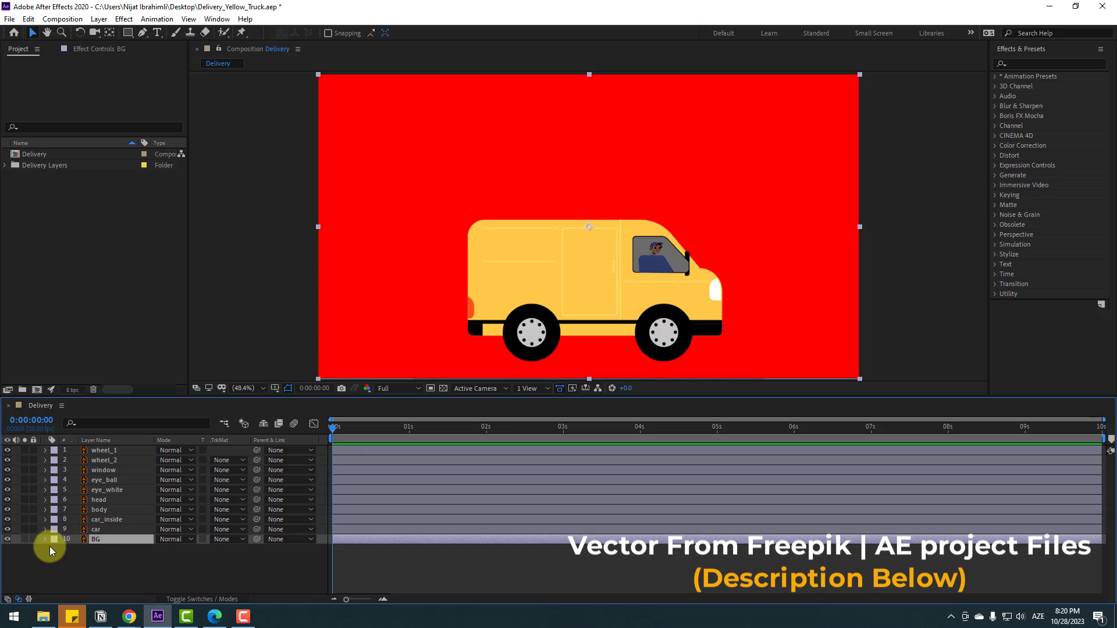
- Lock the BG layer and add a null object named Fake Camera
{"action": "left_click", "coordinate": [34, 539]}
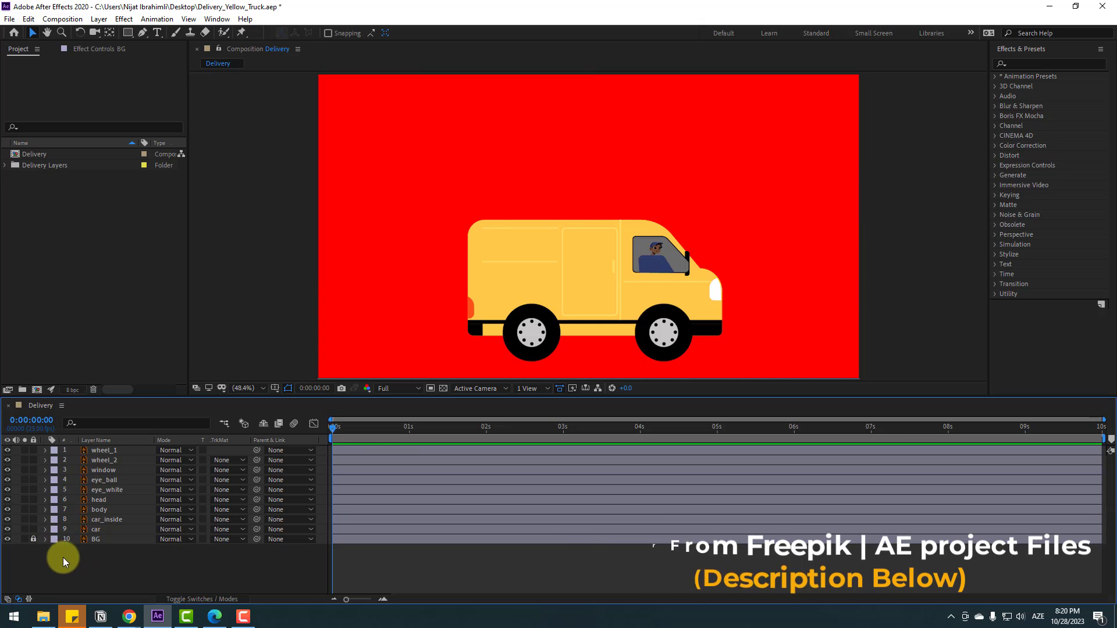
{"action": "right_click", "coordinate": [95, 560]}
{"action": "mouse_move", "coordinate": [186, 437]}
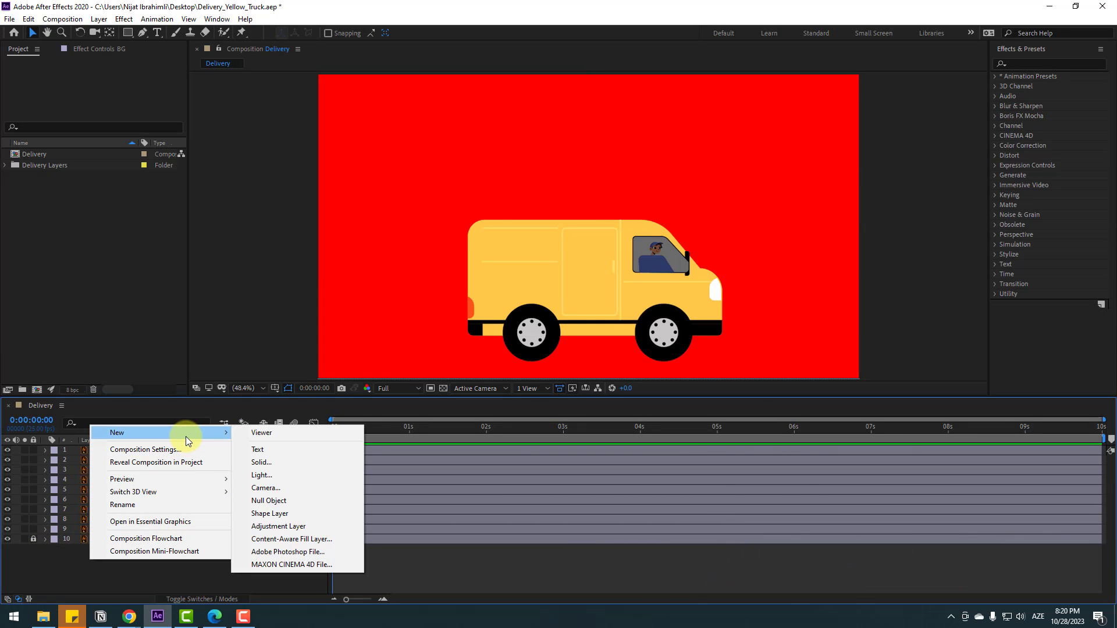
{"action": "left_click", "coordinate": [265, 504]}
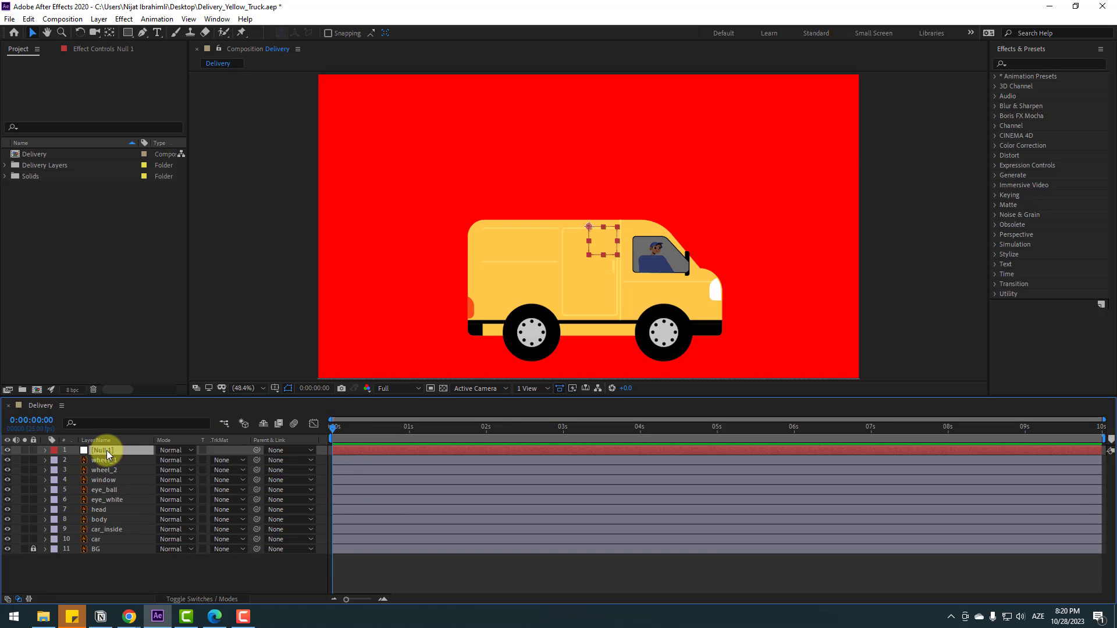
{"action": "key", "text": "Return"}
{"action": "type", "text": "Fake Camera"}
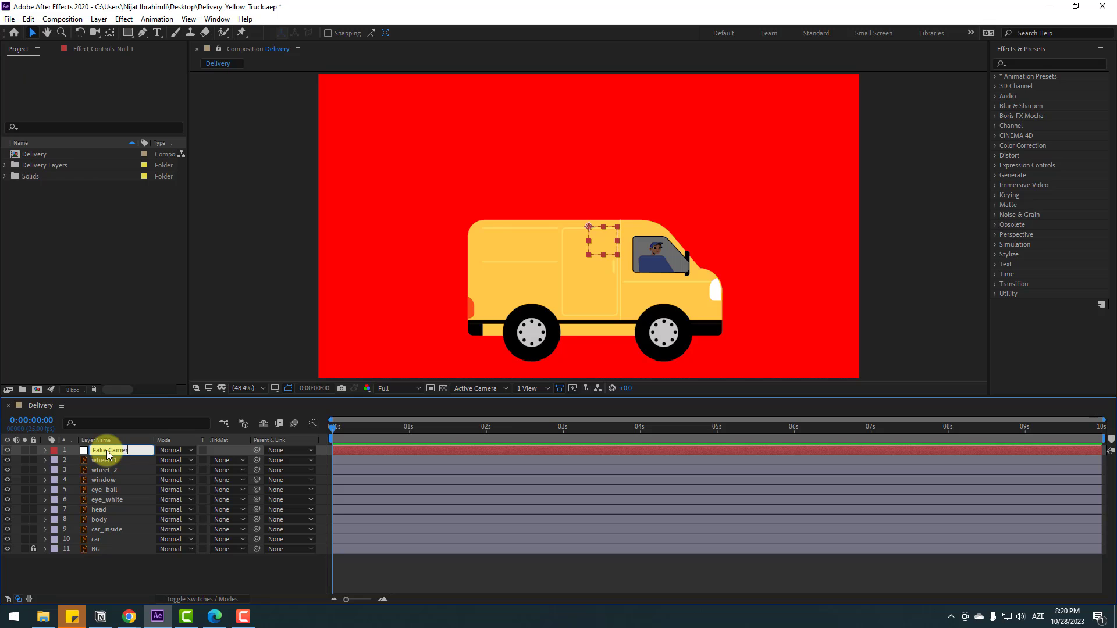
{"action": "key", "text": "Return"}
- Center the Fake Camera null's anchor point and parent all layers from wheel_1 through car to it
{"action": "left_click", "coordinate": [109, 33]}
{"action": "key", "text": "ctrl+alt+Home"}
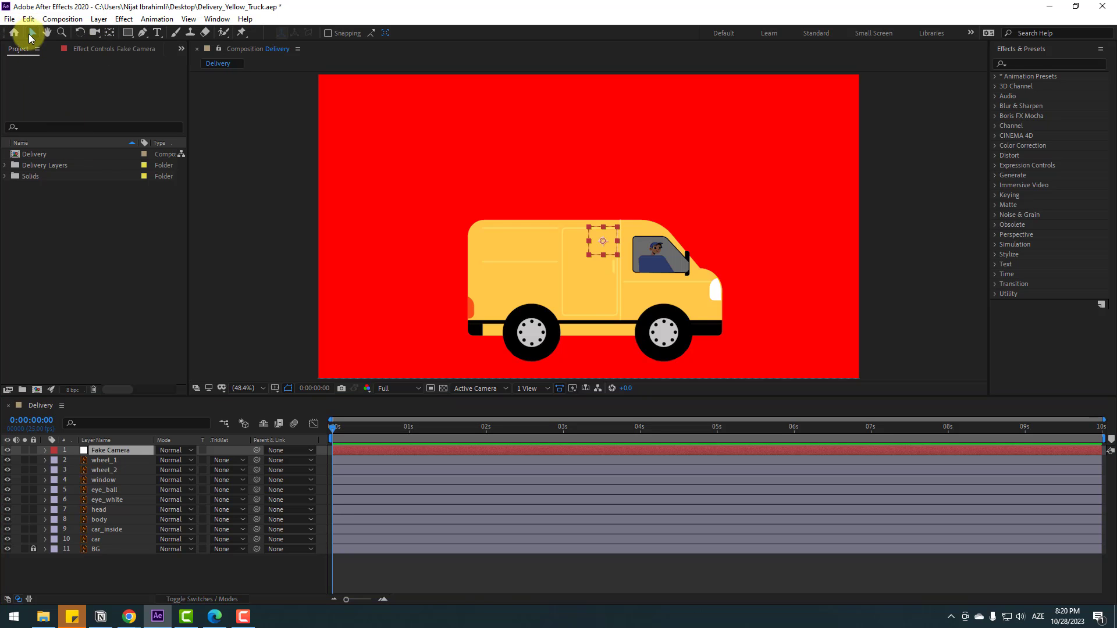
{"action": "left_click", "coordinate": [96, 538]}
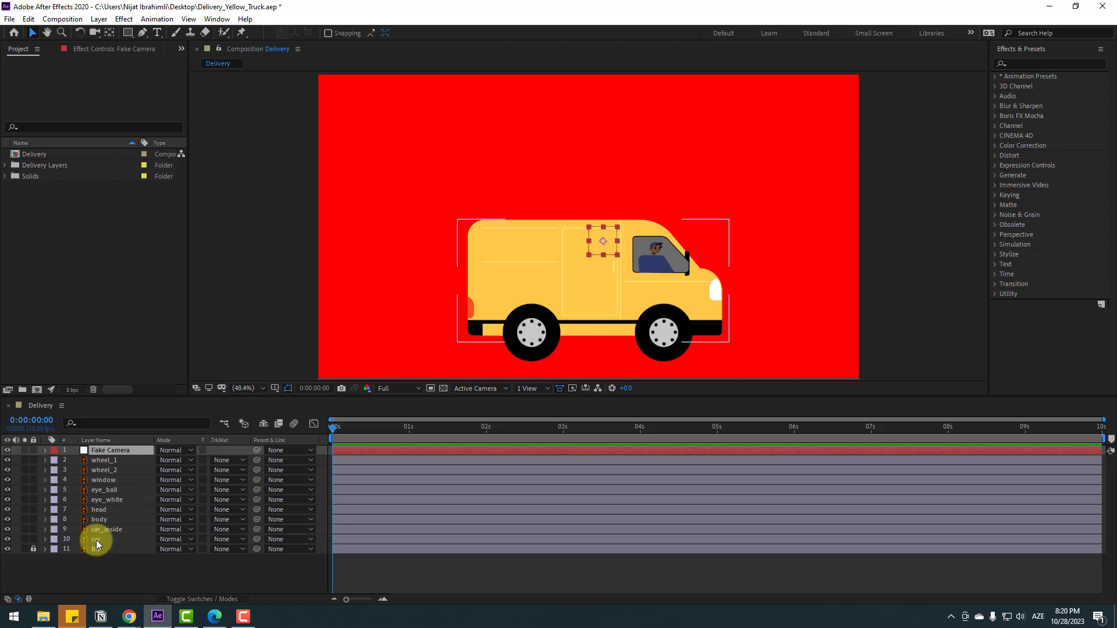
{"action": "left_click", "coordinate": [100, 461], "text": "shift"}
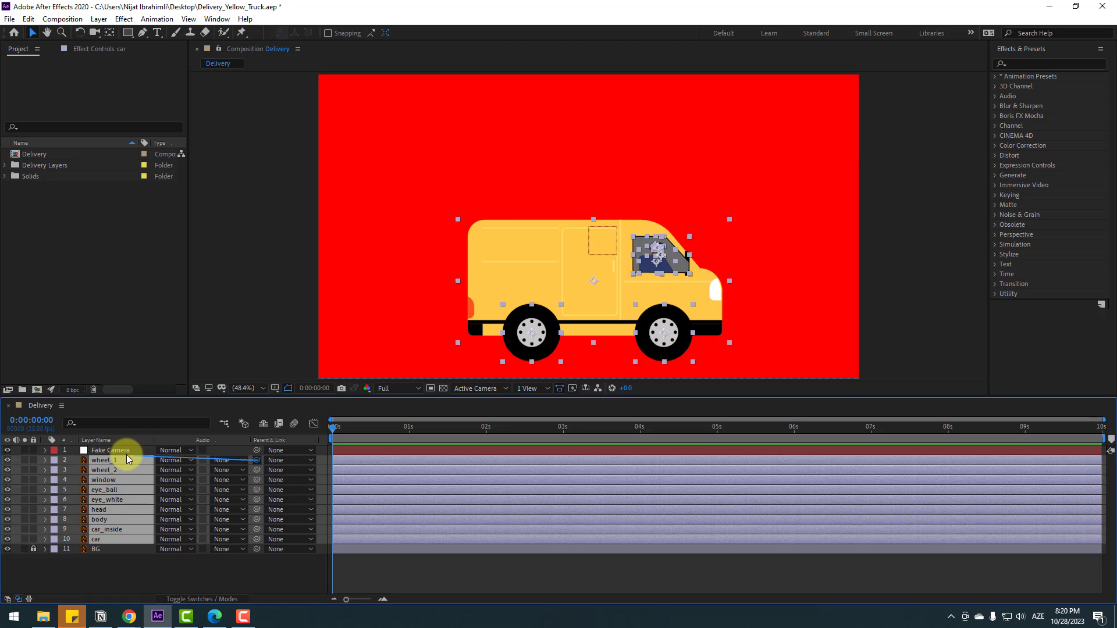
{"action": "left_click_drag", "start_coordinate": [127, 455], "coordinate": [101, 457]}
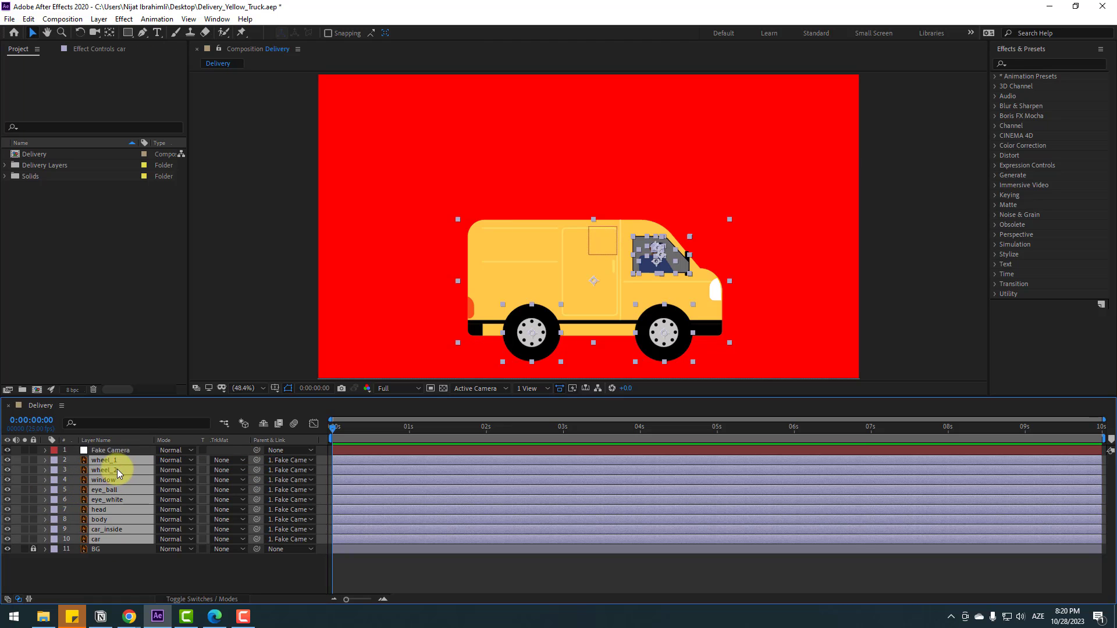
- Move the Fake Camera null down to a vertical position of 1253, taking the van below the frame
{"action": "left_click", "coordinate": [112, 450]}
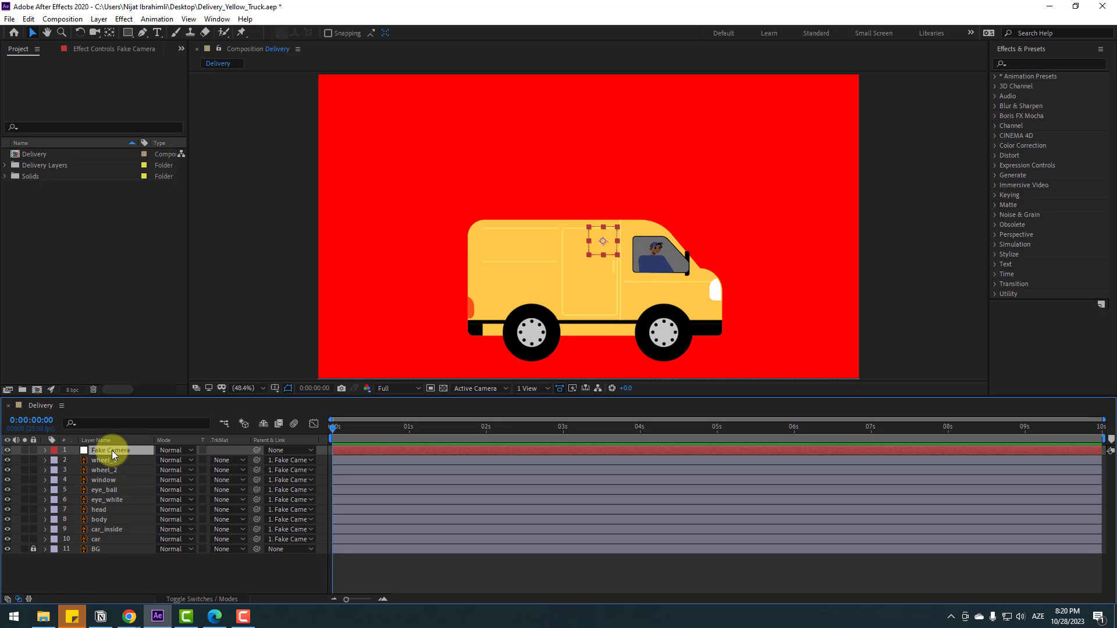
{"action": "key", "text": "p"}
{"action": "left_click_drag", "start_coordinate": [181, 466], "coordinate": [590, 440]}
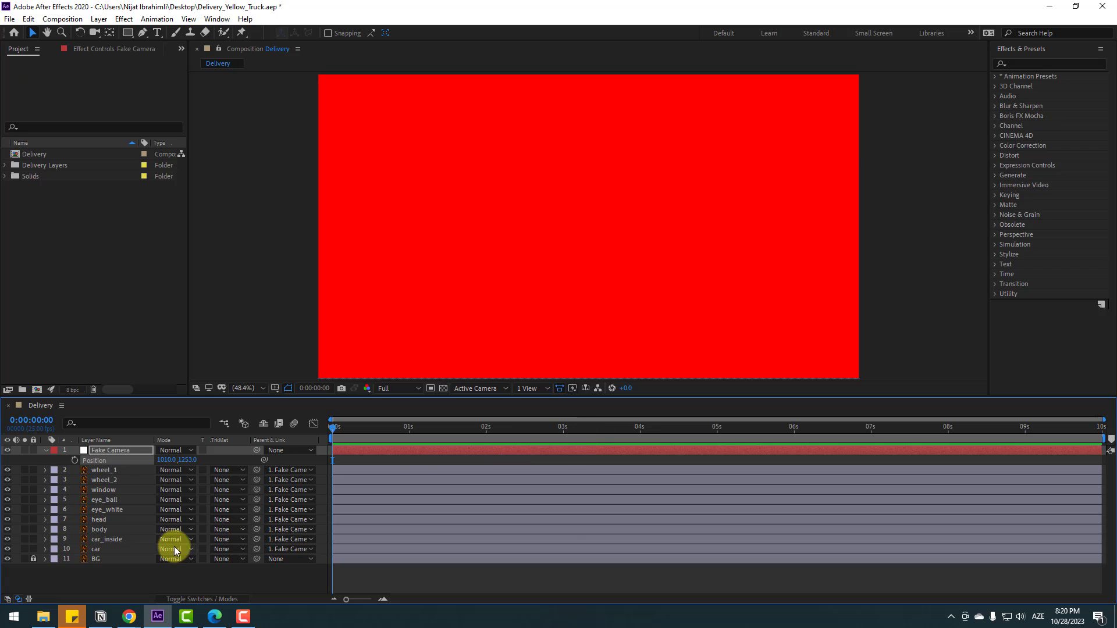
- Add a text layer reading DELIVERY SERVICE, with each word on its own line
{"action": "left_click", "coordinate": [157, 35]}
{"action": "left_click", "coordinate": [528, 245]}
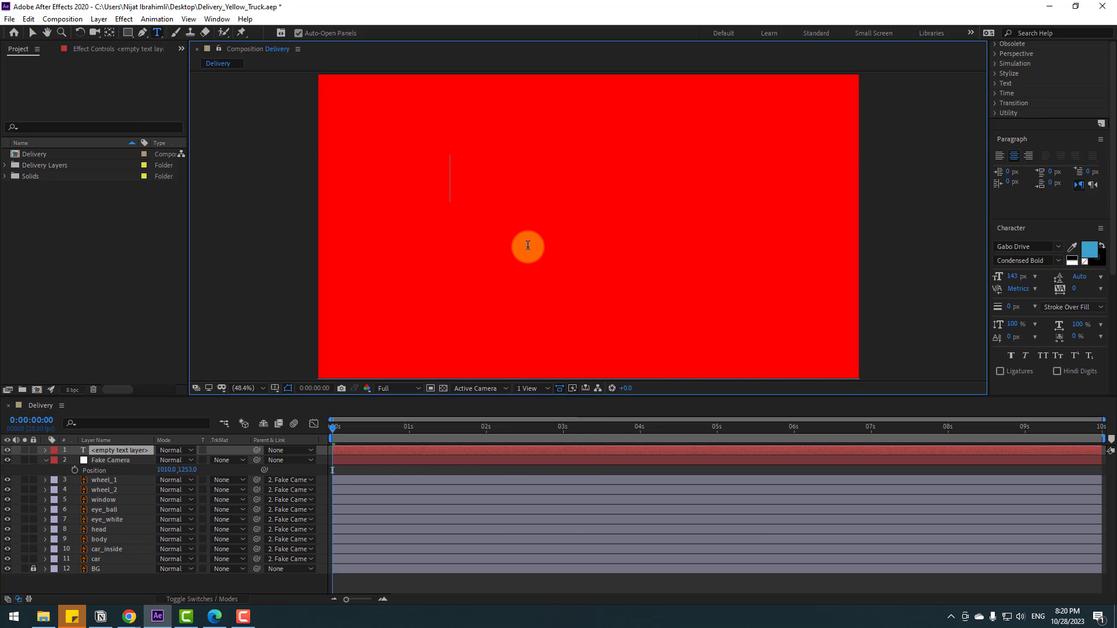
{"action": "type", "text": "DELIVERY"}
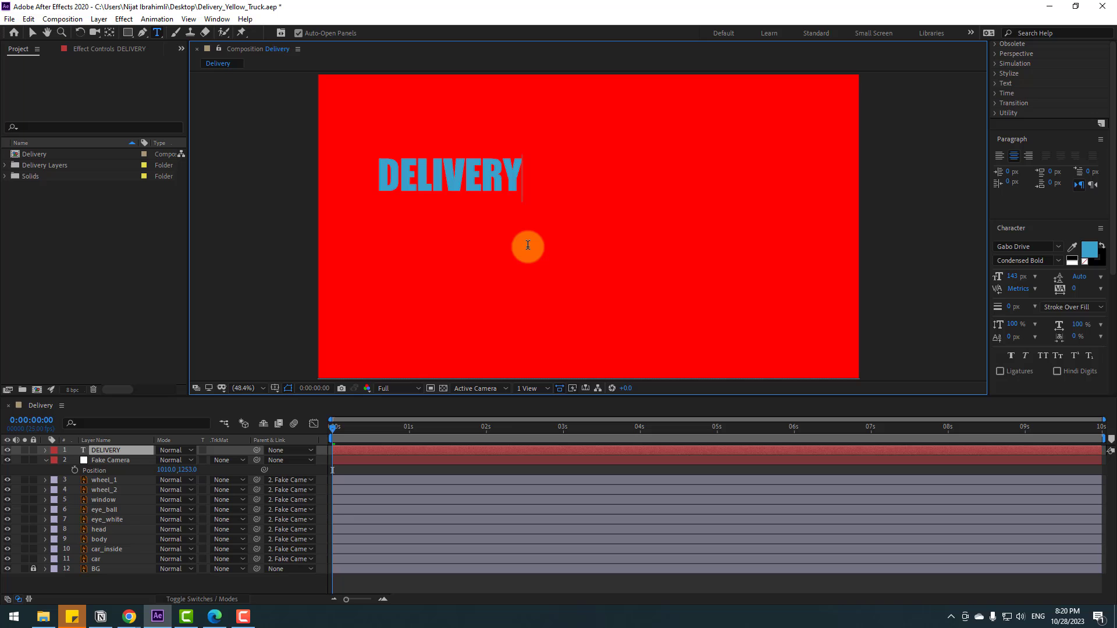
{"action": "key", "text": "Return"}
{"action": "type", "text": "SERVICE"}
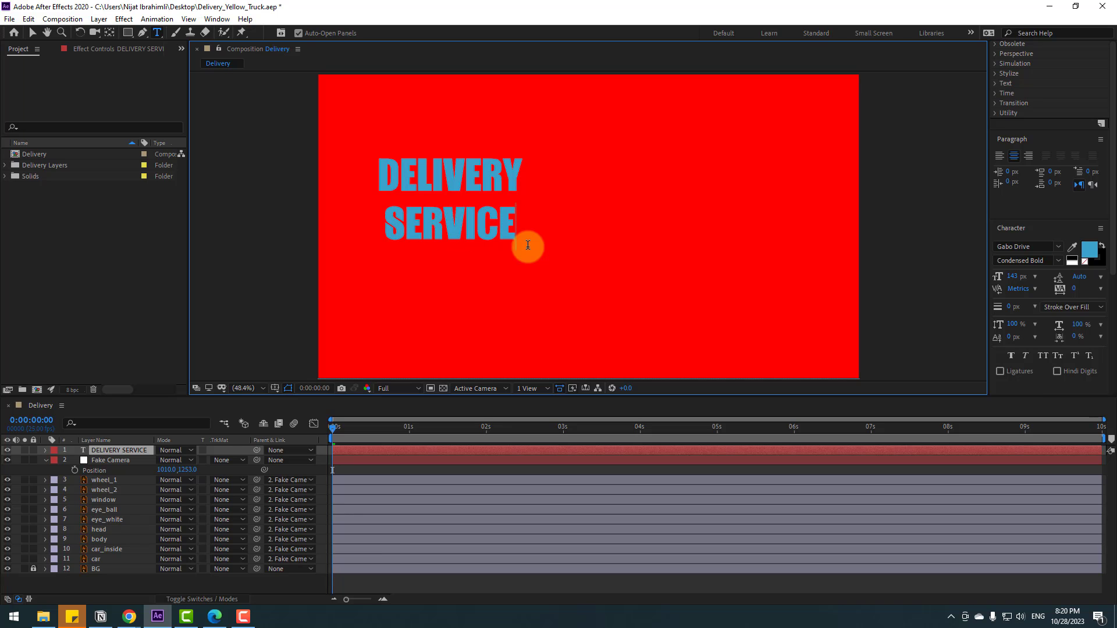
{"action": "left_click", "coordinate": [36, 34]}
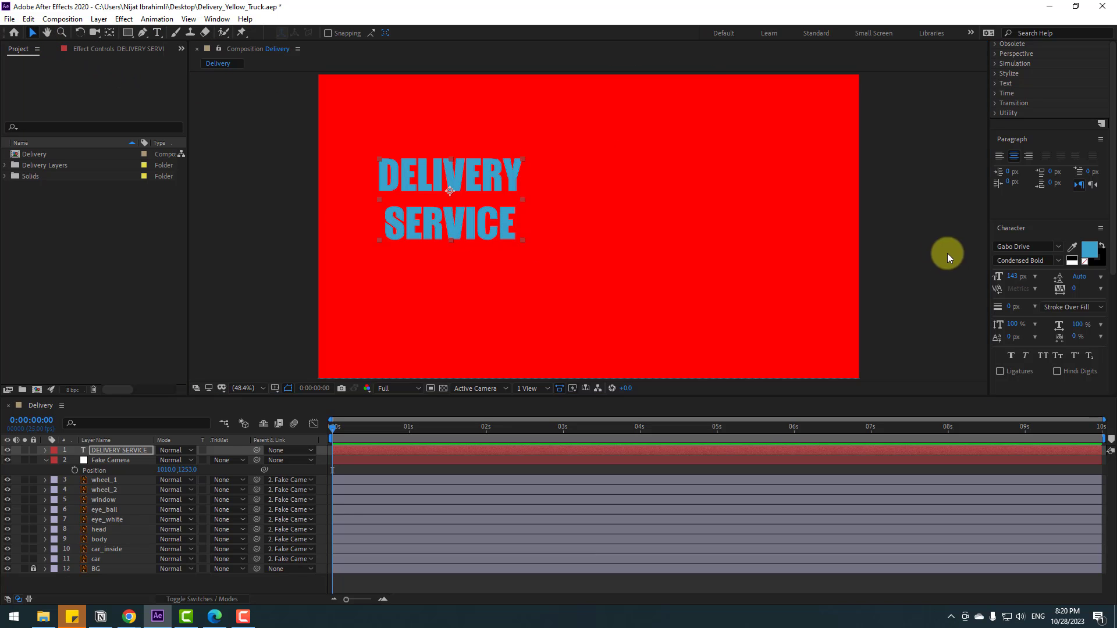
- Change the fill color of the DELIVERY SERVICE text to white (FFFFFF)
{"action": "left_click", "coordinate": [1089, 250]}
{"action": "left_click_drag", "start_coordinate": [324, 490], "coordinate": [260, 417]}
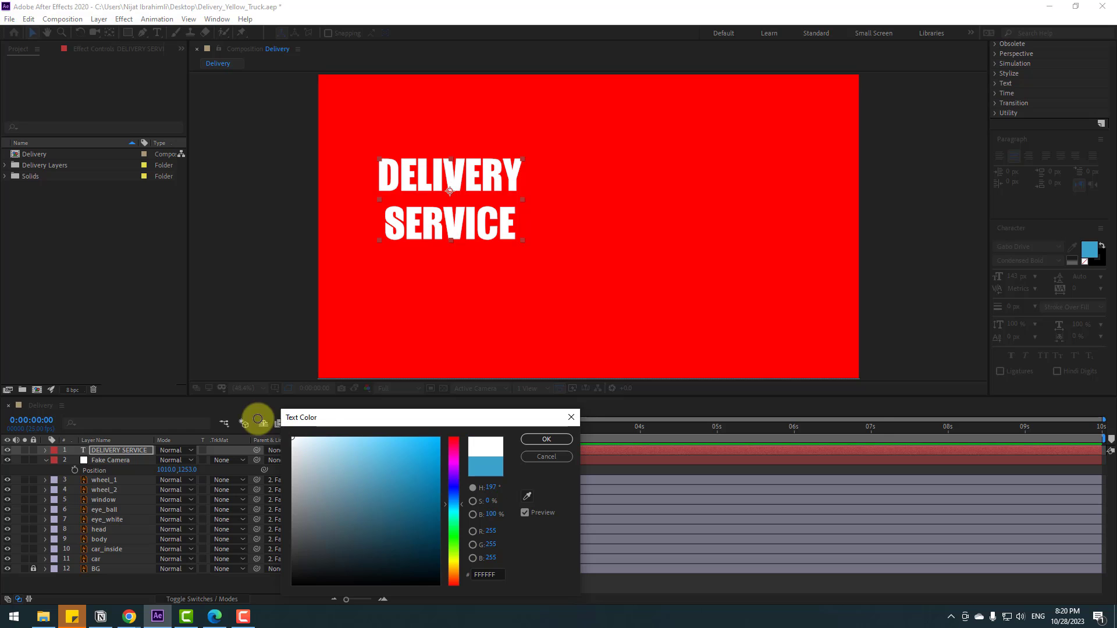
{"action": "left_click", "coordinate": [546, 439]}
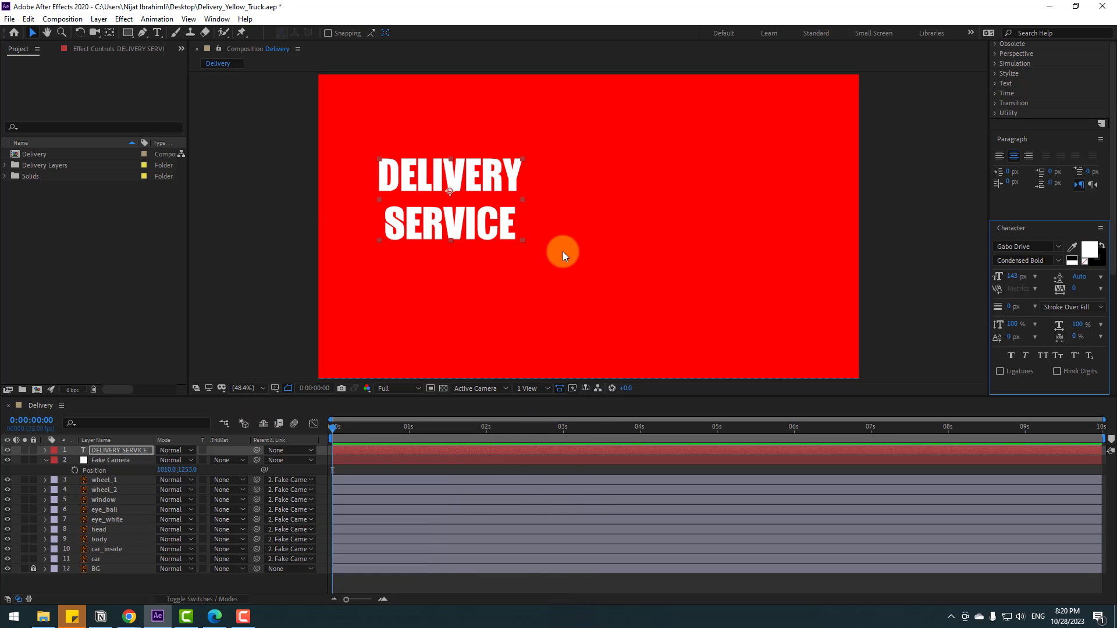
- Right-align the DELIVERY SERVICE text and enlarge it to 237 px, shifting it toward the middle of the frame
{"action": "left_click", "coordinate": [1028, 159]}
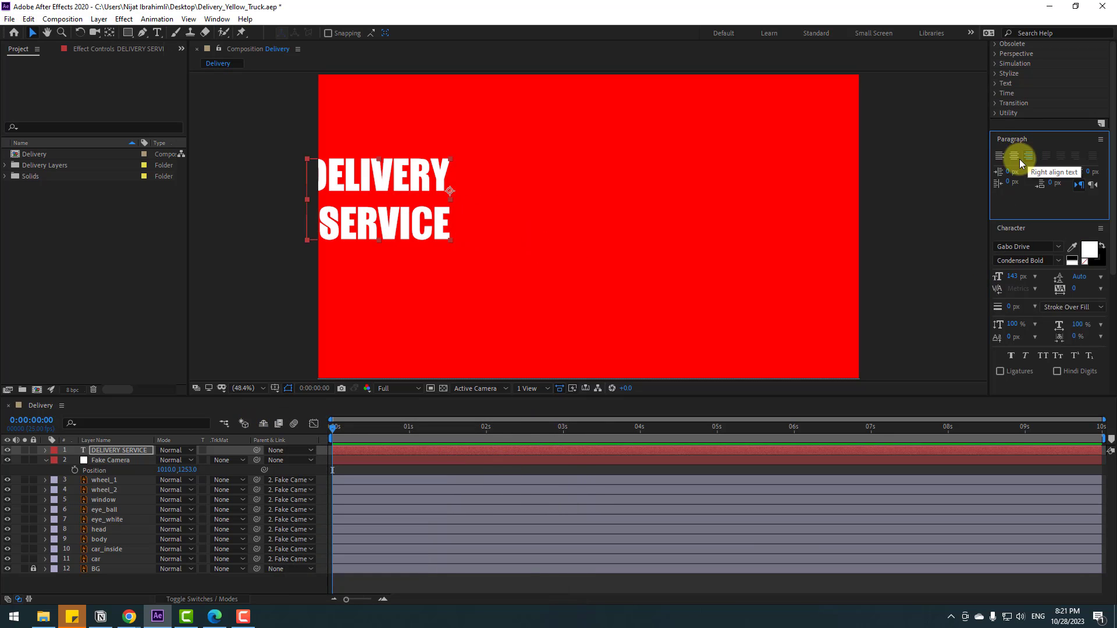
{"action": "left_click_drag", "start_coordinate": [392, 166], "coordinate": [544, 177]}
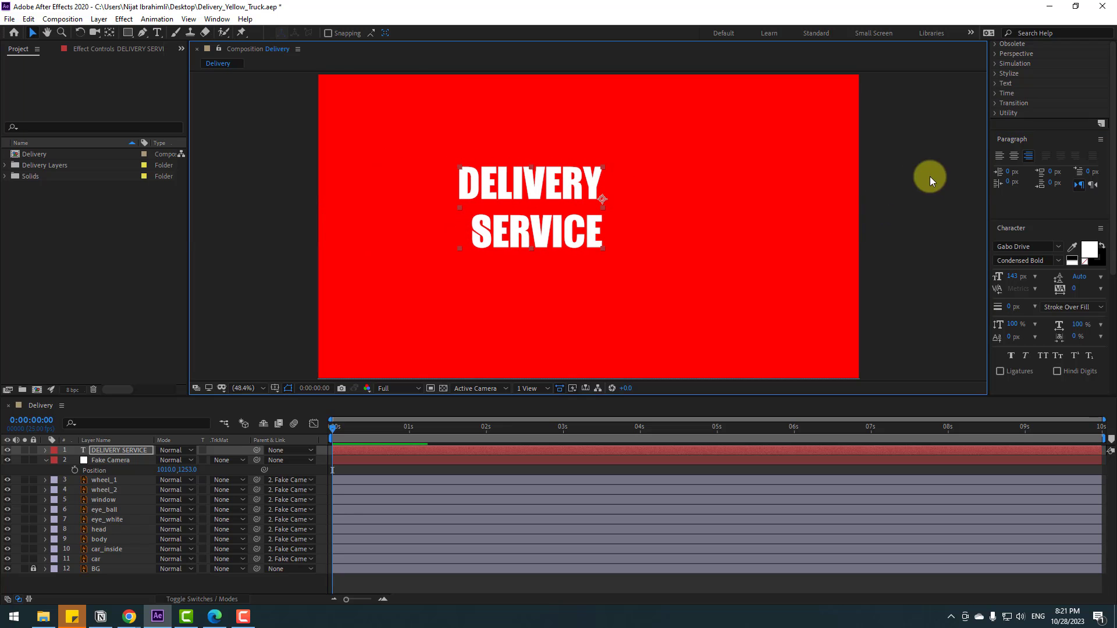
{"action": "left_click_drag", "start_coordinate": [1013, 277], "coordinate": [1067, 266]}
{"action": "left_click_drag", "start_coordinate": [507, 190], "coordinate": [573, 199]}
- Display the title/action safe guides and move the text closer to the composition's center
{"action": "left_click", "coordinate": [274, 388]}
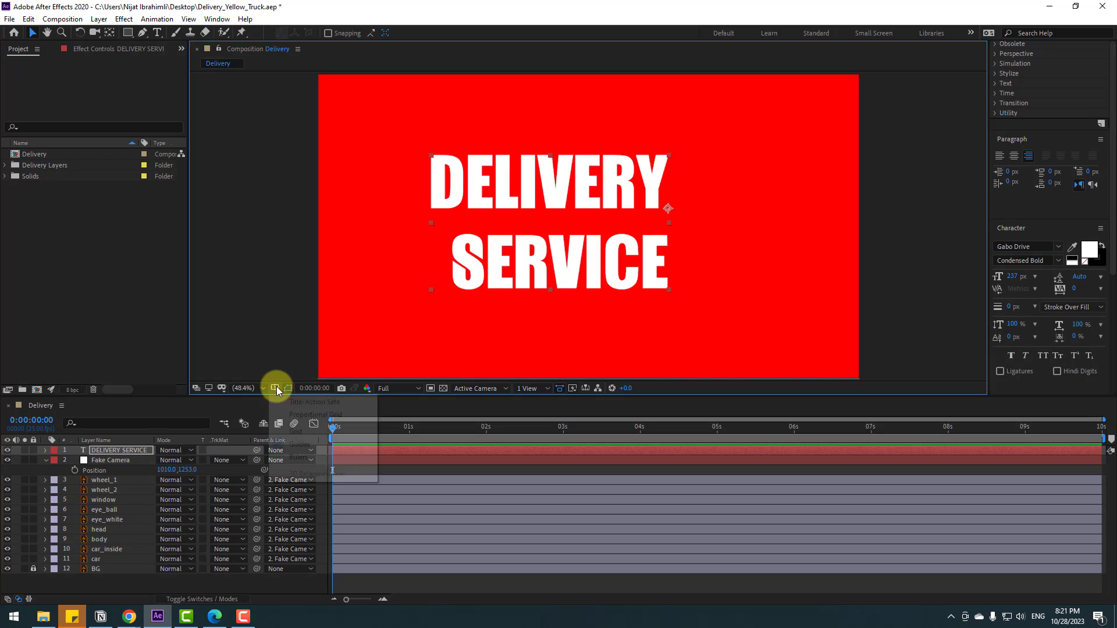
{"action": "left_click", "coordinate": [324, 402]}
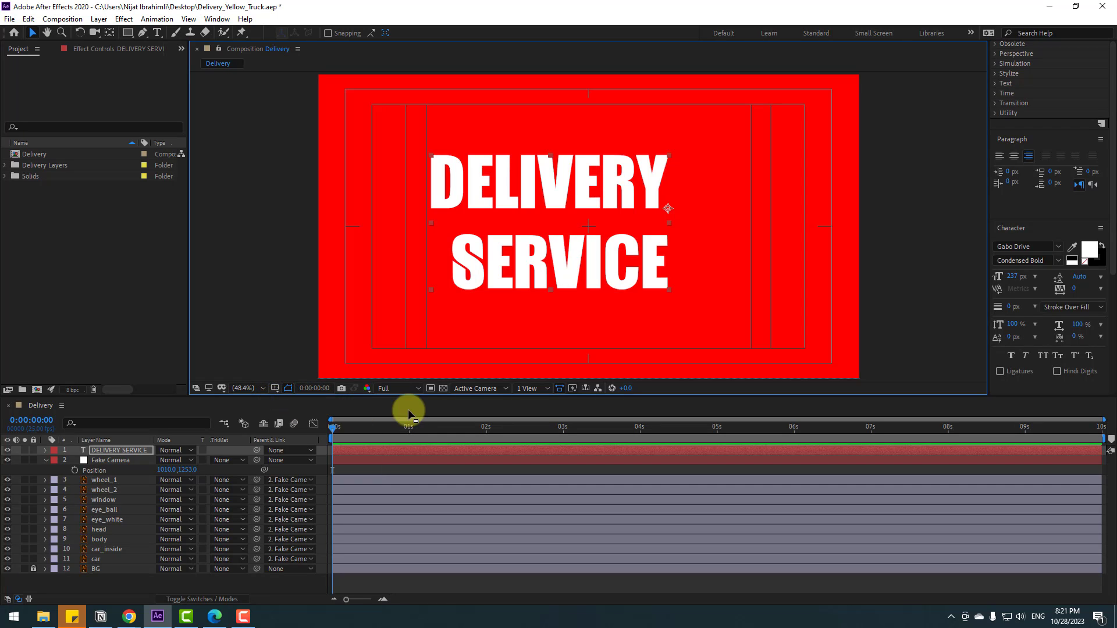
{"action": "left_click_drag", "start_coordinate": [520, 215], "coordinate": [545, 221]}
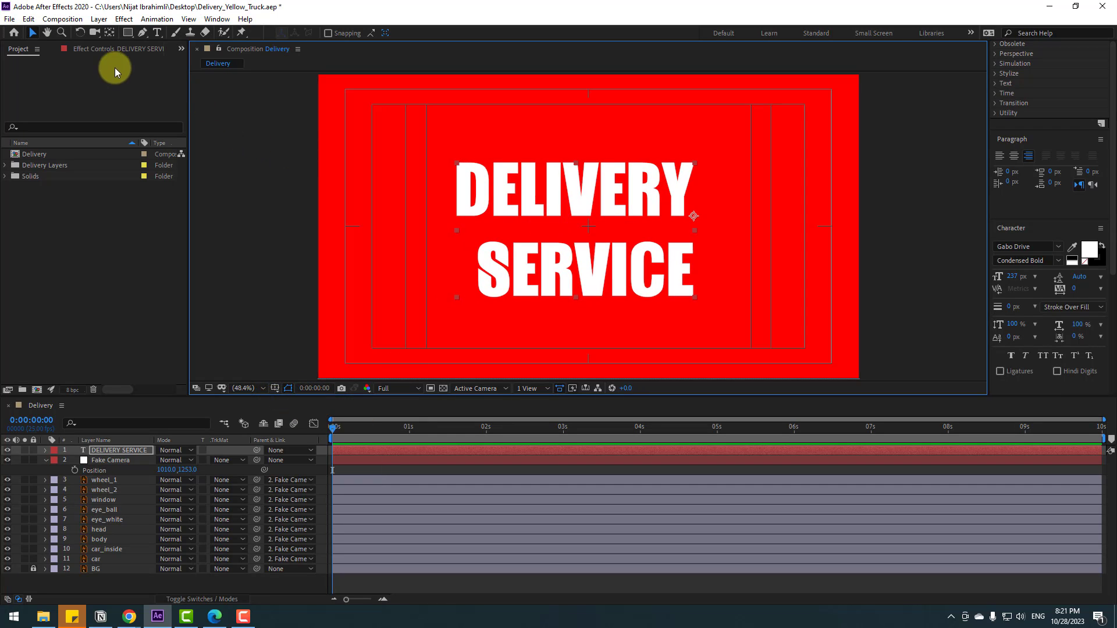
- Center the text layer's anchor point and tighten the line spacing to 207 px
{"action": "left_click", "coordinate": [110, 36]}
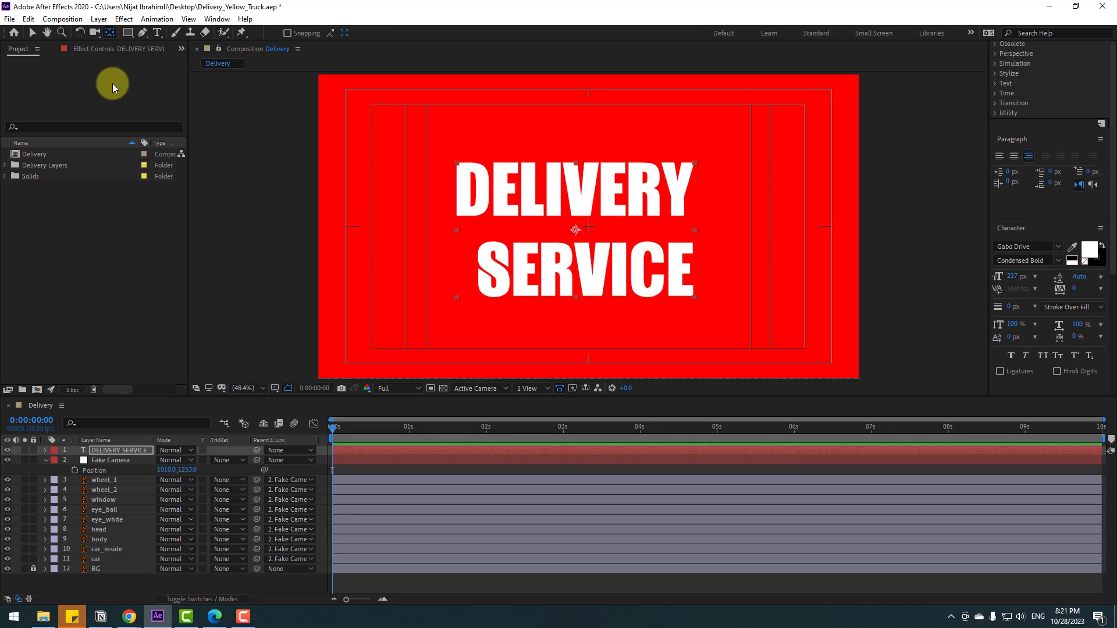
{"action": "left_click", "coordinate": [32, 33]}
{"action": "mouse_move", "coordinate": [1078, 277]}
{"action": "left_mouse_down"}
{"action": "mouse_move", "coordinate": [1116, 277]}
{"action": "mouse_move", "coordinate": [1087, 280]}
{"action": "left_mouse_up"}
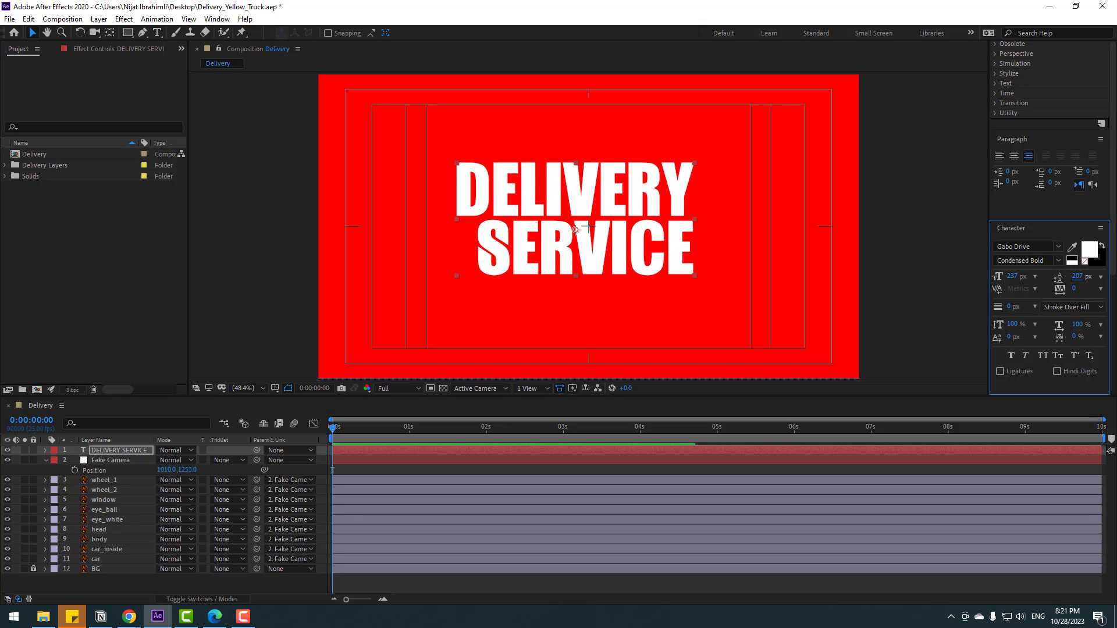
{"action": "left_click", "coordinate": [215, 585]}
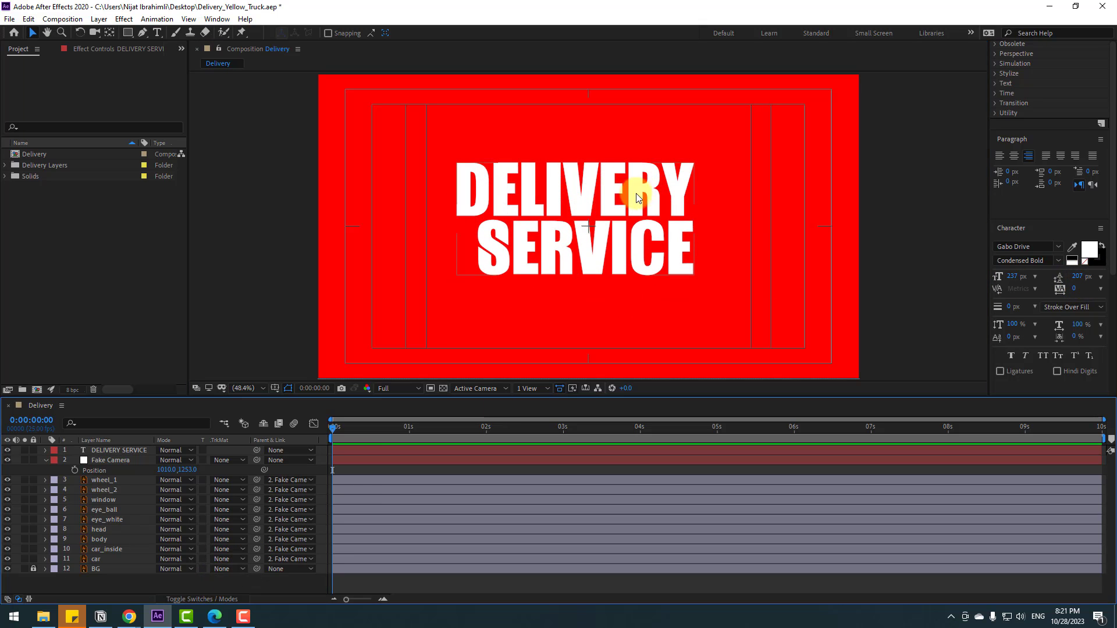
- Align the DELIVERY SERVICE text to the composition's horizontal and vertical center
{"action": "left_click", "coordinate": [581, 181]}
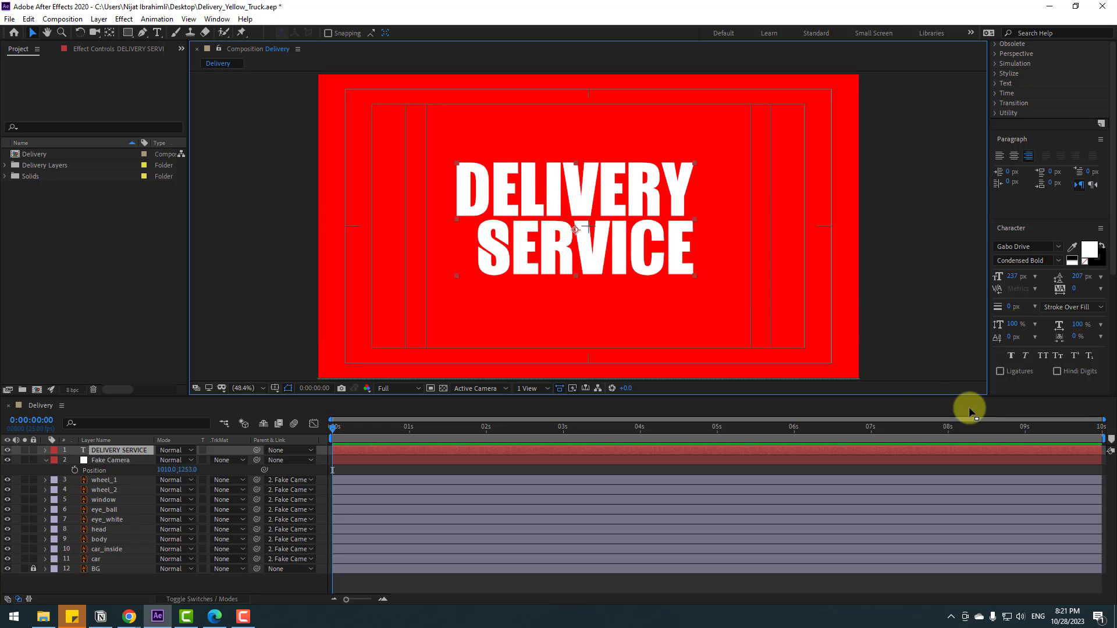
{"action": "left_click", "coordinate": [217, 19]}
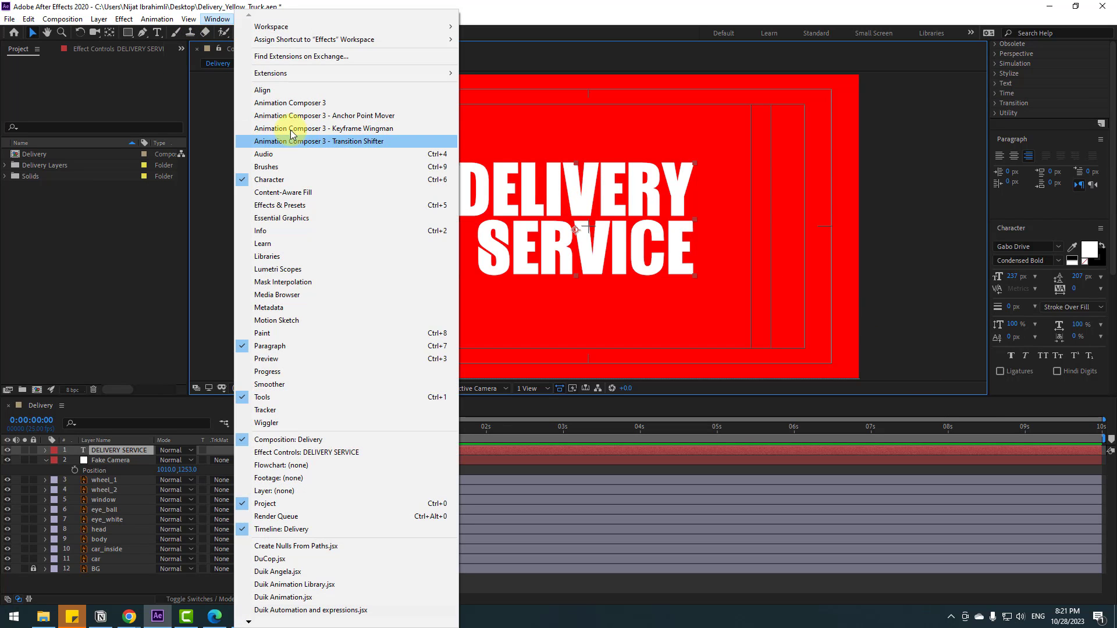
{"action": "left_click", "coordinate": [273, 89]}
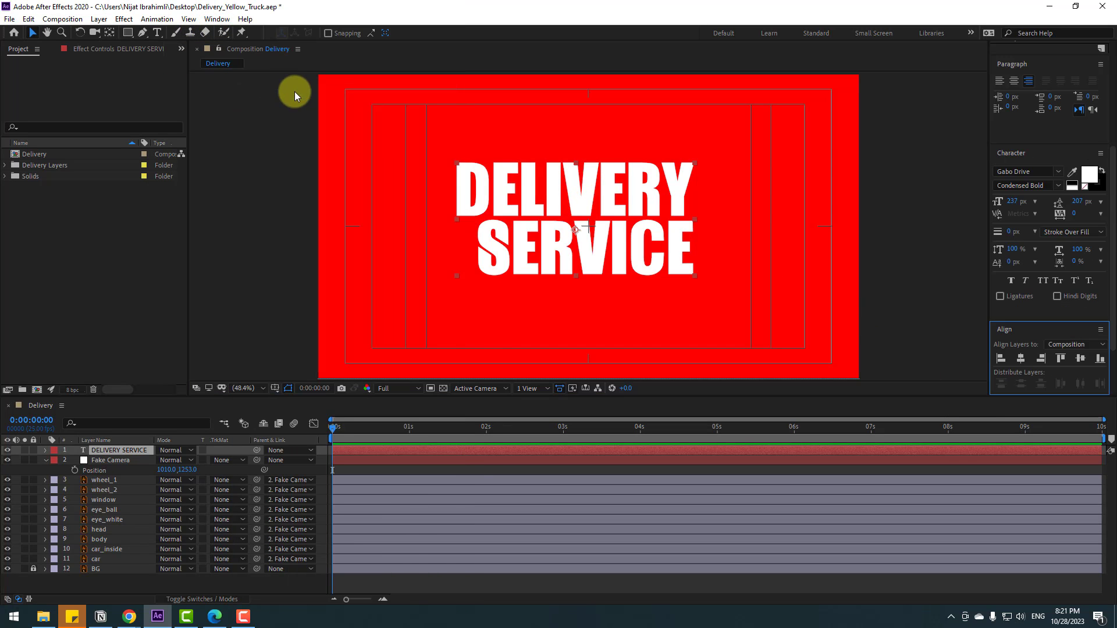
{"action": "left_click", "coordinate": [1020, 359]}
{"action": "left_click", "coordinate": [1081, 358]}
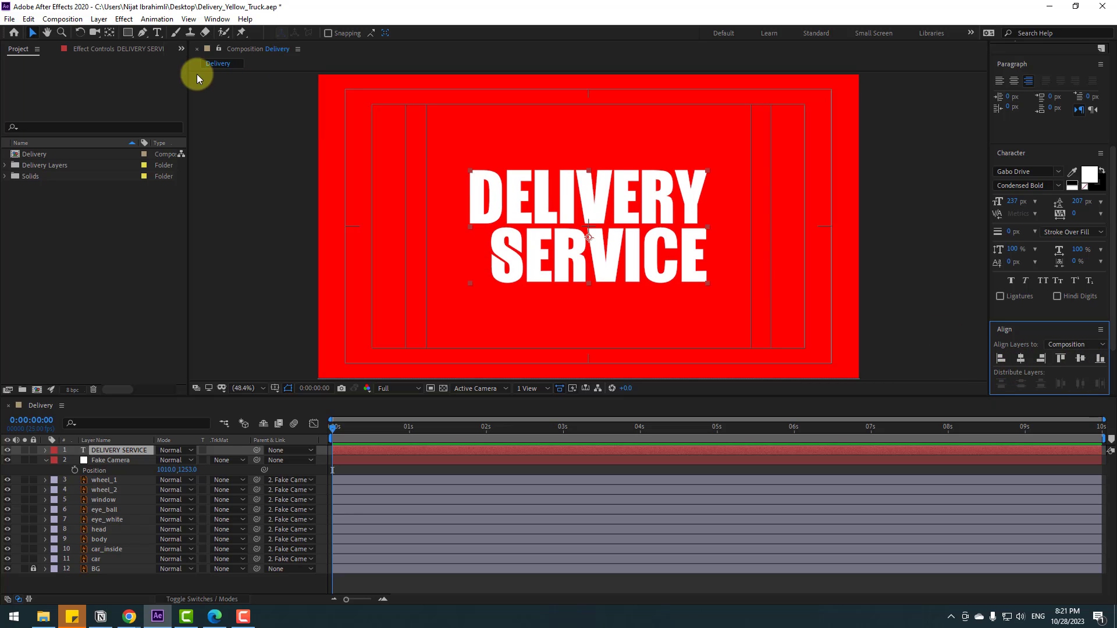
- Apply Animation Composer 3's Overshoot Position & Rotate & Scale Characters text transition to the DELIVERY SERVICE layer as an In animation
{"action": "left_click", "coordinate": [216, 19]}
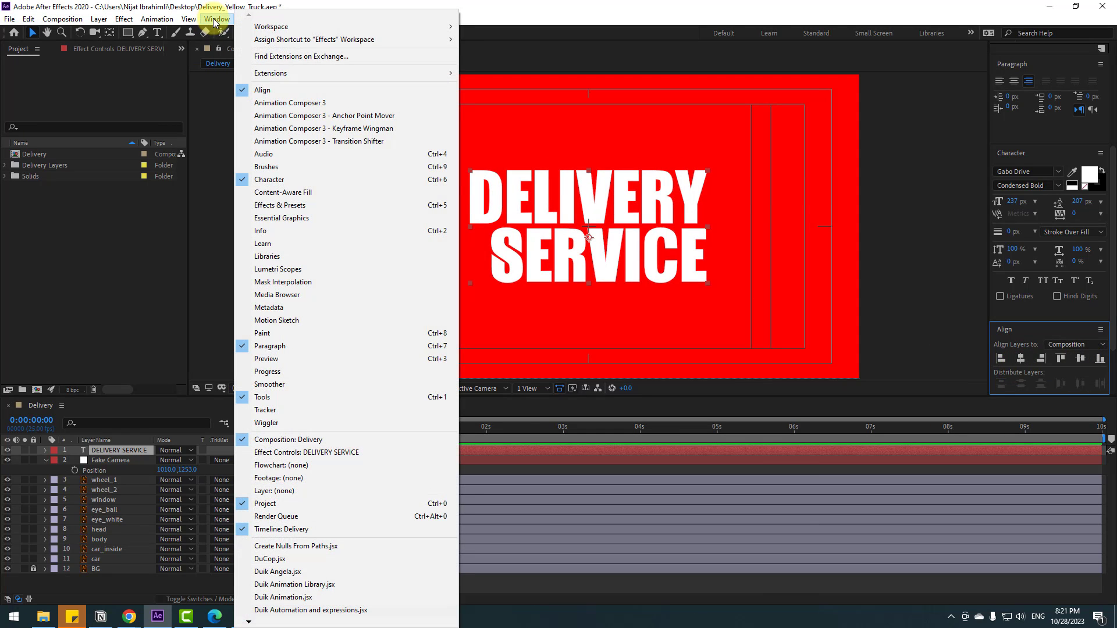
{"action": "left_click", "coordinate": [289, 107]}
{"action": "left_click_drag", "start_coordinate": [578, 91], "coordinate": [749, 287]}
{"action": "left_click", "coordinate": [571, 372]}
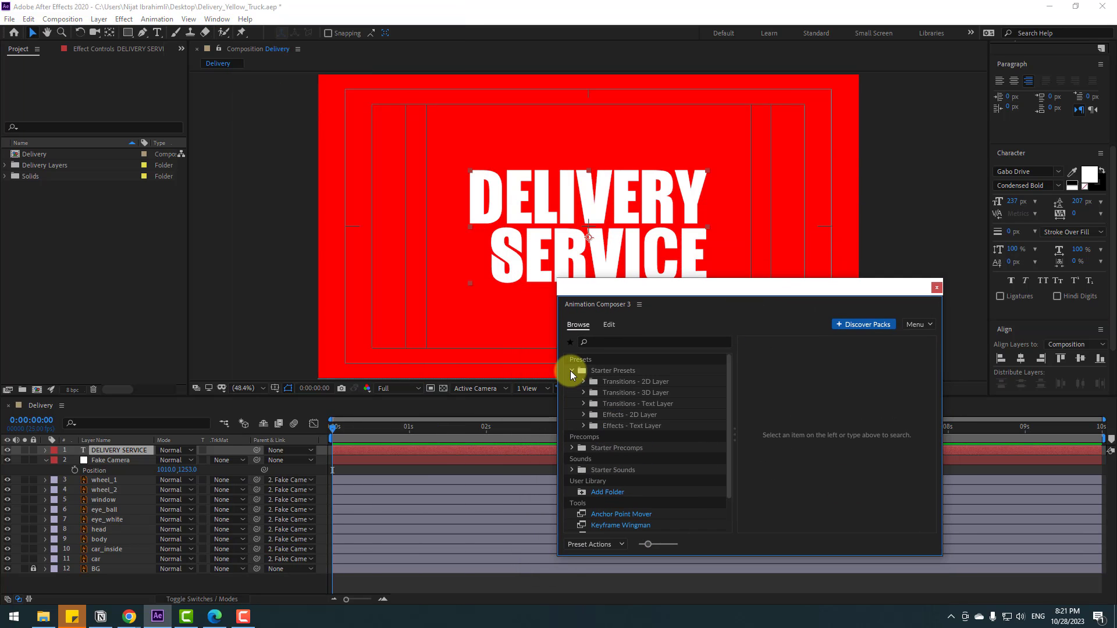
{"action": "left_click", "coordinate": [582, 403]}
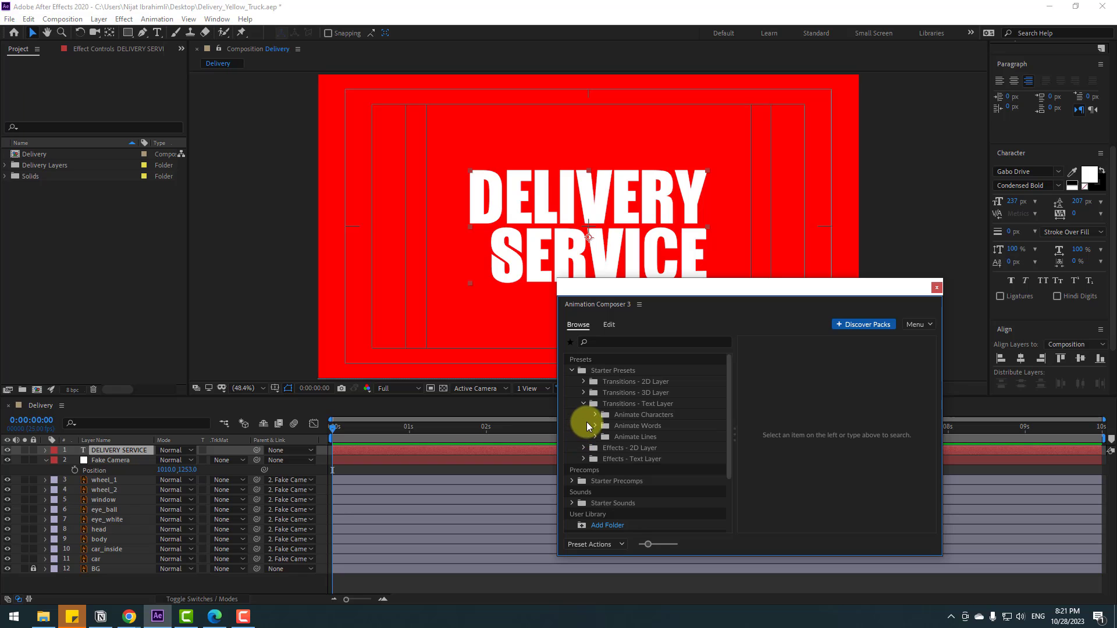
{"action": "left_click", "coordinate": [595, 416]}
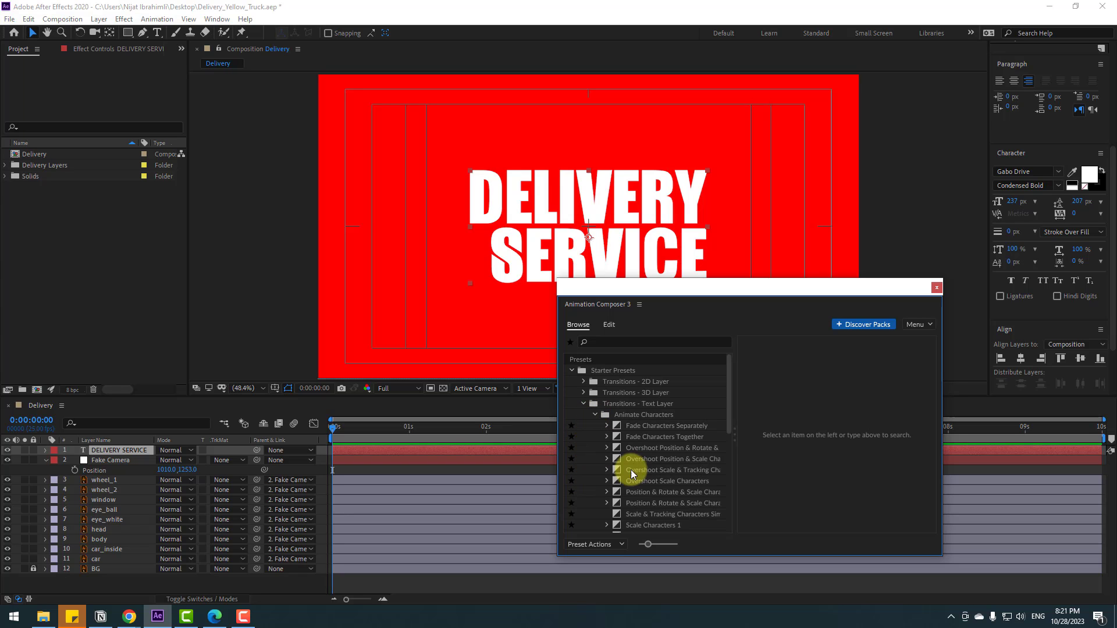
{"action": "left_click", "coordinate": [655, 464]}
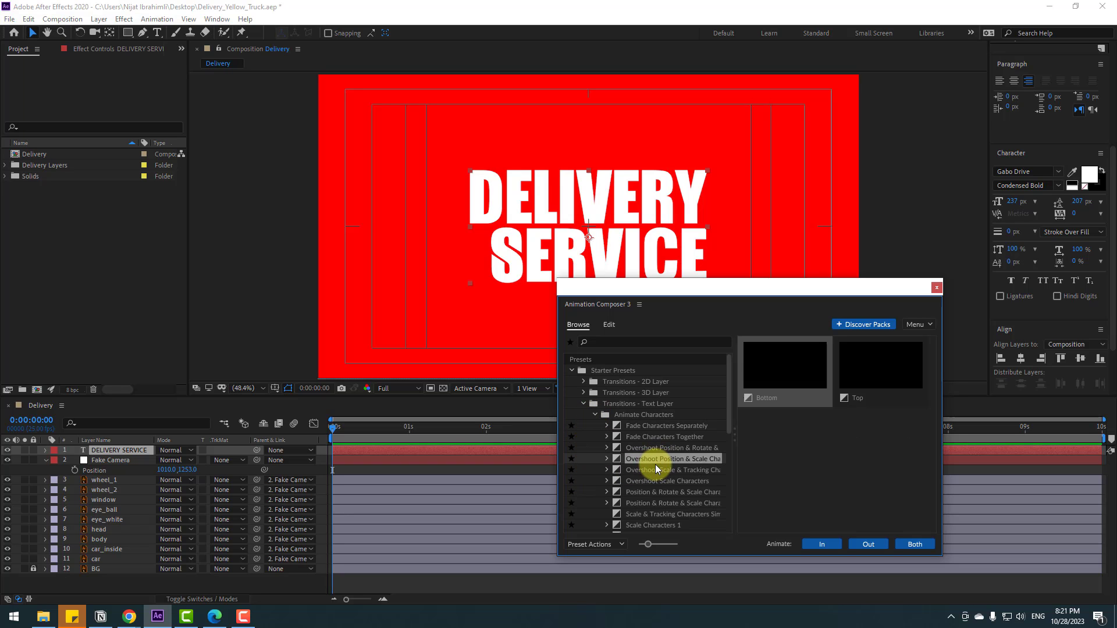
{"action": "left_click", "coordinate": [636, 449]}
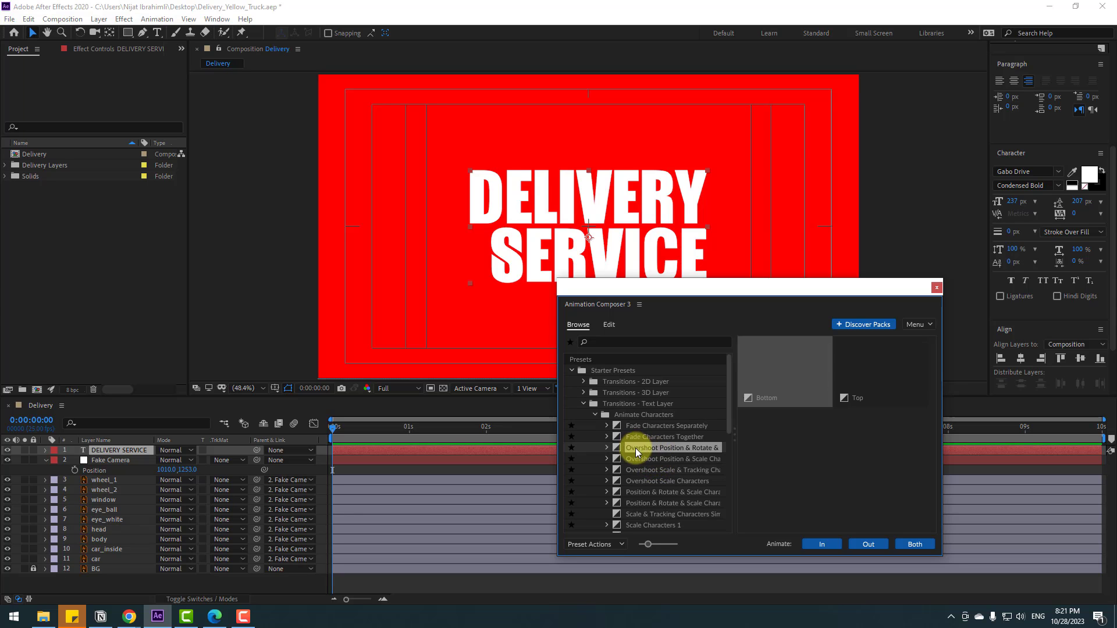
{"action": "left_click", "coordinate": [818, 548]}
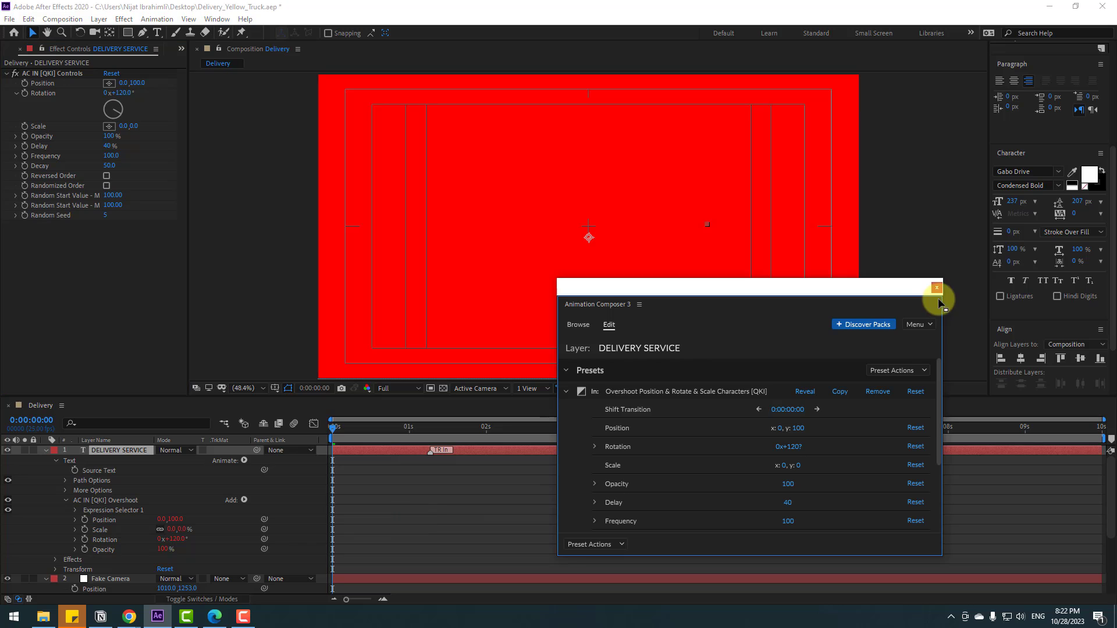
- Close Animation Composer, shift the DELIVERY SERVICE layer's TR In marker to just before the 2-second mark, and preview the text animation
{"action": "left_click", "coordinate": [936, 290]}
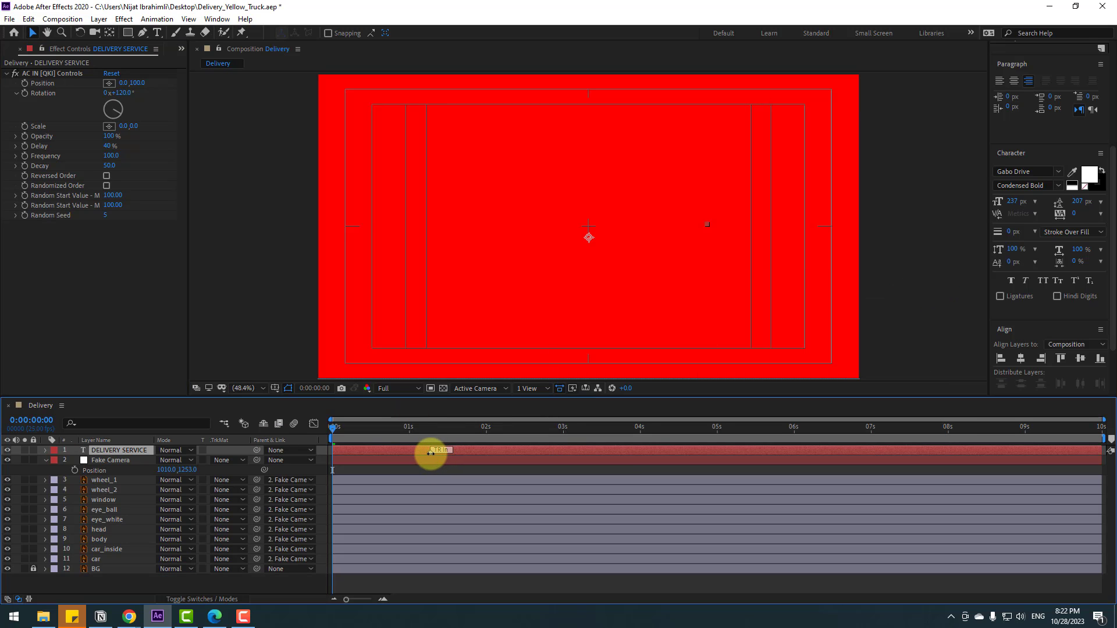
{"action": "left_click_drag", "start_coordinate": [430, 452], "coordinate": [465, 452]}
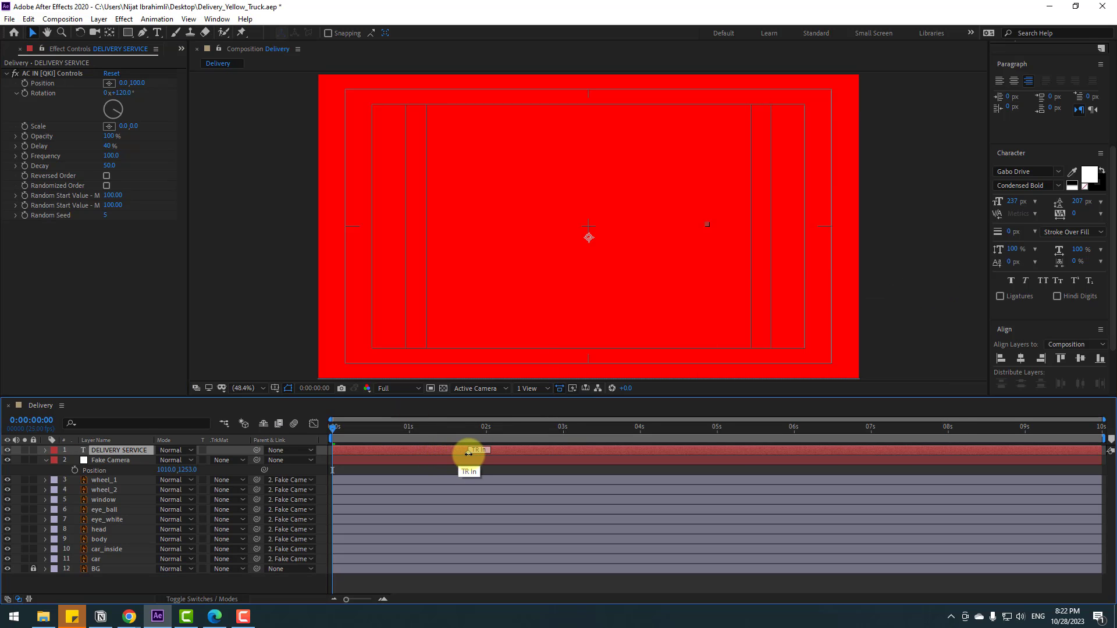
{"action": "key", "text": "space"}
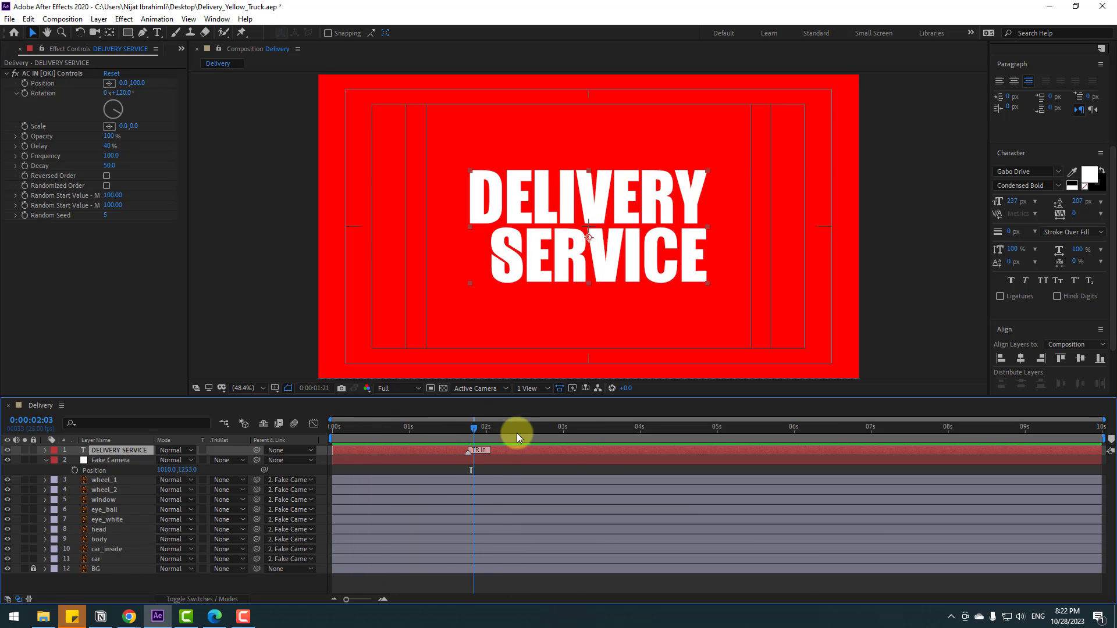
{"action": "key", "text": "space"}
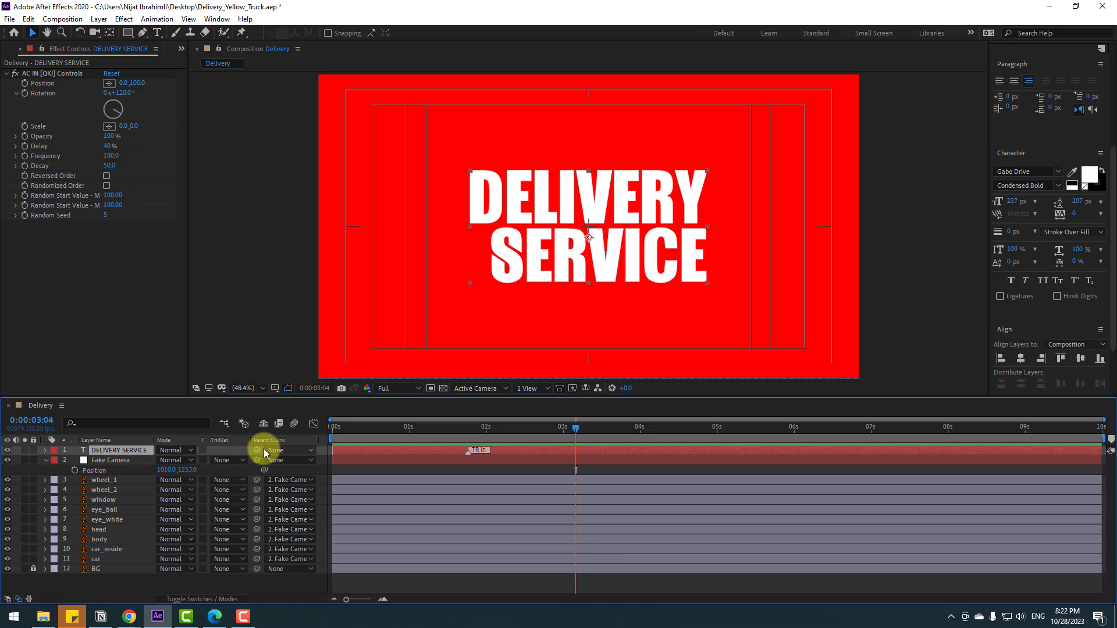
- Parent DELIVERY SERVICE to Fake Camera and keyframe the null's Position from 1010, 1253 at 1:21 to 1010, 595 at 3:16
{"action": "left_click_drag", "start_coordinate": [257, 452], "coordinate": [112, 458]}
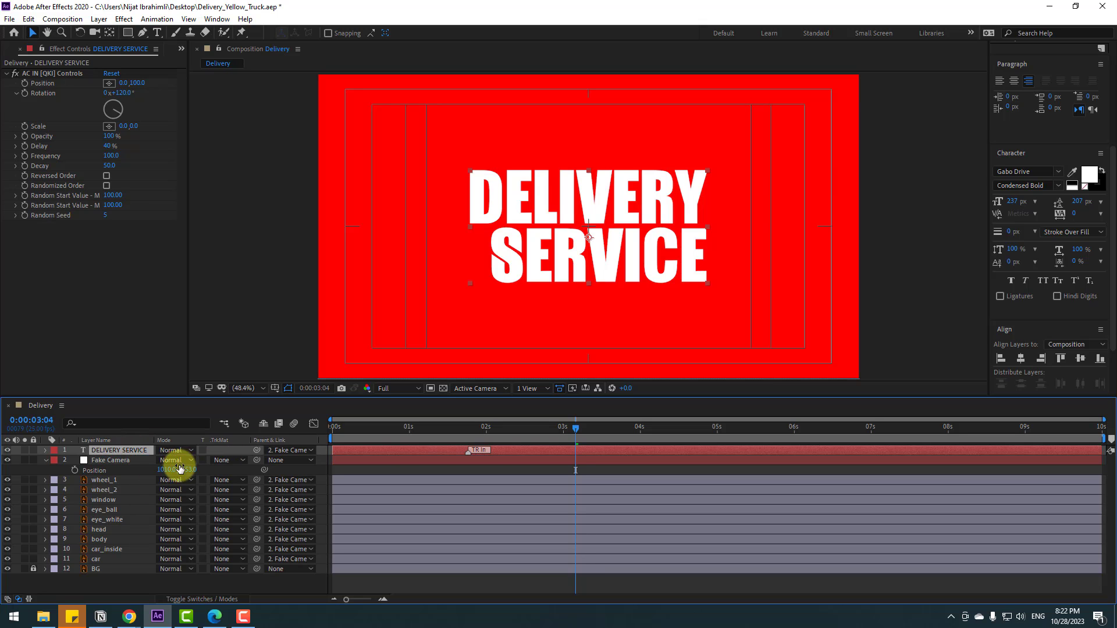
{"action": "left_click", "coordinate": [104, 460]}
{"action": "left_click_drag", "start_coordinate": [393, 430], "coordinate": [476, 432]}
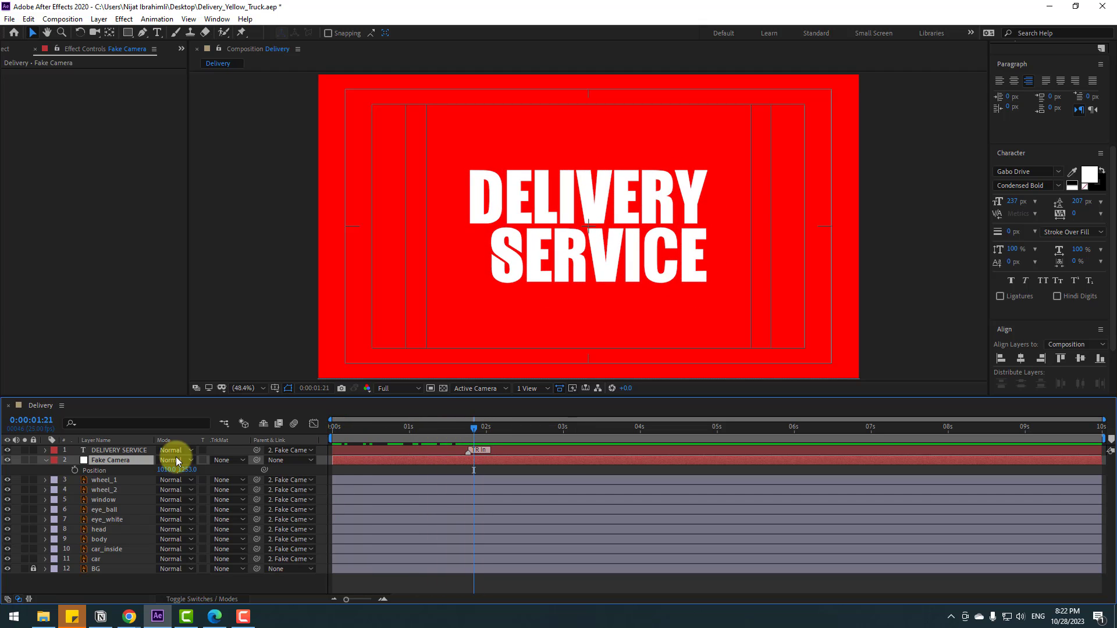
{"action": "left_click", "coordinate": [74, 470]}
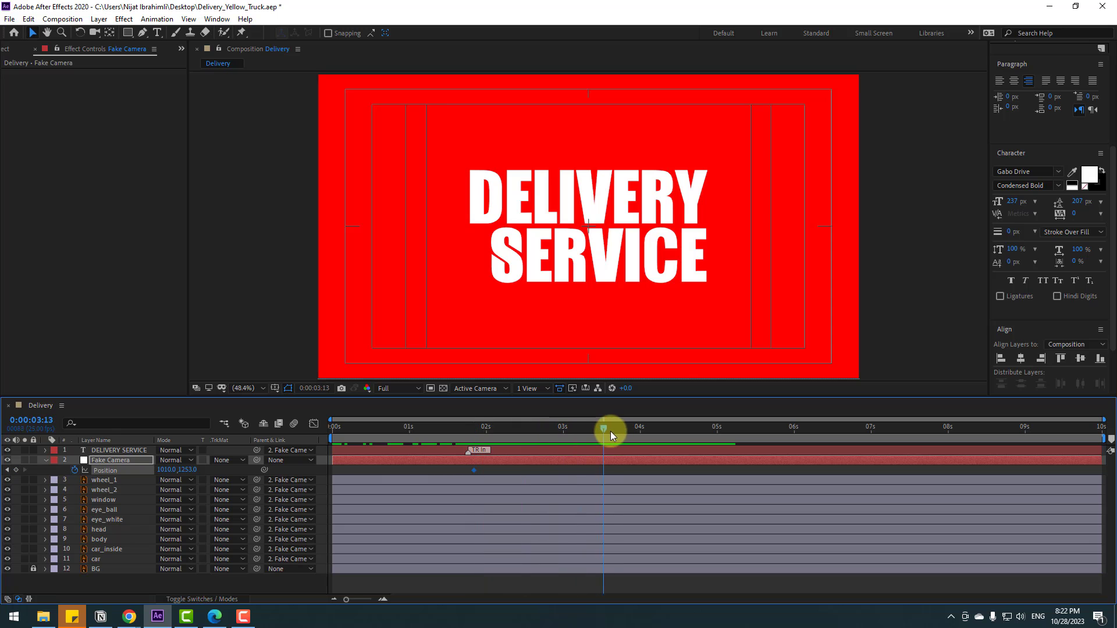
{"action": "left_click_drag", "start_coordinate": [610, 431], "coordinate": [614, 431]}
{"action": "left_click_drag", "start_coordinate": [196, 470], "coordinate": [0, 461]}
- Apply Easy Ease to both Position keyframes of the Fake Camera layer
{"action": "left_click_drag", "start_coordinate": [625, 468], "coordinate": [469, 477]}
{"action": "right_click", "coordinate": [476, 472]}
{"action": "mouse_move", "coordinate": [480, 466]}
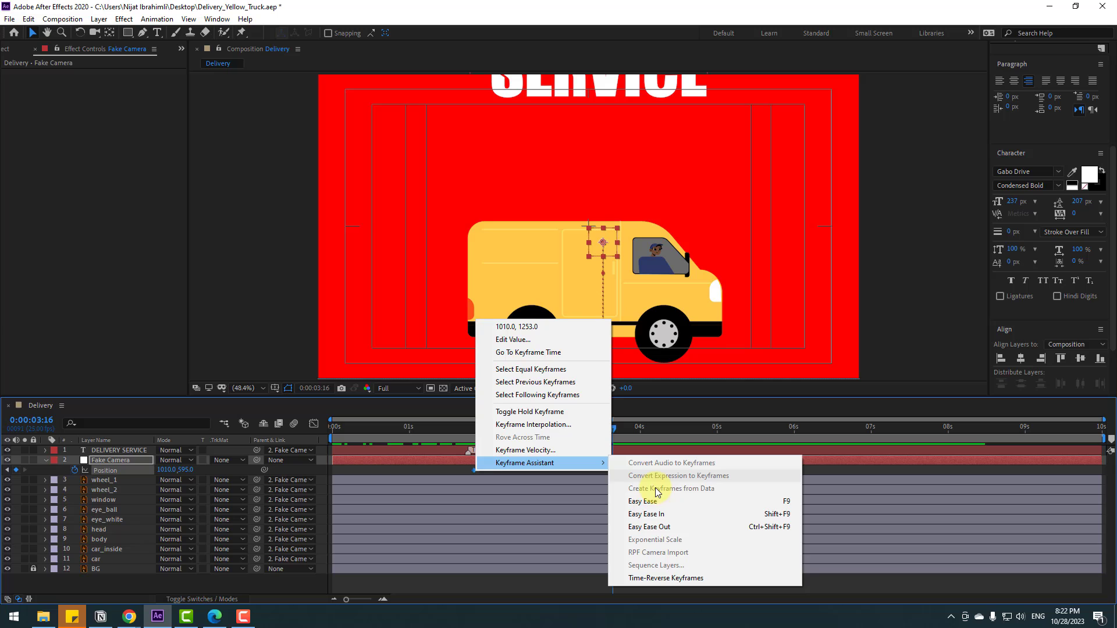
{"action": "left_click", "coordinate": [768, 501]}
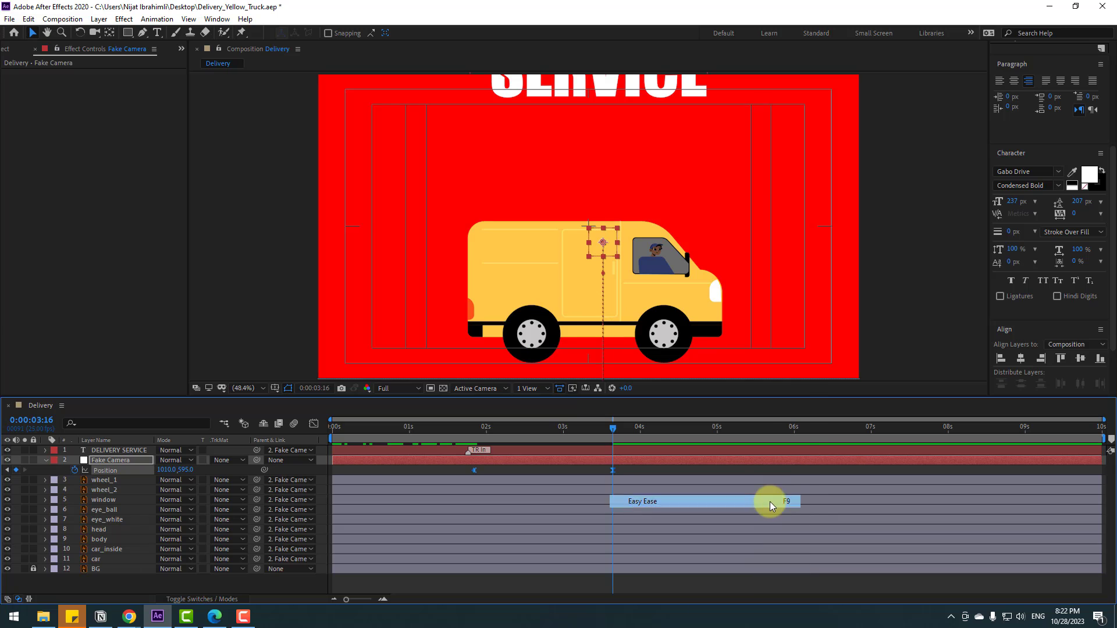
- Reshape the Fake Camera's speed graph into an earlier, sharper peak with a long slowdown, and preview the camera move
{"action": "left_click", "coordinate": [312, 424]}
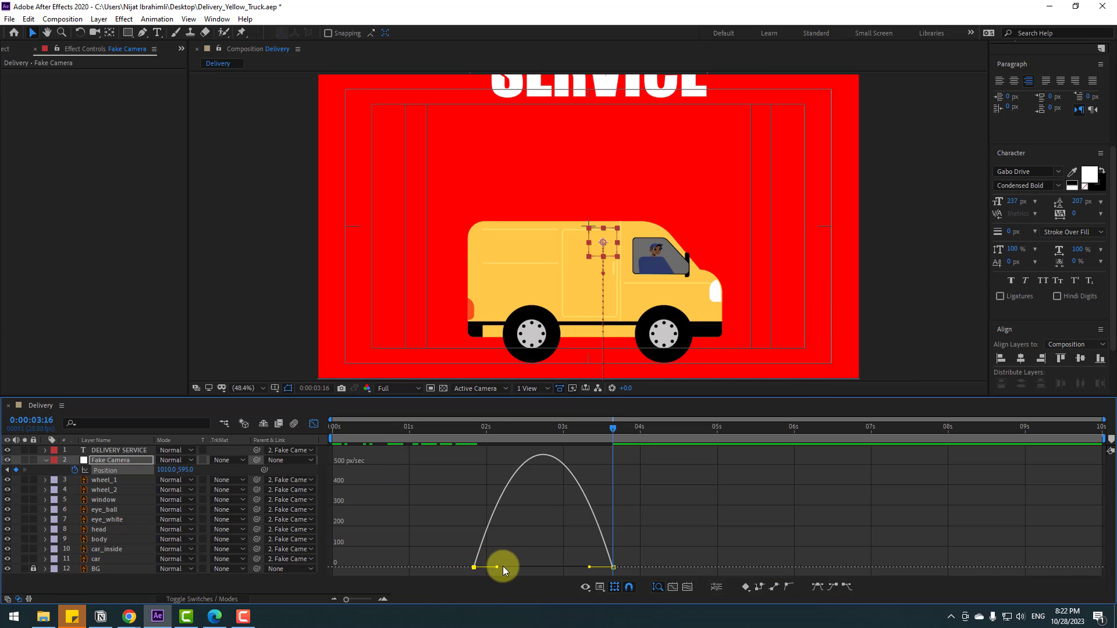
{"action": "left_click_drag", "start_coordinate": [588, 569], "coordinate": [510, 567]}
{"action": "key", "text": "space"}
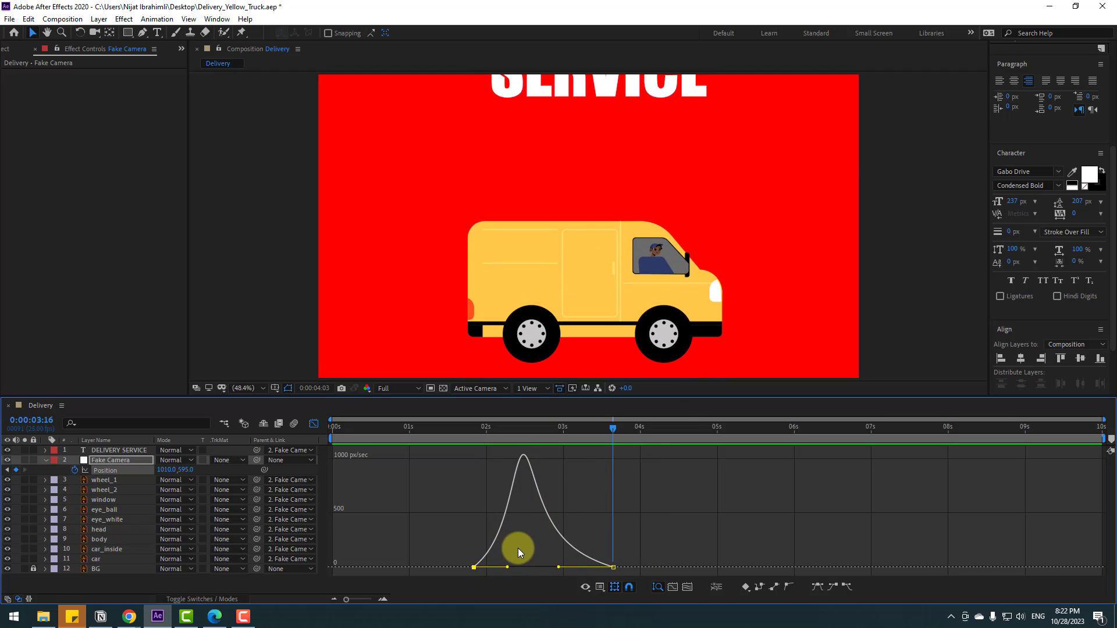
{"action": "key", "text": "space"}
{"action": "left_click", "coordinate": [314, 423]}
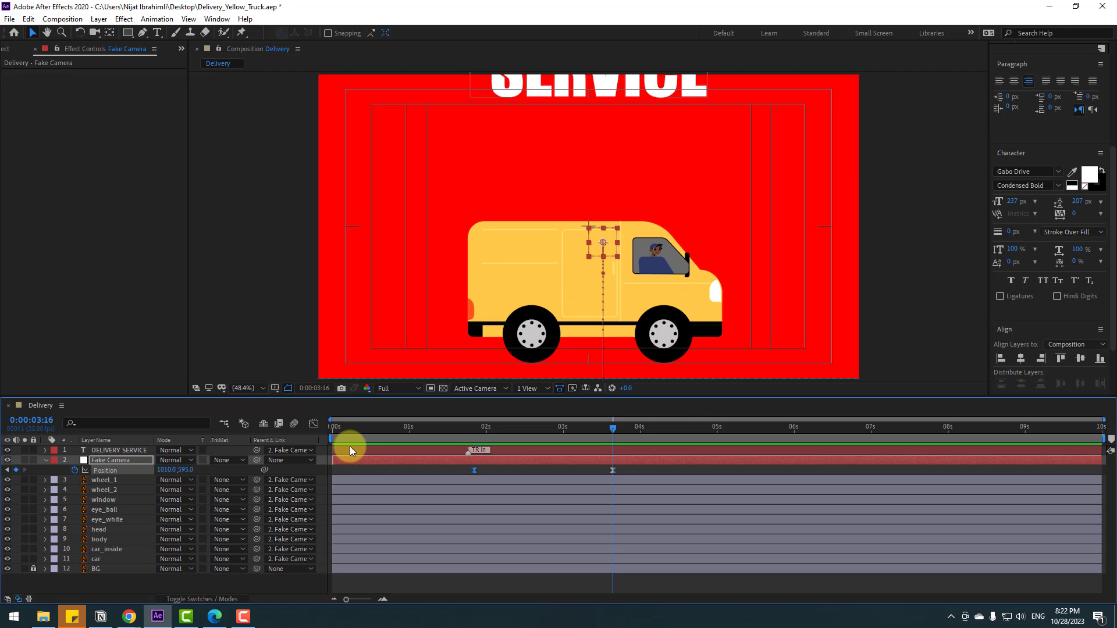
- Keyframe the DELIVERY SERVICE layer's Position from about 2:06 to 0.0, -761.3 at 3:16 so the title leaves the frame, and preview it
{"action": "left_click", "coordinate": [96, 452]}
{"action": "left_click", "coordinate": [478, 428]}
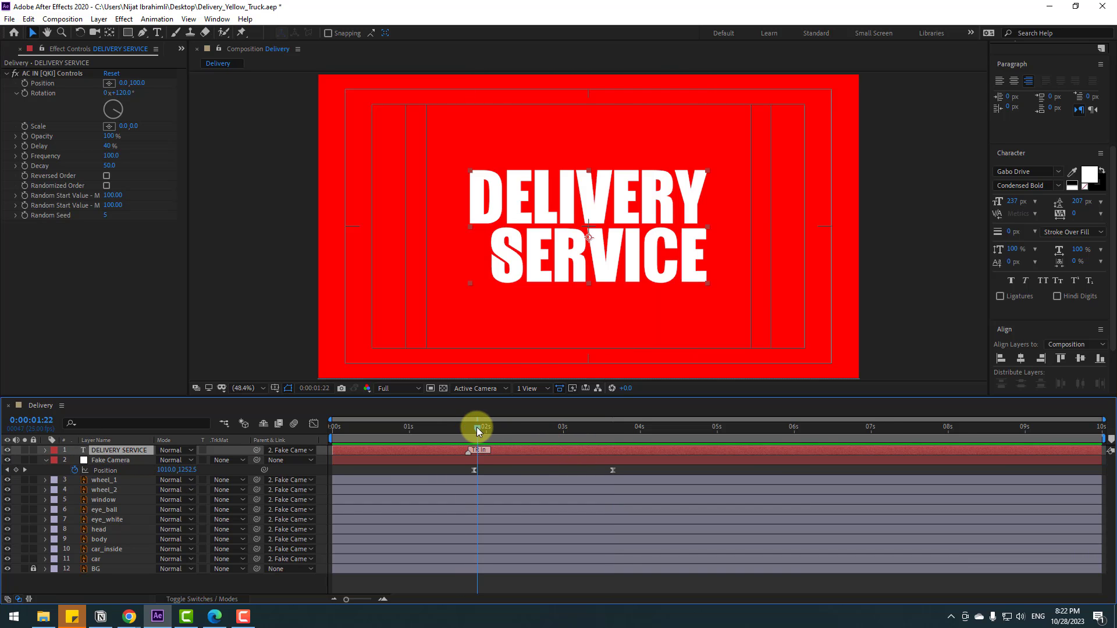
{"action": "left_click_drag", "start_coordinate": [497, 431], "coordinate": [612, 430]}
{"action": "key", "text": "p"}
{"action": "left_click", "coordinate": [74, 460]}
{"action": "left_click_drag", "start_coordinate": [175, 460], "coordinate": [112, 456]}
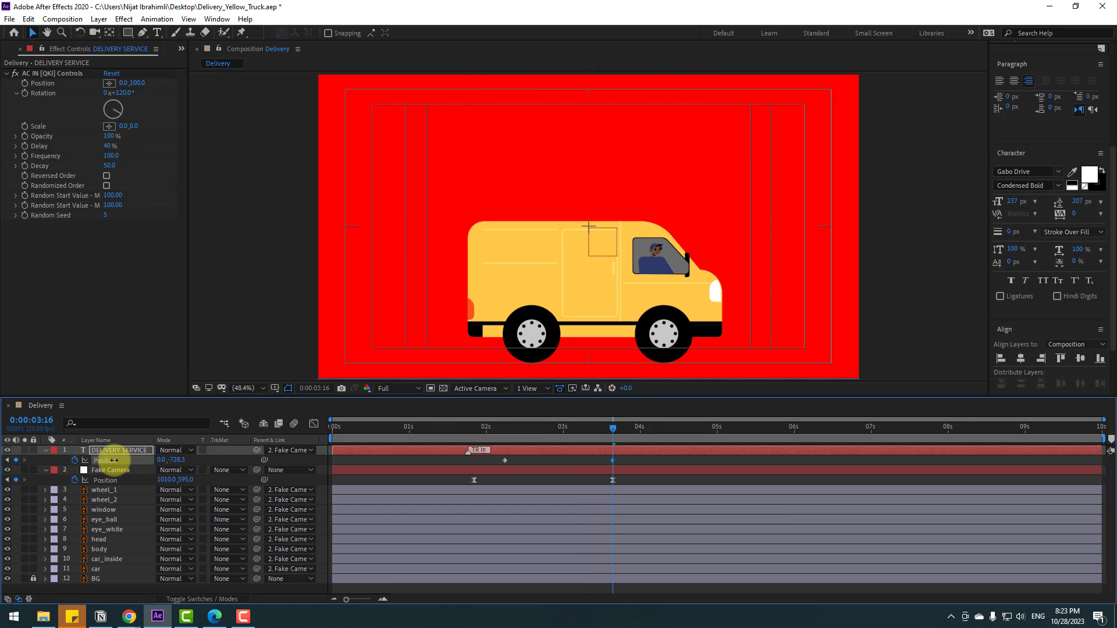
{"action": "left_click_drag", "start_coordinate": [462, 427], "coordinate": [594, 427]}
{"action": "key", "text": "space"}
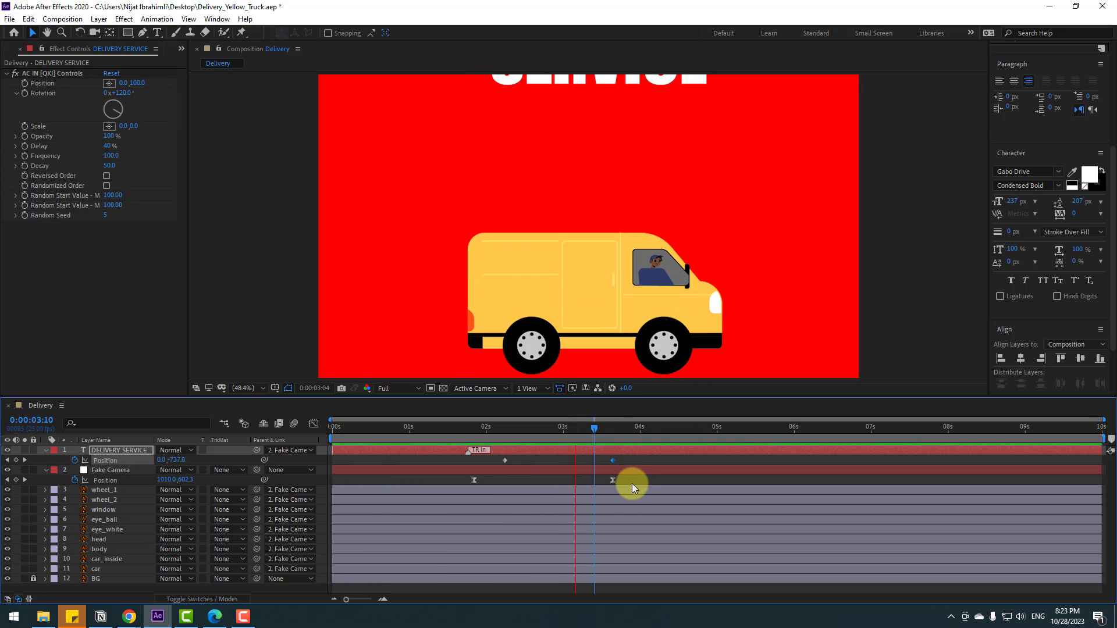
{"action": "key", "text": "space"}
- Collapse the open layer properties and parent head to body, and body and car_inside to car
{"action": "left_click", "coordinate": [612, 427]}
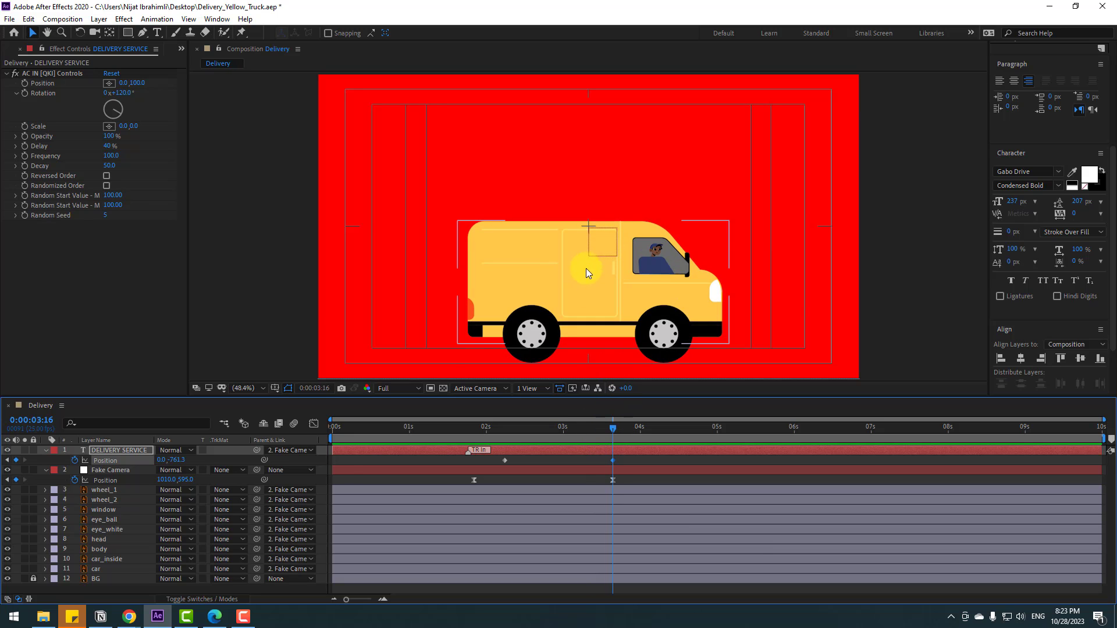
{"action": "left_click", "coordinate": [45, 450]}
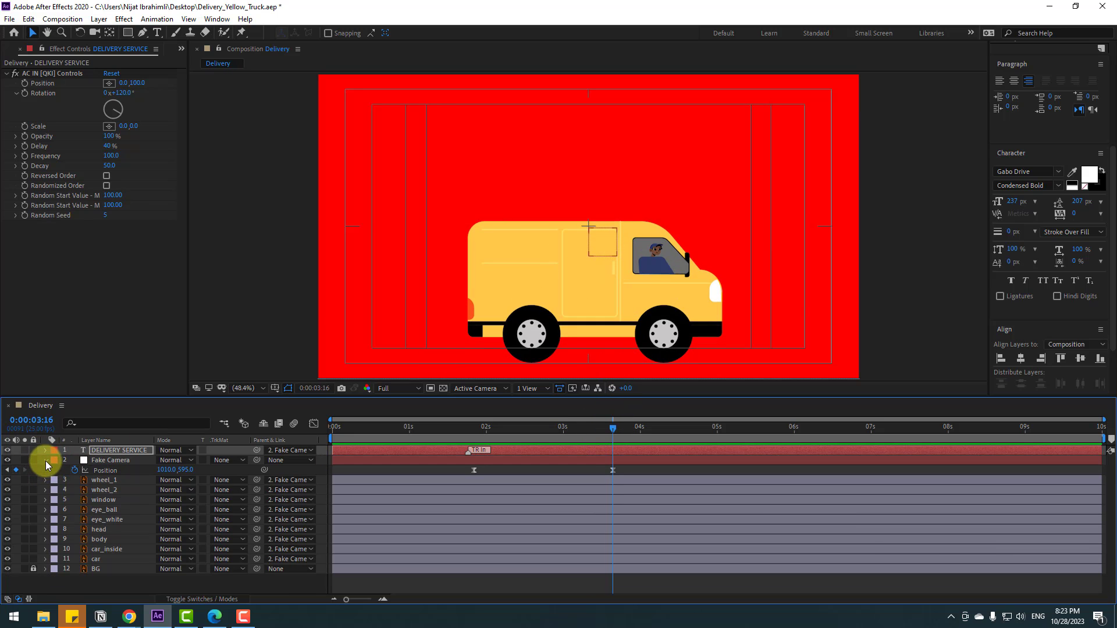
{"action": "left_click", "coordinate": [45, 461]}
{"action": "left_click", "coordinate": [95, 520]}
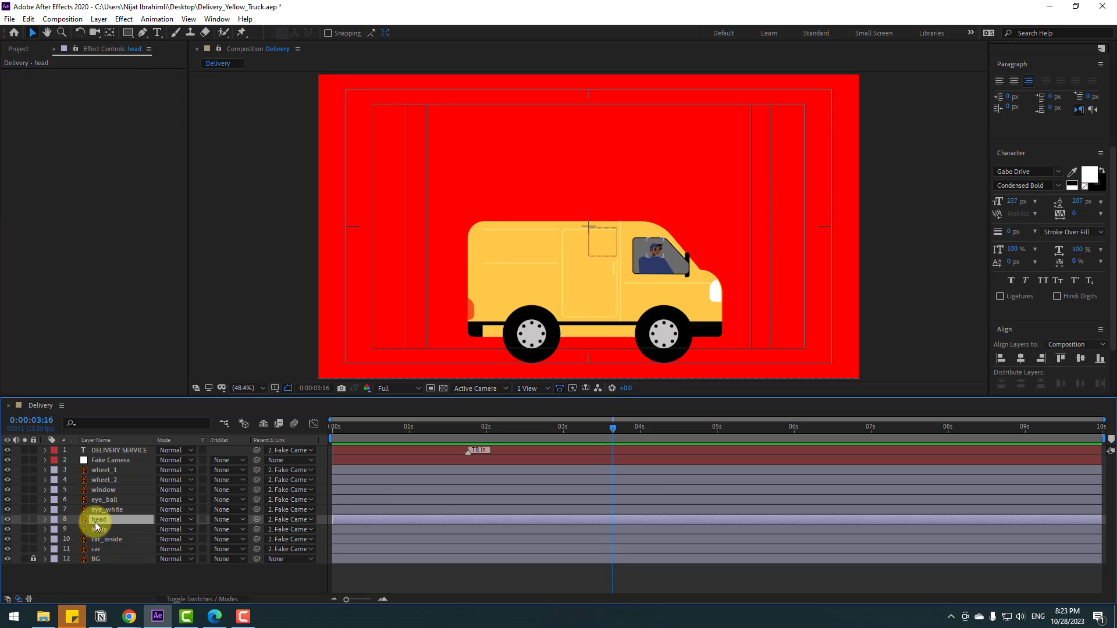
{"action": "left_click_drag", "start_coordinate": [256, 520], "coordinate": [100, 529]}
{"action": "left_click_drag", "start_coordinate": [257, 530], "coordinate": [98, 549]}
{"action": "left_click", "coordinate": [110, 541]}
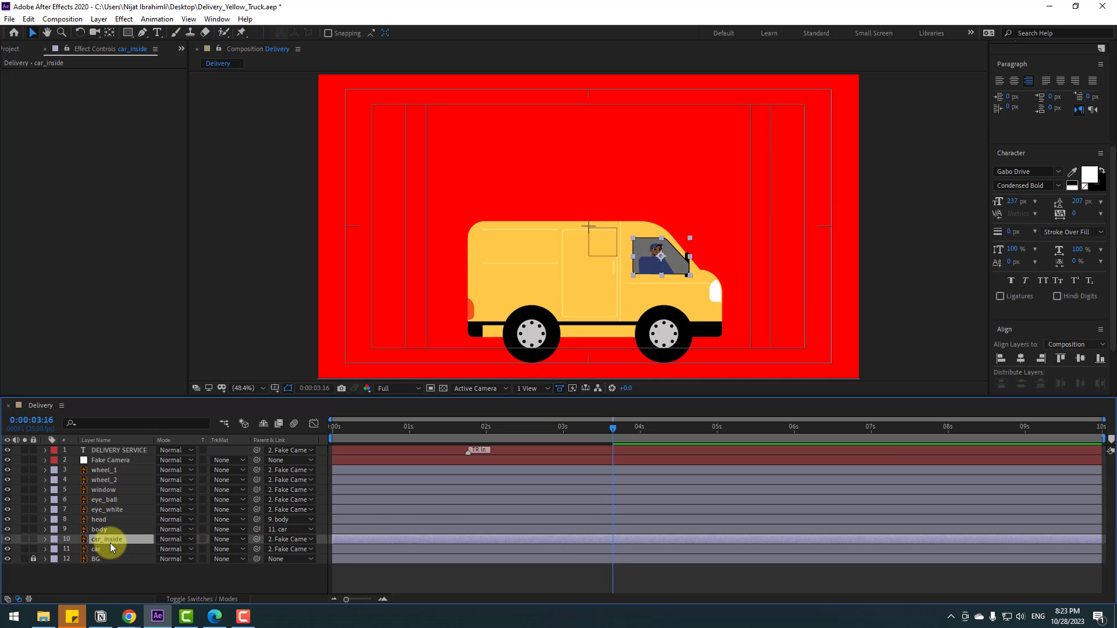
{"action": "left_click_drag", "start_coordinate": [257, 540], "coordinate": [94, 550]}
- Lower the car layer's anchor point toward the base of the van body with the Pan Behind tool
{"action": "left_click", "coordinate": [94, 549]}
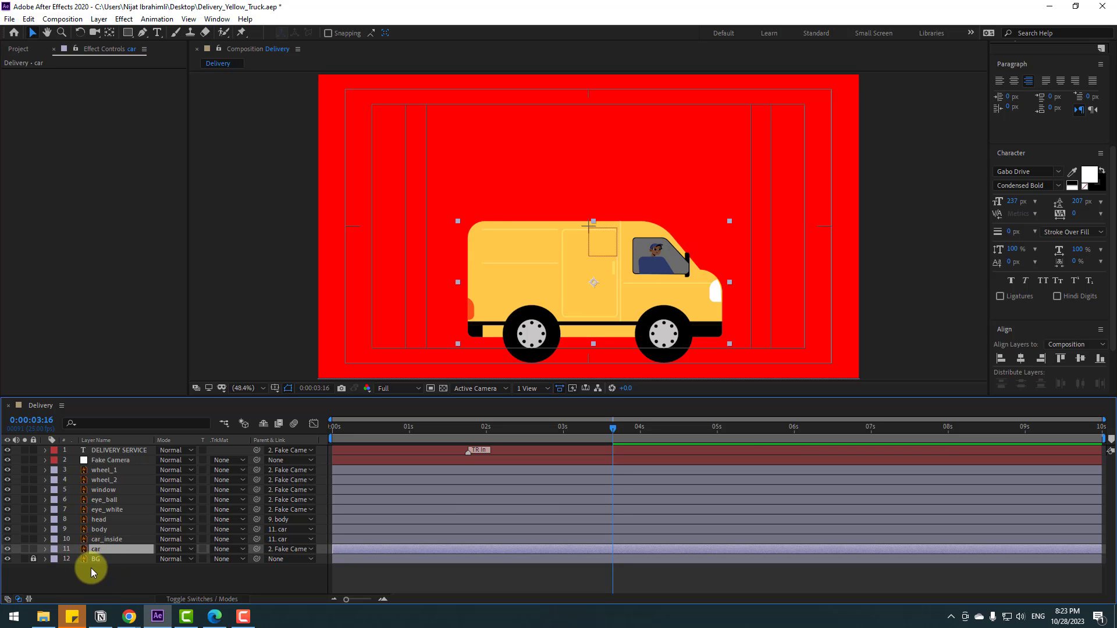
{"action": "left_click", "coordinate": [110, 33]}
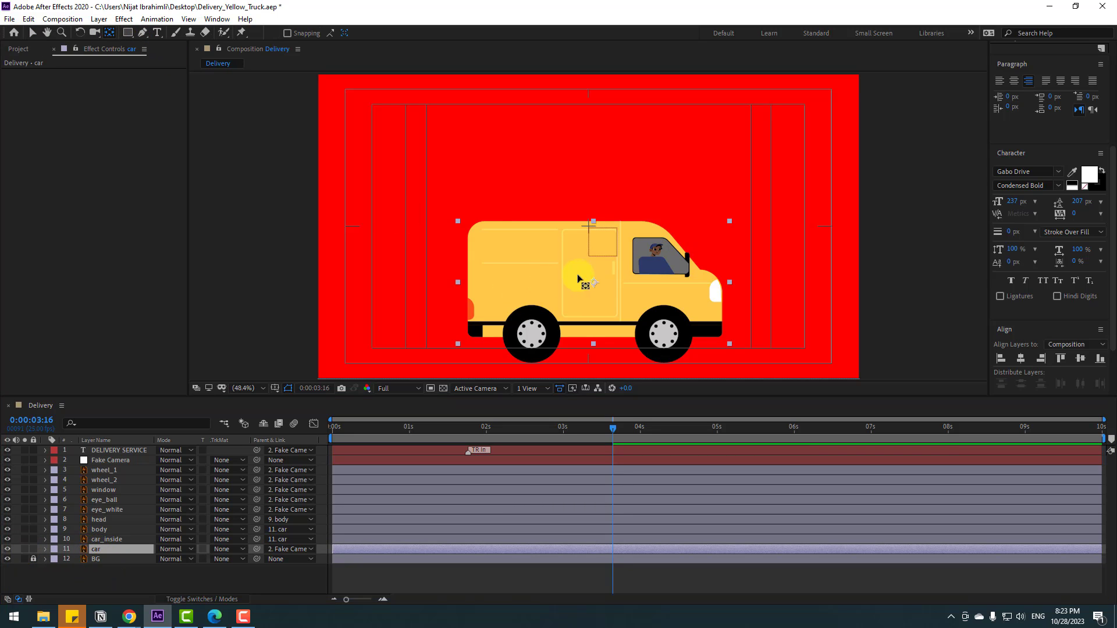
{"action": "left_click_drag", "start_coordinate": [594, 284], "coordinate": [596, 295]}
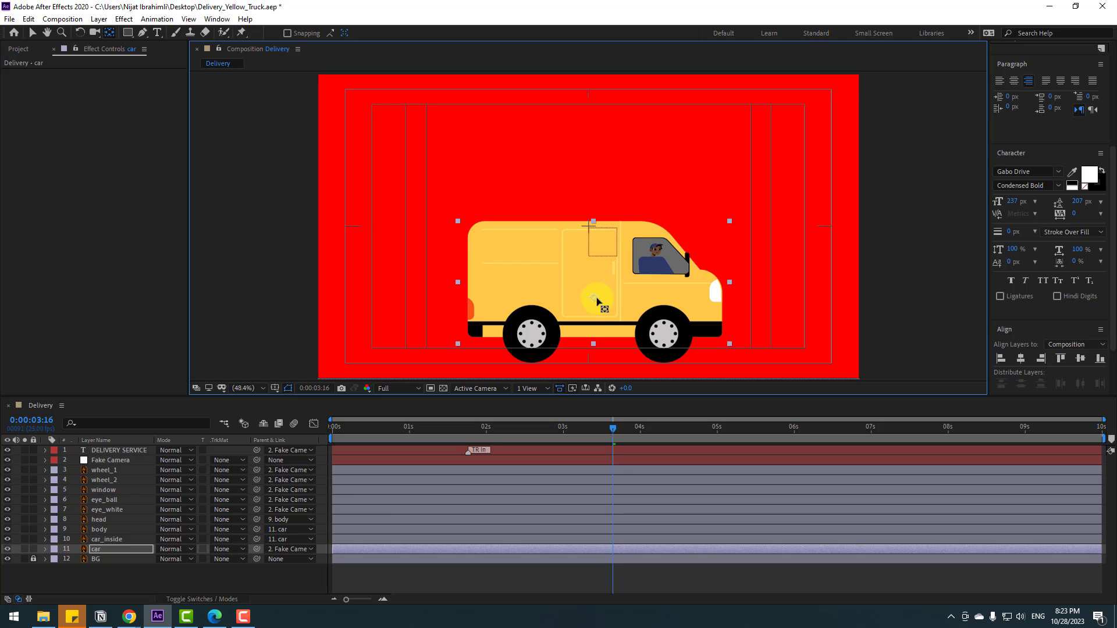
{"action": "left_click", "coordinate": [32, 35]}
- Keyframe the car's Position at 3:13, advance 10 frames to 3:23, and nudge the car down to 16.5, 290.4
{"action": "key", "text": "Page_Up"}
{"action": "key", "text": "Page_Up"}
{"action": "key", "text": "Page_Up"}
{"action": "key", "text": "p"}
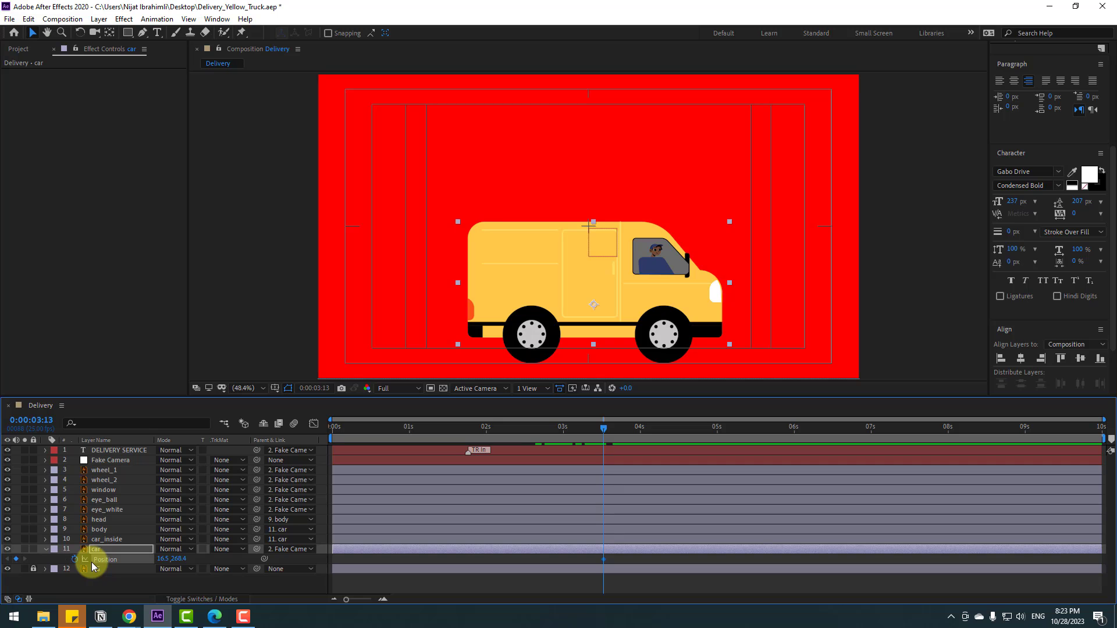
{"action": "left_click", "coordinate": [312, 391]}
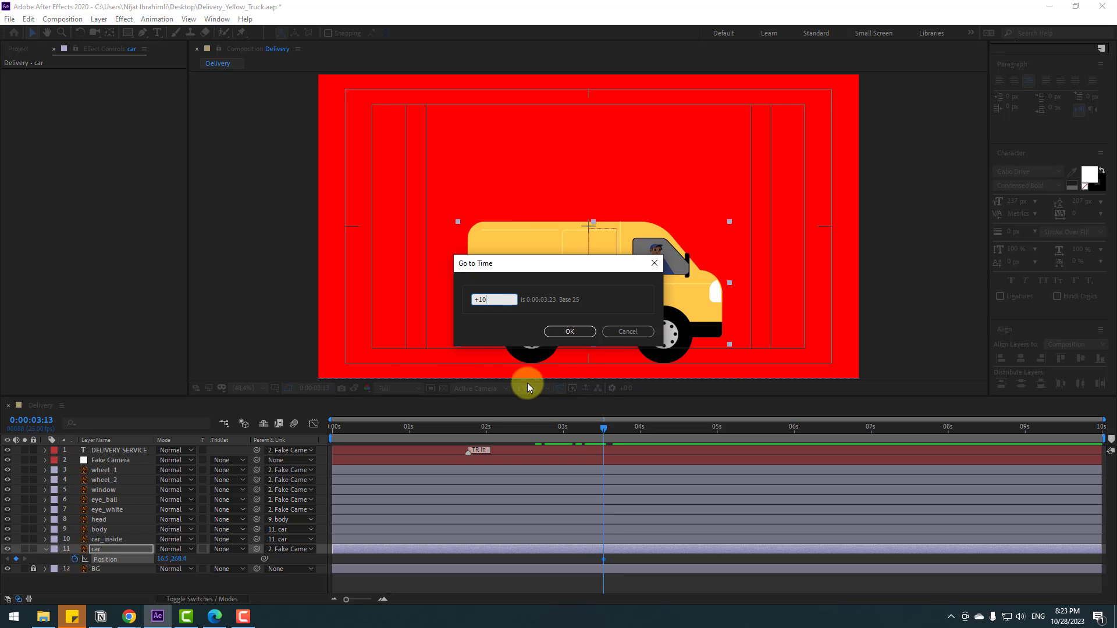
{"action": "left_click", "coordinate": [570, 332]}
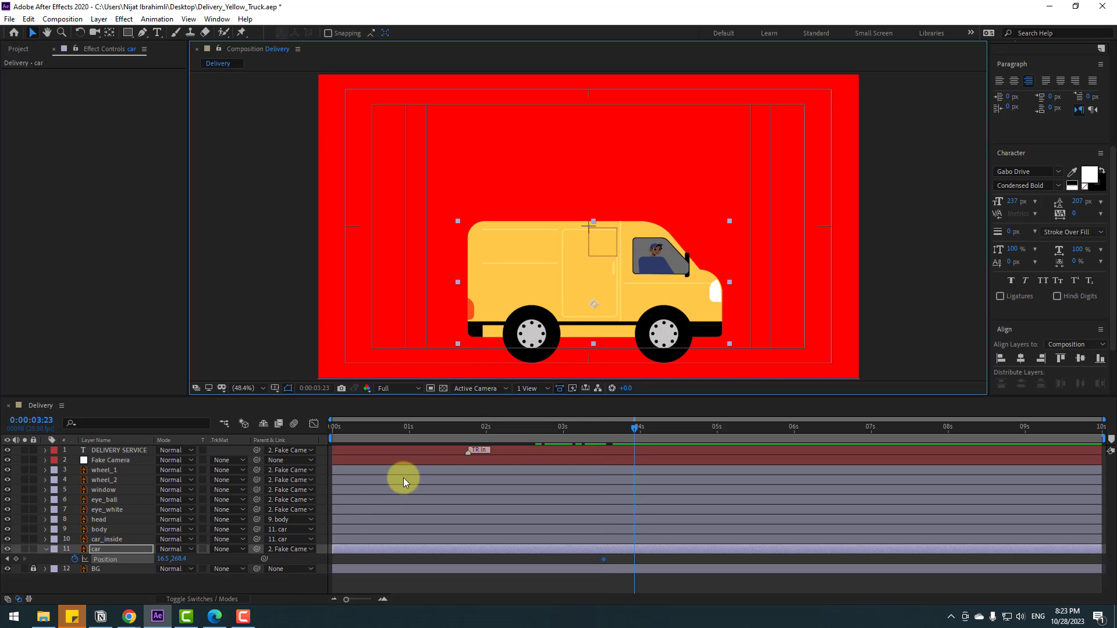
{"action": "key", "text": "shift+Down"}
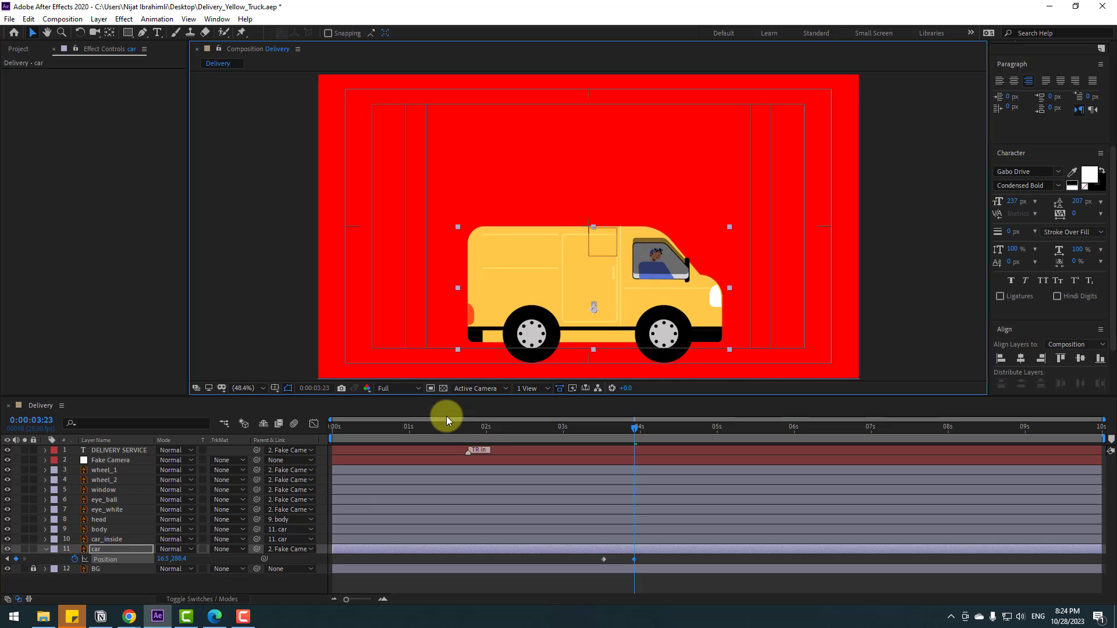
{"action": "key", "text": "Down"}
{"action": "key", "text": "Down"}
- Return the car to its starting Position of 16.5, 268.4 with a third keyframe at 4:08
{"action": "left_click_drag", "start_coordinate": [640, 428], "coordinate": [665, 588]}
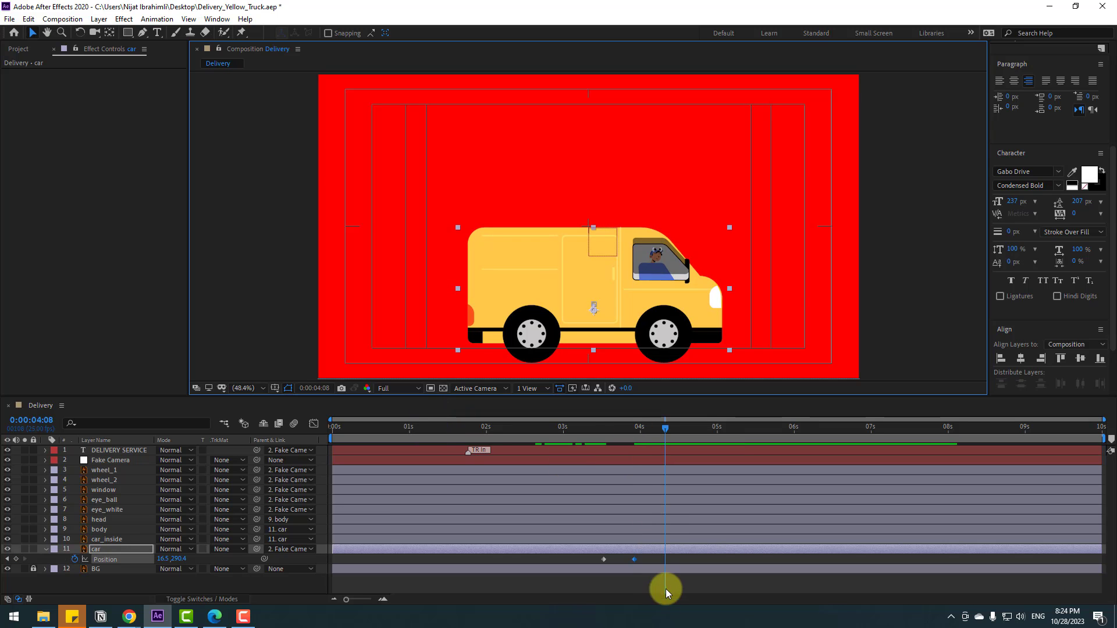
{"action": "left_click", "coordinate": [604, 559]}
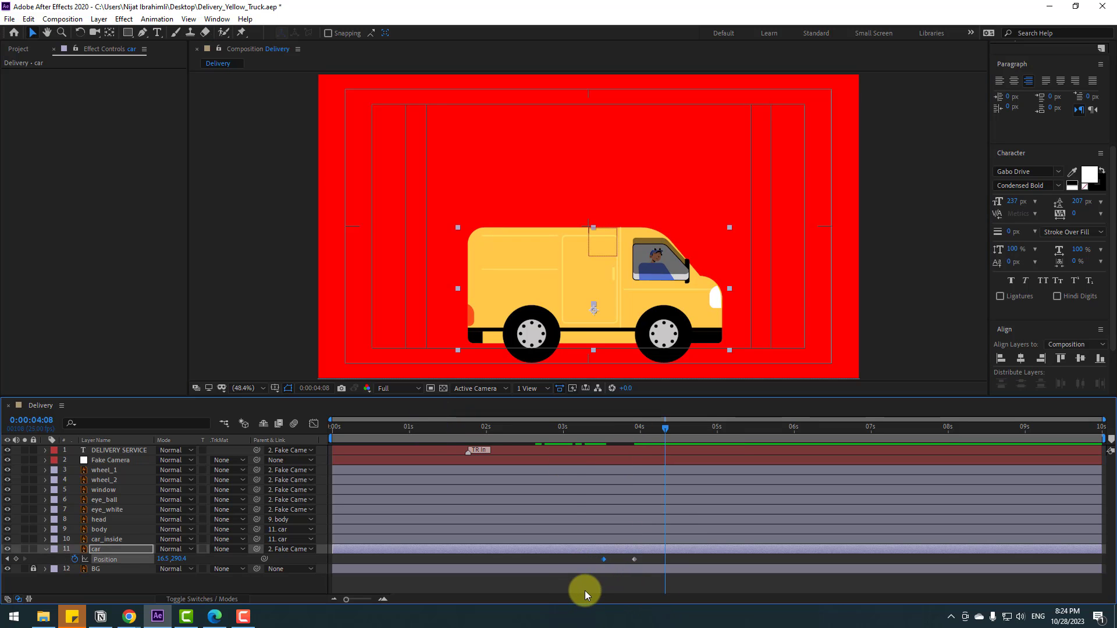
{"action": "key", "text": "shift+Up"}
{"action": "key", "text": "shift+Up"}
{"action": "key", "text": "Up"}
{"action": "key", "text": "Up"}
- Apply Easy Ease to all three Position keyframes of the car layer
{"action": "left_click_drag", "start_coordinate": [682, 563], "coordinate": [602, 560]}
{"action": "right_click", "coordinate": [602, 559]}
{"action": "mouse_move", "coordinate": [610, 553]}
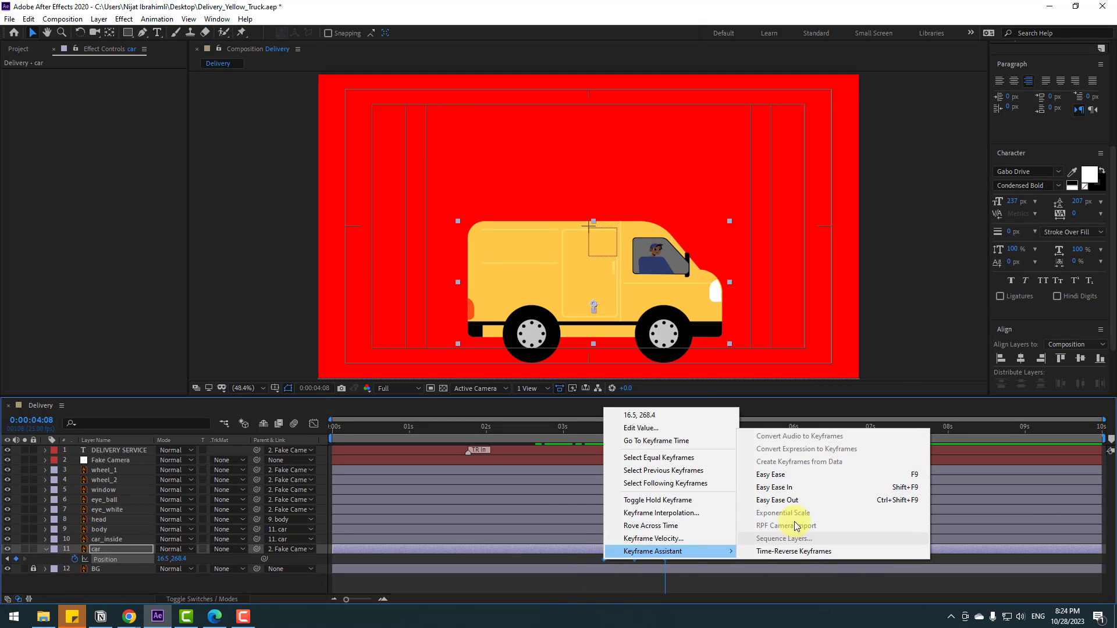
{"action": "left_click", "coordinate": [788, 475]}
- Set the work area to start at about 3:13 and preview the car's bounce
{"action": "left_click_drag", "start_coordinate": [573, 440], "coordinate": [599, 442]}
{"action": "key", "text": "space"}
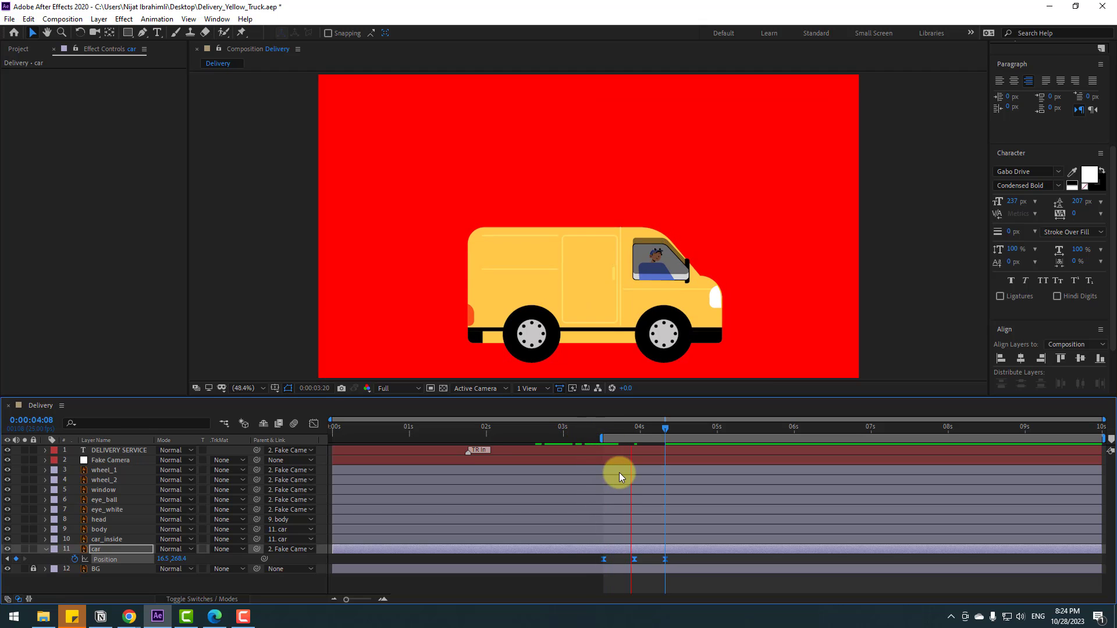
{"action": "left_click", "coordinate": [603, 431]}
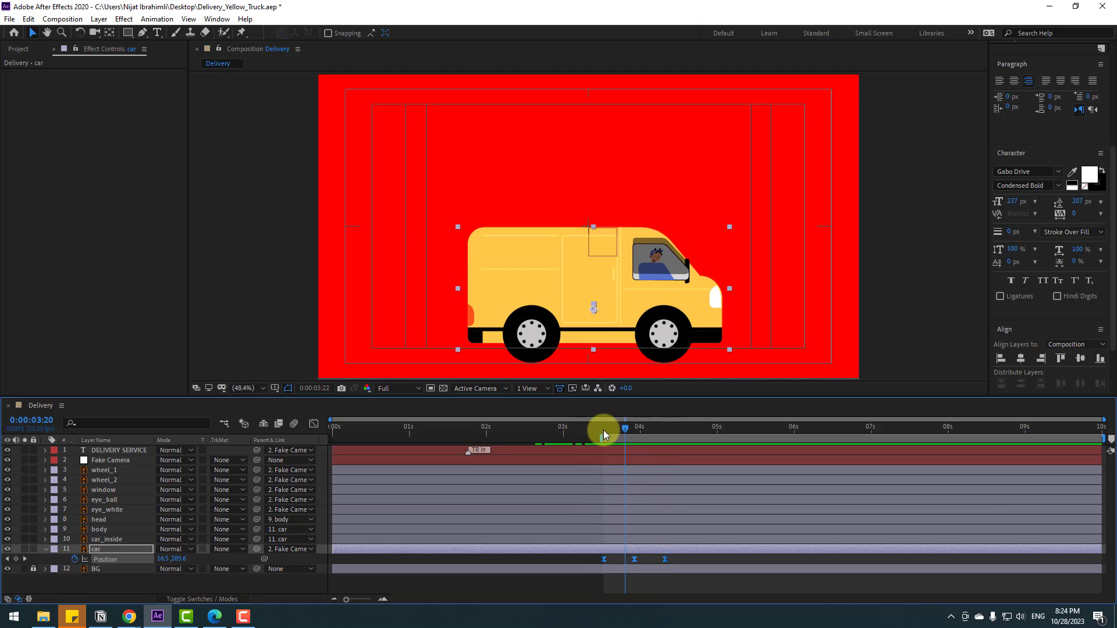
- Solo the window layer and show the transparency grid behind it
{"action": "left_click", "coordinate": [104, 547]}
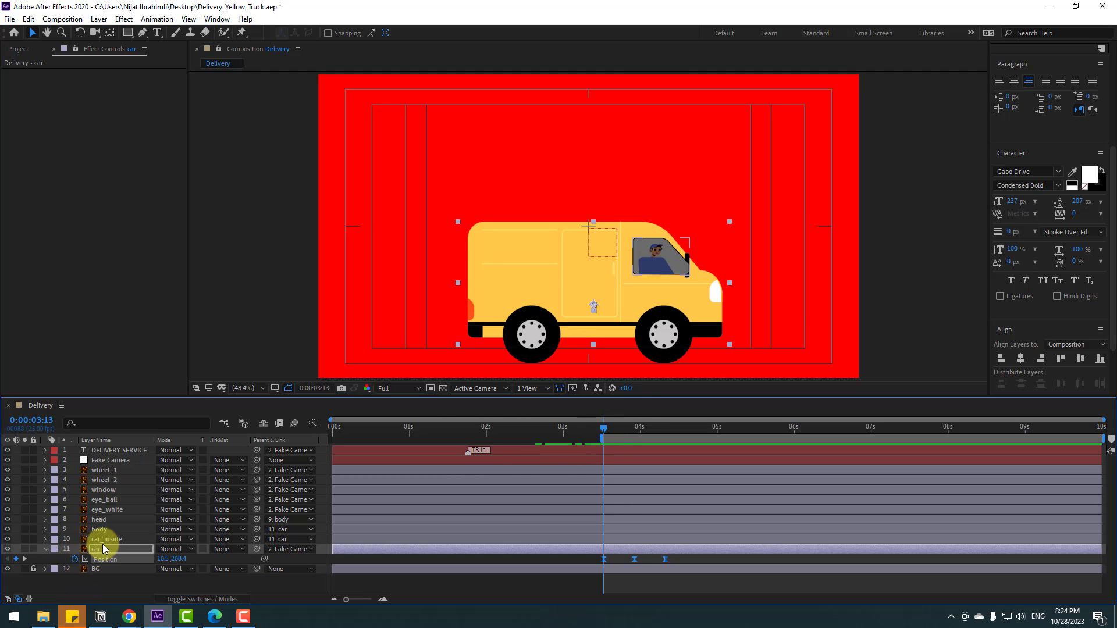
{"action": "left_click", "coordinate": [109, 490]}
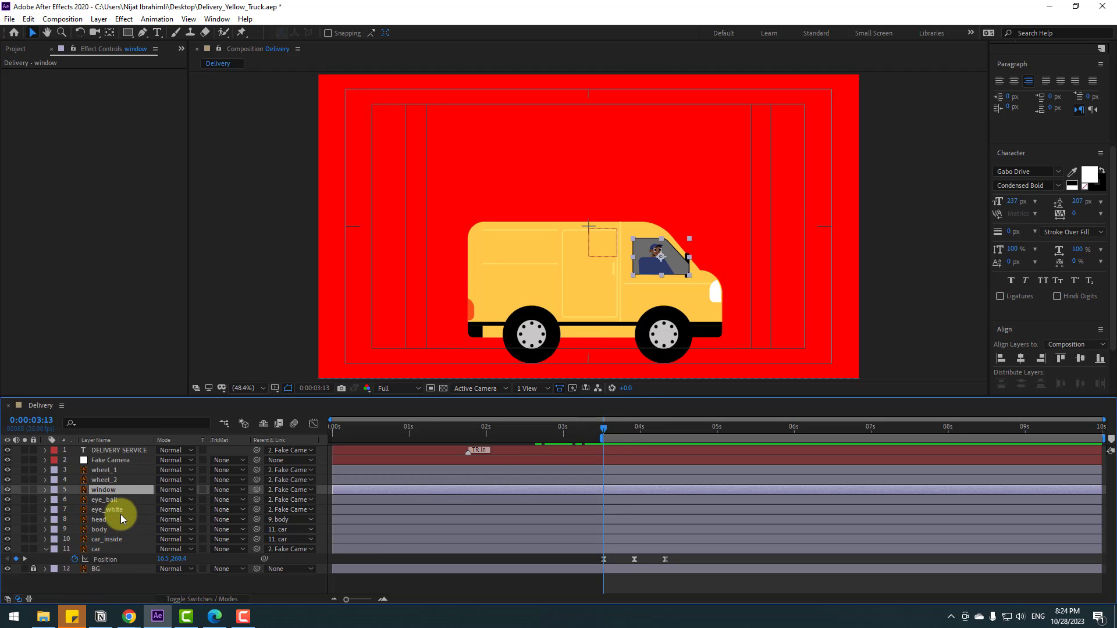
{"action": "left_click", "coordinate": [24, 491]}
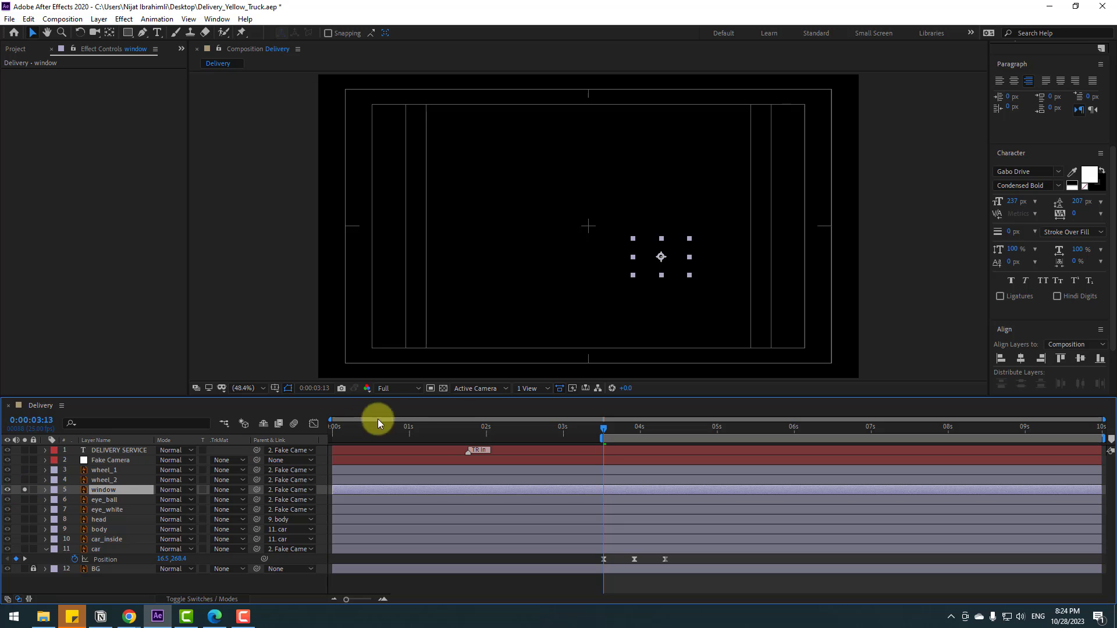
{"action": "left_click", "coordinate": [445, 388]}
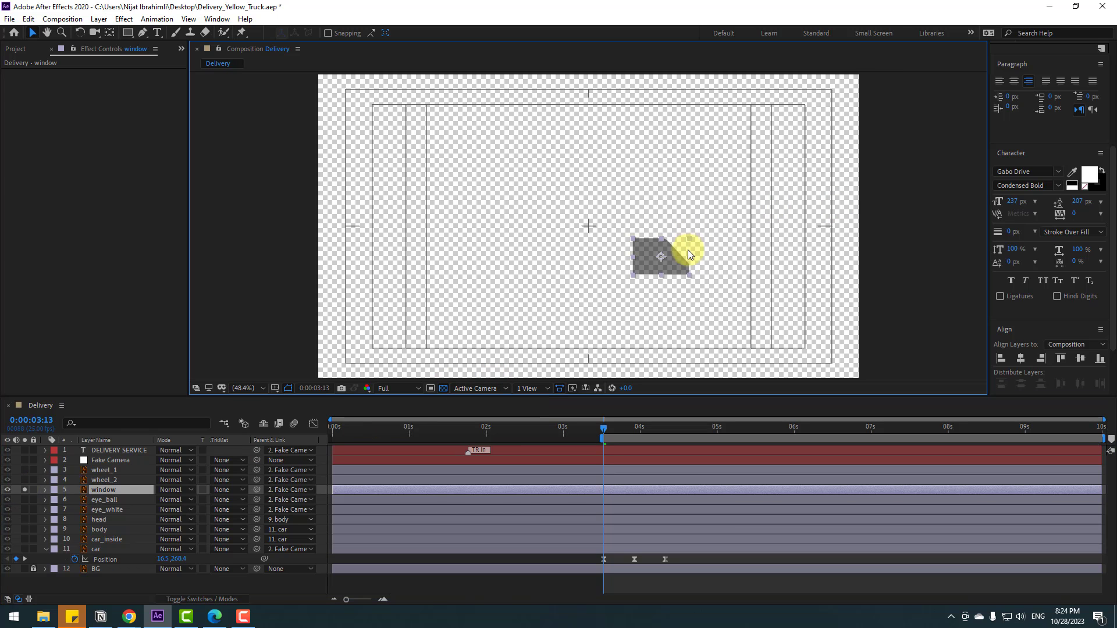
- Create a shape layer from the window vector layer and delete the original vector layer
{"action": "scroll", "coordinate": [687, 250], "scroll_direction": "up", "scroll_amount": 5}
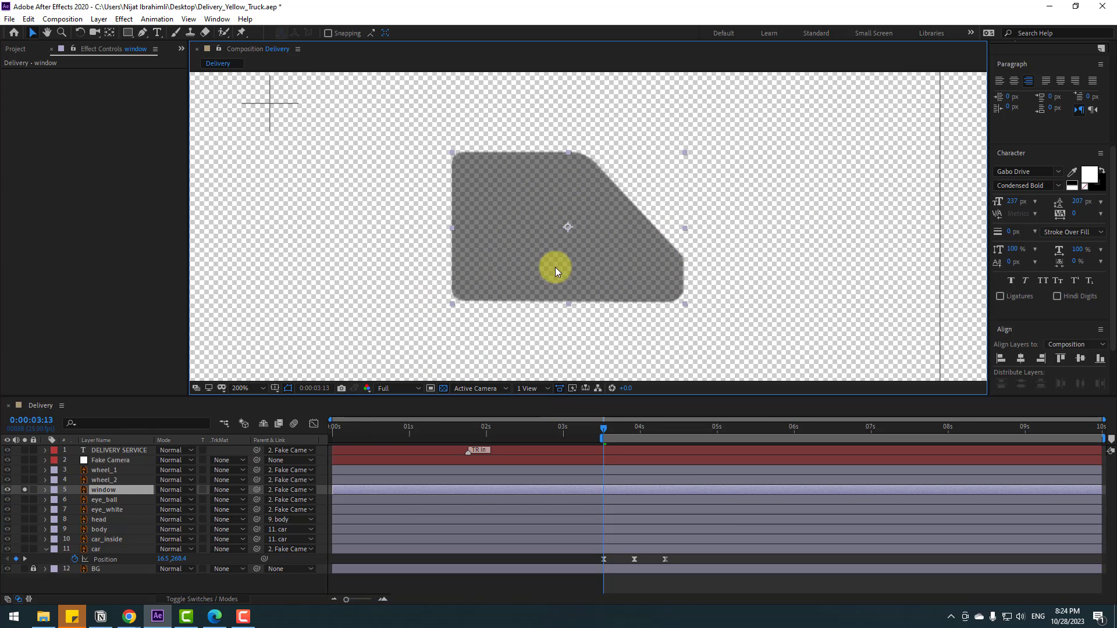
{"action": "right_click", "coordinate": [96, 491]}
{"action": "mouse_move", "coordinate": [159, 403]}
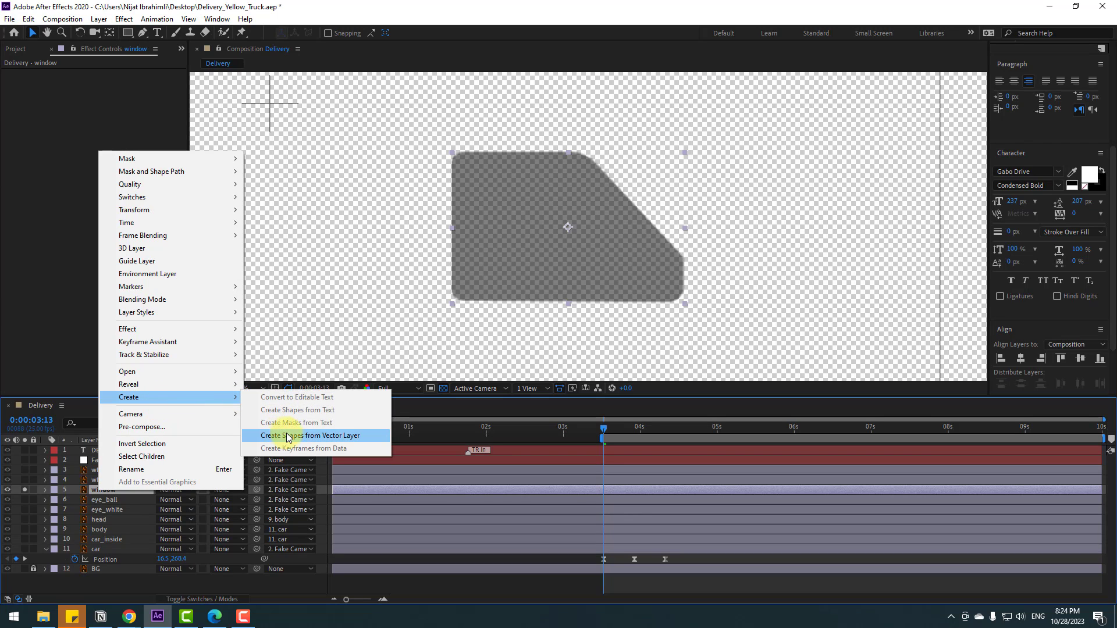
{"action": "left_click", "coordinate": [362, 436]}
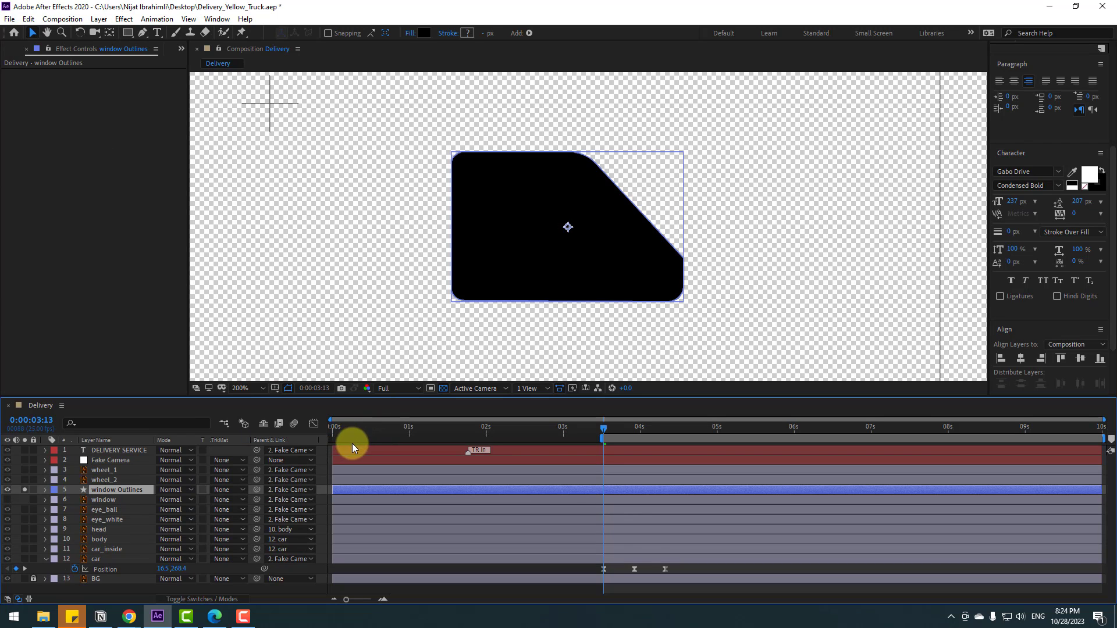
{"action": "left_click", "coordinate": [97, 502]}
{"action": "key", "text": "Delete"}
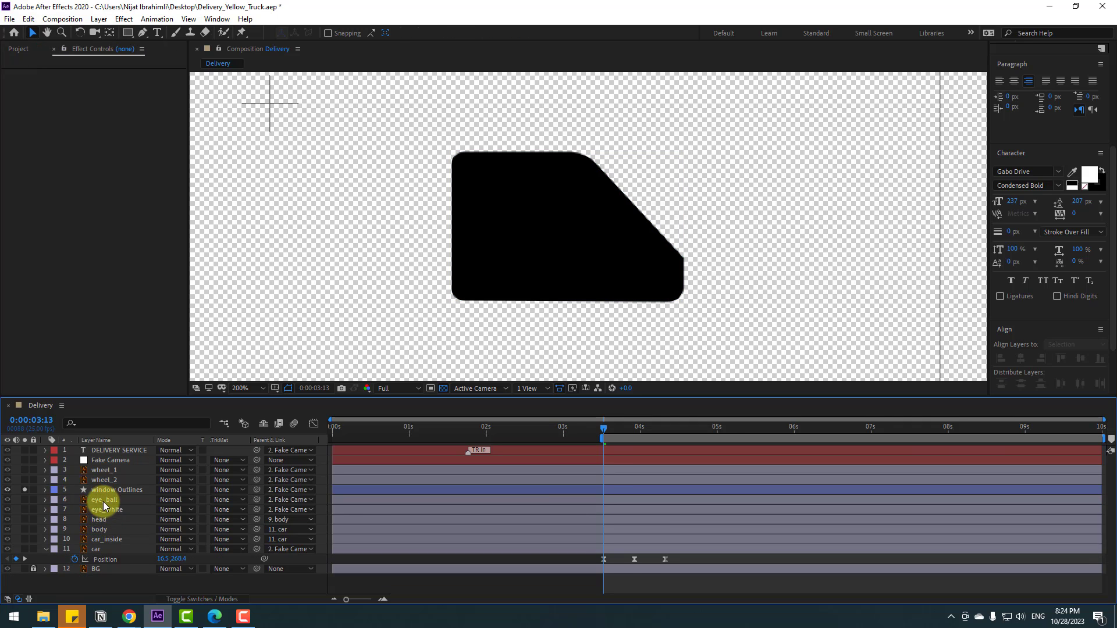
- Rename the outlines shape layer to window and turn off its solo
{"action": "left_click", "coordinate": [110, 490]}
{"action": "key", "text": "Return"}
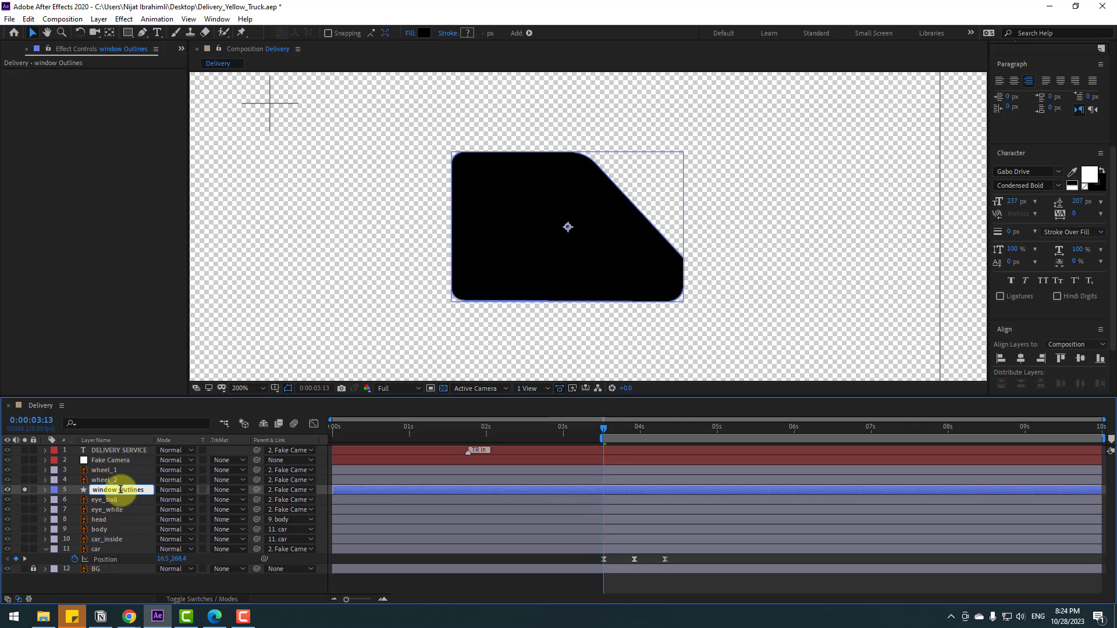
{"action": "left_click_drag", "start_coordinate": [119, 489], "coordinate": [156, 490]}
{"action": "left_click", "coordinate": [25, 490]}
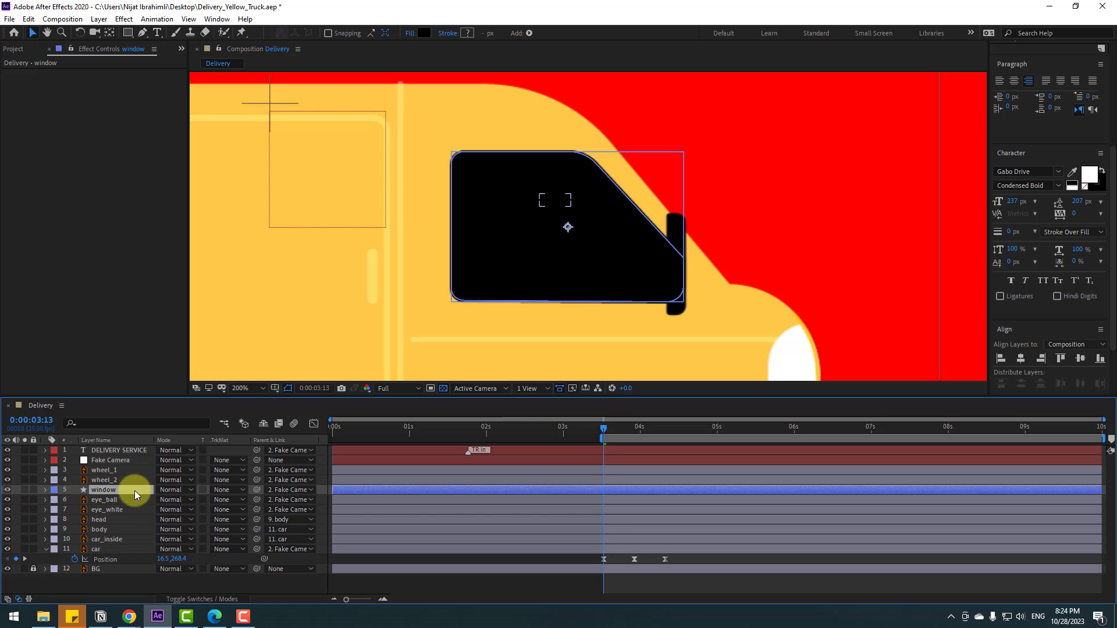
- Parent the window layer to the car layer and check the van
{"action": "left_click_drag", "start_coordinate": [260, 490], "coordinate": [96, 550]}
{"action": "scroll", "coordinate": [575, 295], "scroll_direction": "down", "scroll_amount": 2}
{"action": "mouse_move", "coordinate": [602, 427]}
{"action": "left_mouse_down"}
{"action": "mouse_move", "coordinate": [665, 427]}
{"action": "mouse_move", "coordinate": [605, 428]}
{"action": "left_mouse_up"}
{"action": "scroll", "coordinate": [650, 274], "scroll_direction": "down", "scroll_amount": 2}
{"action": "scroll", "coordinate": [651, 274], "scroll_direction": "down", "scroll_amount": 2}
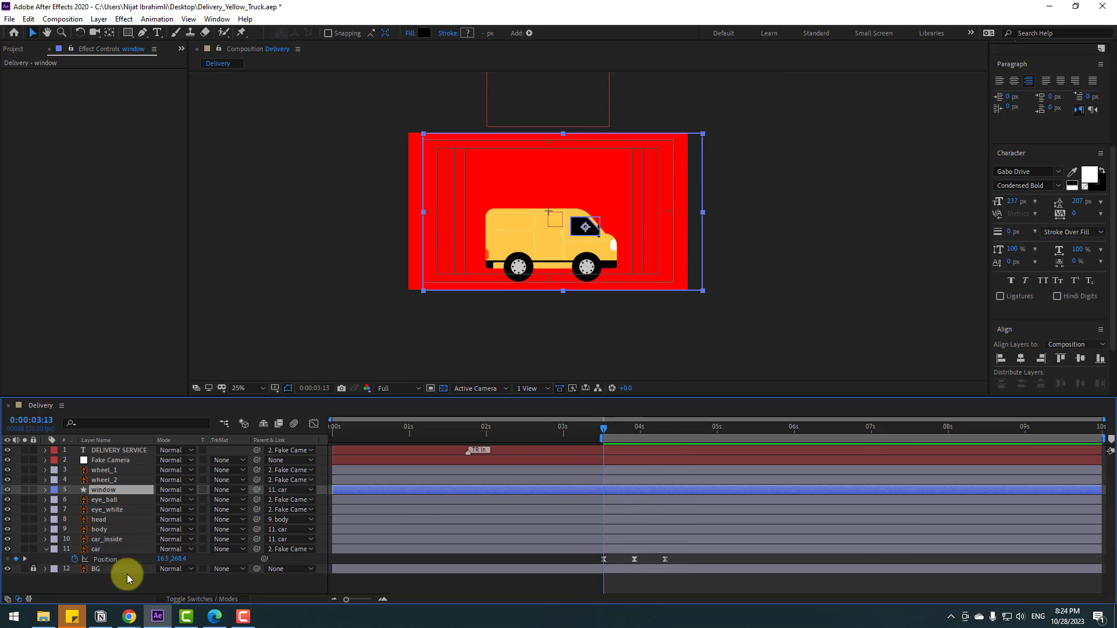
- Add a Rotation keyframe to the car layer at 3:13 with a value of -6°
{"action": "left_click", "coordinate": [102, 550]}
{"action": "scroll", "coordinate": [589, 226], "scroll_direction": "up", "scroll_amount": 1}
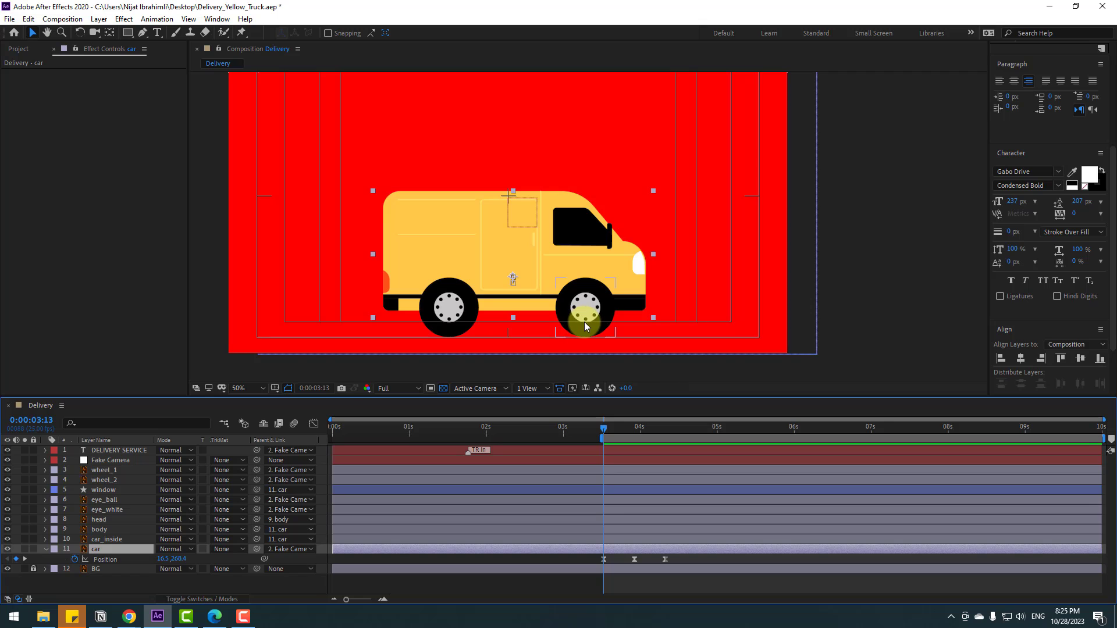
{"action": "key", "text": "shift+r"}
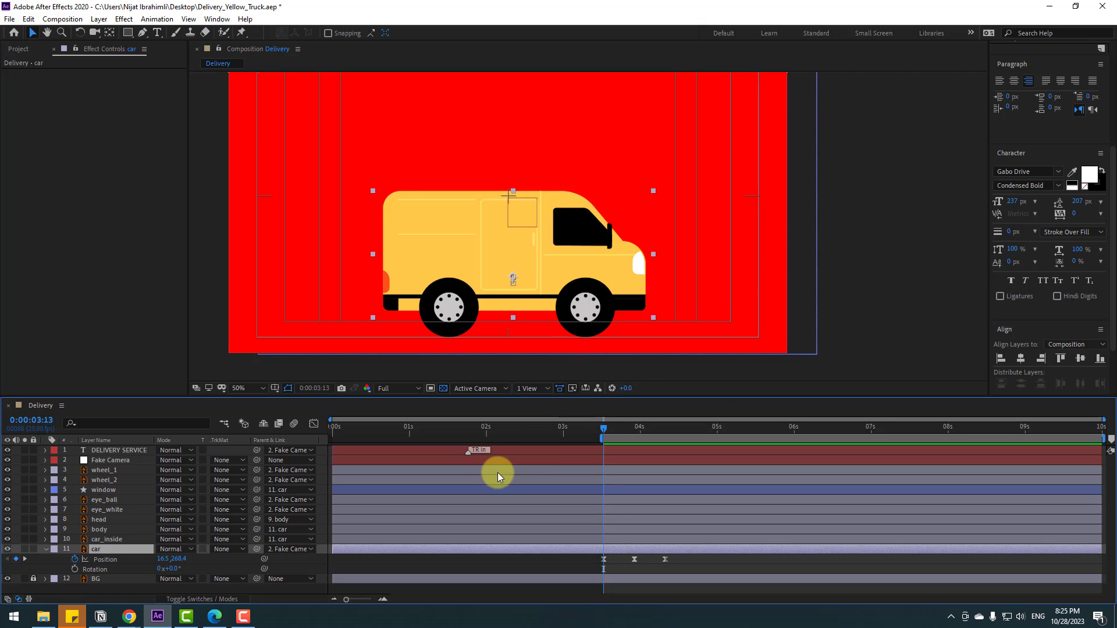
{"action": "left_click", "coordinate": [74, 569]}
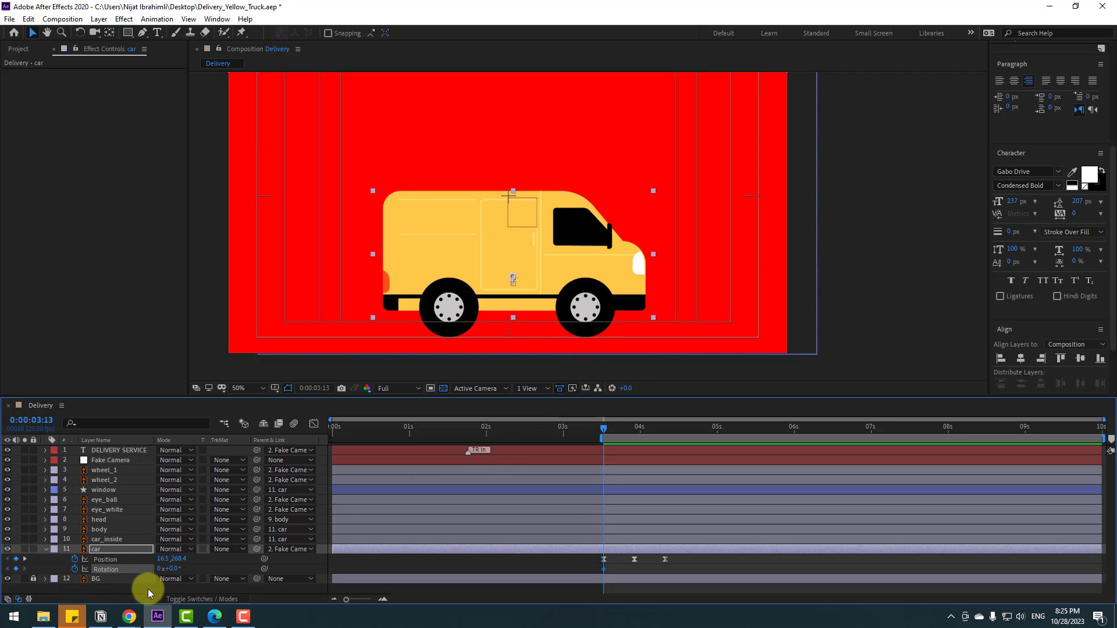
{"action": "left_click", "coordinate": [171, 568]}
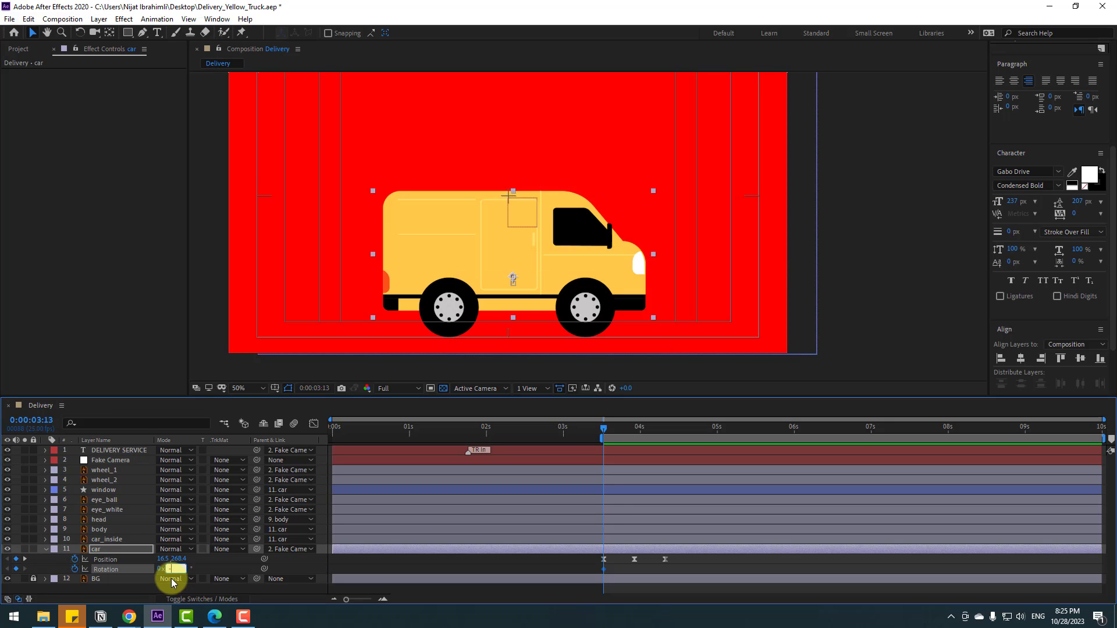
{"action": "type", "text": "-6"}
{"action": "key", "text": "Return"}
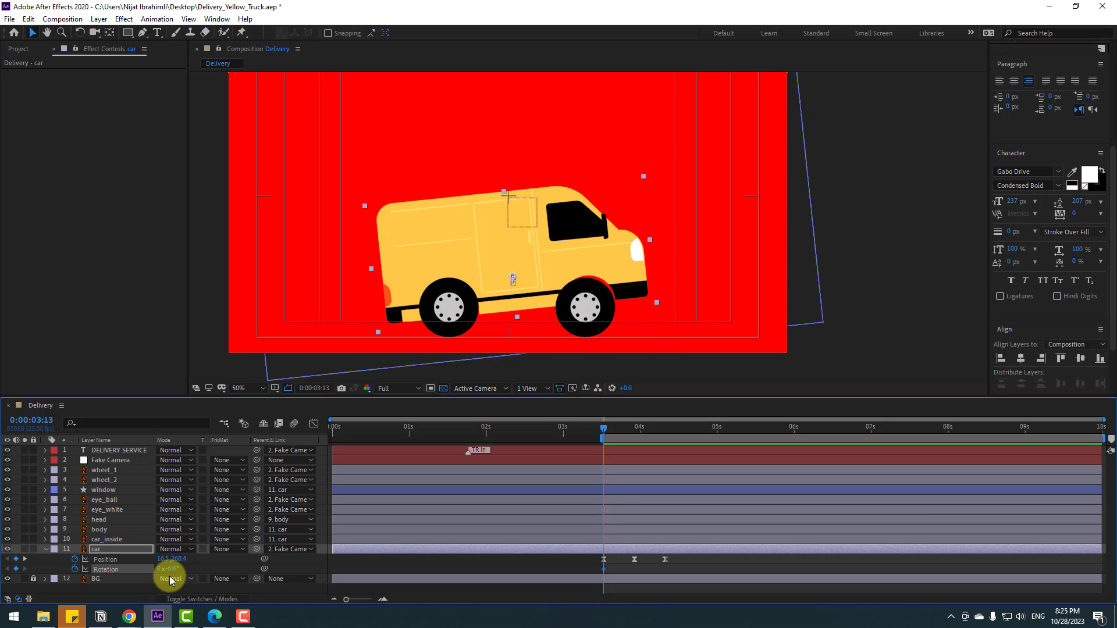
- Try smaller tilts of -3° and -2° for the car's Rotation at 3:13
{"action": "left_click", "coordinate": [171, 569]}
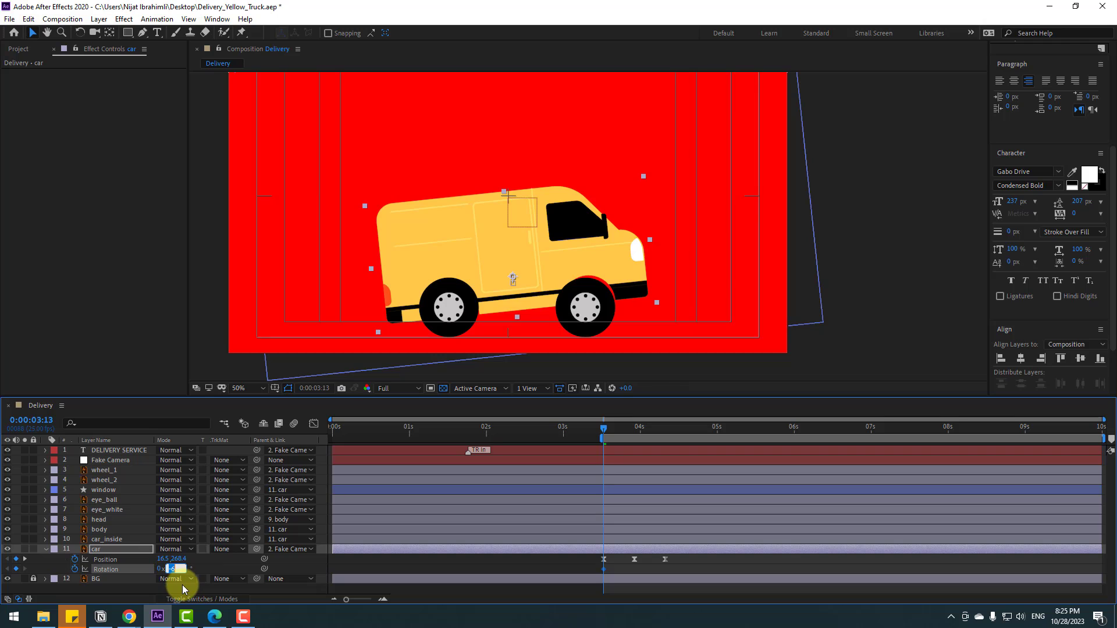
{"action": "type", "text": "-3"}
{"action": "key", "text": "Return"}
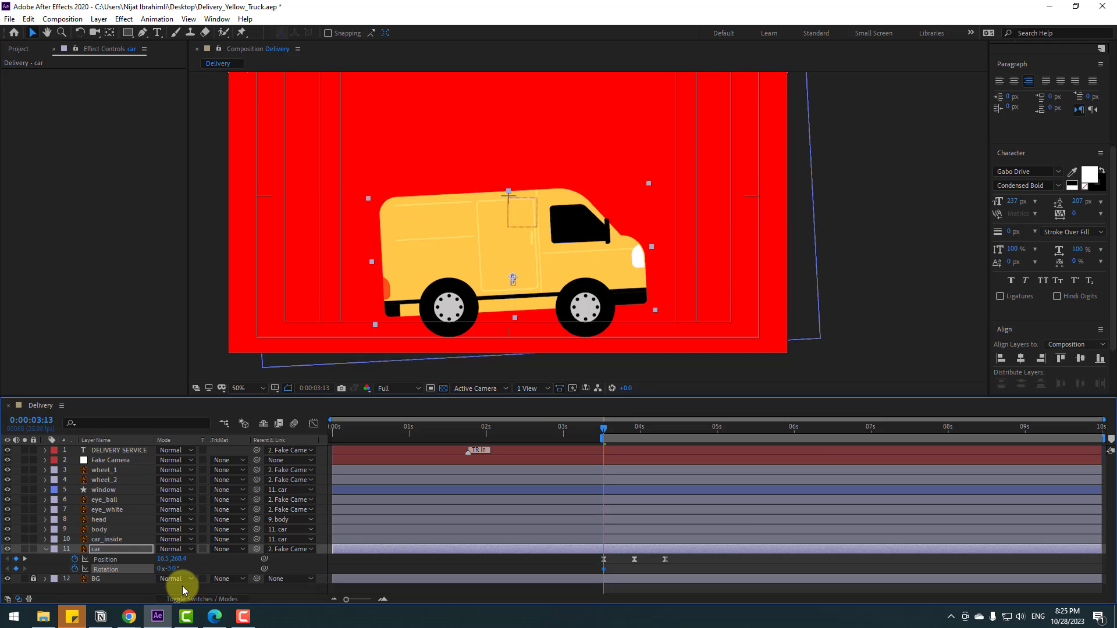
{"action": "left_click", "coordinate": [169, 570]}
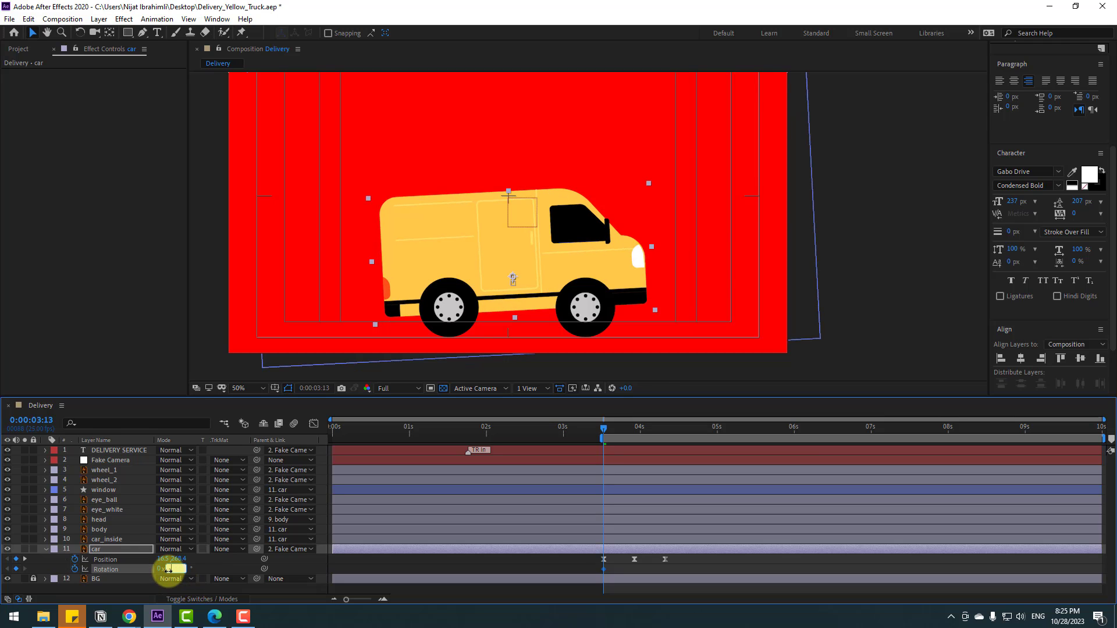
{"action": "type", "text": "-2"}
{"action": "key", "text": "Return"}
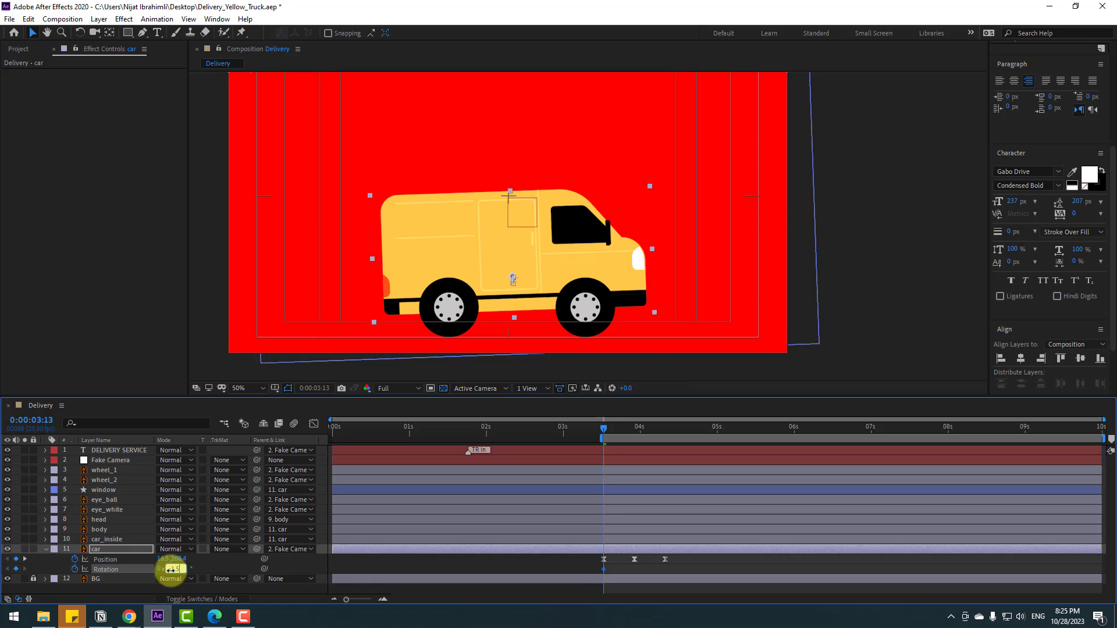
- Set the car's Rotation keyframe at 3:13 to -1.5°
{"action": "left_click", "coordinate": [172, 570]}
{"action": "type", "text": "-1.5"}
{"action": "key", "text": "Return"}
- Add a second Rotation keyframe to the car layer at 3:23 with a value of 1°
{"action": "left_click_drag", "start_coordinate": [612, 430], "coordinate": [635, 431]}
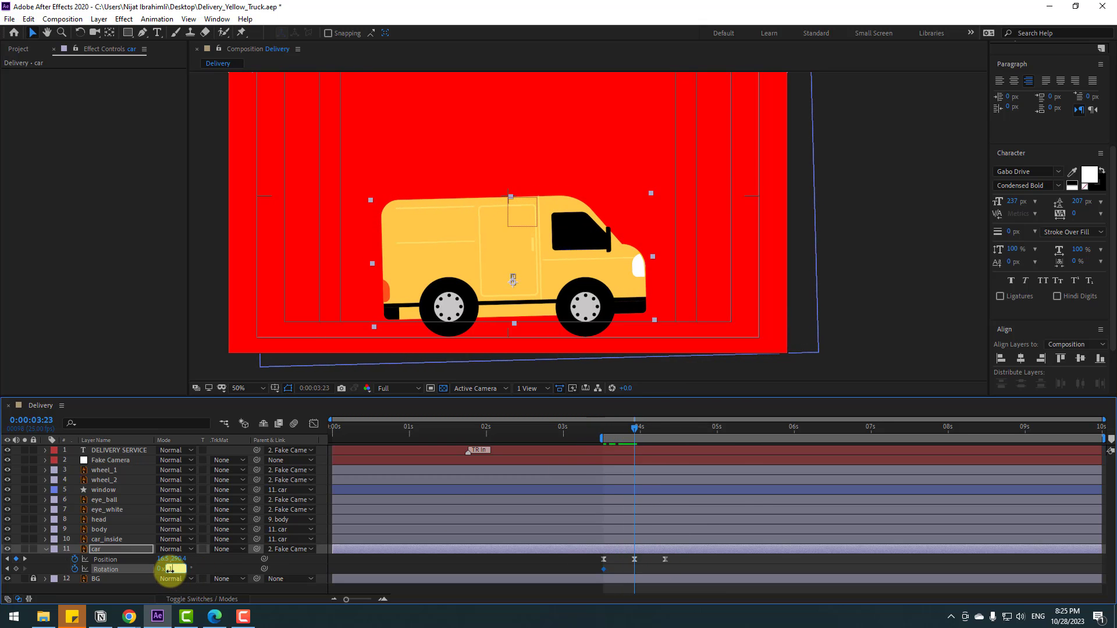
{"action": "key", "text": "Return"}
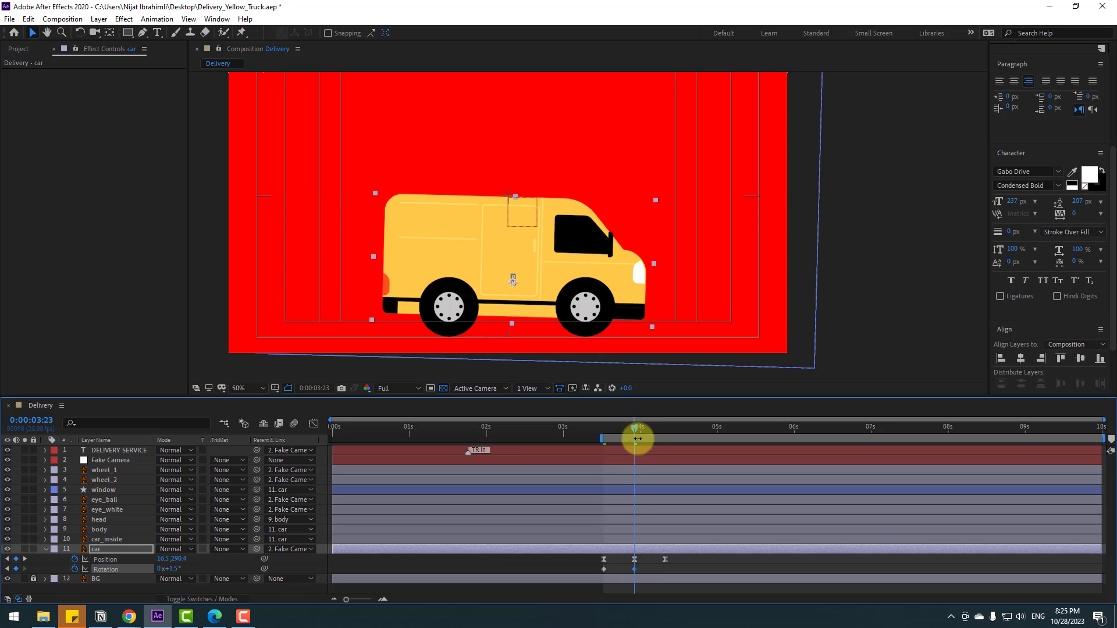
{"action": "left_click", "coordinate": [175, 570]}
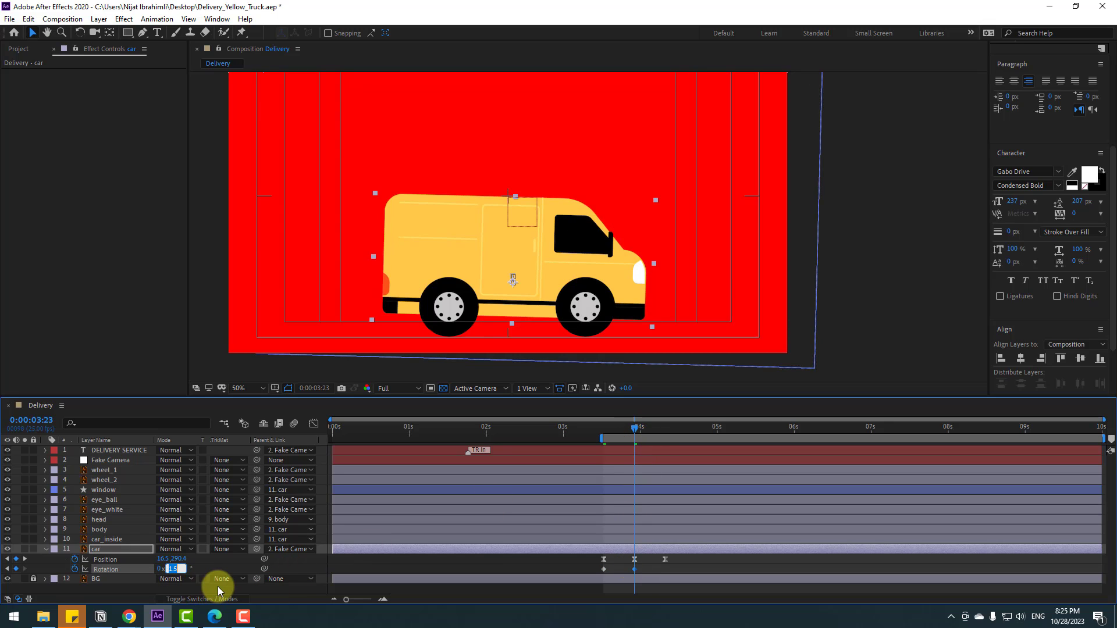
{"action": "type", "text": "1"}
{"action": "key", "text": "Return"}
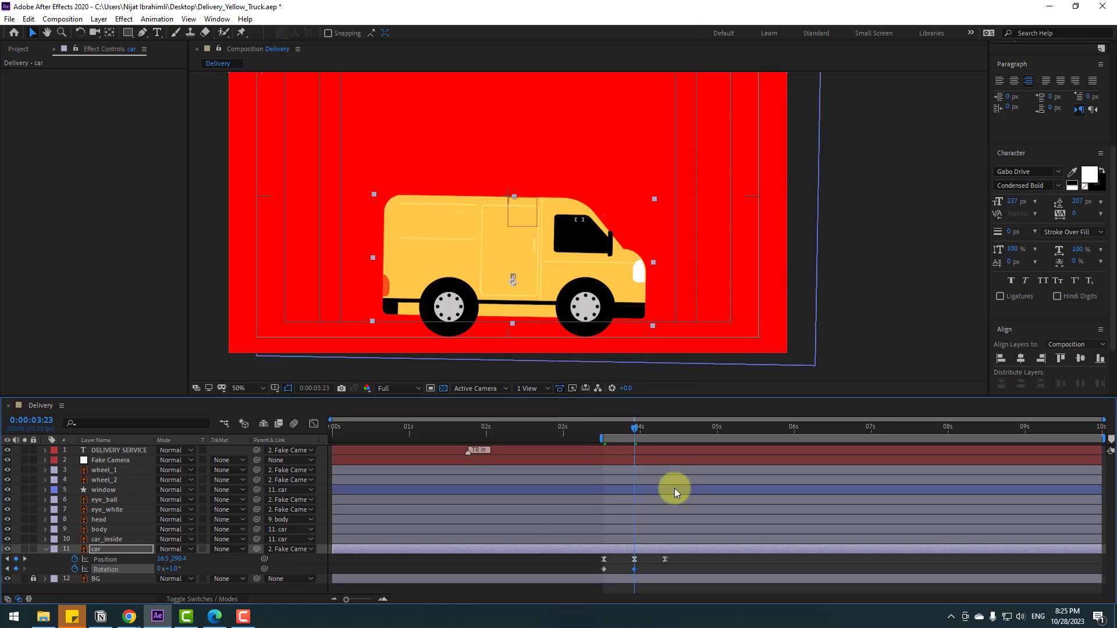
- Preview the tilt and copy the car's first Rotation keyframe to 4:08
{"action": "left_click_drag", "start_coordinate": [603, 426], "coordinate": [634, 431]}
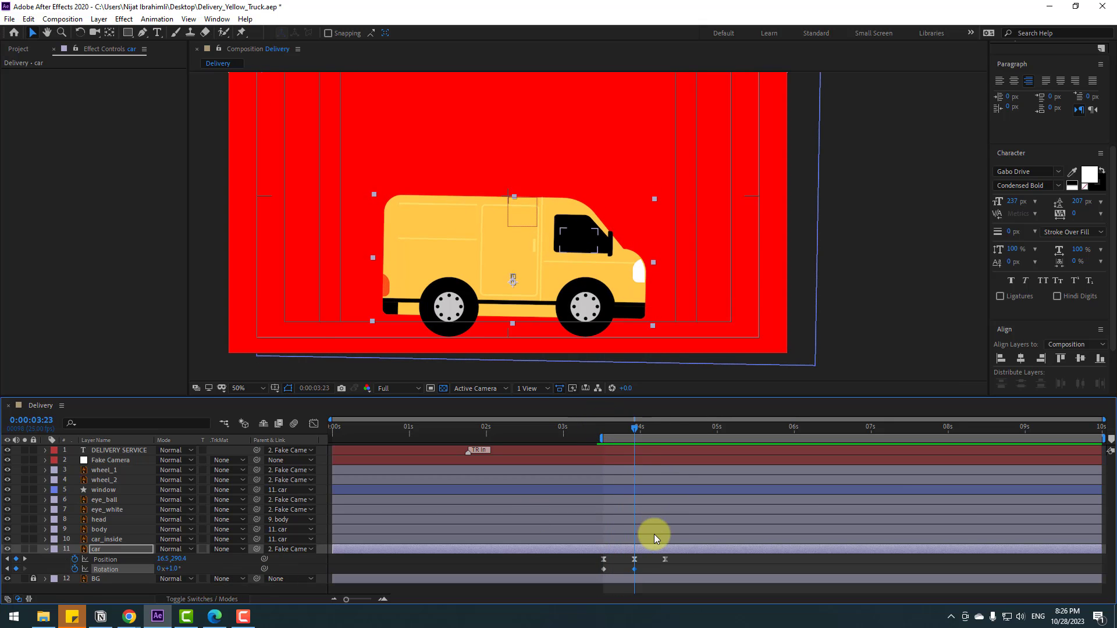
{"action": "key", "text": "k"}
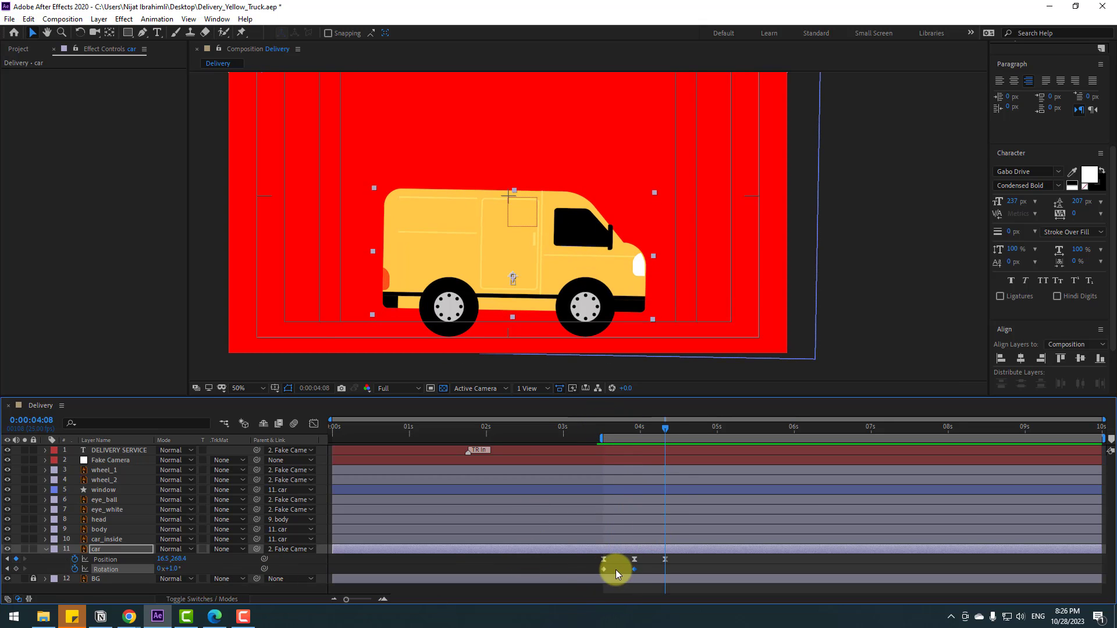
{"action": "left_click_drag", "start_coordinate": [614, 569], "coordinate": [583, 576]}
{"action": "key", "text": "ctrl+c"}
{"action": "key", "text": "ctrl+v"}
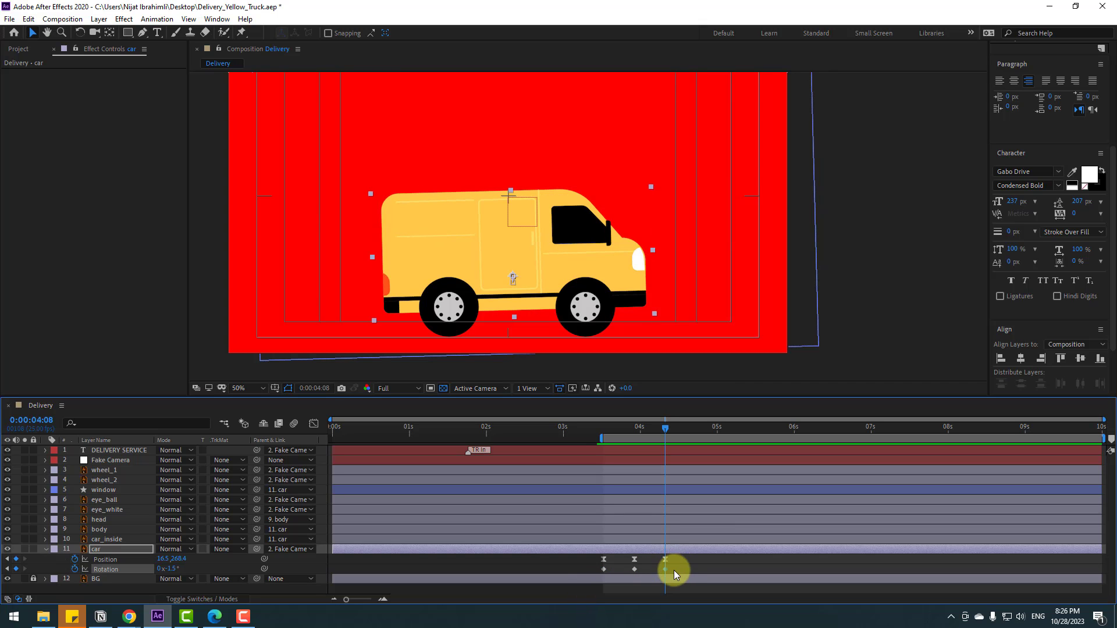
- Apply Easy Ease to the car's three Rotation keyframes, stretch them to end at about 4:14, and preview the motion
{"action": "left_click_drag", "start_coordinate": [675, 568], "coordinate": [589, 577]}
{"action": "right_click", "coordinate": [605, 569]}
{"action": "mouse_move", "coordinate": [669, 560]}
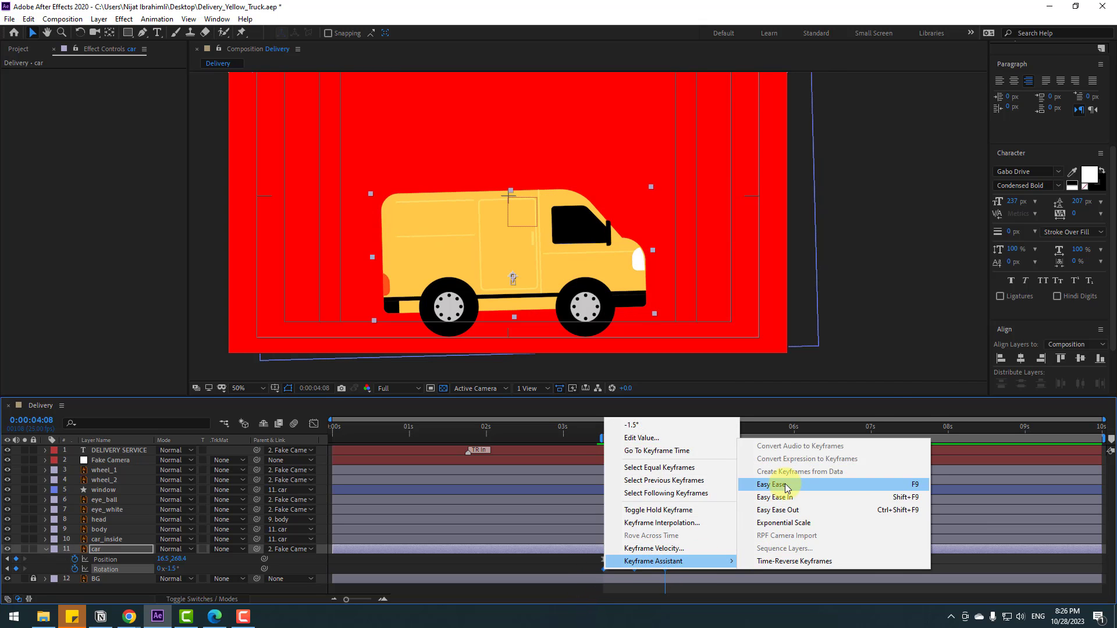
{"action": "left_click", "coordinate": [773, 485]}
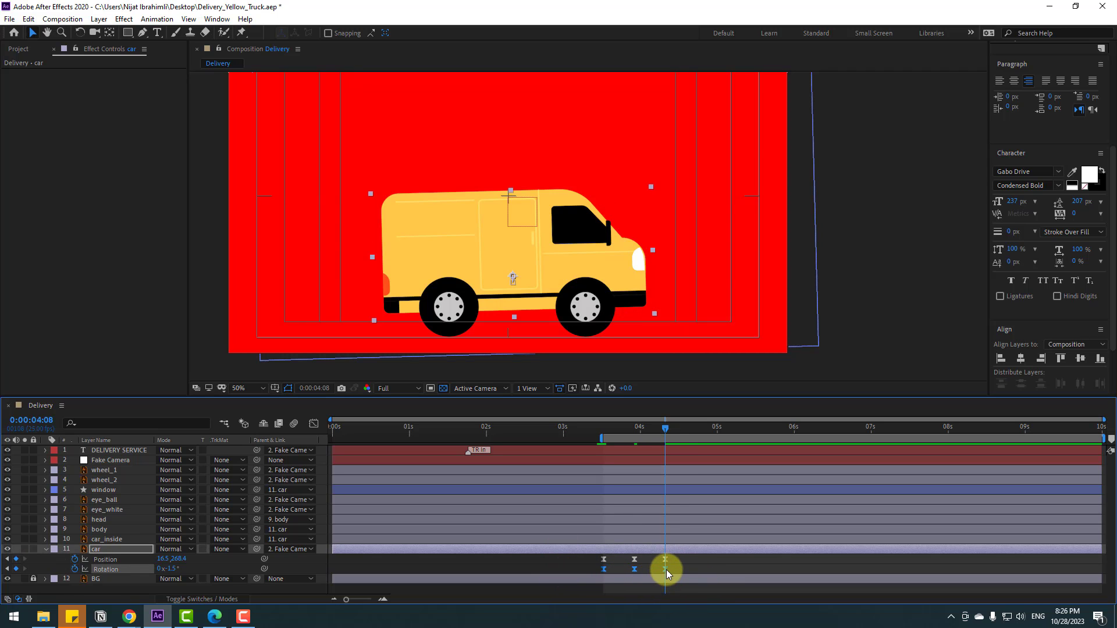
{"action": "left_click_drag", "start_coordinate": [665, 570], "coordinate": [683, 570]}
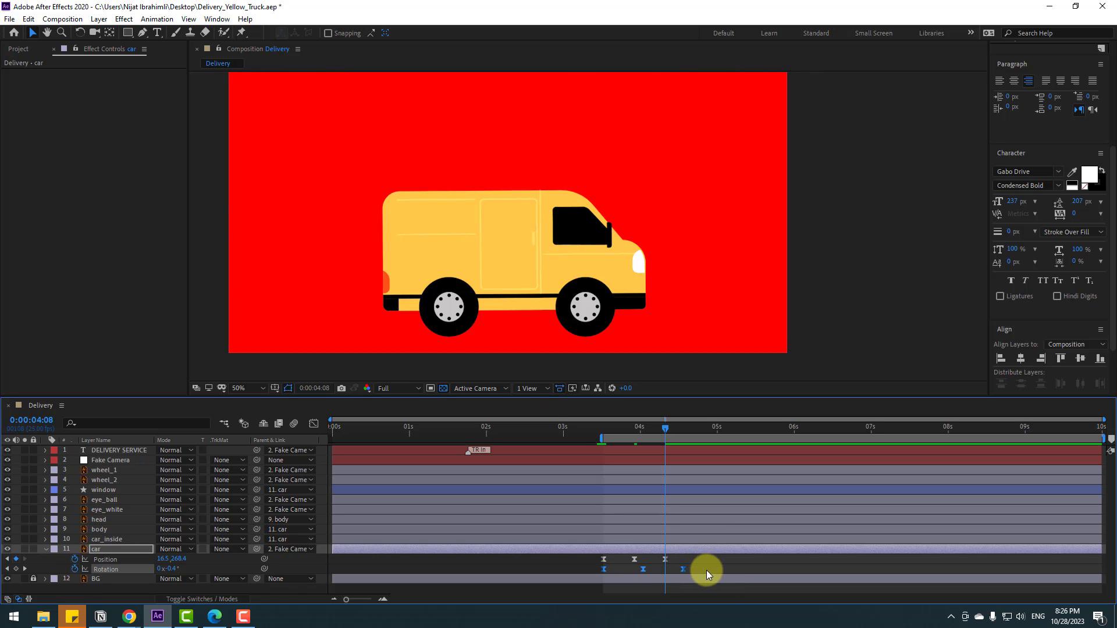
{"action": "key", "text": "space"}
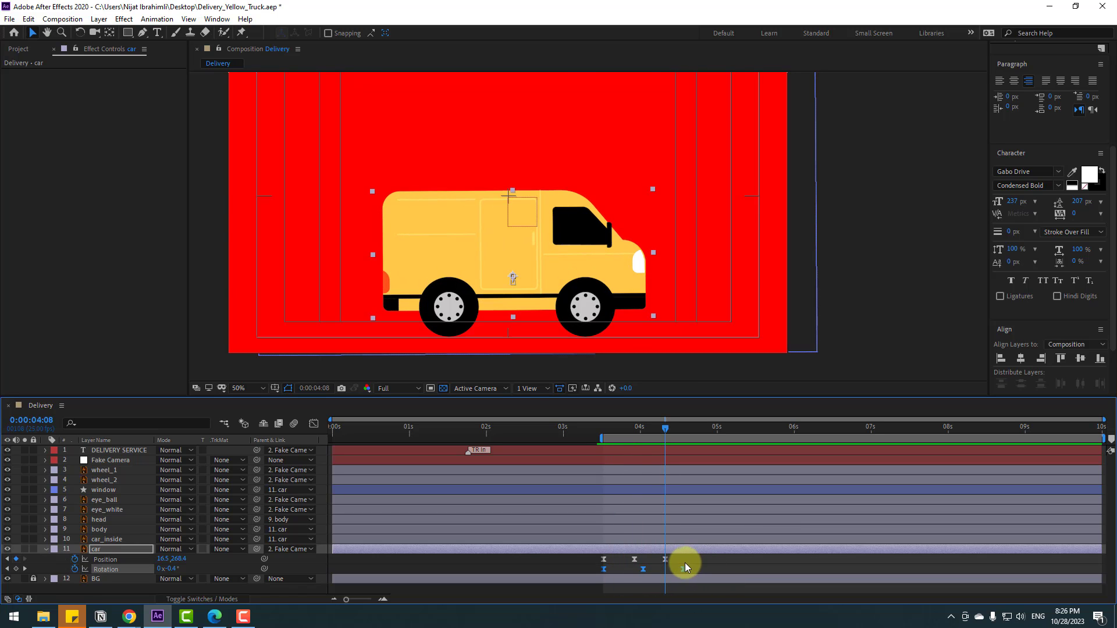
- Shift all the car's Position and Rotation keyframes to start at 0 seconds and extend the work area back to the composition's beginning
{"action": "left_click_drag", "start_coordinate": [705, 555], "coordinate": [334, 564]}
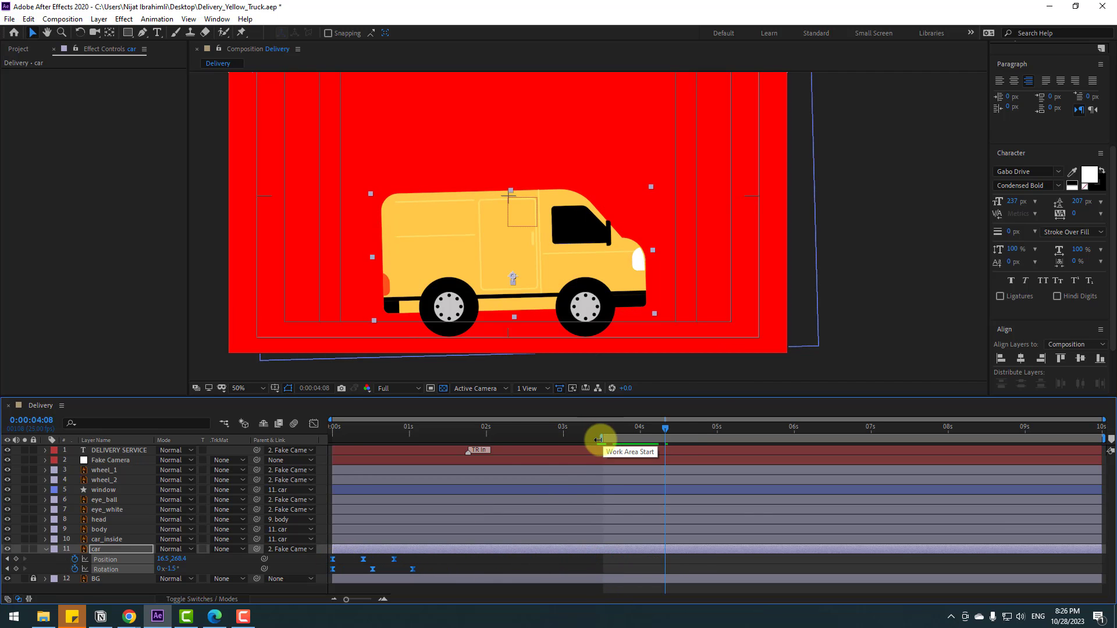
{"action": "left_click_drag", "start_coordinate": [599, 440], "coordinate": [280, 448]}
{"action": "left_click", "coordinate": [528, 571]}
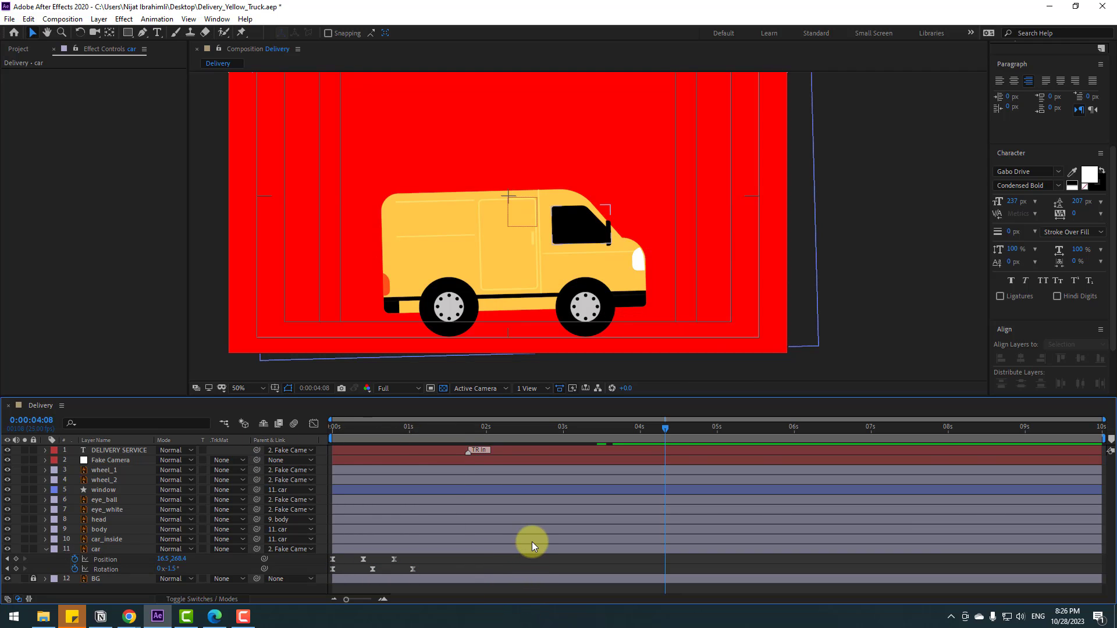
- Add the expression loopOutDuration(type = "cycle", duration = 0) to the car layer's Position
{"action": "left_click", "coordinate": [74, 559], "text": "alt"}
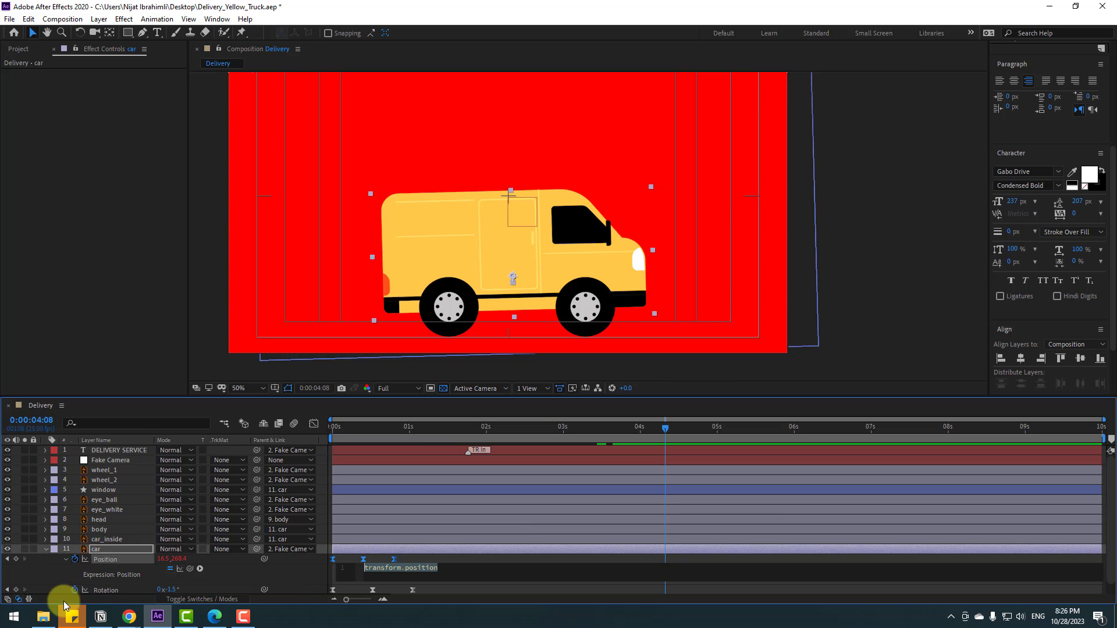
{"action": "left_click", "coordinate": [200, 569]}
{"action": "mouse_move", "coordinate": [285, 494]}
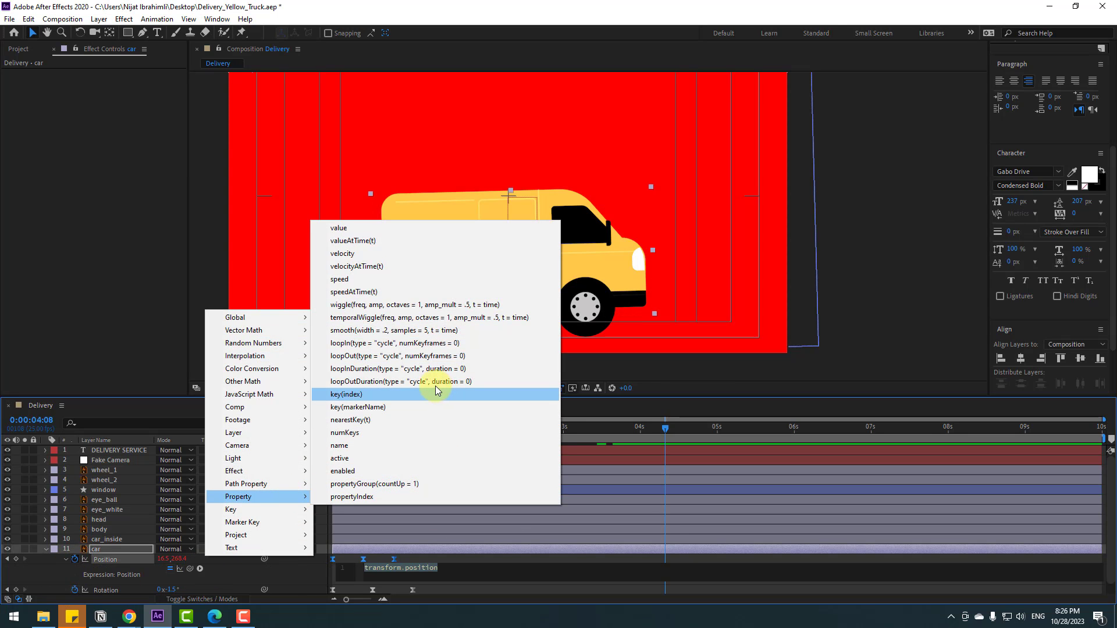
{"action": "left_click", "coordinate": [408, 382]}
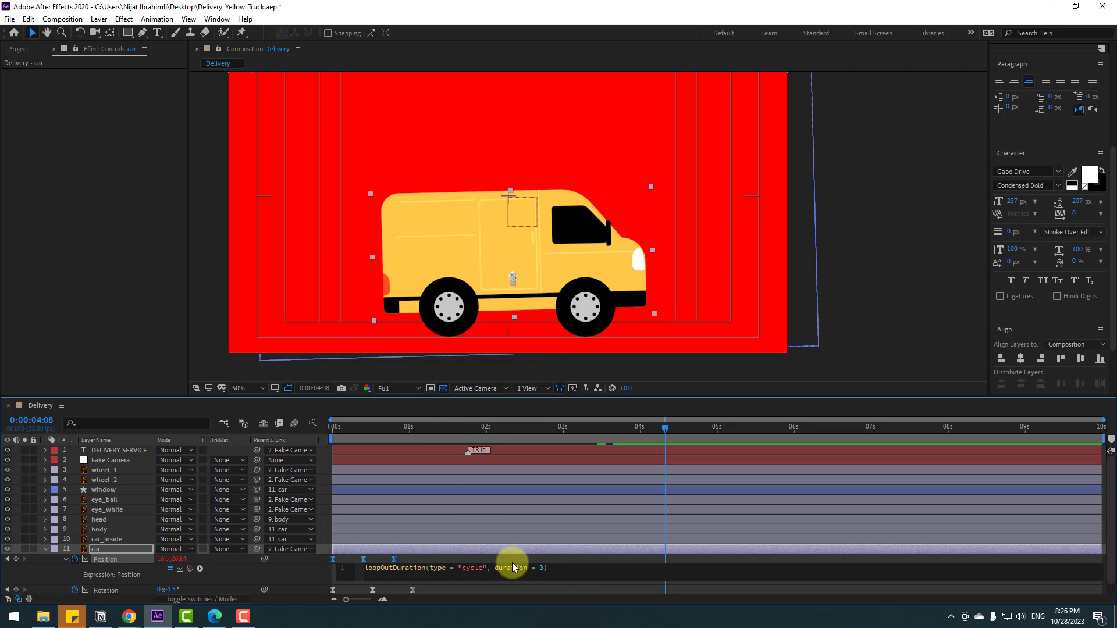
{"action": "left_click", "coordinate": [584, 559]}
- Add the expression loopOutDuration(type = "cycle", duration = 0) to the car layer's Rotation
{"action": "scroll", "coordinate": [566, 559], "scroll_direction": "down", "scroll_amount": 1}
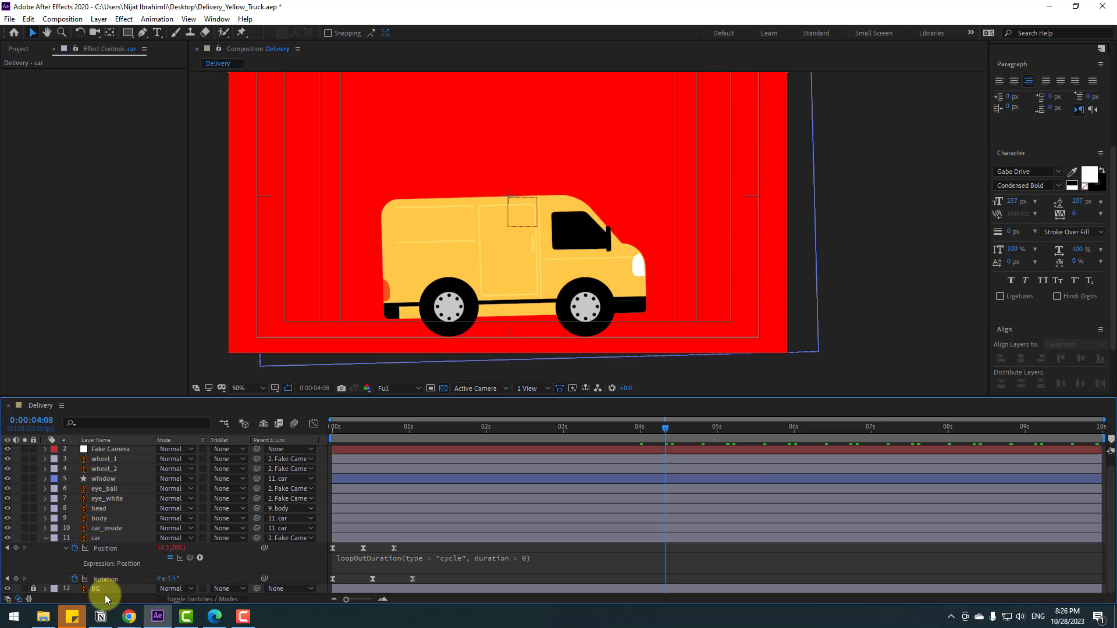
{"action": "left_click", "coordinate": [75, 579], "text": "alt"}
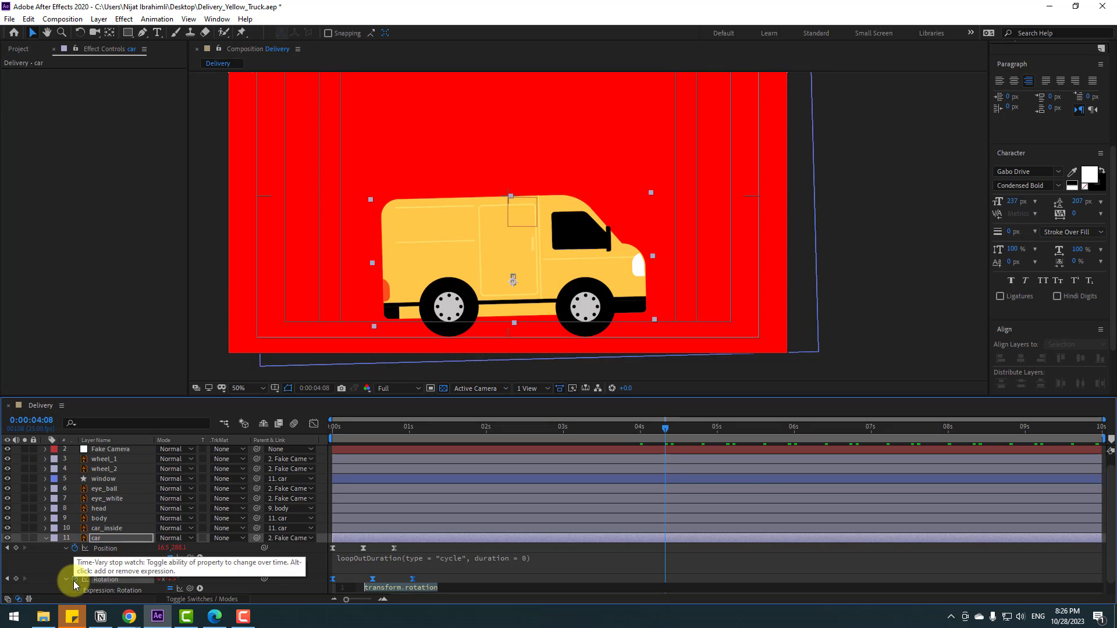
{"action": "left_click", "coordinate": [200, 589]}
{"action": "mouse_move", "coordinate": [291, 516]}
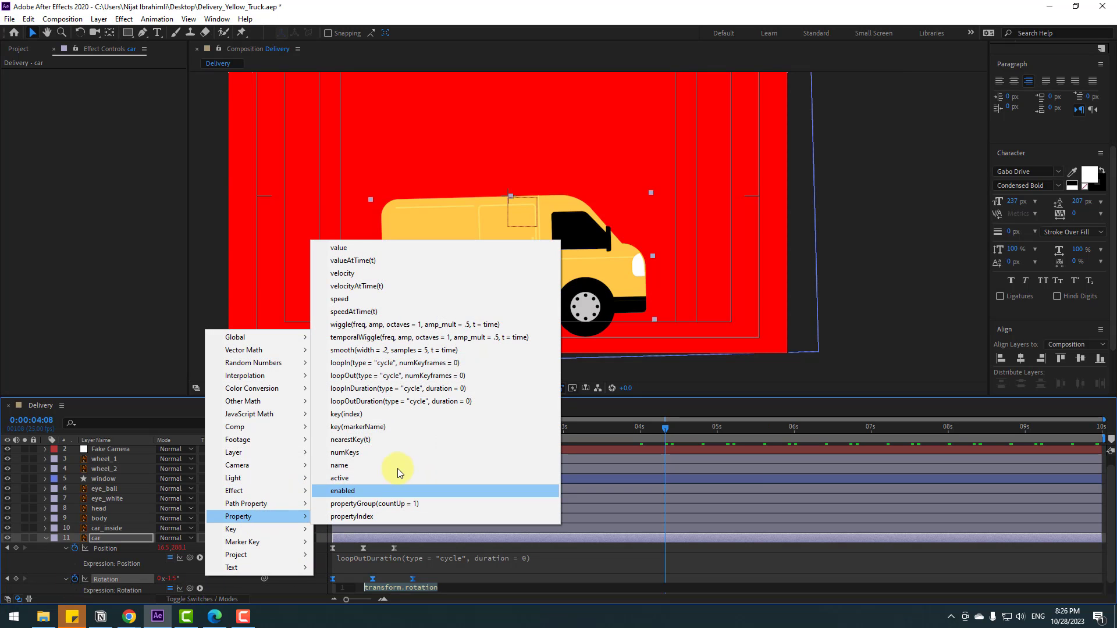
{"action": "left_click", "coordinate": [384, 407]}
{"action": "left_click", "coordinate": [452, 577]}
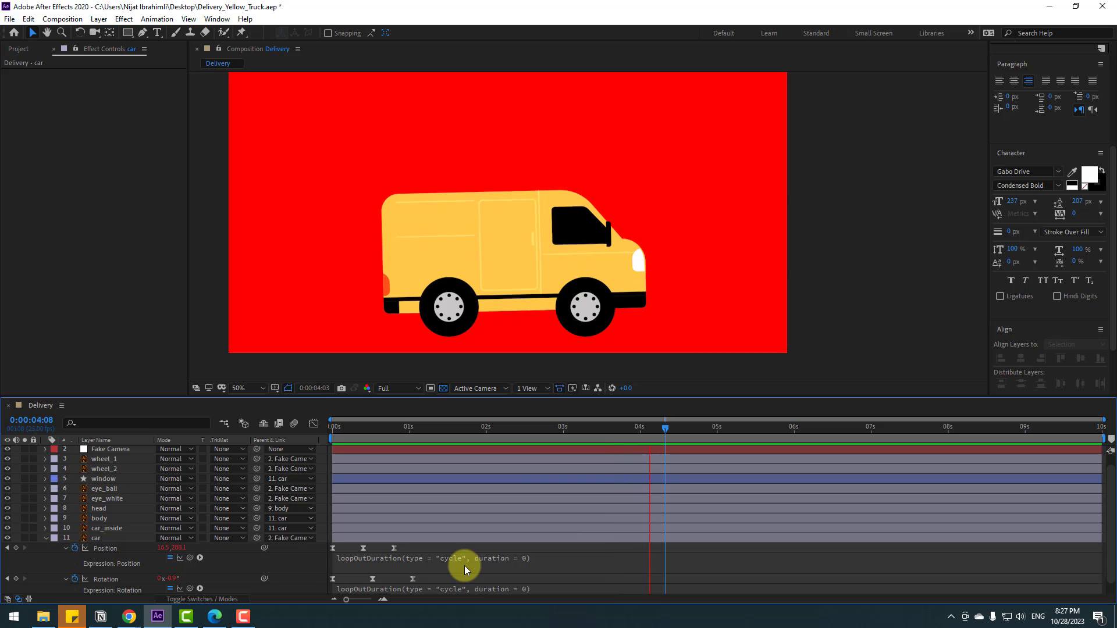
- Start the work area at 3:14 and collapse the car layer's properties
{"action": "left_click_drag", "start_coordinate": [528, 428], "coordinate": [606, 429]}
{"action": "left_click_drag", "start_coordinate": [332, 437], "coordinate": [605, 438]}
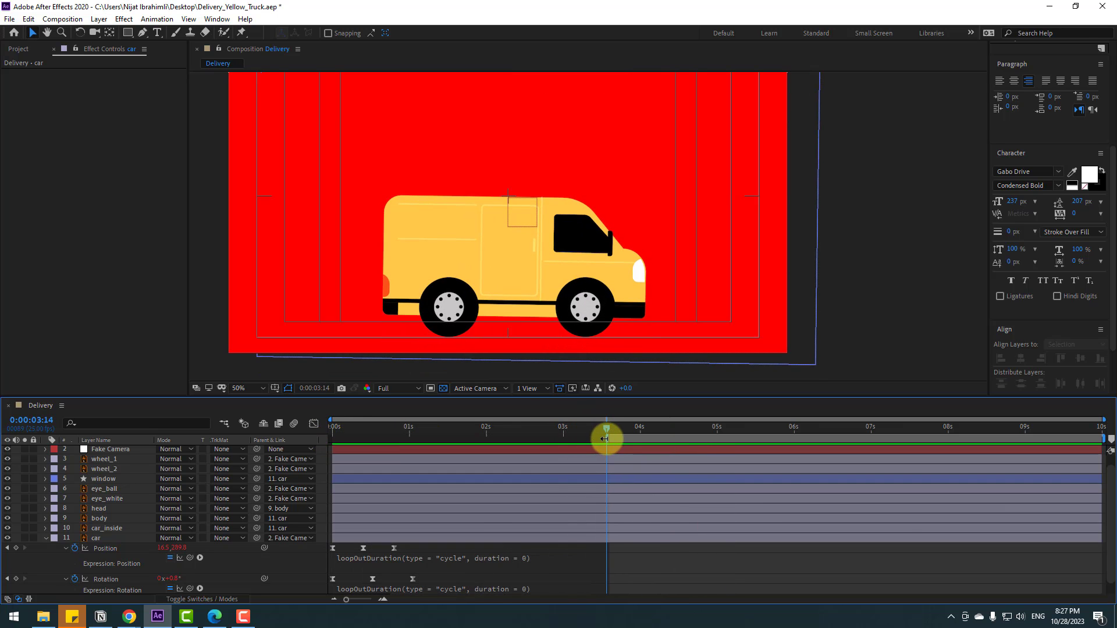
{"action": "left_click", "coordinate": [76, 550]}
{"action": "left_click", "coordinate": [46, 539]}
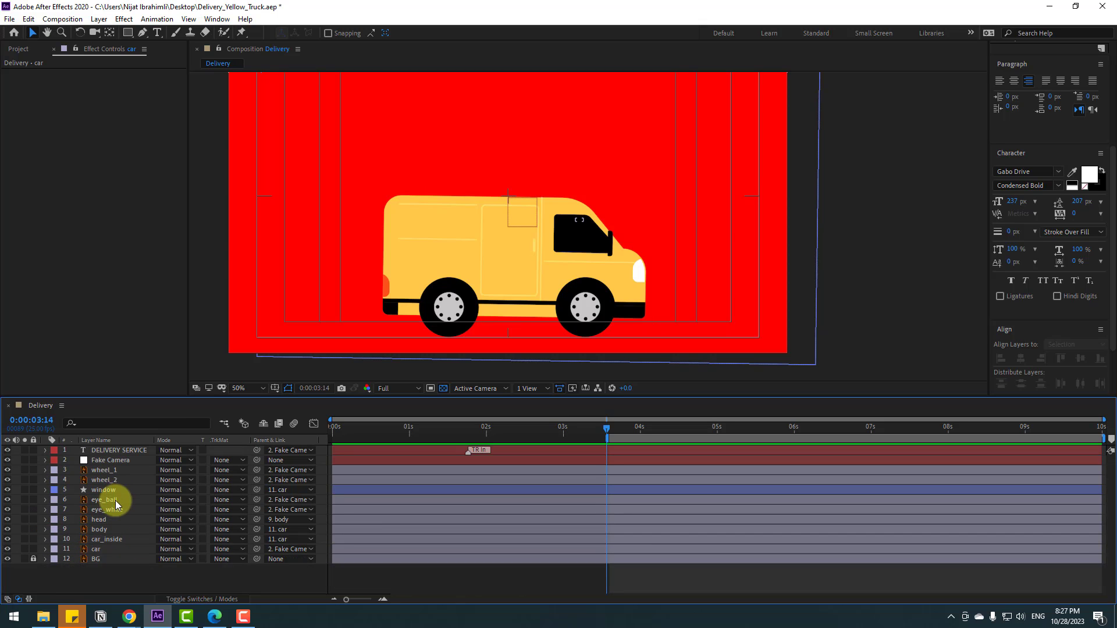
- Add Rotation keyframes to wheel_1 and wheel_2 at 0 seconds
{"action": "left_click", "coordinate": [111, 480]}
{"action": "left_click", "coordinate": [117, 470], "text": "ctrl"}
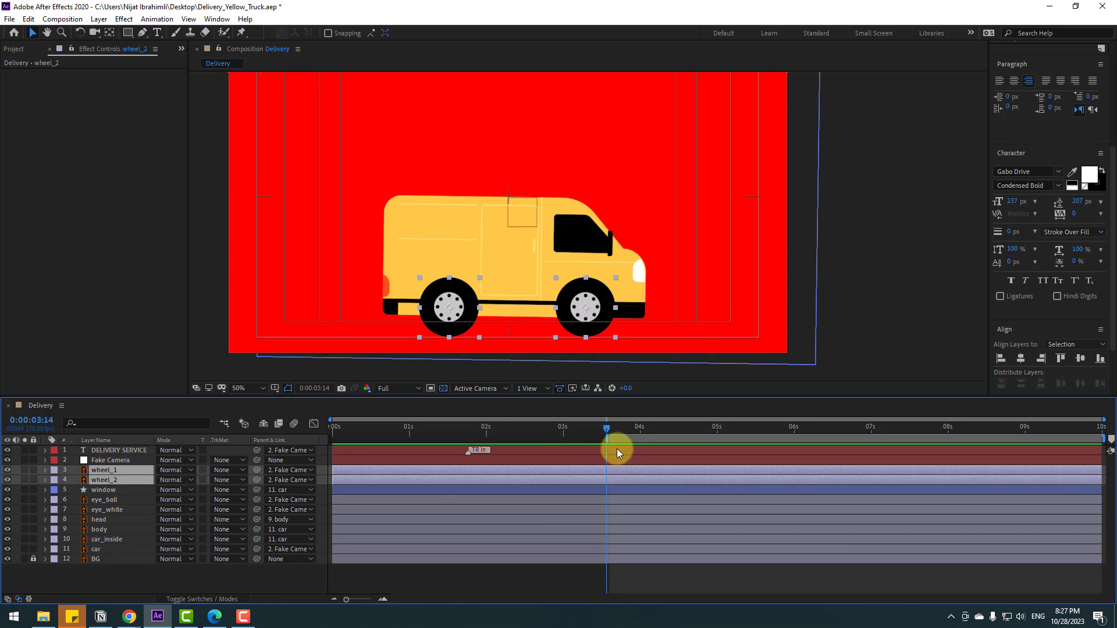
{"action": "left_click_drag", "start_coordinate": [581, 428], "coordinate": [271, 434]}
{"action": "key", "text": "r"}
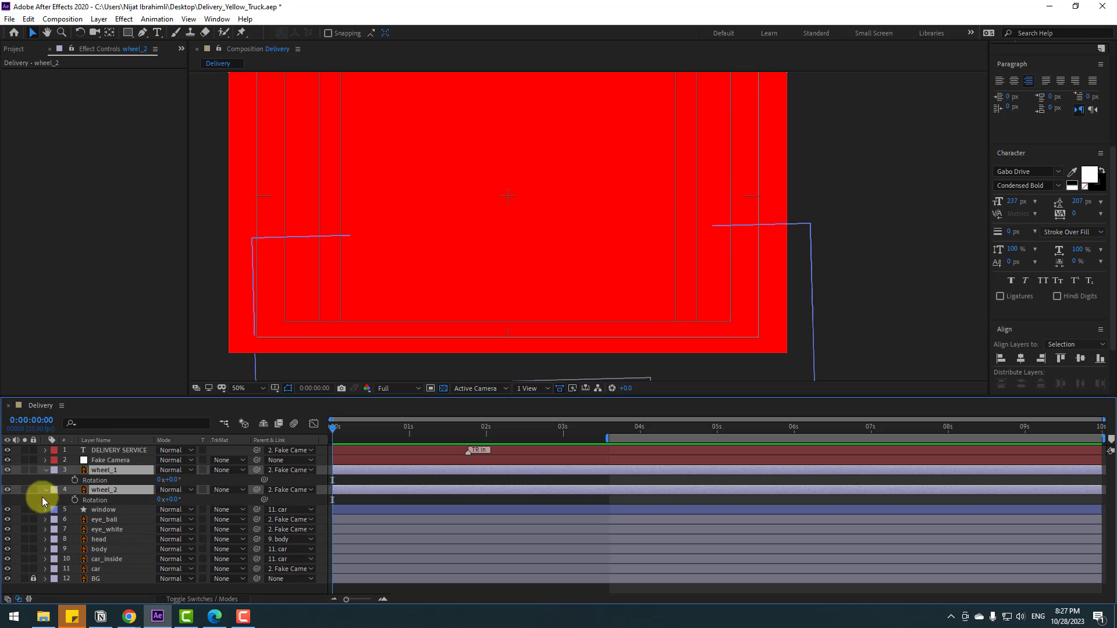
{"action": "left_click", "coordinate": [75, 480]}
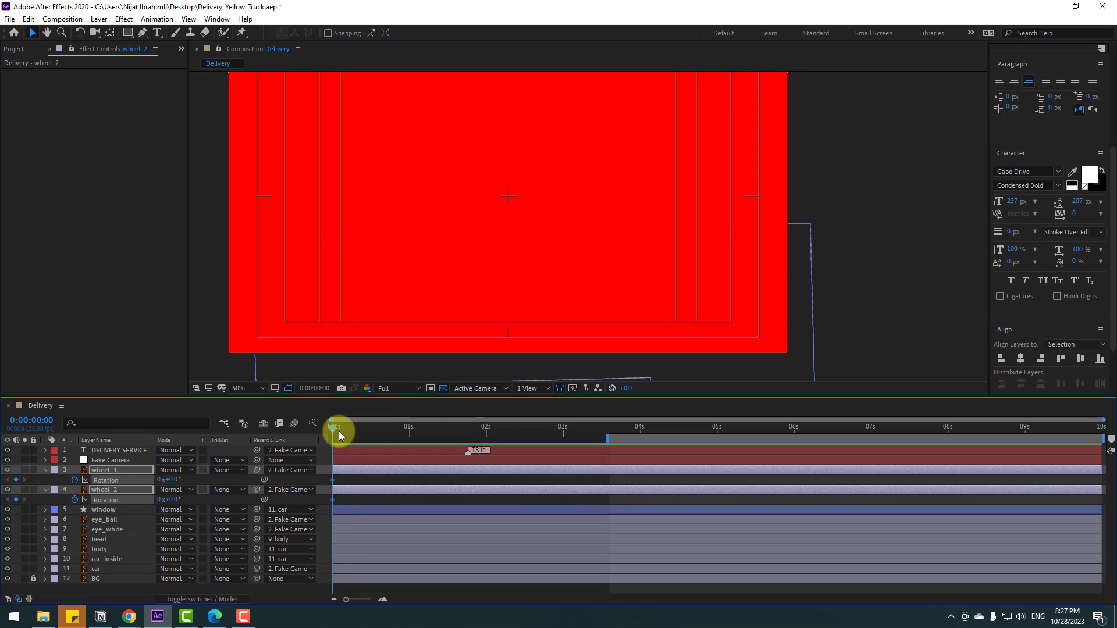
- Set the Rotation of both wheels to 12 full turns at 9:24 and preview the spin
{"action": "left_click_drag", "start_coordinate": [336, 429], "coordinate": [1099, 429]}
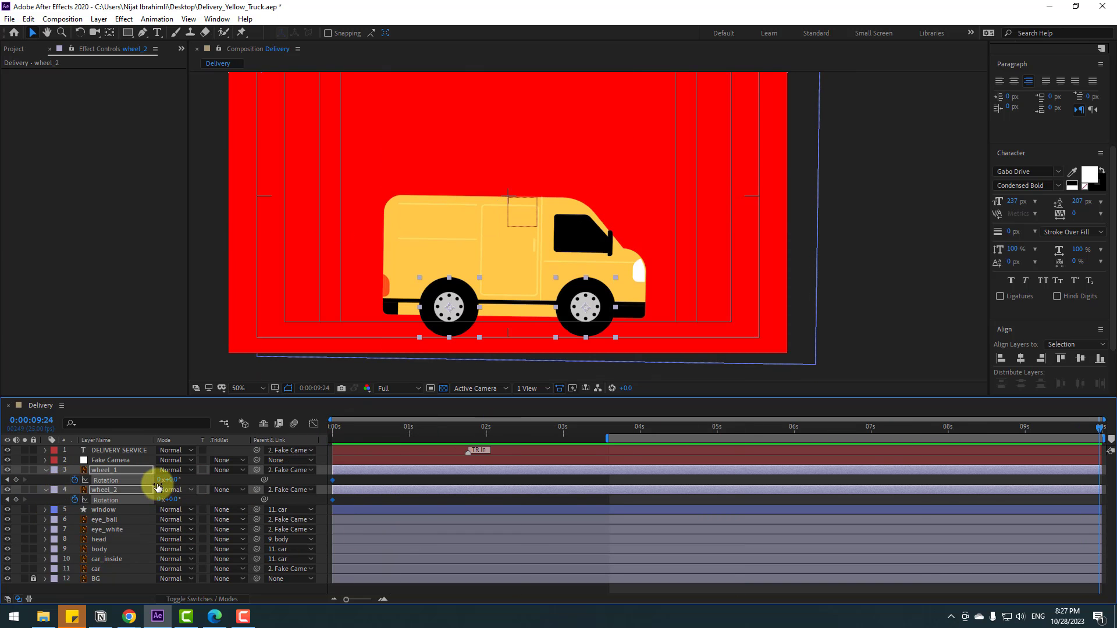
{"action": "left_click", "coordinate": [160, 480]}
{"action": "type", "text": "12"}
{"action": "key", "text": "Return"}
{"action": "key", "text": "space"}
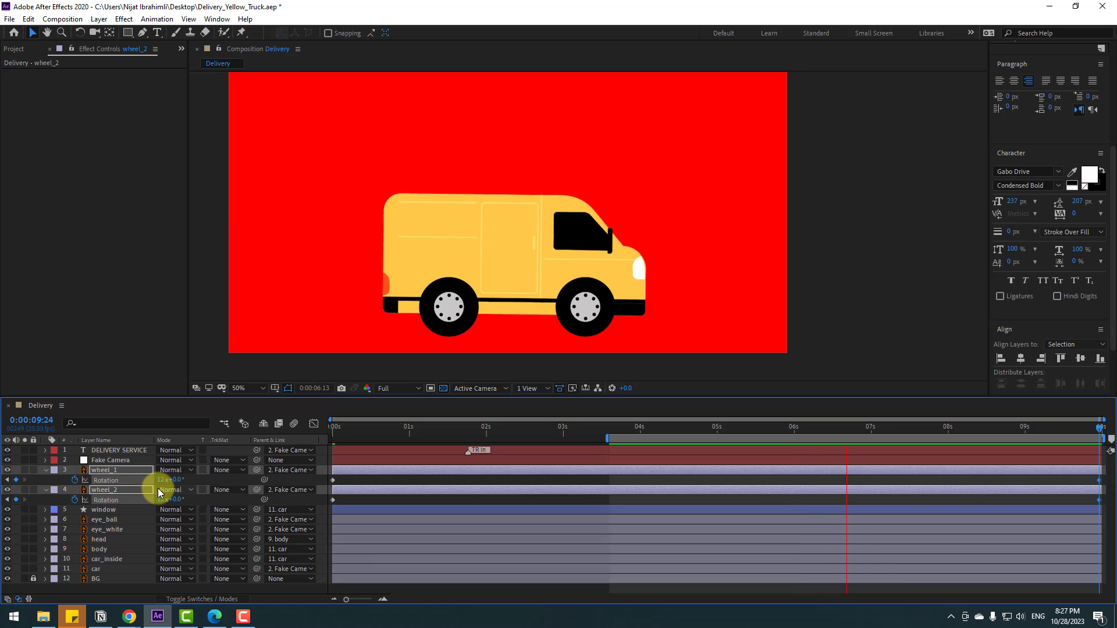
- Keyframe the window layer's Position at 5:02 and lower it to a Y of 261.4 at 5:22
{"action": "left_click_drag", "start_coordinate": [571, 430], "coordinate": [723, 433]}
{"action": "left_click", "coordinate": [655, 480]}
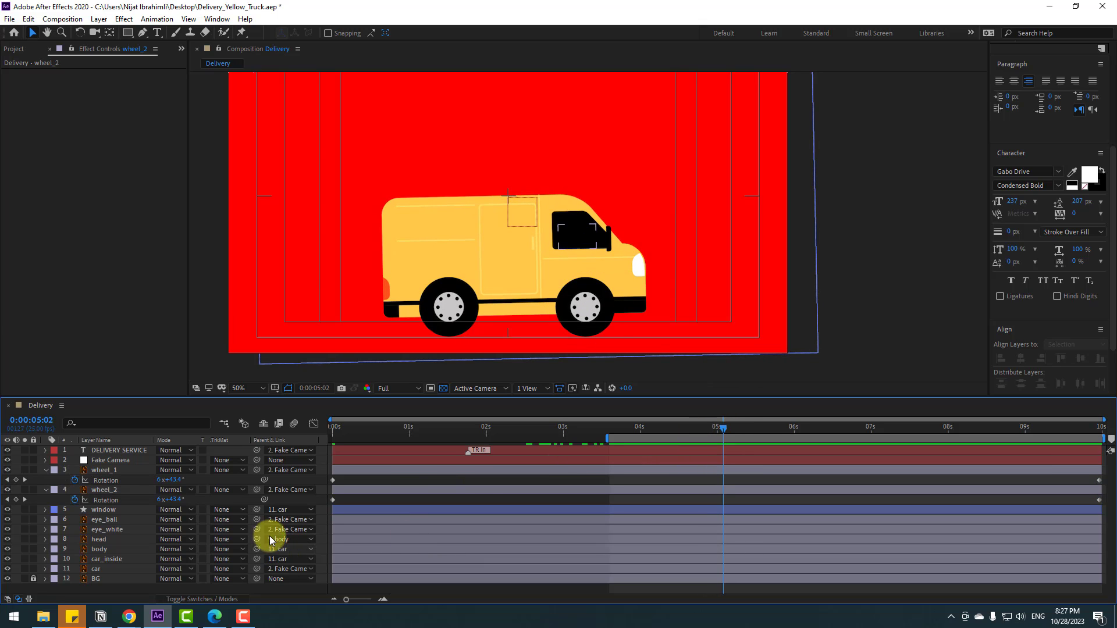
{"action": "left_click", "coordinate": [110, 510]}
{"action": "key", "text": "p"}
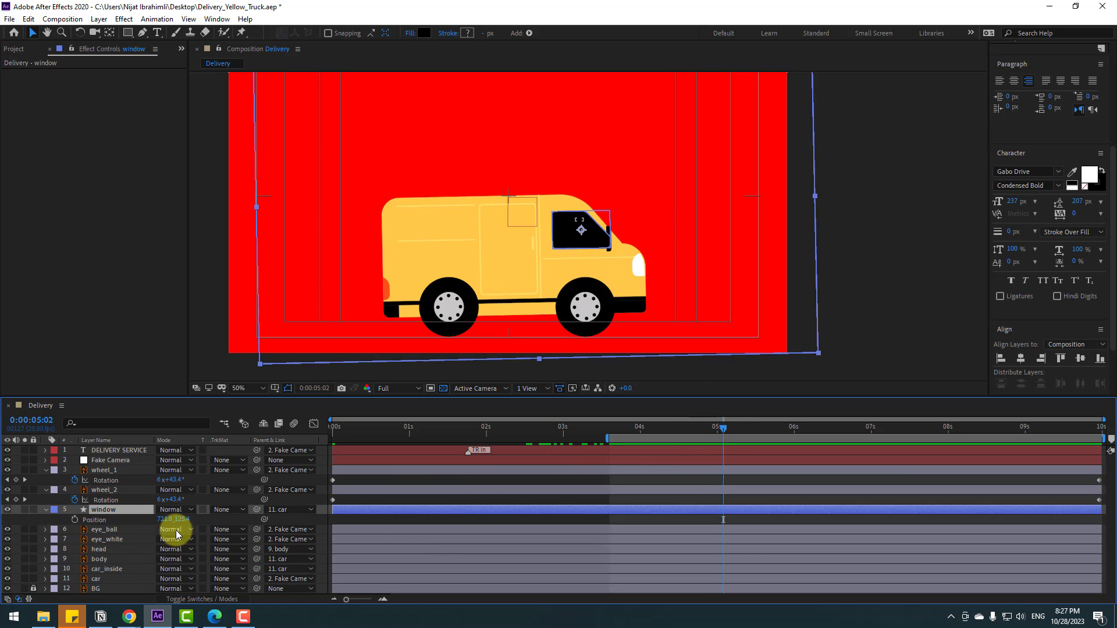
{"action": "left_click", "coordinate": [75, 520]}
{"action": "left_click_drag", "start_coordinate": [726, 429], "coordinate": [786, 435]}
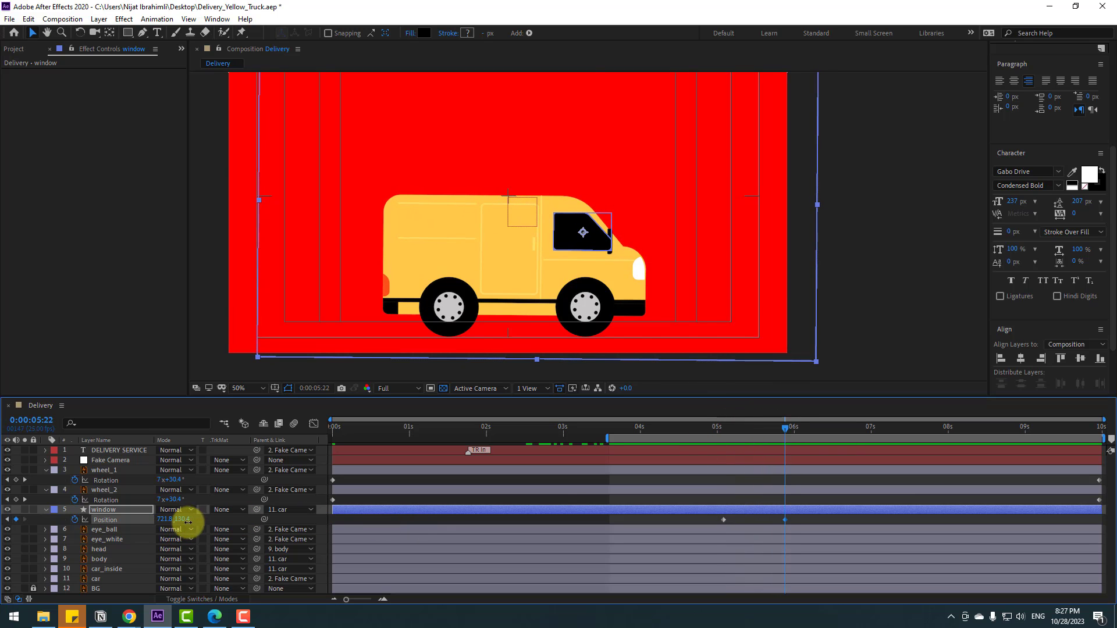
{"action": "left_click_drag", "start_coordinate": [182, 520], "coordinate": [268, 513]}
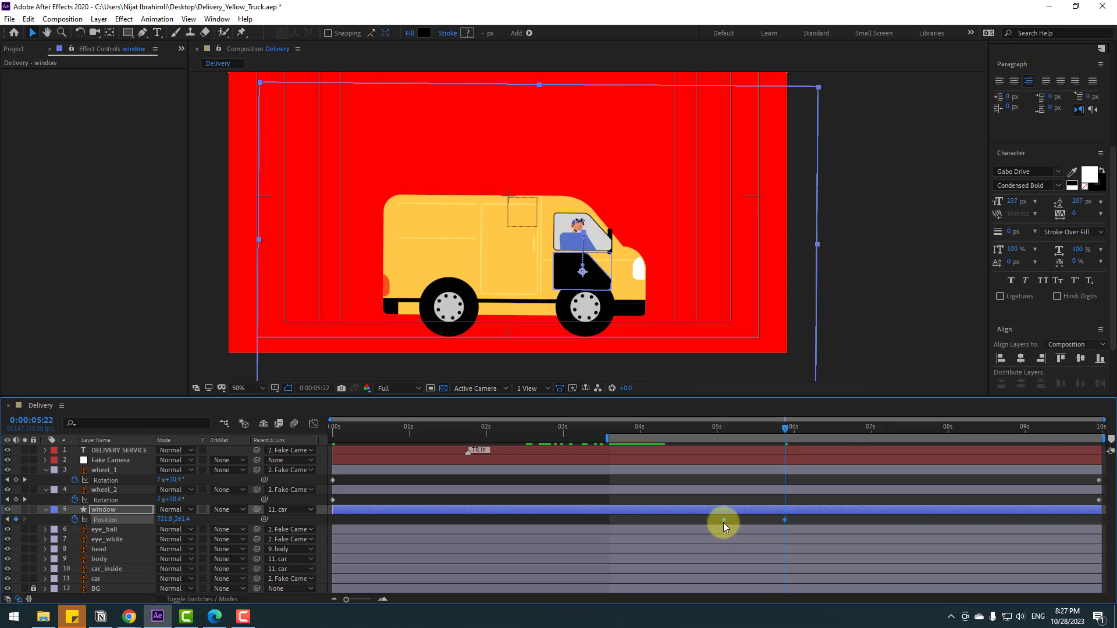
- Apply Easy Ease to the window layer's two Position keyframes
{"action": "right_click", "coordinate": [724, 523]}
{"action": "mouse_move", "coordinate": [728, 514]}
{"action": "left_click", "coordinate": [906, 434]}
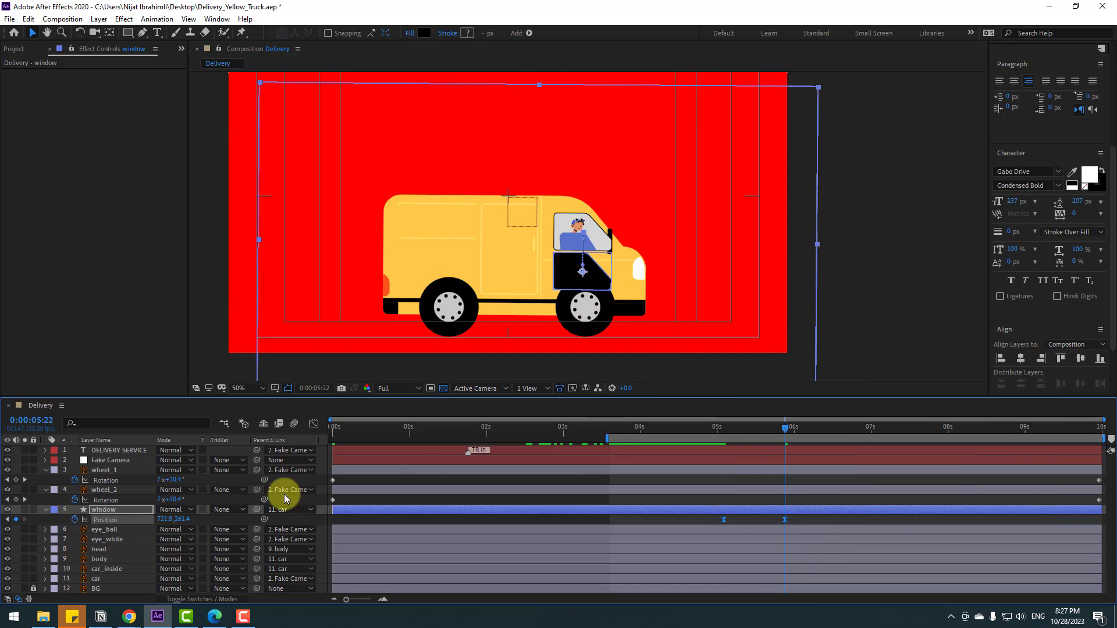
{"action": "left_click", "coordinate": [347, 518]}
- Create a black 1920 × 1080 px solid named MASK
{"action": "left_click", "coordinate": [104, 24]}
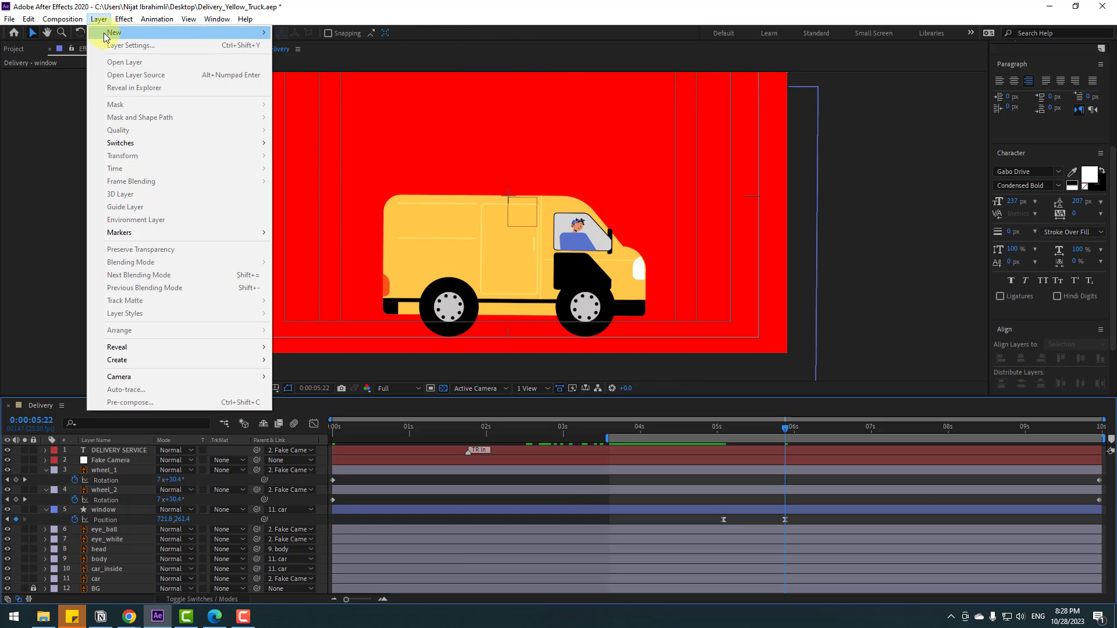
{"action": "mouse_move", "coordinate": [104, 33]}
{"action": "left_click", "coordinate": [311, 47]}
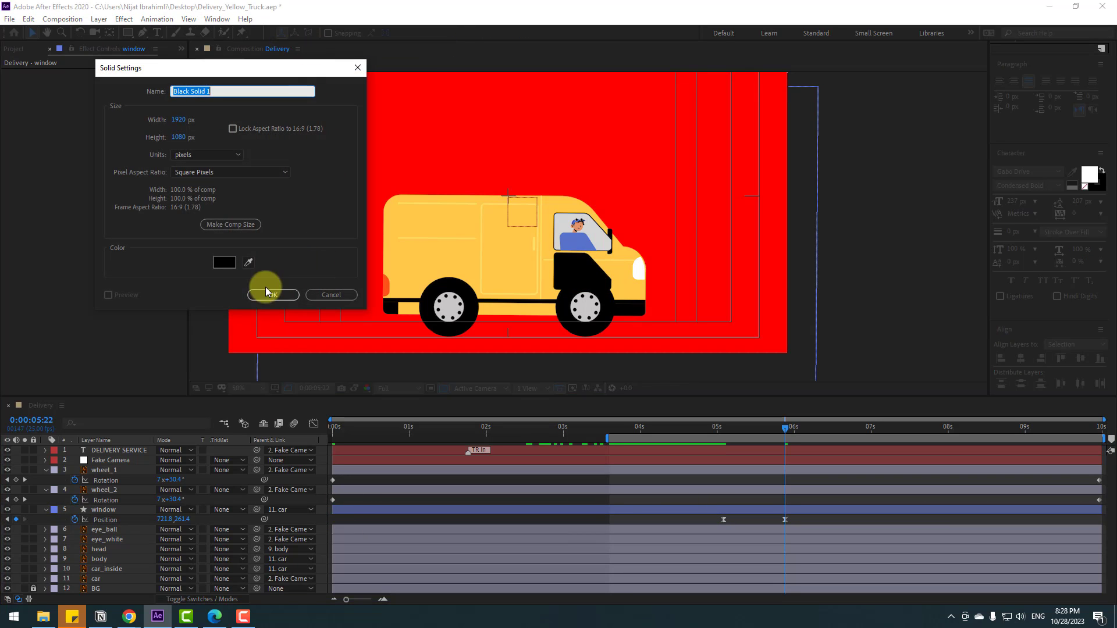
{"action": "type", "text": "MASK"}
{"action": "left_click", "coordinate": [272, 296]}
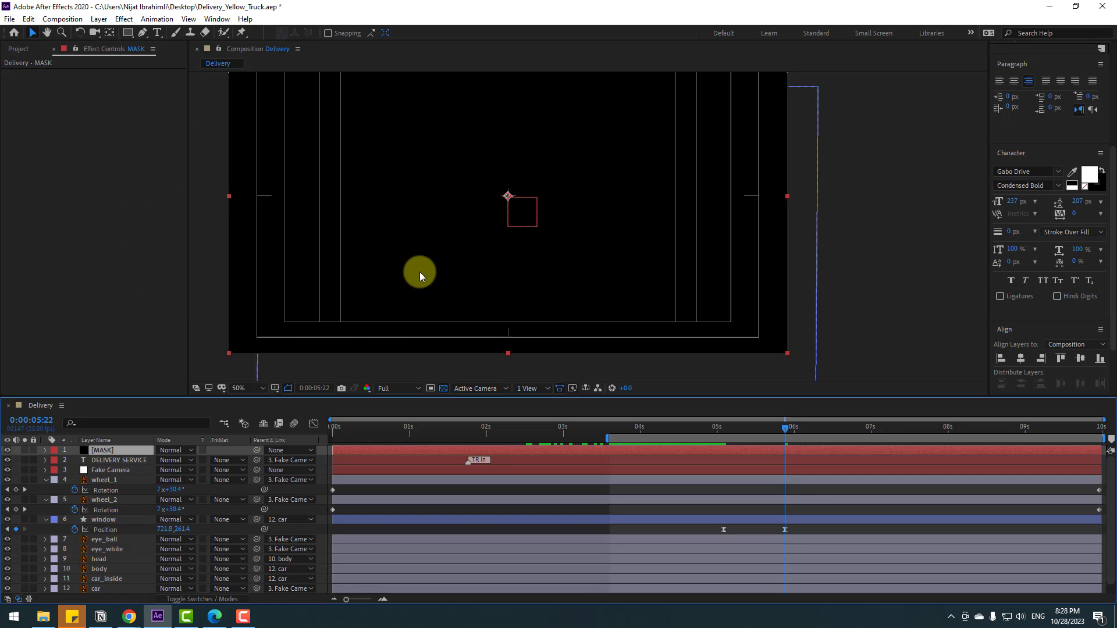
- Shrink the MASK solid, align its upper edge with the bottom of the van's window opening, and place it directly above the window layer
{"action": "left_click_drag", "start_coordinate": [231, 353], "coordinate": [513, 224]}
{"action": "left_click_drag", "start_coordinate": [541, 167], "coordinate": [630, 283]}
{"action": "scroll", "coordinate": [588, 226], "scroll_direction": "up", "scroll_amount": 2}
{"action": "left_click_drag", "start_coordinate": [434, 357], "coordinate": [438, 328]}
{"action": "left_click_drag", "start_coordinate": [100, 450], "coordinate": [119, 509]}
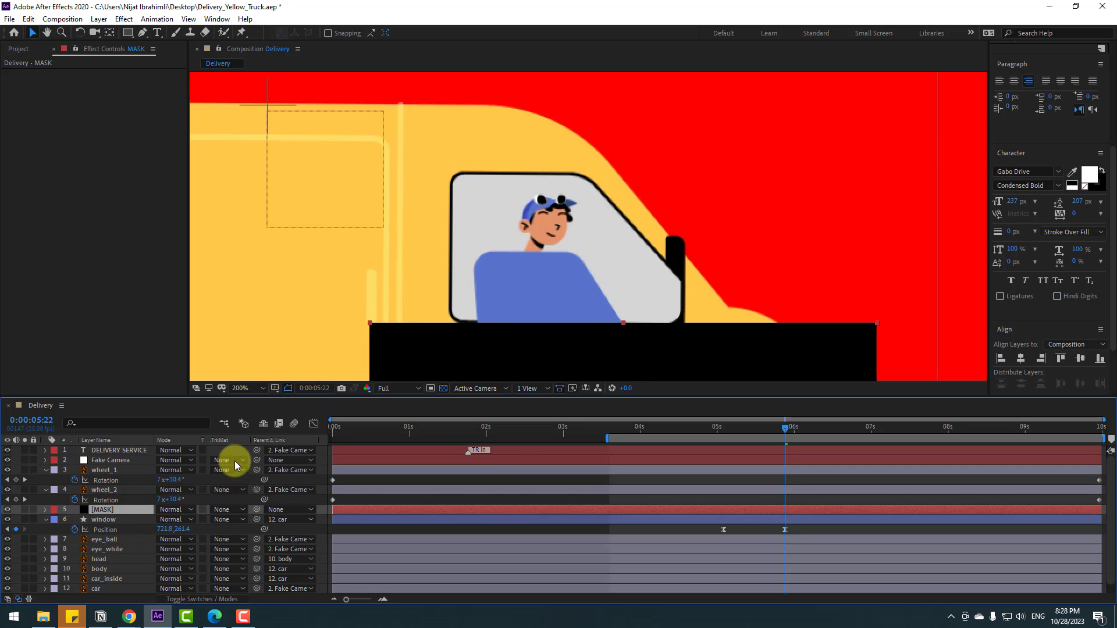
- Set the window layer's track matte to Alpha Inverted Matte "[MASK]"
{"action": "left_click", "coordinate": [197, 600]}
{"action": "left_click", "coordinate": [198, 600]}
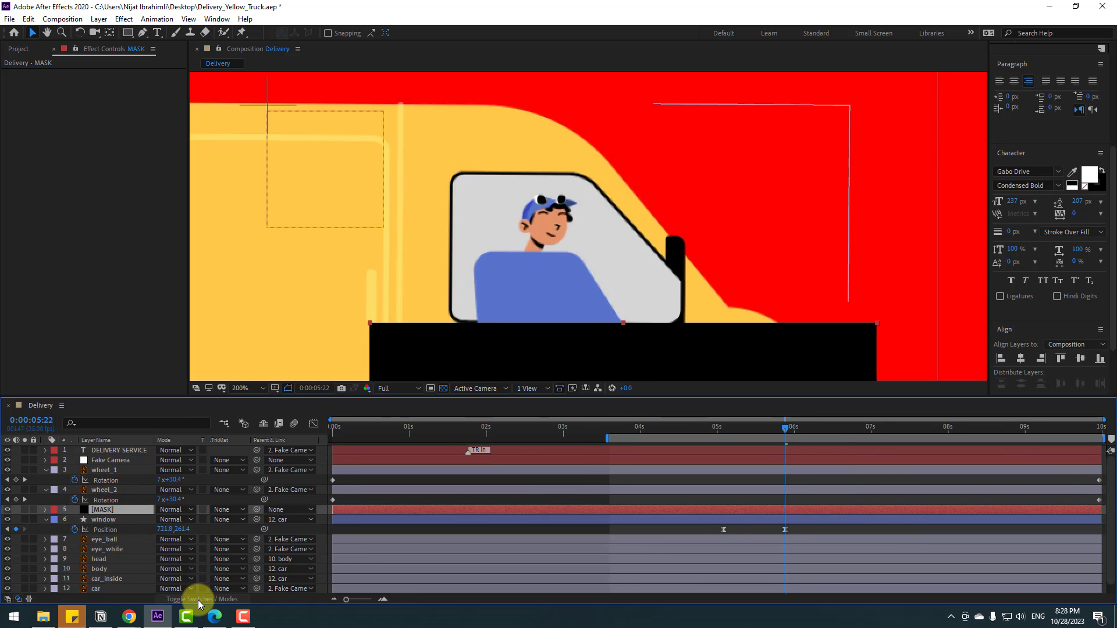
{"action": "left_click", "coordinate": [111, 520]}
{"action": "left_click", "coordinate": [222, 520]}
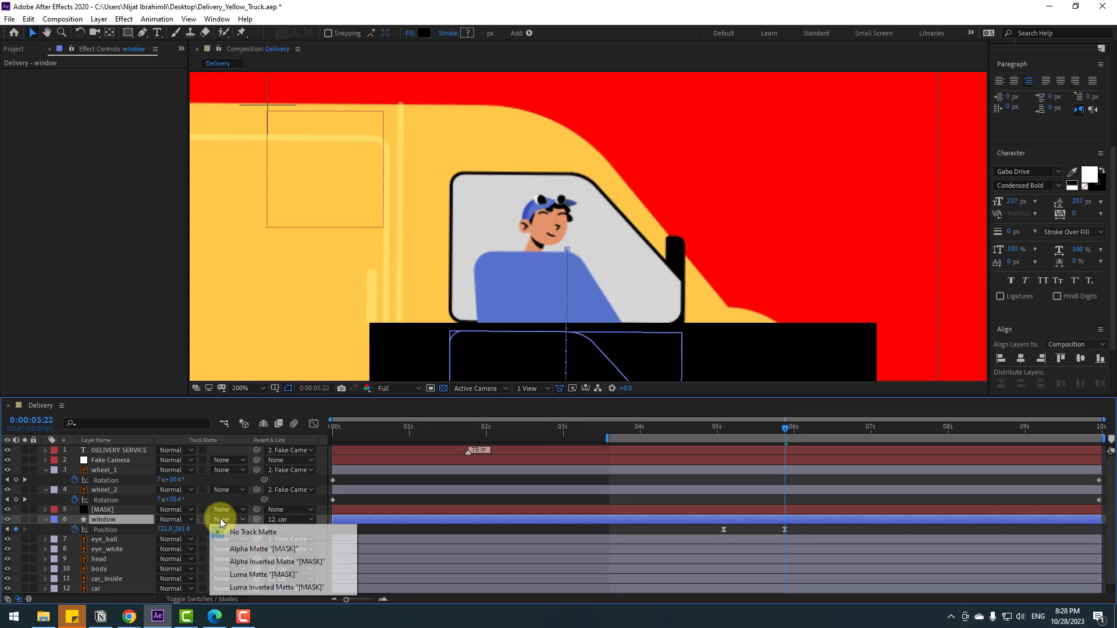
{"action": "left_click", "coordinate": [277, 561]}
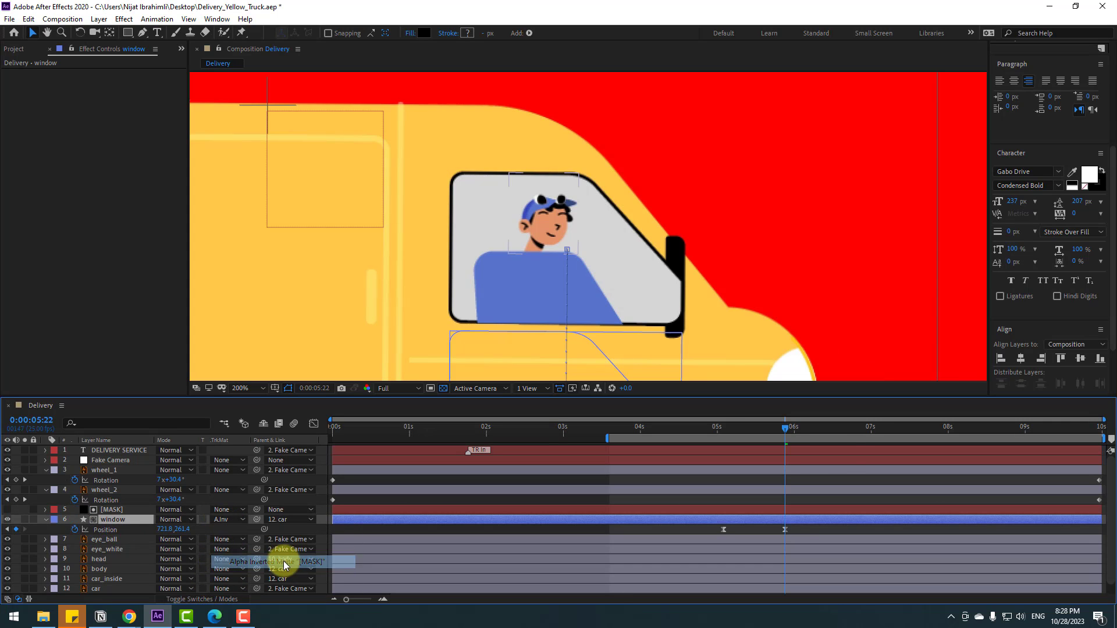
- Parent the MASK layer to the car layer and preview the window lowering
{"action": "left_click_drag", "start_coordinate": [782, 436], "coordinate": [724, 433]}
{"action": "left_click", "coordinate": [120, 510]}
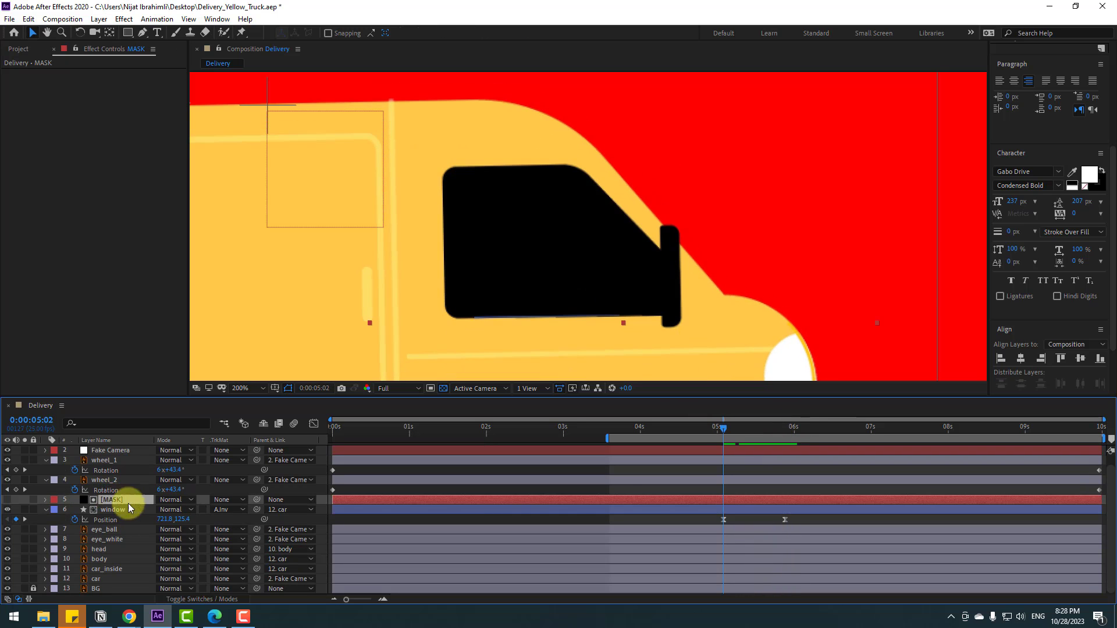
{"action": "left_click_drag", "start_coordinate": [260, 504], "coordinate": [96, 579]}
{"action": "left_click_drag", "start_coordinate": [728, 441], "coordinate": [772, 444]}
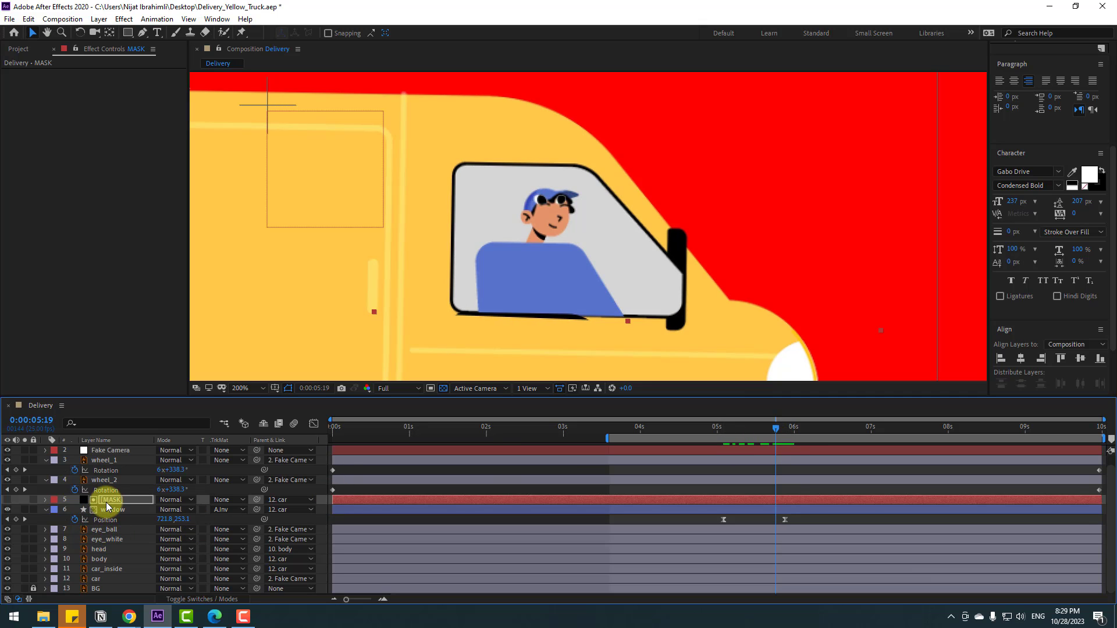
{"action": "key", "text": "space"}
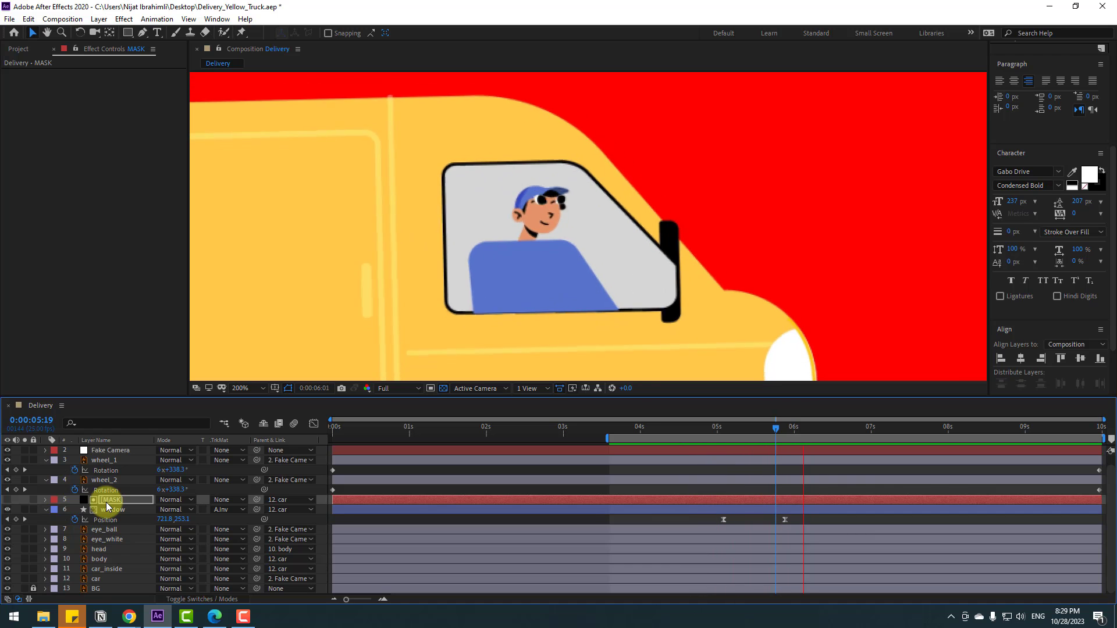
{"action": "left_click", "coordinate": [778, 430]}
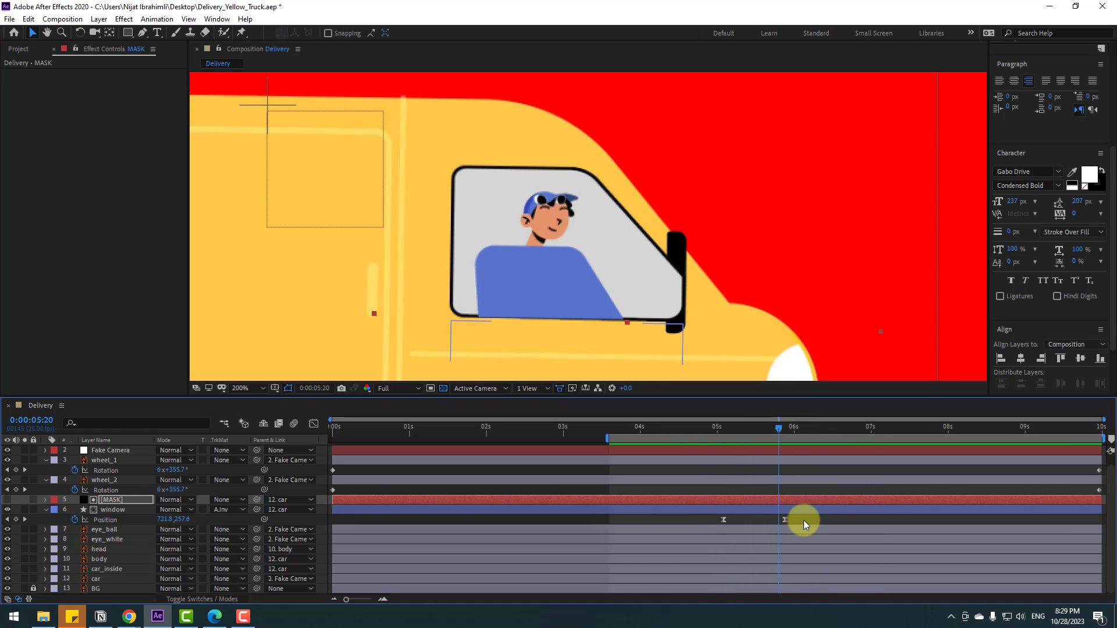
- Shift both window Position keyframes earlier so the first sits at about 4:00, and check the full composition at 4:22
{"action": "left_click_drag", "start_coordinate": [802, 520], "coordinate": [647, 521]}
{"action": "left_click_drag", "start_coordinate": [561, 437], "coordinate": [708, 434]}
{"action": "left_click", "coordinate": [247, 393]}
{"action": "left_click", "coordinate": [247, 400]}
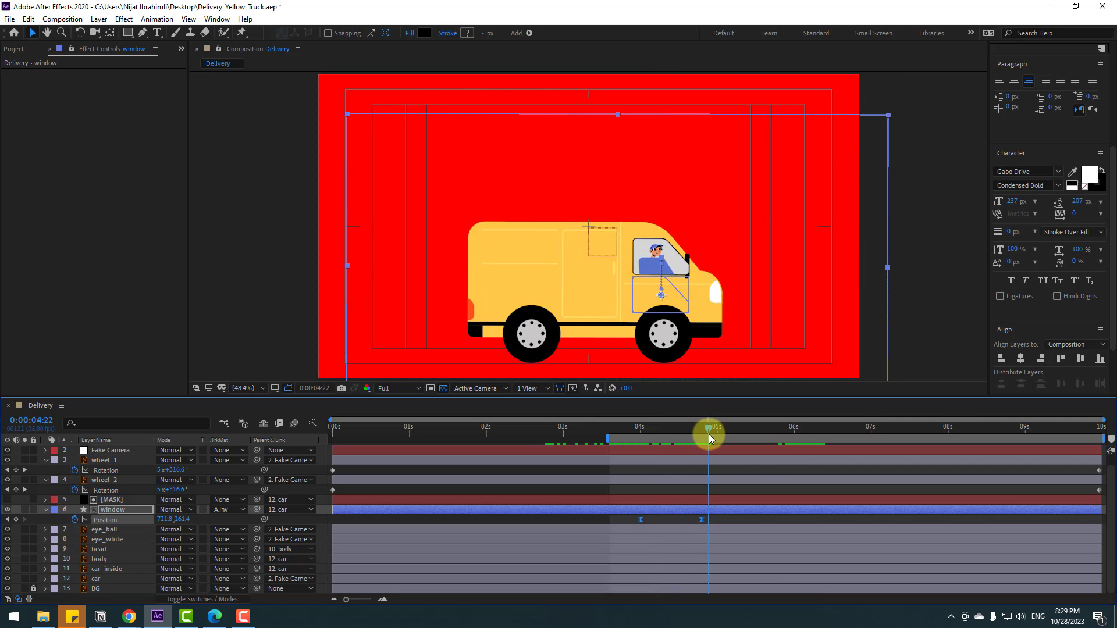
- Inspect the driver's face around 4:22 and parent the eye_ball and eye_white layers to the head layer
{"action": "scroll", "coordinate": [701, 234], "scroll_direction": "up", "scroll_amount": 8}
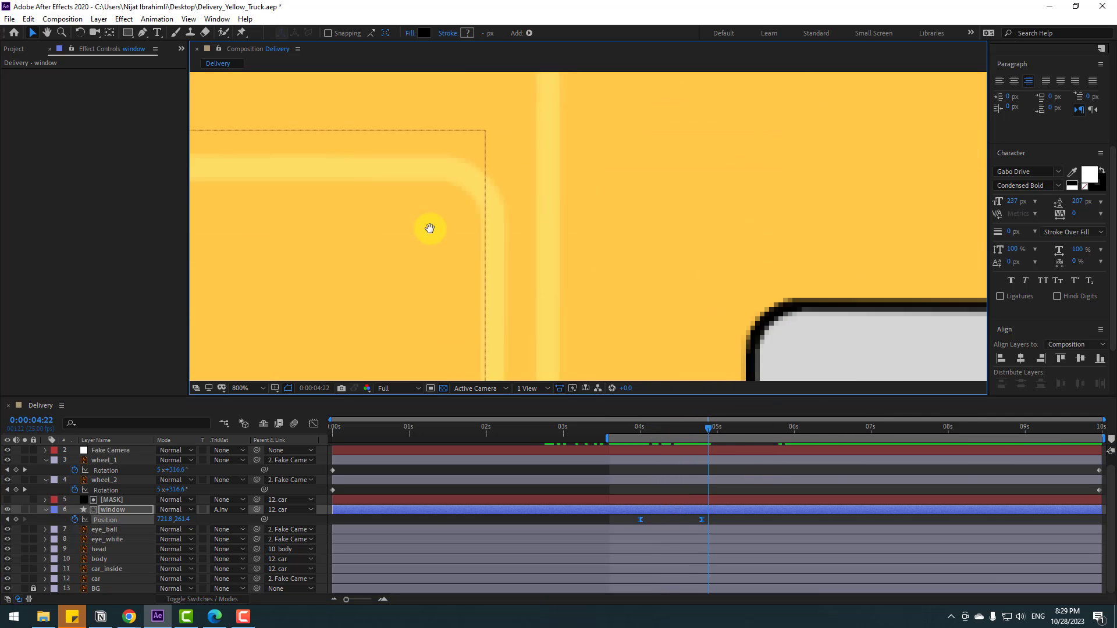
{"action": "scroll", "coordinate": [738, 308], "scroll_direction": "down", "scroll_amount": 3}
{"action": "left_click", "coordinate": [718, 428]}
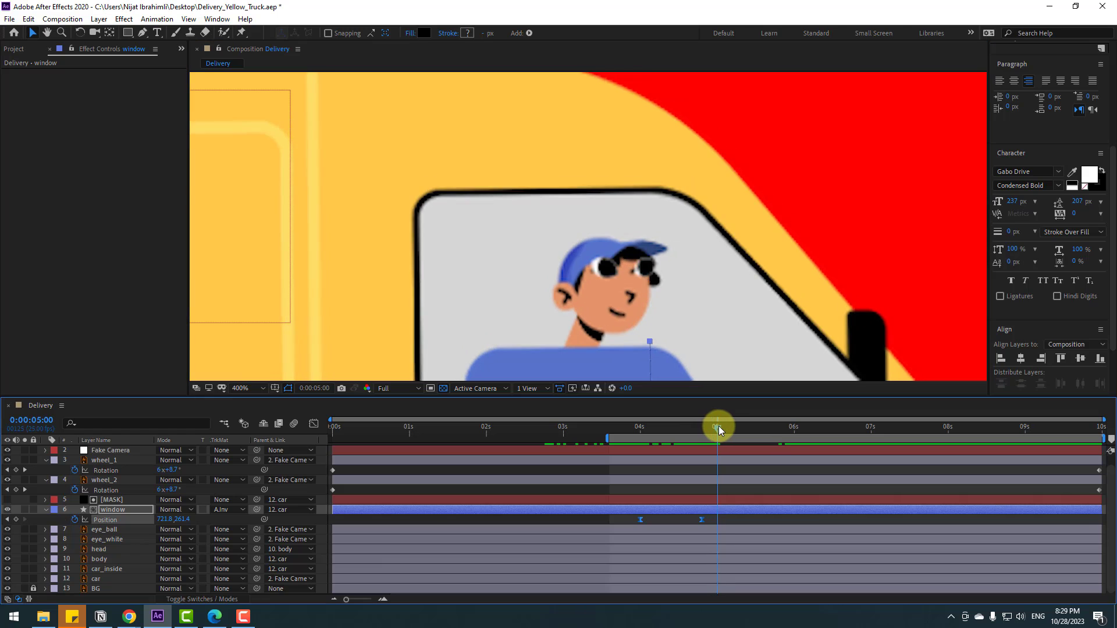
{"action": "left_click_drag", "start_coordinate": [718, 425], "coordinate": [712, 425]}
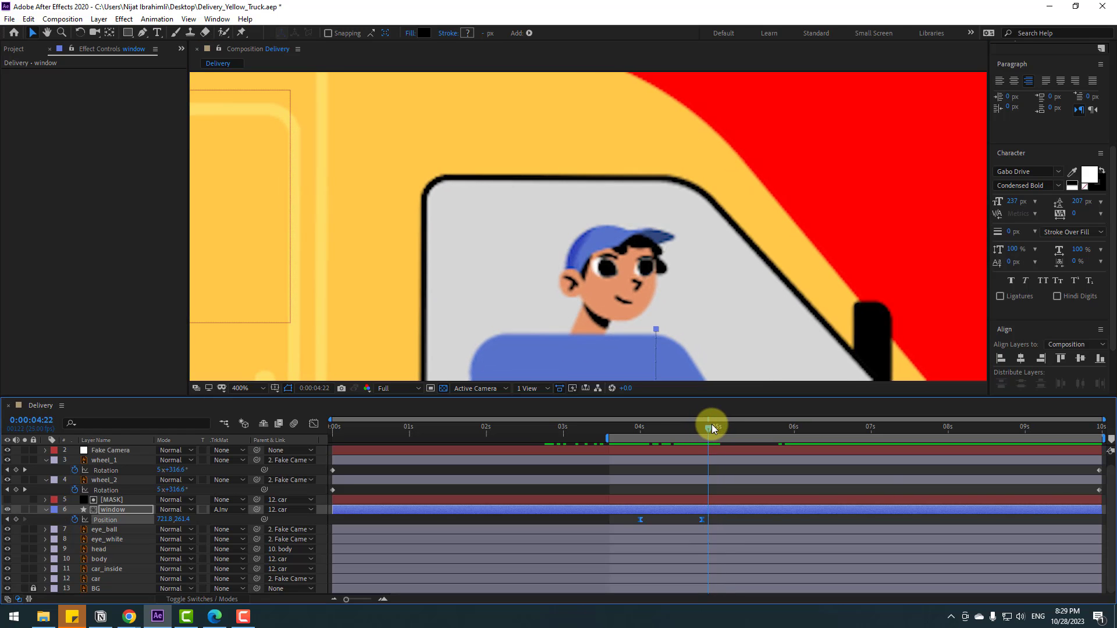
{"action": "left_click", "coordinate": [108, 540]}
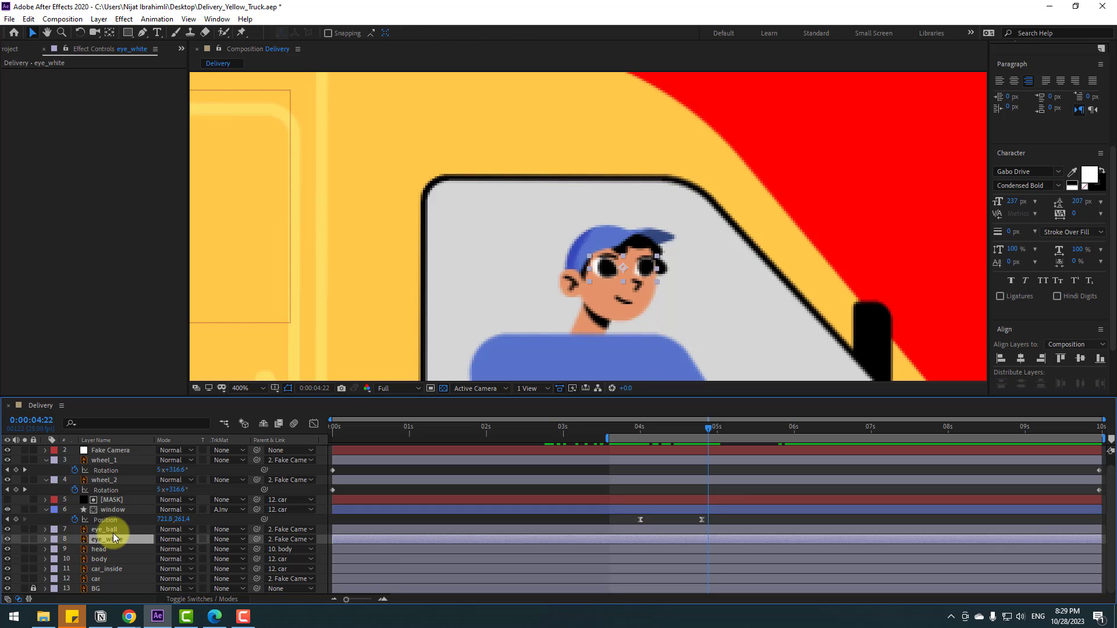
{"action": "left_click", "coordinate": [107, 531], "text": "shift"}
{"action": "scroll", "coordinate": [132, 540], "scroll_direction": "up", "scroll_amount": 1}
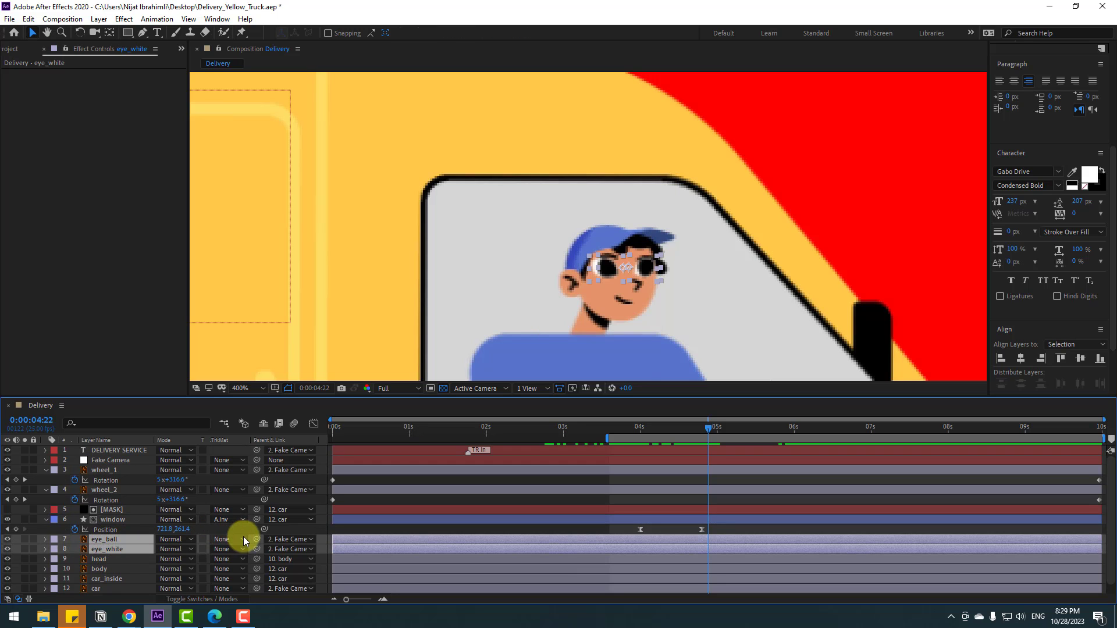
{"action": "left_click_drag", "start_coordinate": [256, 538], "coordinate": [101, 559]}
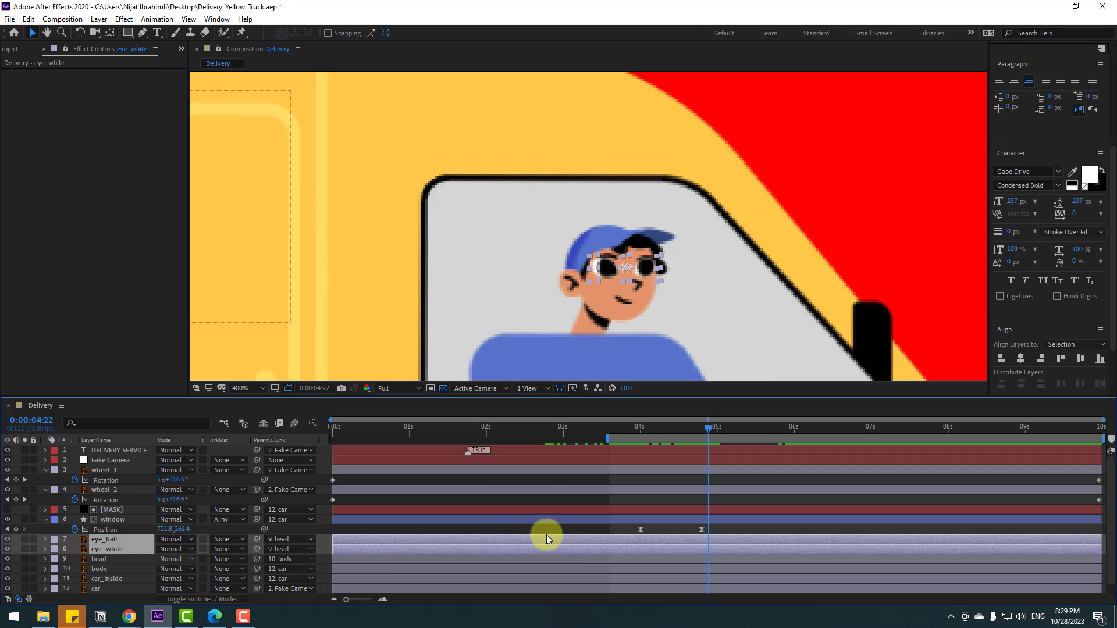
{"action": "left_click", "coordinate": [522, 527]}
{"action": "scroll", "coordinate": [696, 307], "scroll_direction": "up", "scroll_amount": 3}
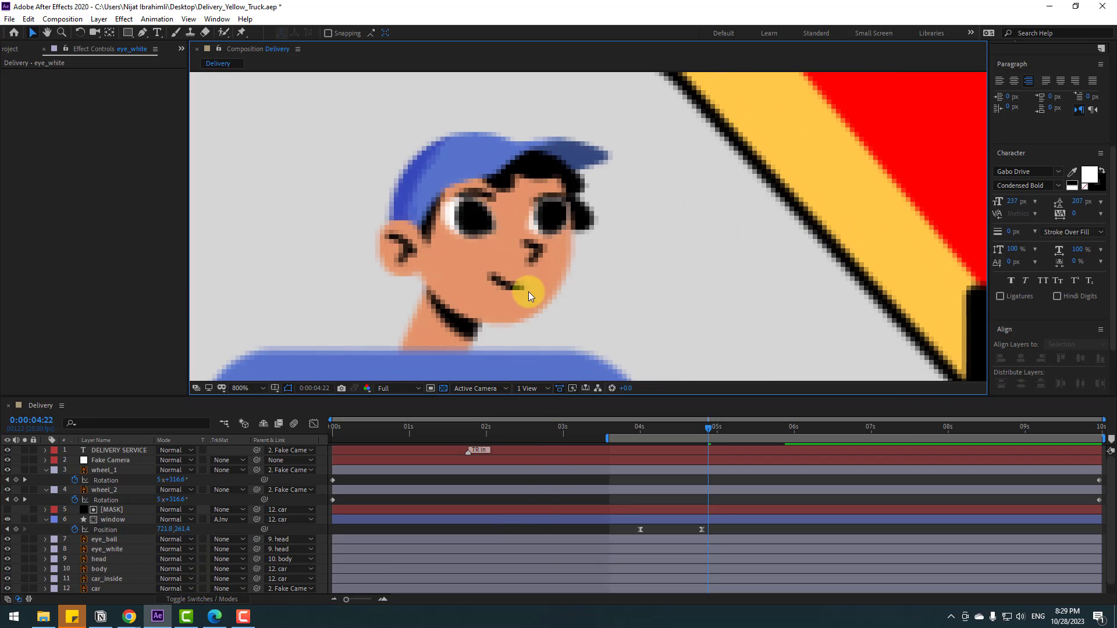
- Move the eye_ball and eye_white layers together slightly down and to the right on the driver's face
{"action": "left_click", "coordinate": [99, 541]}
{"action": "left_click", "coordinate": [102, 548], "text": "shift"}
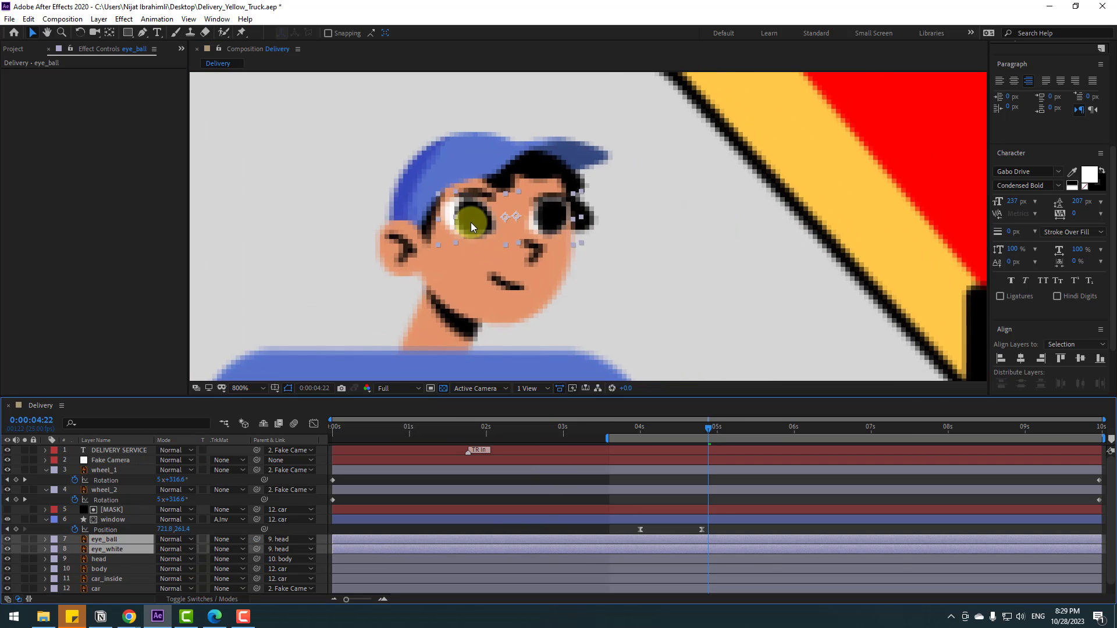
{"action": "left_click_drag", "start_coordinate": [472, 224], "coordinate": [475, 227]}
{"action": "left_click", "coordinate": [733, 459]}
{"action": "left_click", "coordinate": [728, 525]}
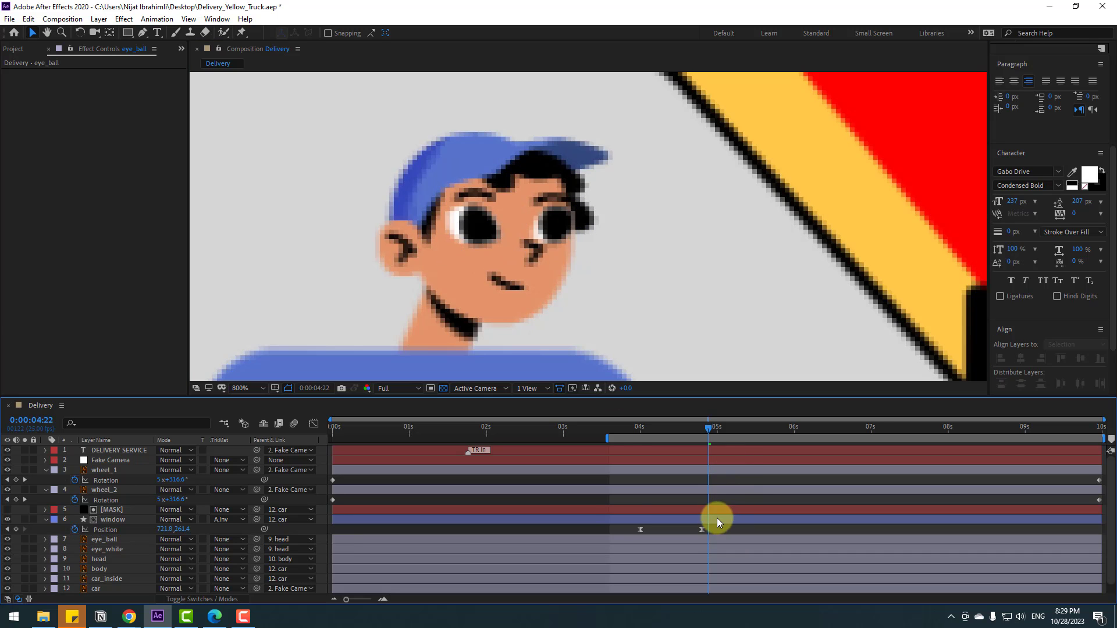
- Duplicate eye_white, place the copy above eye_ball, and set eye_ball's track matte to Alpha Matte "eye_white 2"
{"action": "left_click", "coordinate": [113, 553]}
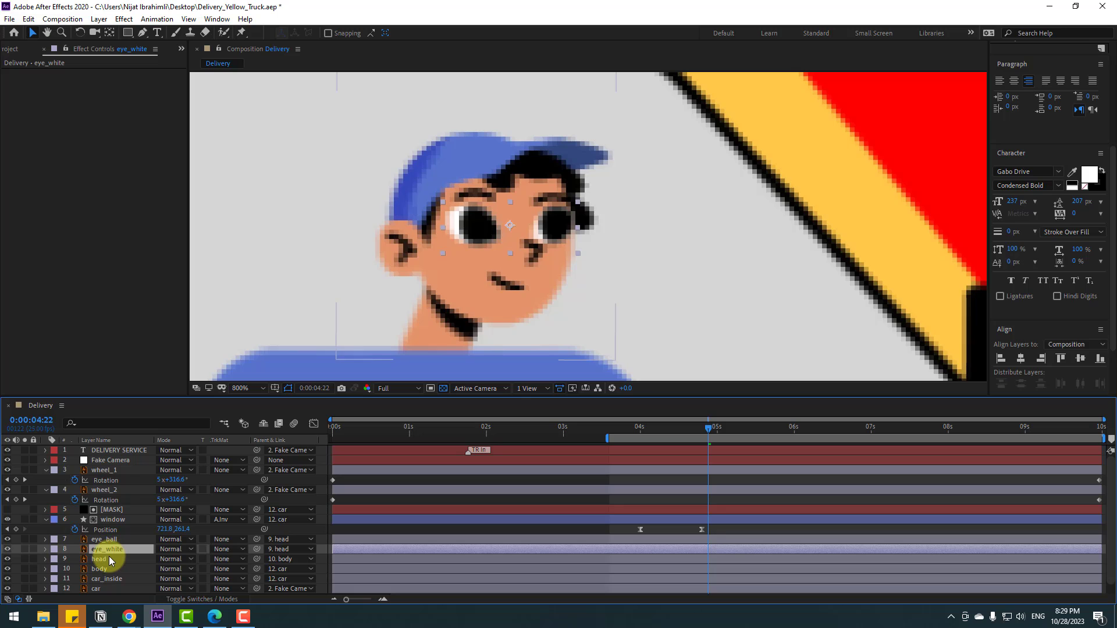
{"action": "key", "text": "ctrl+d"}
{"action": "left_click_drag", "start_coordinate": [111, 540], "coordinate": [117, 553]}
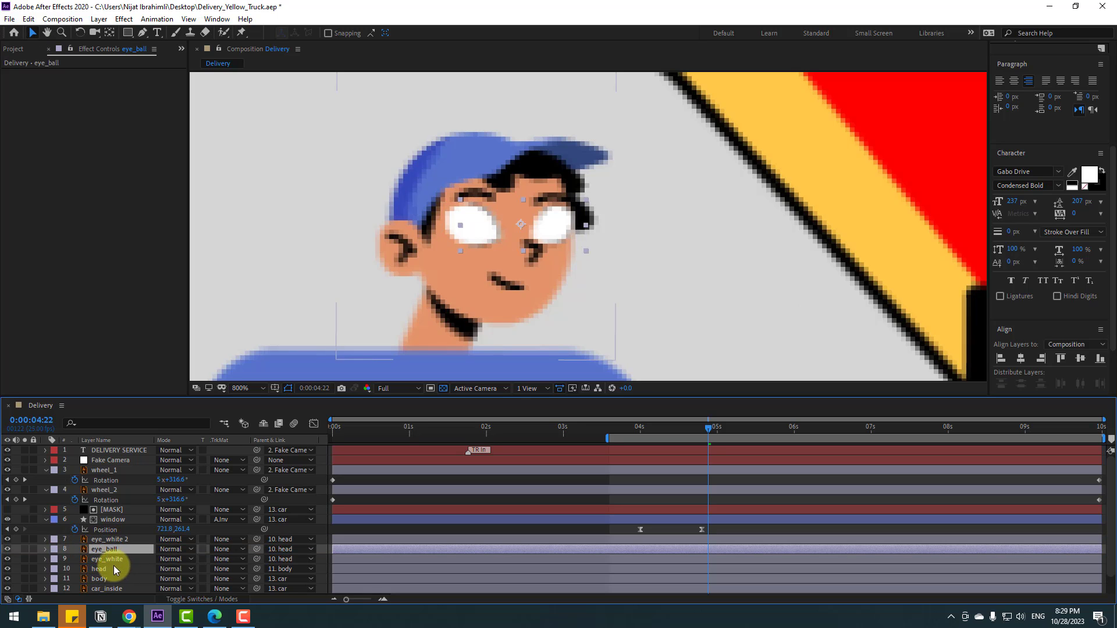
{"action": "left_click", "coordinate": [232, 551]}
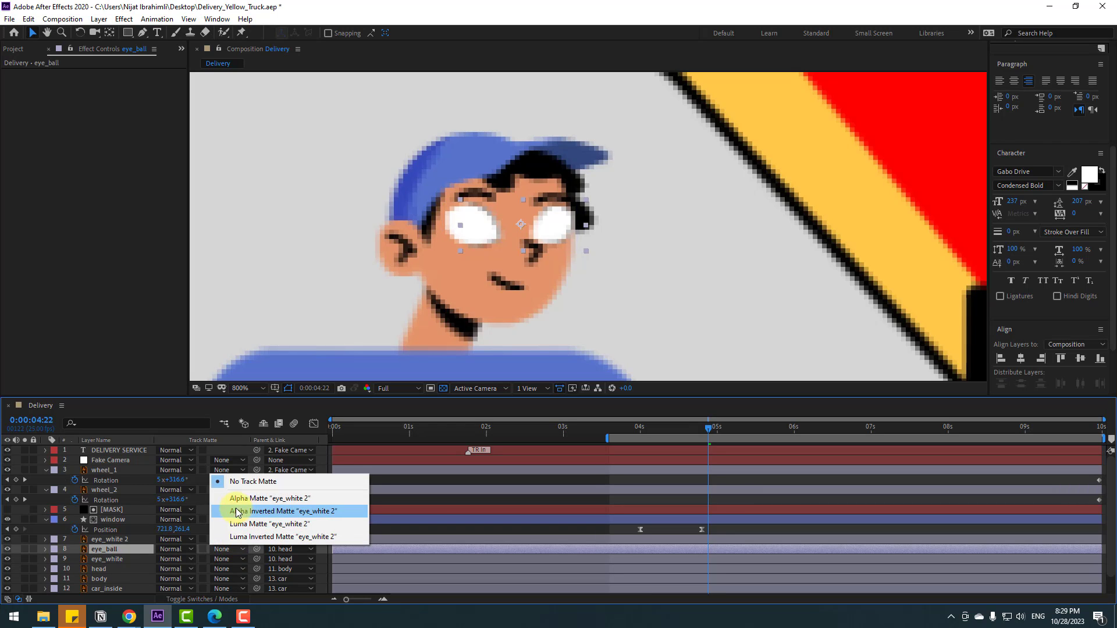
{"action": "left_click", "coordinate": [289, 499]}
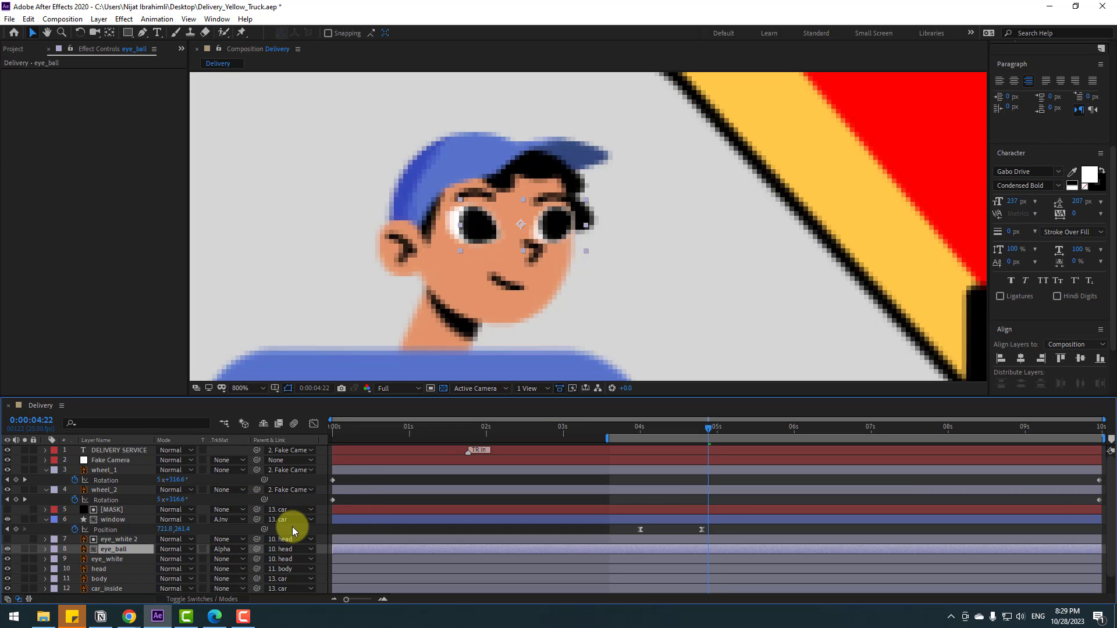
- Parent the eye_white 2 matte layer to the original eye_white layer
{"action": "scroll", "coordinate": [174, 525], "scroll_direction": "down", "scroll_amount": 1}
{"action": "left_click", "coordinate": [126, 519]}
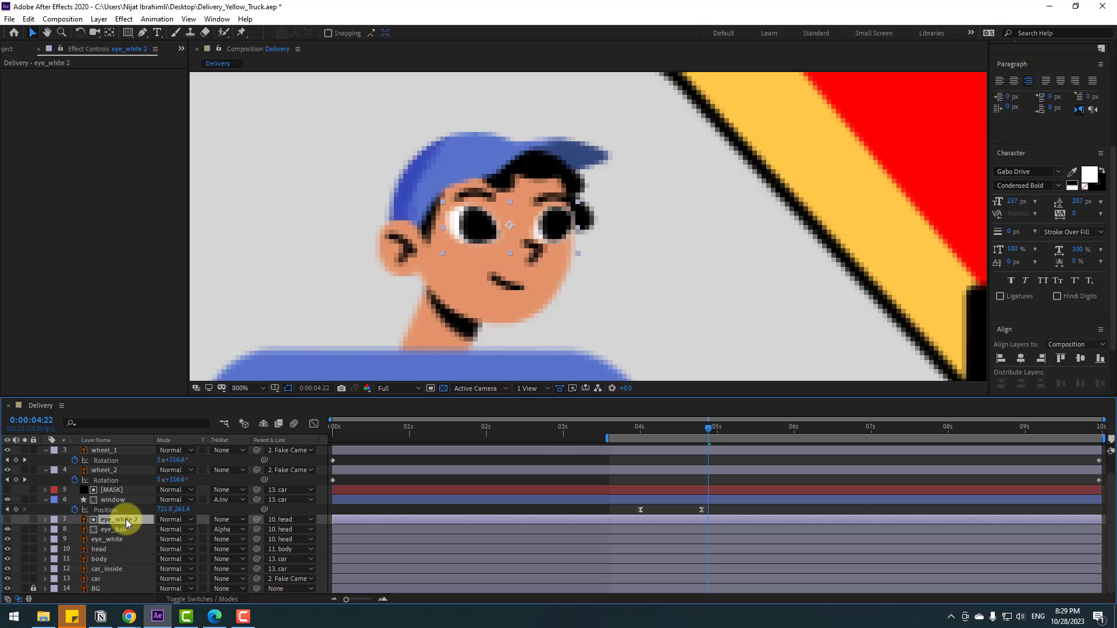
{"action": "left_click_drag", "start_coordinate": [256, 518], "coordinate": [112, 539]}
- Keyframe eye_white's Scale at 100% at 4:22 and with a vertical scale of 5% at 5:00 to close the eyes
{"action": "left_click", "coordinate": [114, 539]}
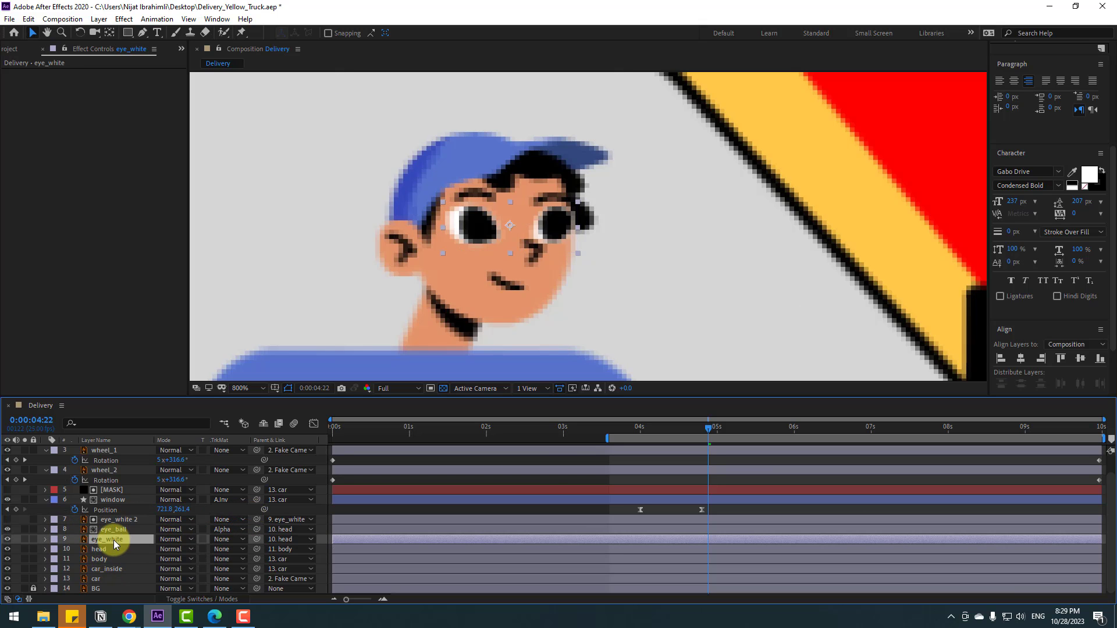
{"action": "key", "text": "s"}
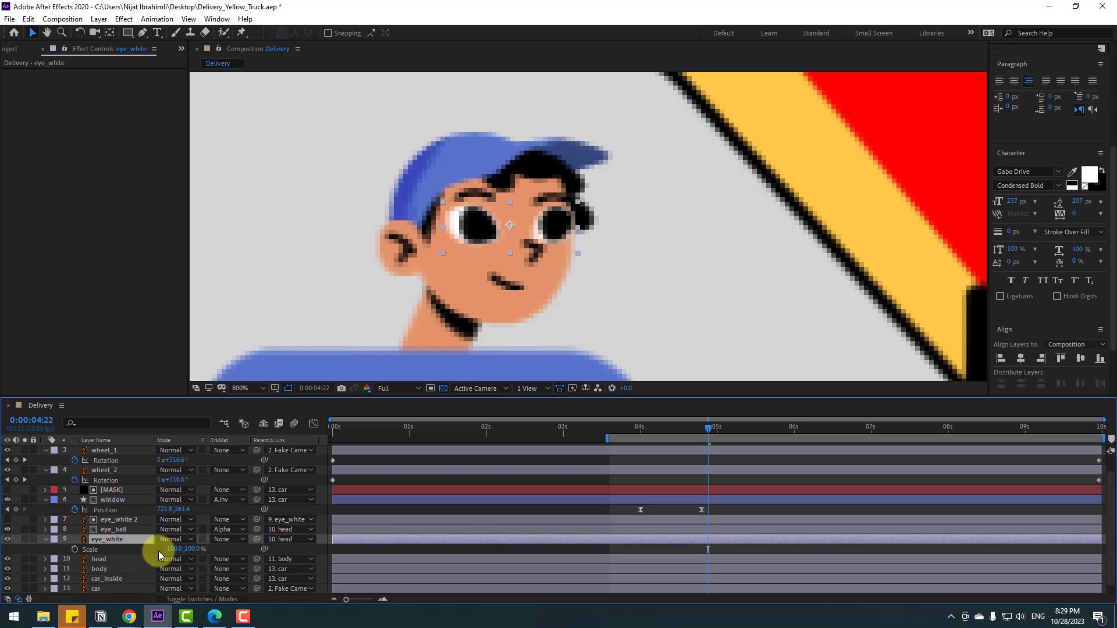
{"action": "left_click", "coordinate": [75, 549]}
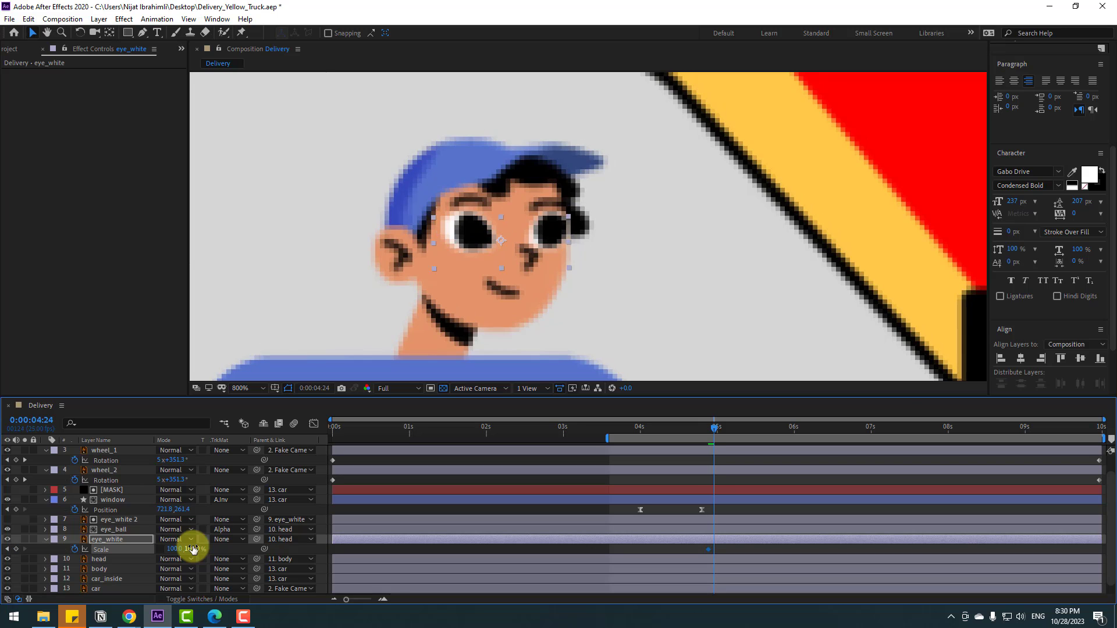
{"action": "left_click_drag", "start_coordinate": [196, 554], "coordinate": [149, 553]}
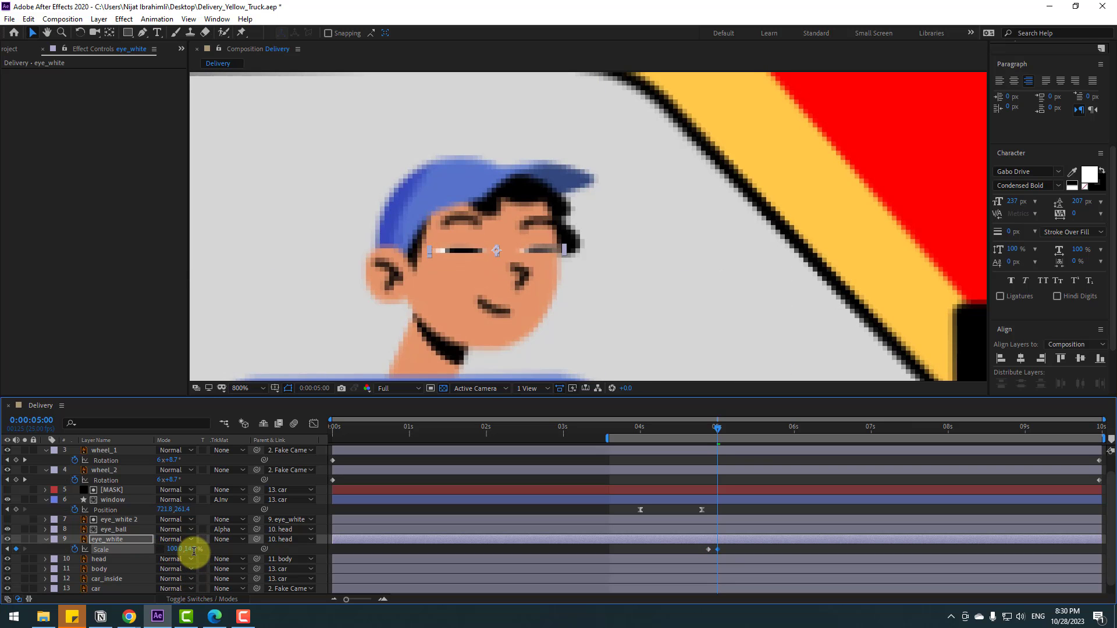
{"action": "key", "text": "Return"}
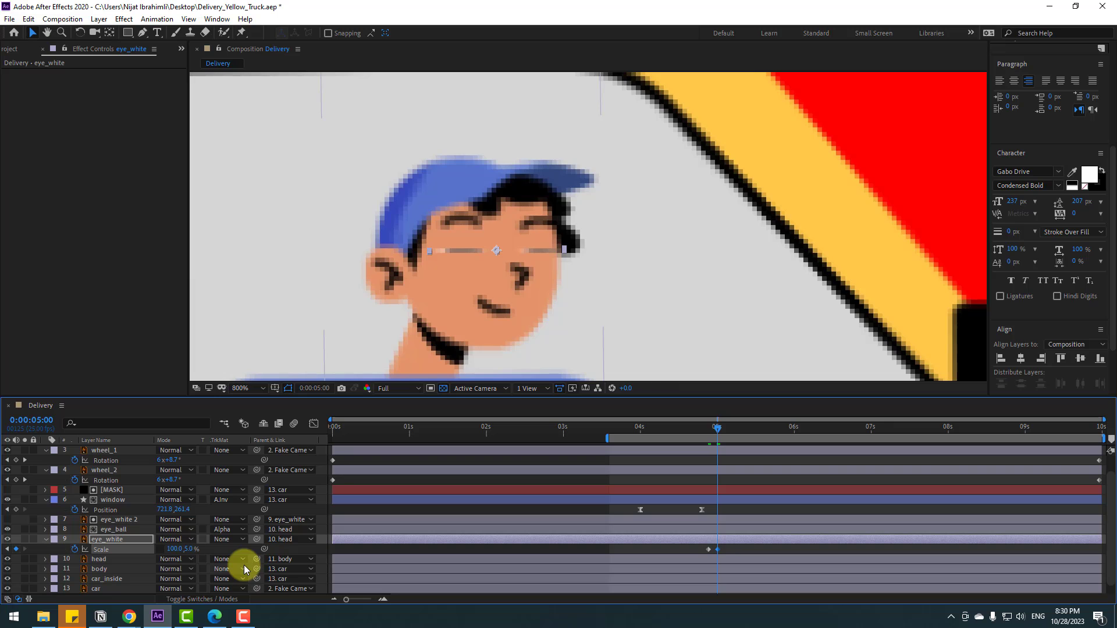
- Set eye_white's vertical Scale to 100% at 5:03 to reopen the eyes
{"action": "key", "text": "space"}
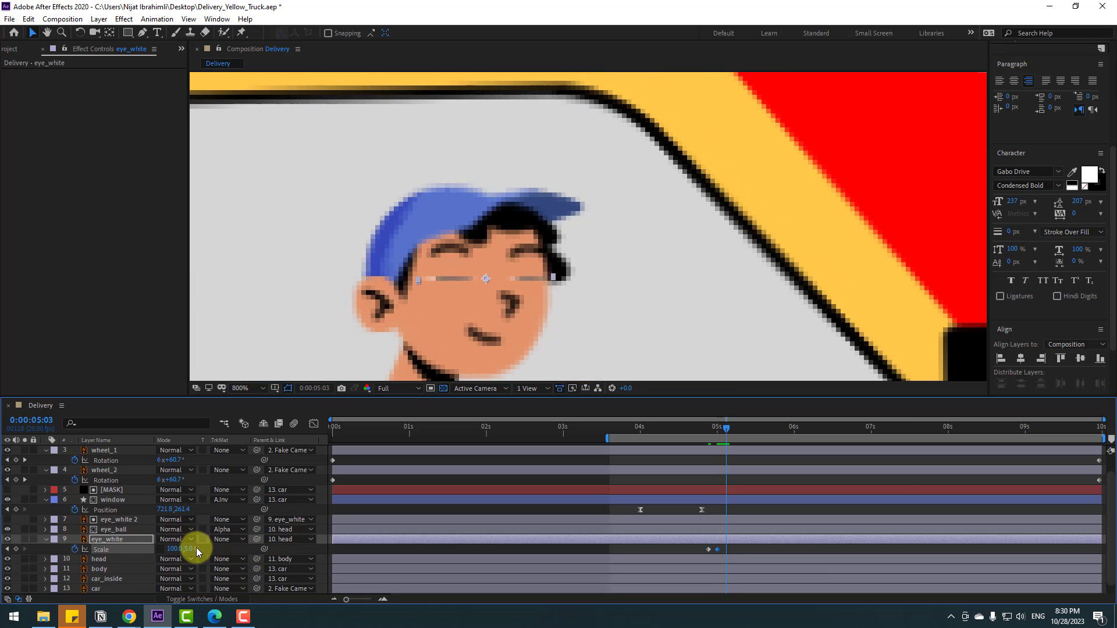
{"action": "left_click", "coordinate": [190, 548]}
{"action": "type", "text": "100"}
{"action": "key", "text": "Return"}
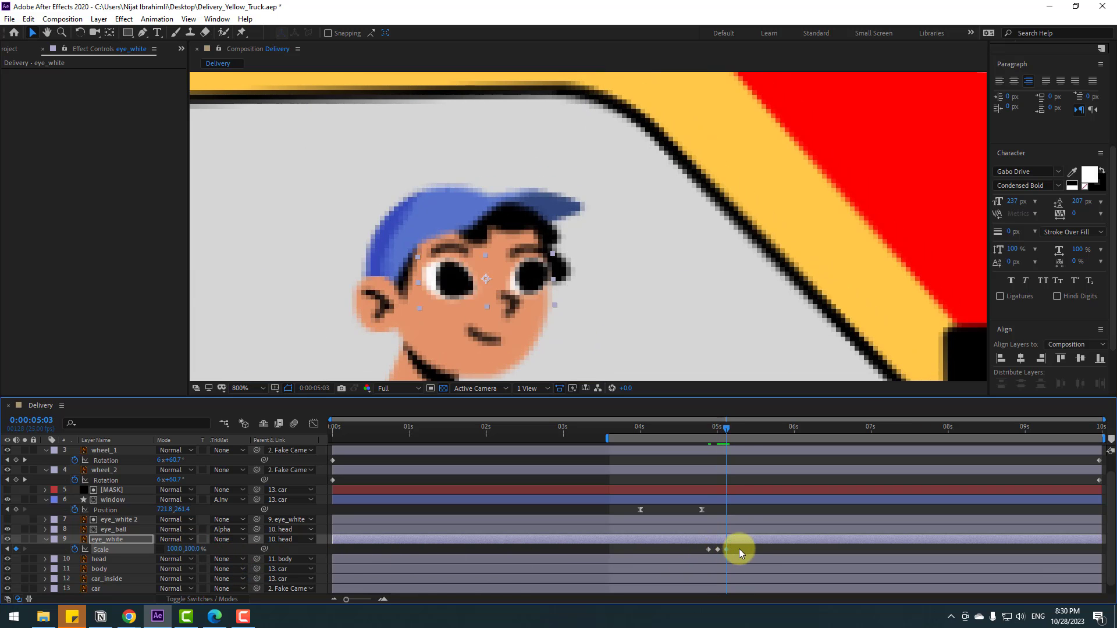
- Apply Easy Ease to the three eye_white Scale keyframes and preview the blink
{"action": "right_click", "coordinate": [709, 550]}
{"action": "mouse_move", "coordinate": [780, 542]}
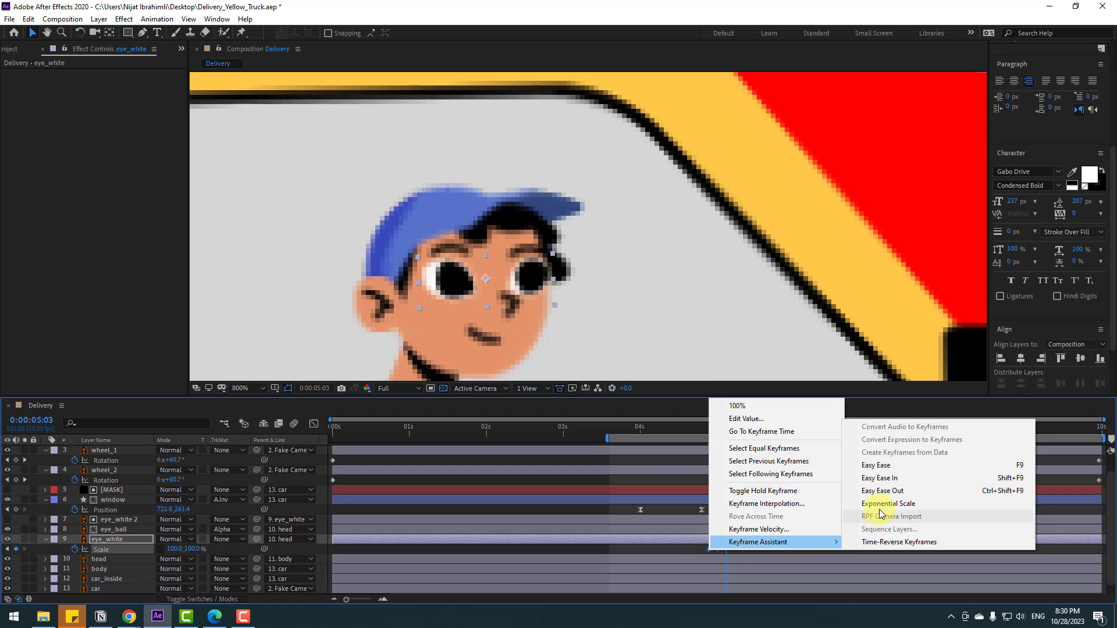
{"action": "left_click", "coordinate": [868, 465]}
{"action": "scroll", "coordinate": [683, 279], "scroll_direction": "down", "scroll_amount": 1}
{"action": "key", "text": "space"}
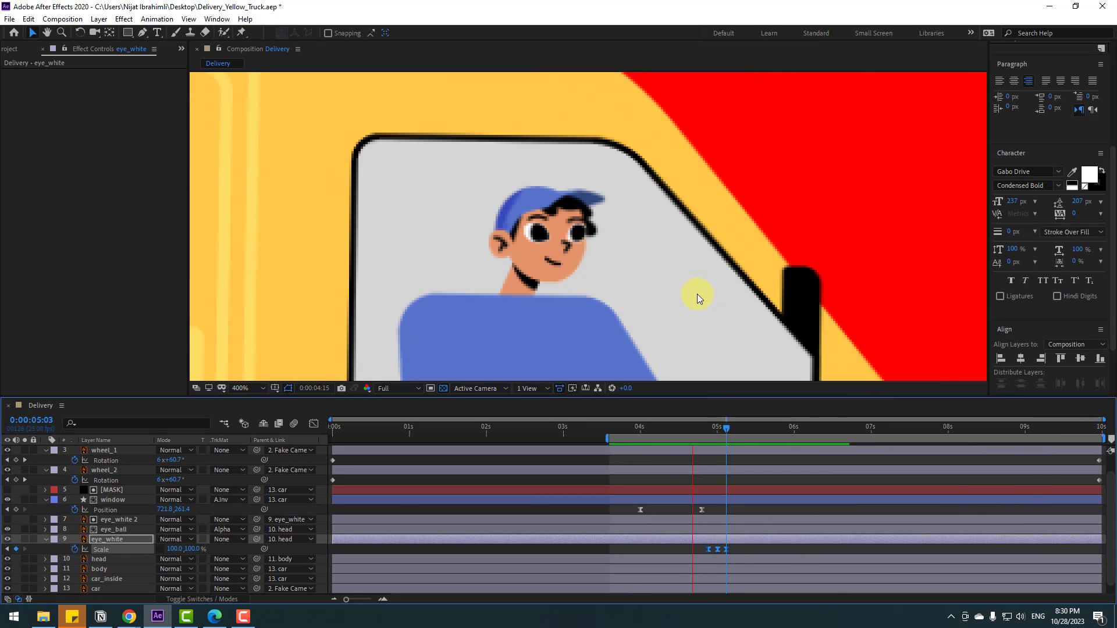
{"action": "key", "text": "space"}
- Copy the three blink keyframes and paste them at 0:13, about 2 seconds and 3:10
{"action": "left_click_drag", "start_coordinate": [705, 431], "coordinate": [693, 555]}
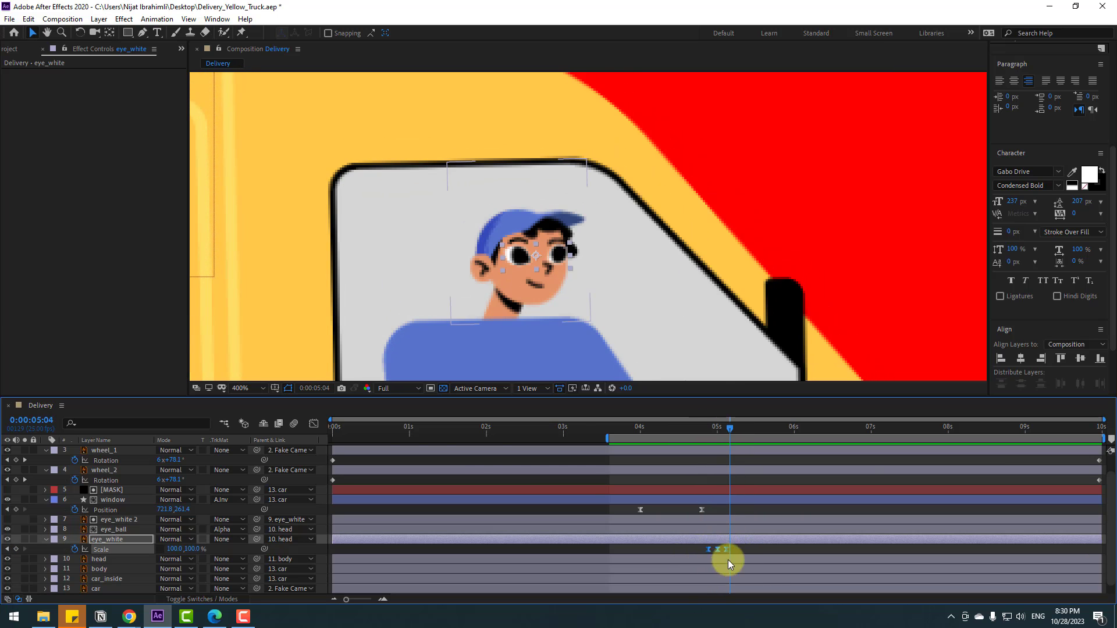
{"action": "left_click_drag", "start_coordinate": [407, 438], "coordinate": [371, 427]}
{"action": "key", "text": "ctrl+v"}
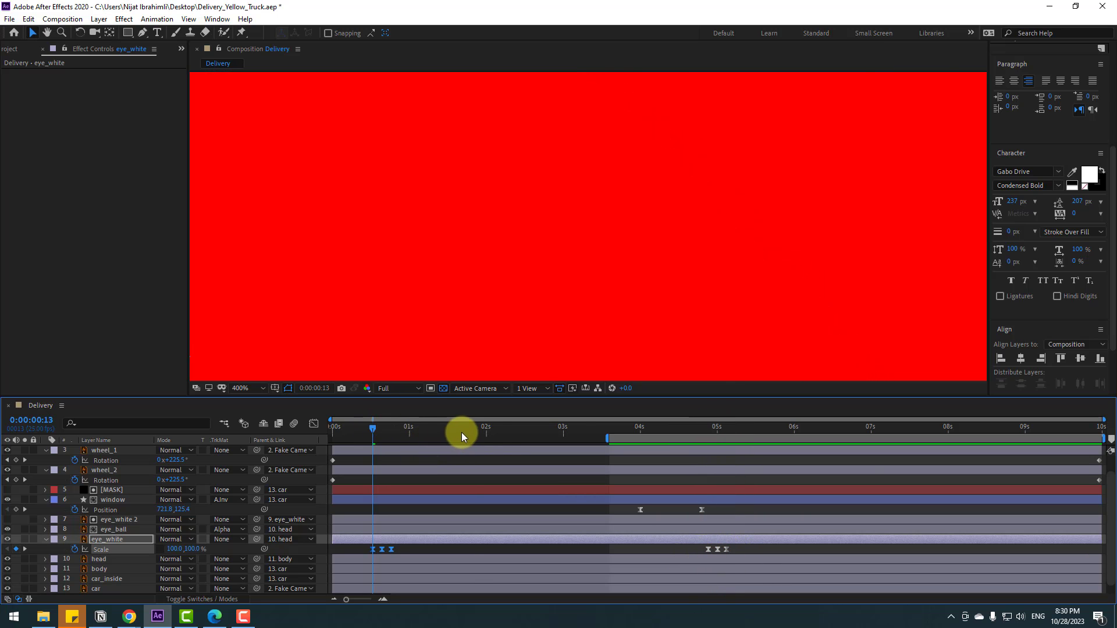
{"action": "left_click", "coordinate": [492, 432]}
{"action": "key", "text": "ctrl+v"}
{"action": "left_click", "coordinate": [594, 432]}
{"action": "key", "text": "ctrl+v"}
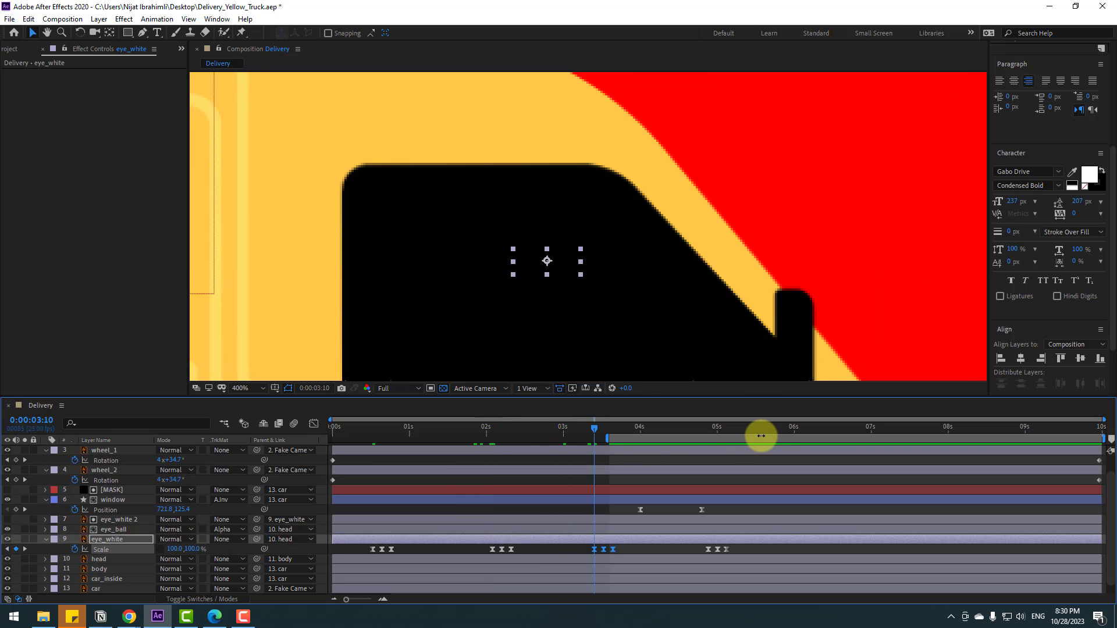
- Paste the blink keyframes at about 6 seconds, 7:08 and 8:19, and preview the repeated blinking
{"action": "left_click", "coordinate": [793, 432]}
{"action": "key", "text": "ctrl+v"}
{"action": "left_click", "coordinate": [896, 431]}
{"action": "key", "text": "ctrl+v"}
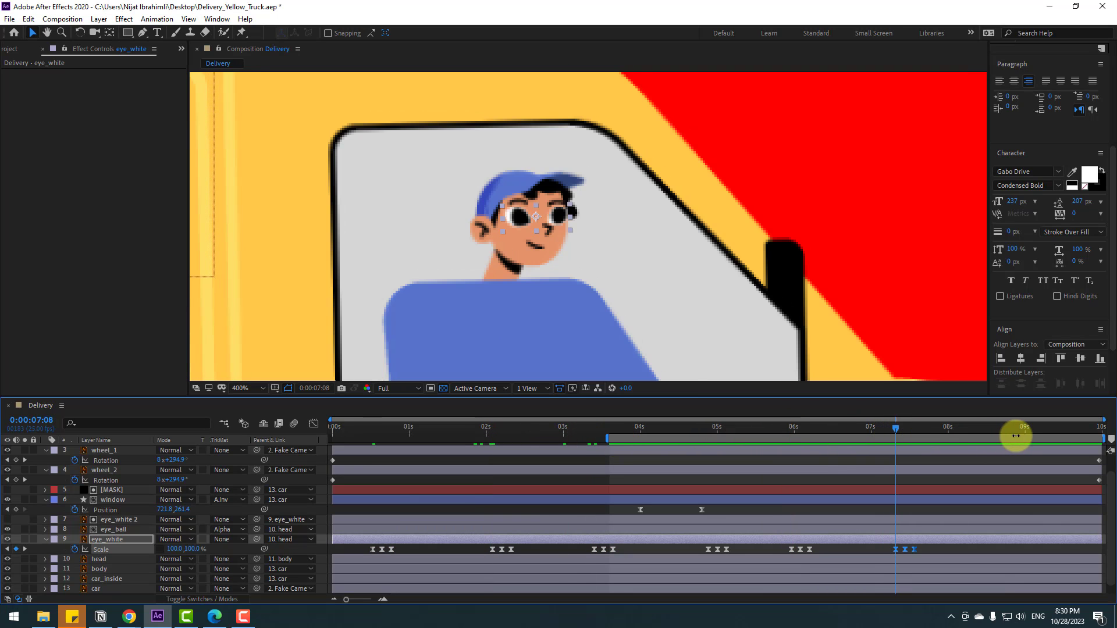
{"action": "left_click", "coordinate": [1006, 431]}
{"action": "key", "text": "ctrl+v"}
{"action": "scroll", "coordinate": [630, 326], "scroll_direction": "down", "scroll_amount": 2}
{"action": "key", "text": "space"}
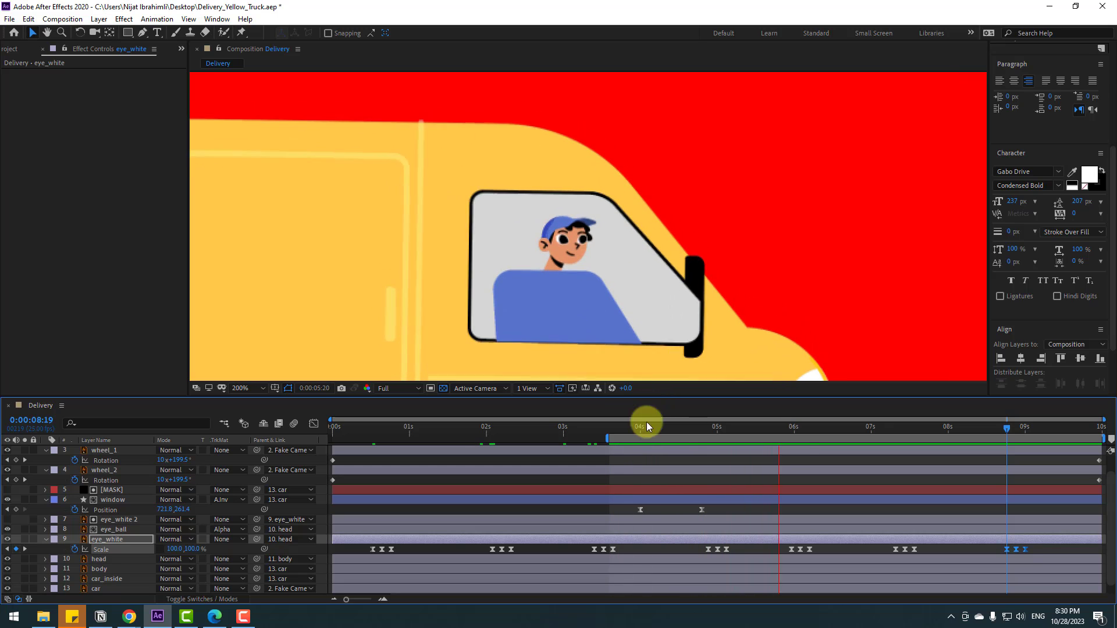
- Isolate the body layer with Solo, move its anchor point to the bottom centre of the torso, and turn Solo off
{"action": "left_click", "coordinate": [663, 429]}
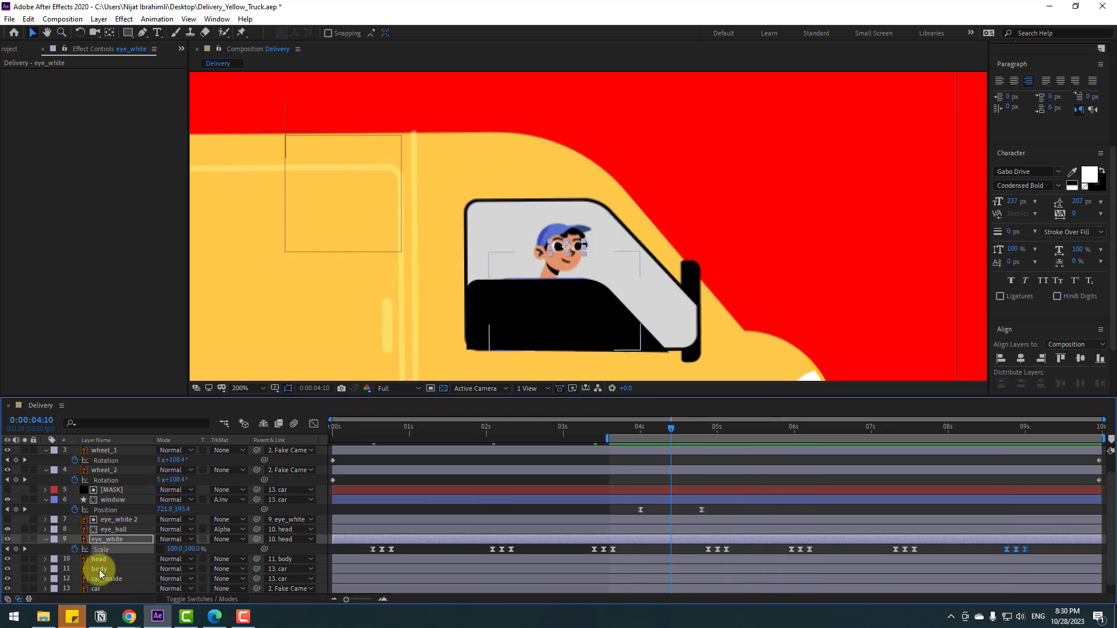
{"action": "left_click", "coordinate": [96, 569]}
{"action": "left_click", "coordinate": [24, 569]}
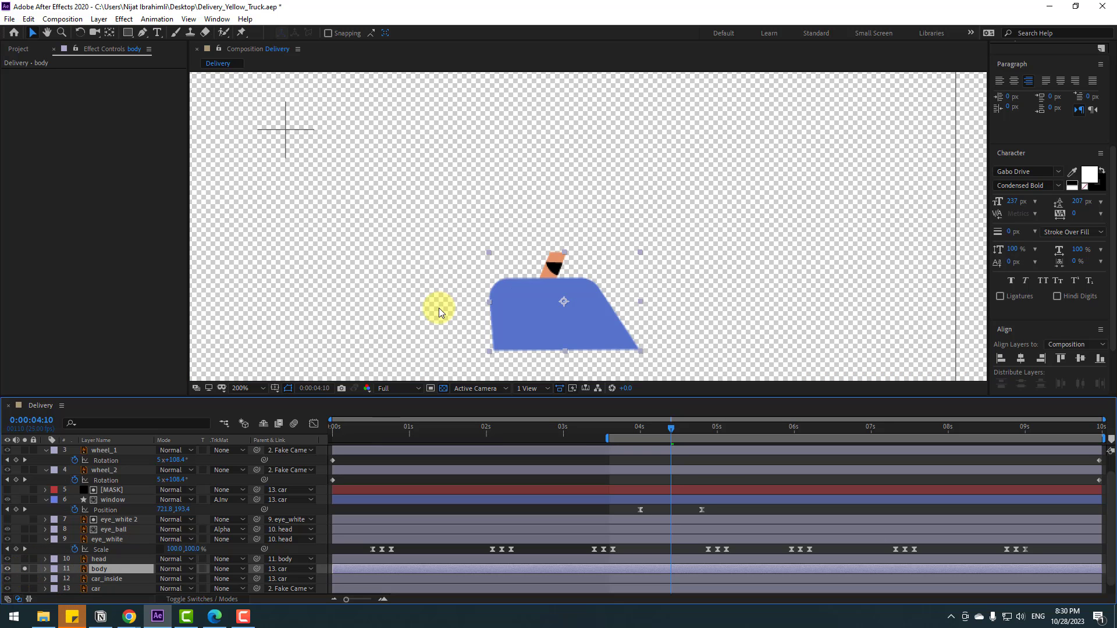
{"action": "left_click", "coordinate": [109, 33]}
{"action": "left_click_drag", "start_coordinate": [564, 301], "coordinate": [550, 359]}
{"action": "left_click", "coordinate": [33, 32]}
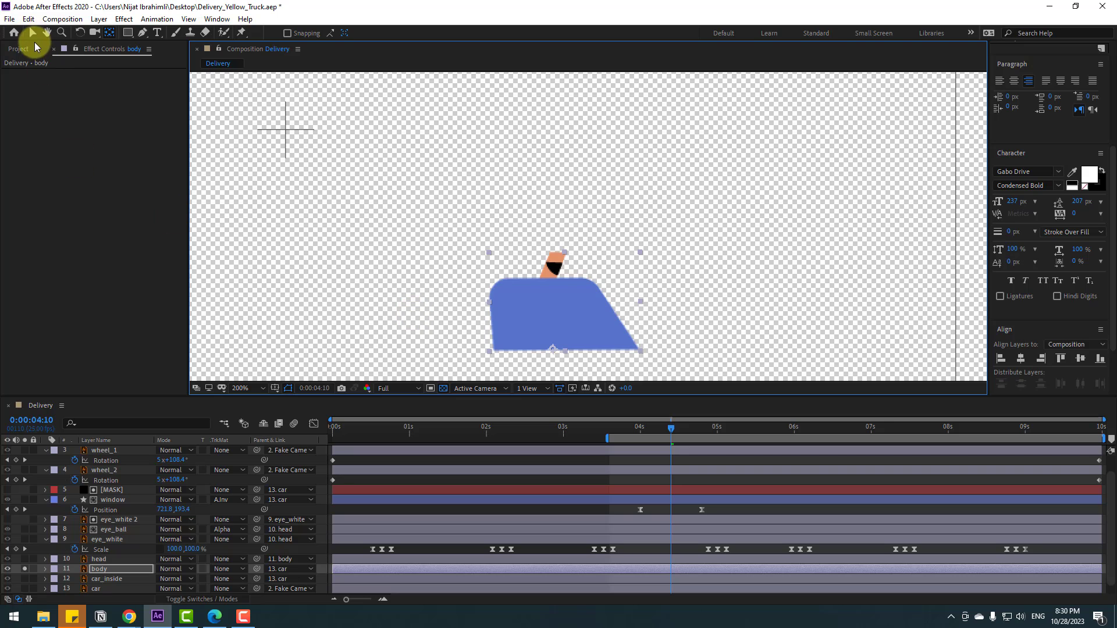
{"action": "left_click", "coordinate": [24, 569]}
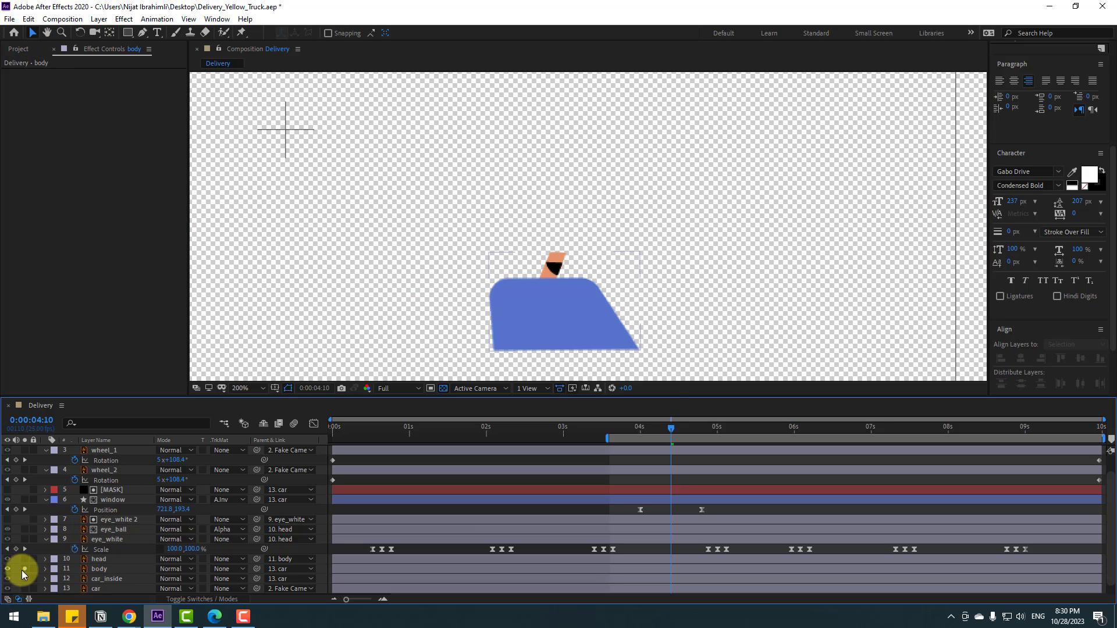
- Start keyframing the body layer's Rotation at 4:23 with a value of -3°
{"action": "left_click", "coordinate": [100, 571]}
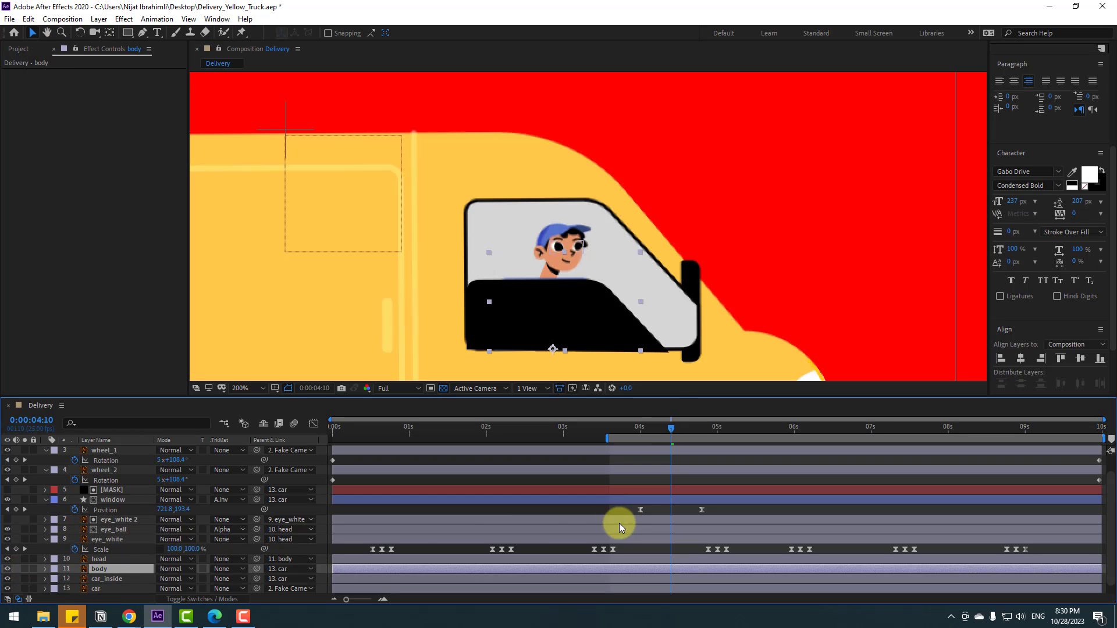
{"action": "left_click", "coordinate": [644, 428]}
{"action": "left_click_drag", "start_coordinate": [658, 427], "coordinate": [710, 425]}
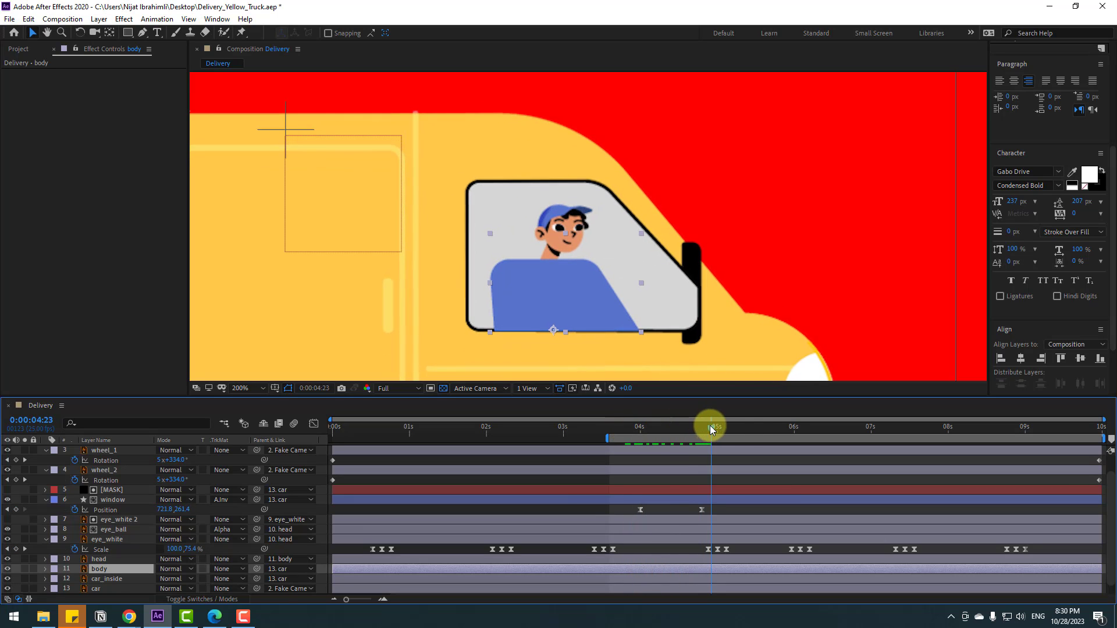
{"action": "key", "text": "r"}
{"action": "left_click", "coordinate": [75, 580]}
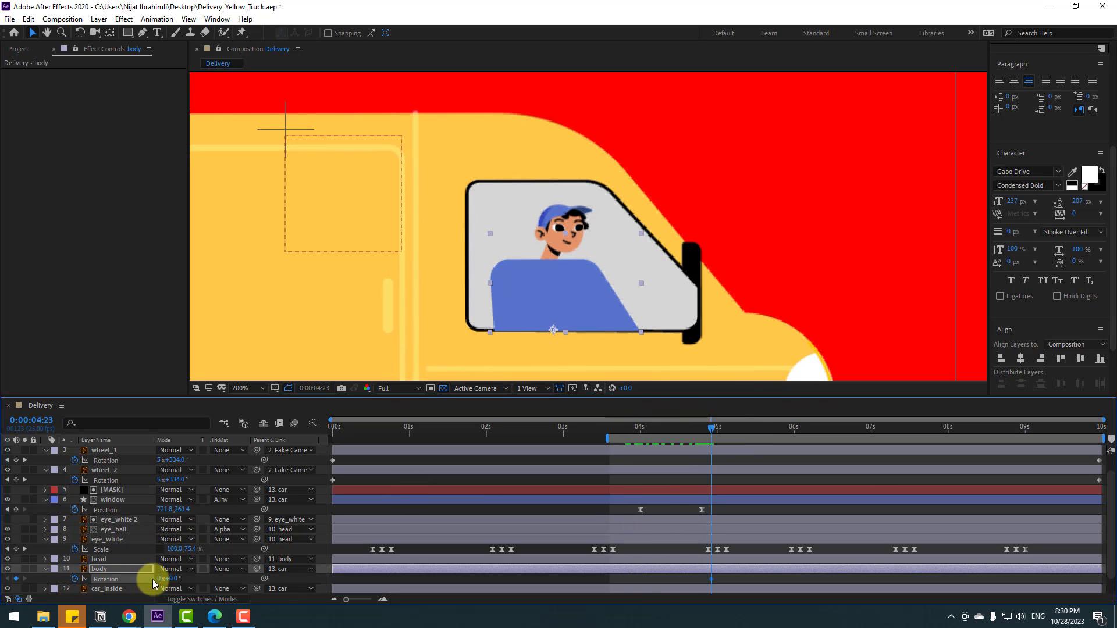
{"action": "type", "text": "-"}
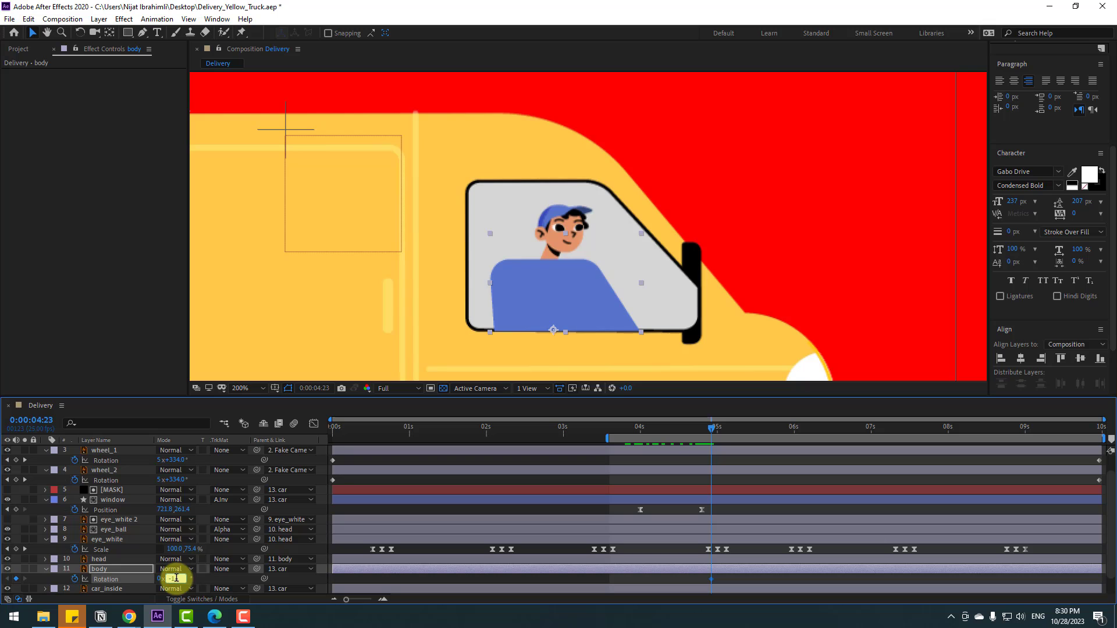
{"action": "type", "text": "1"}
{"action": "key", "text": "Return"}
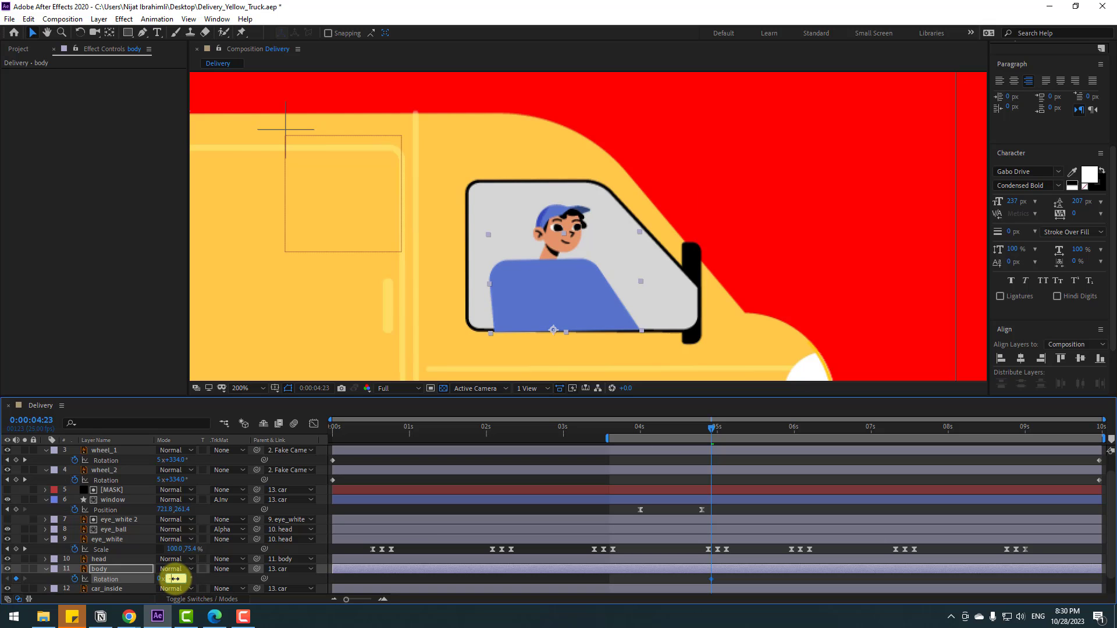
{"action": "left_click_drag", "start_coordinate": [175, 579], "coordinate": [173, 578]}
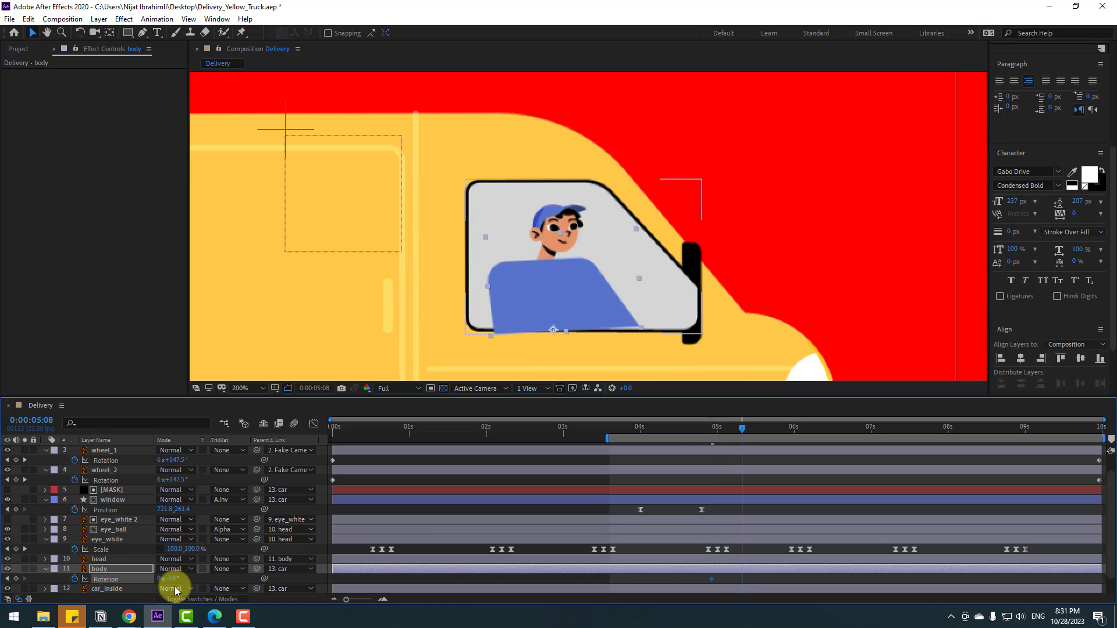
- Set the body's Rotation to 2° at 5:08 and paste the -3° keyframe at 5:18
{"action": "key", "text": "shift+Page_Down"}
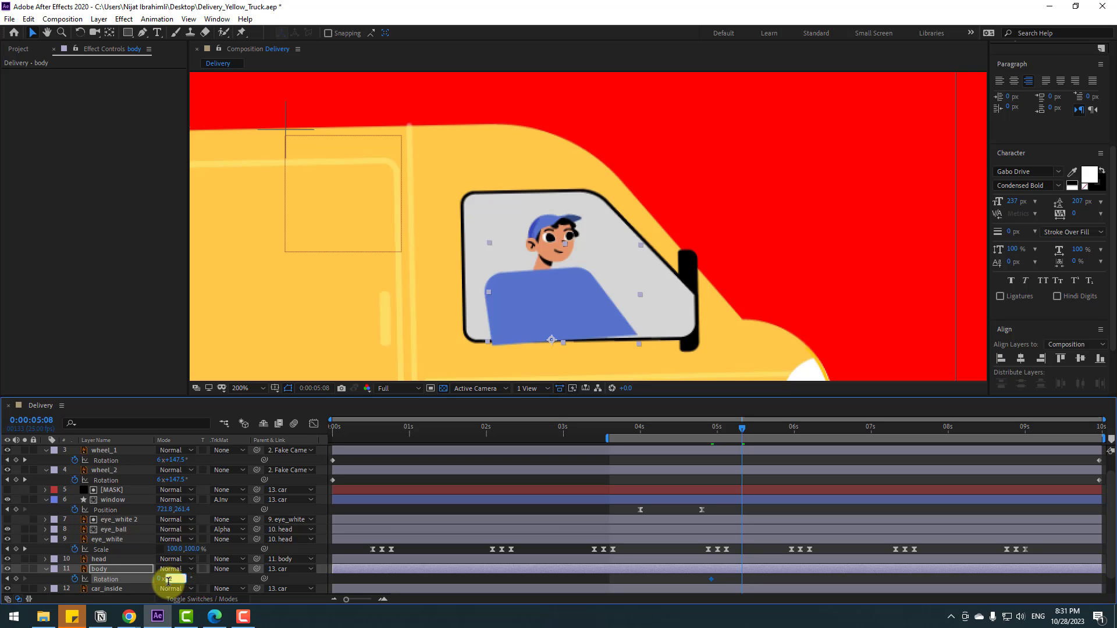
{"action": "type", "text": "2"}
{"action": "key", "text": "Return"}
{"action": "key", "text": "shift+Page_Down"}
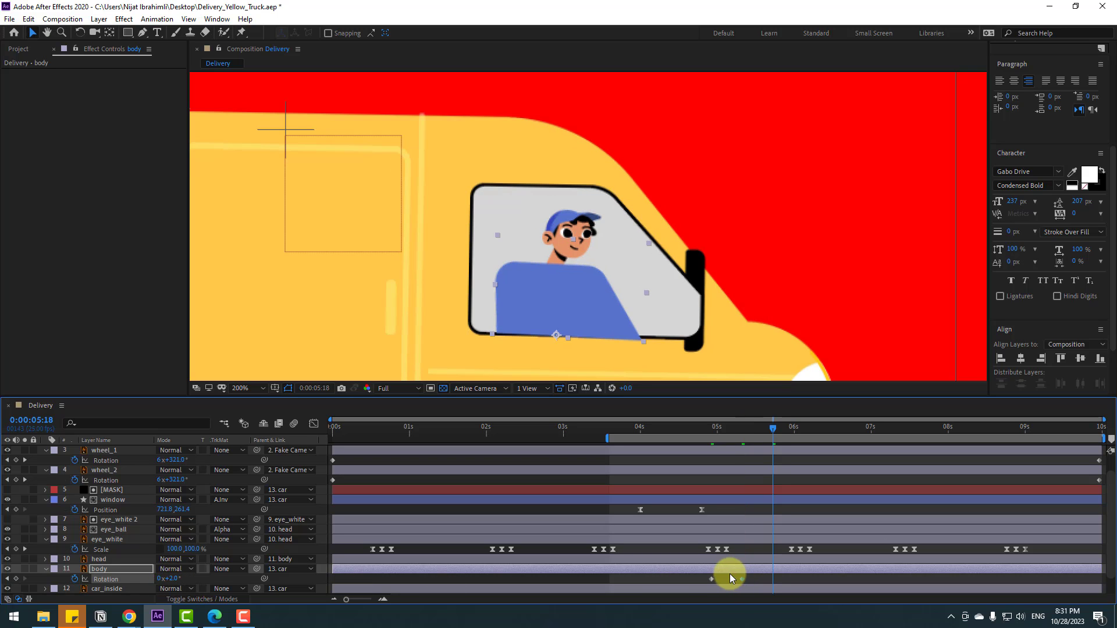
{"action": "key", "text": "ctrl+v"}
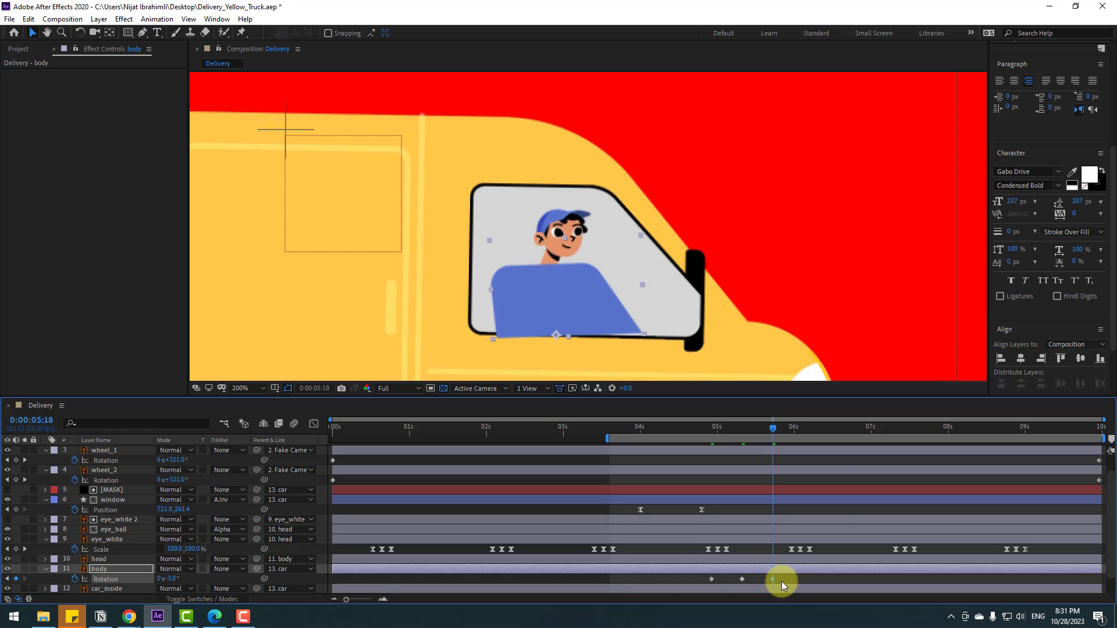
- Apply Easy Ease to the three Rotation keyframes of the body layer
{"action": "left_click_drag", "start_coordinate": [781, 583], "coordinate": [707, 579]}
{"action": "right_click", "coordinate": [711, 579]}
{"action": "mouse_move", "coordinate": [768, 571]}
{"action": "left_click", "coordinate": [881, 494]}
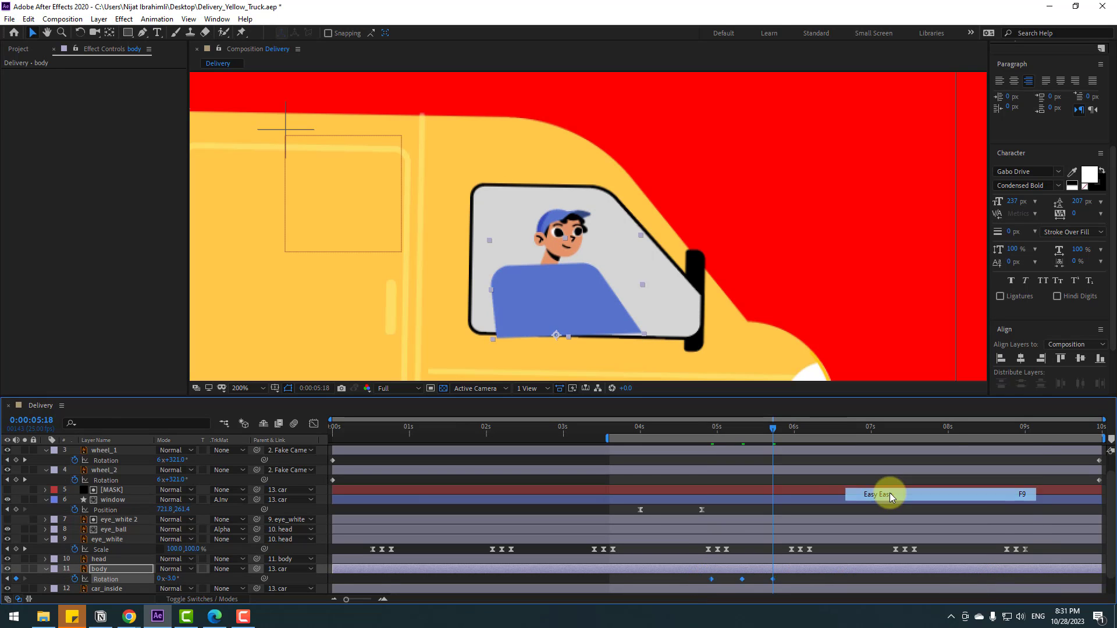
- Preview the body sway and move its three Rotation keyframes to the start of the timeline
{"action": "key", "text": "space"}
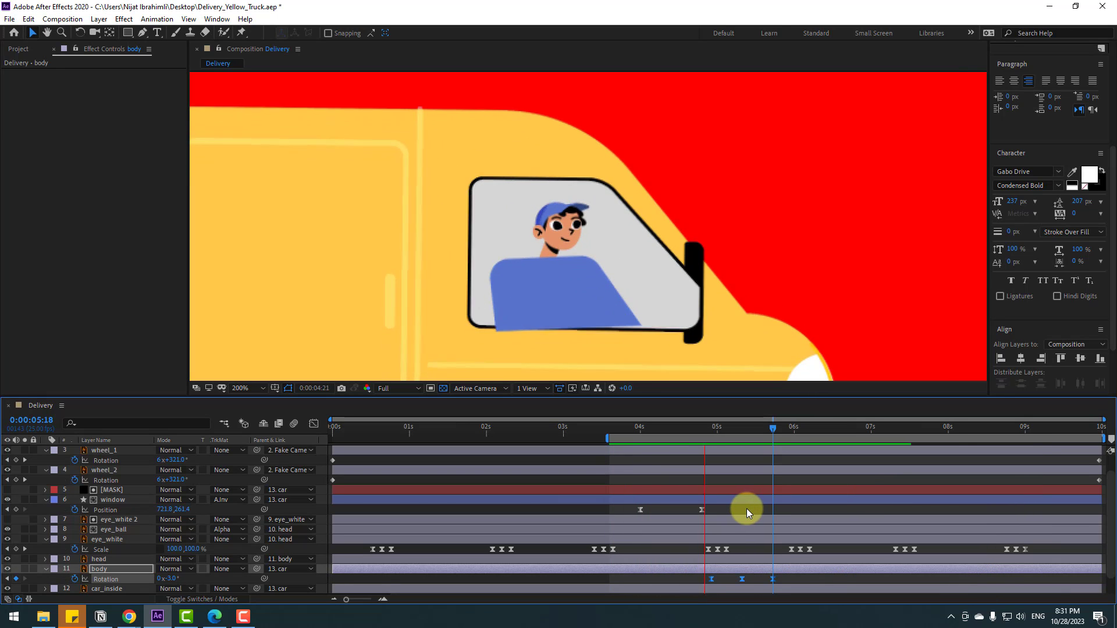
{"action": "key", "text": "space"}
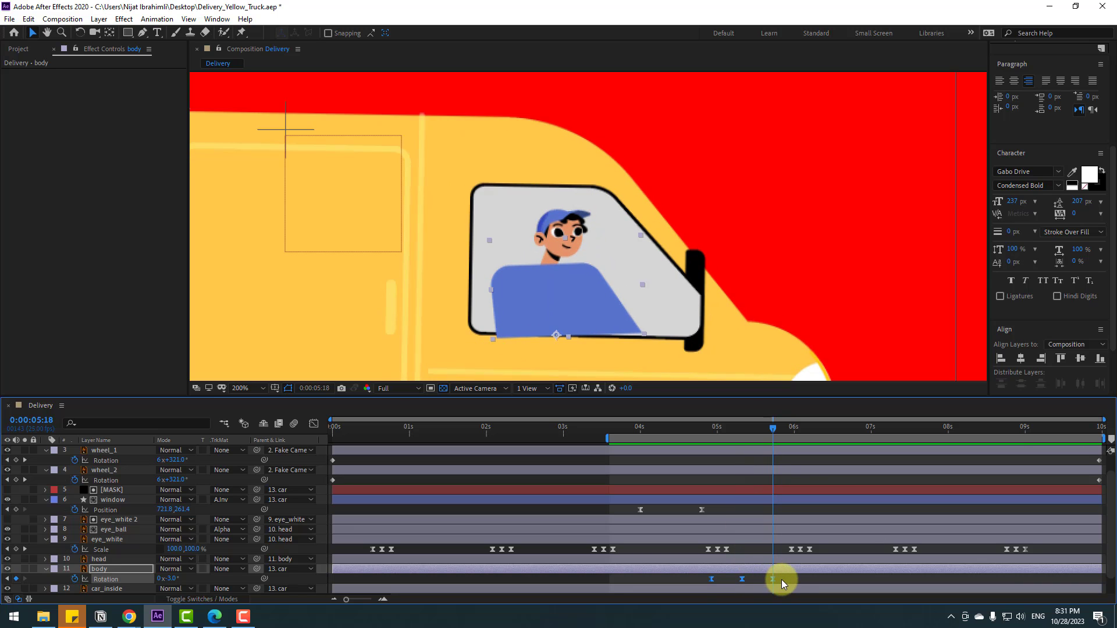
{"action": "left_click_drag", "start_coordinate": [711, 579], "coordinate": [478, 579]}
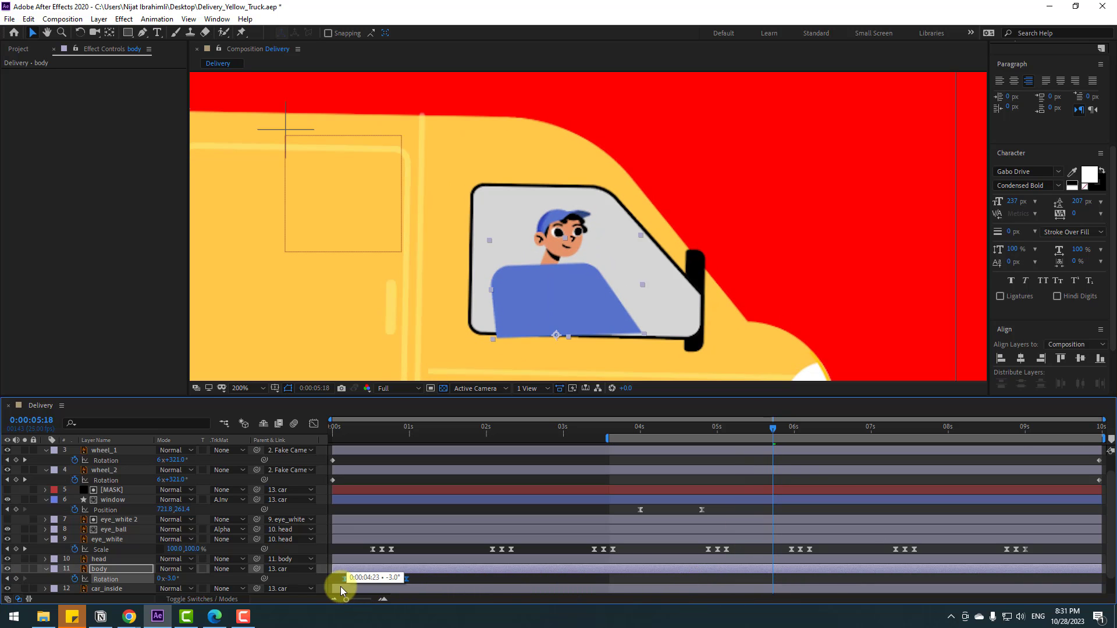
{"action": "left_click_drag", "start_coordinate": [340, 587], "coordinate": [334, 585]}
{"action": "left_click", "coordinate": [423, 581]}
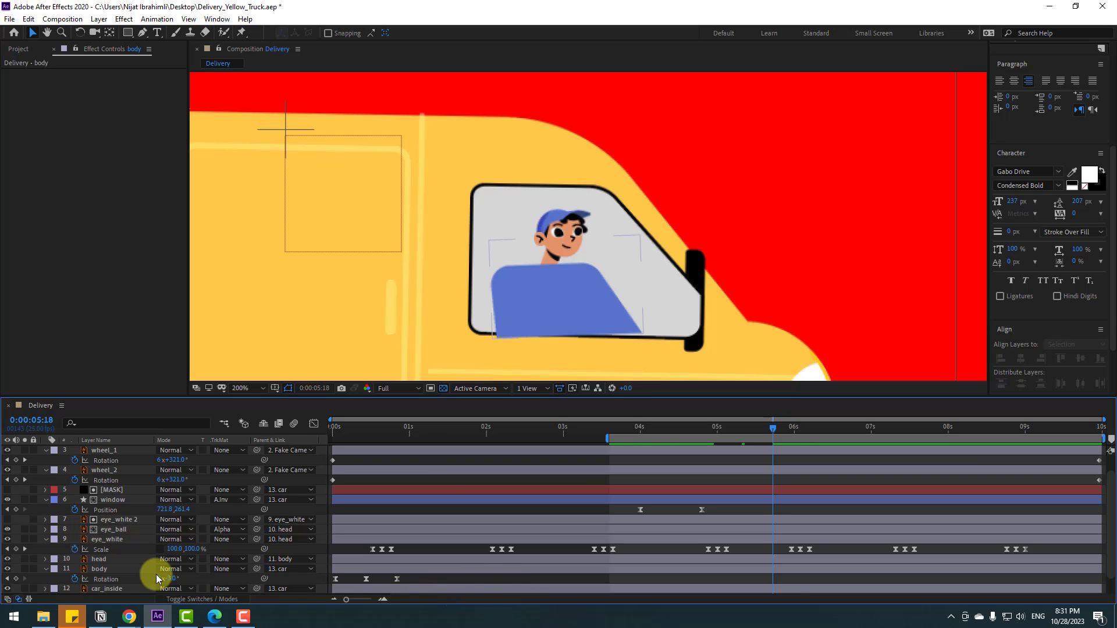
- Add the expression loopOutDuration(type = "cycle", duration = 0) to the body's Rotation and preview the looping sway
{"action": "left_click", "coordinate": [74, 579], "text": "alt"}
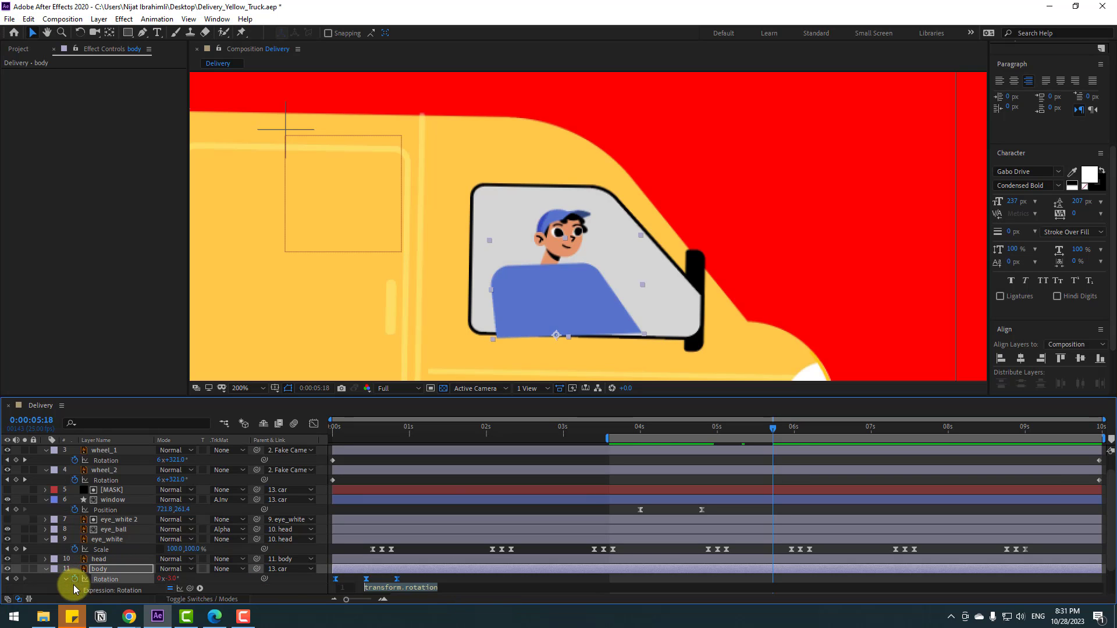
{"action": "left_click", "coordinate": [199, 588]}
{"action": "mouse_move", "coordinate": [300, 516]}
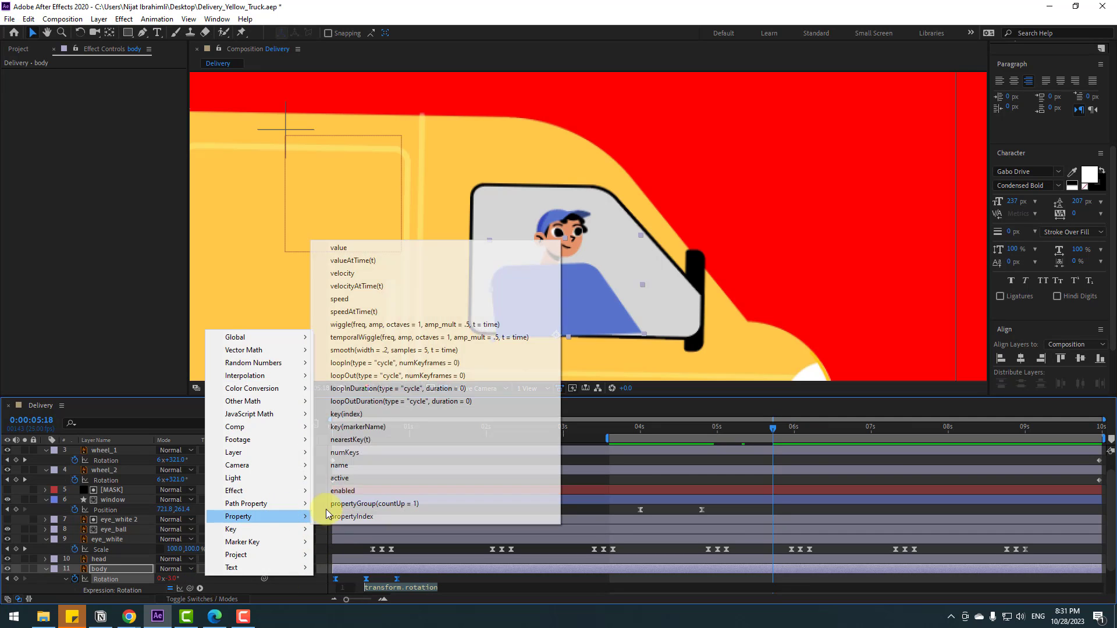
{"action": "left_click", "coordinate": [451, 402]}
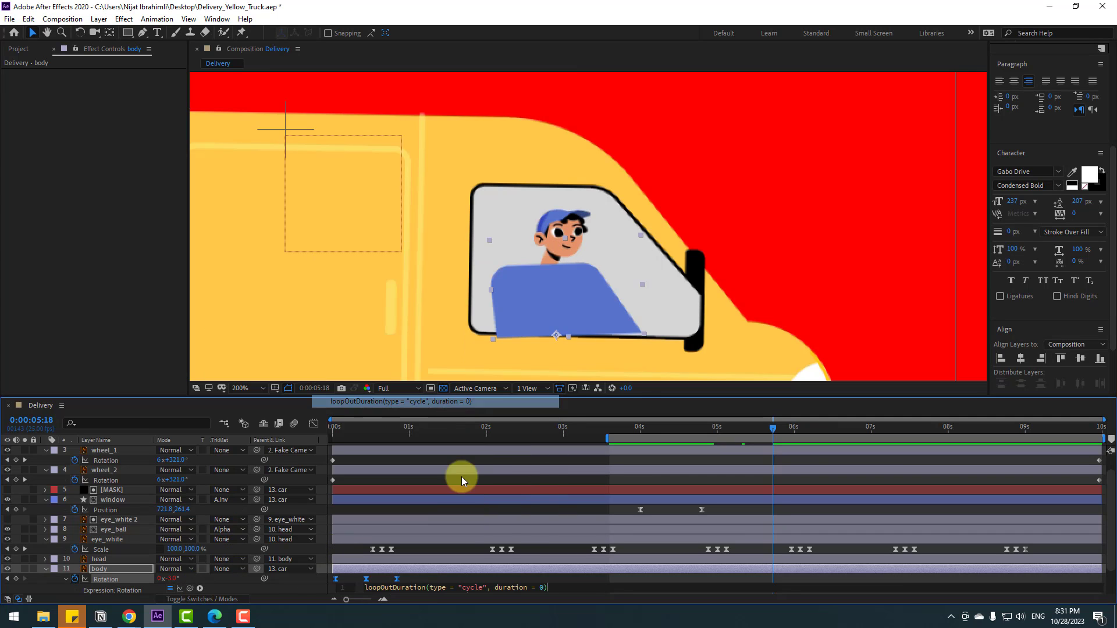
{"action": "left_click", "coordinate": [516, 577]}
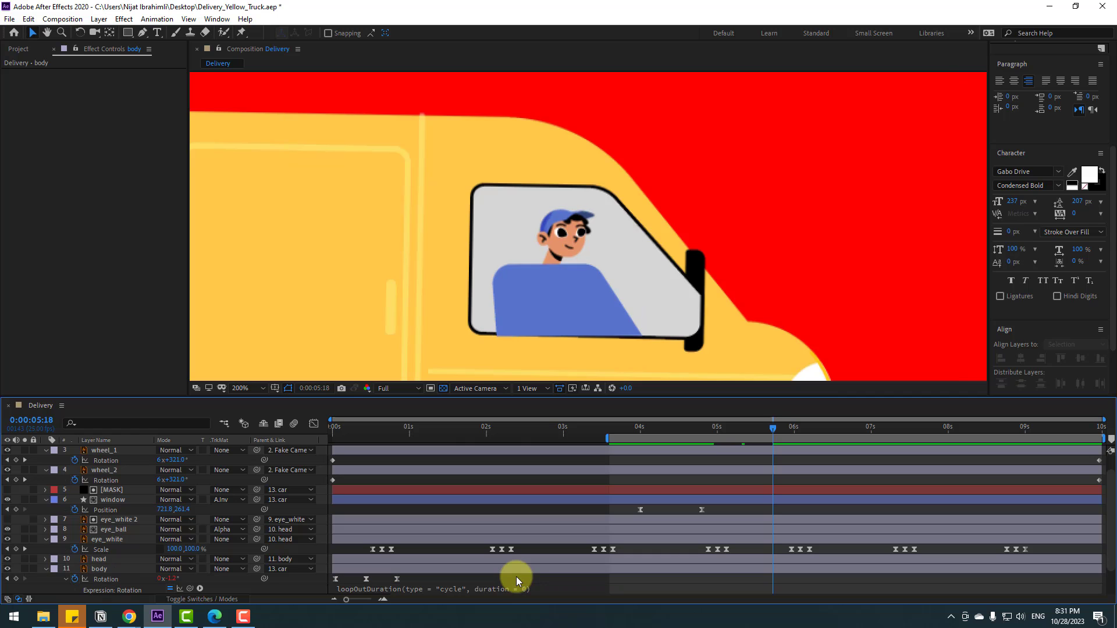
{"action": "key", "text": "space"}
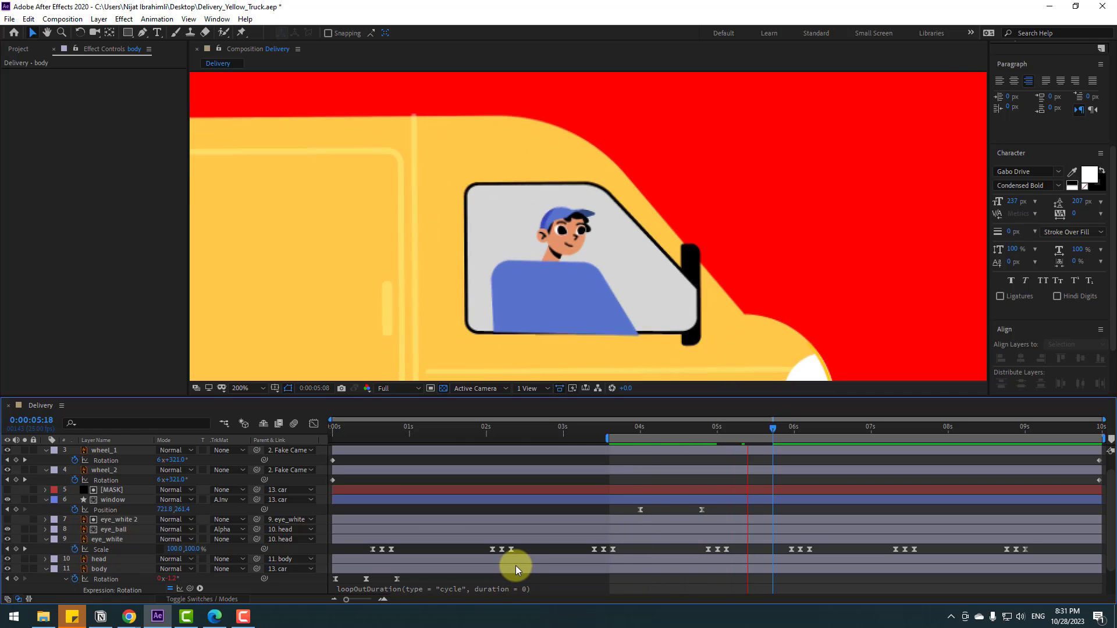
- Collapse the body layer's properties, nudge the body slightly down over the window's lower frame, and preview it
{"action": "left_click", "coordinate": [748, 429]}
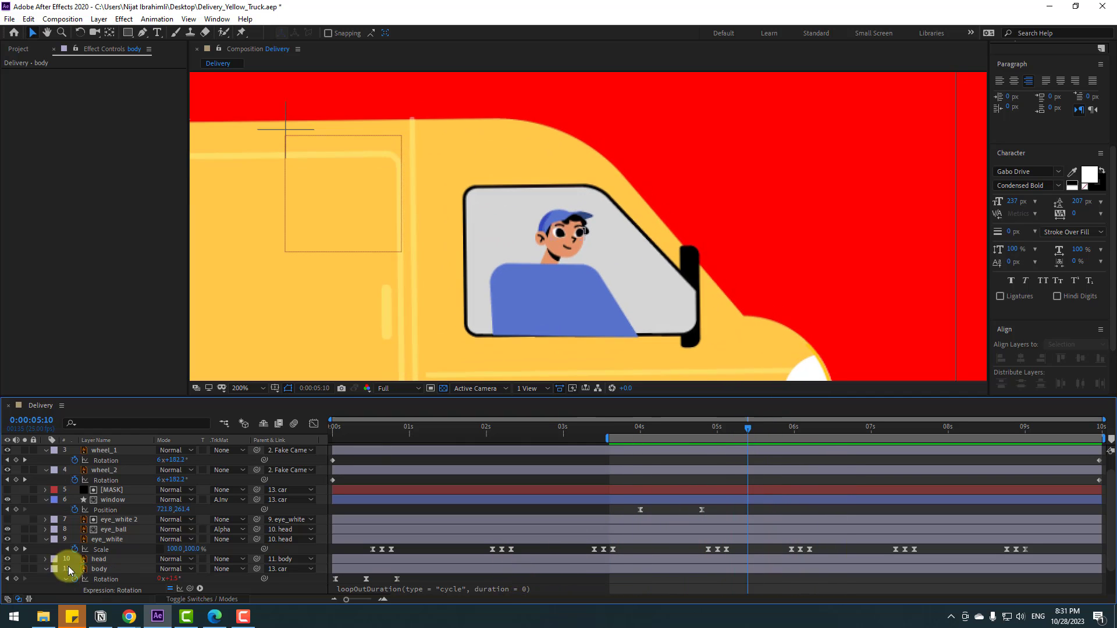
{"action": "left_click", "coordinate": [46, 569]}
{"action": "left_click", "coordinate": [97, 570]}
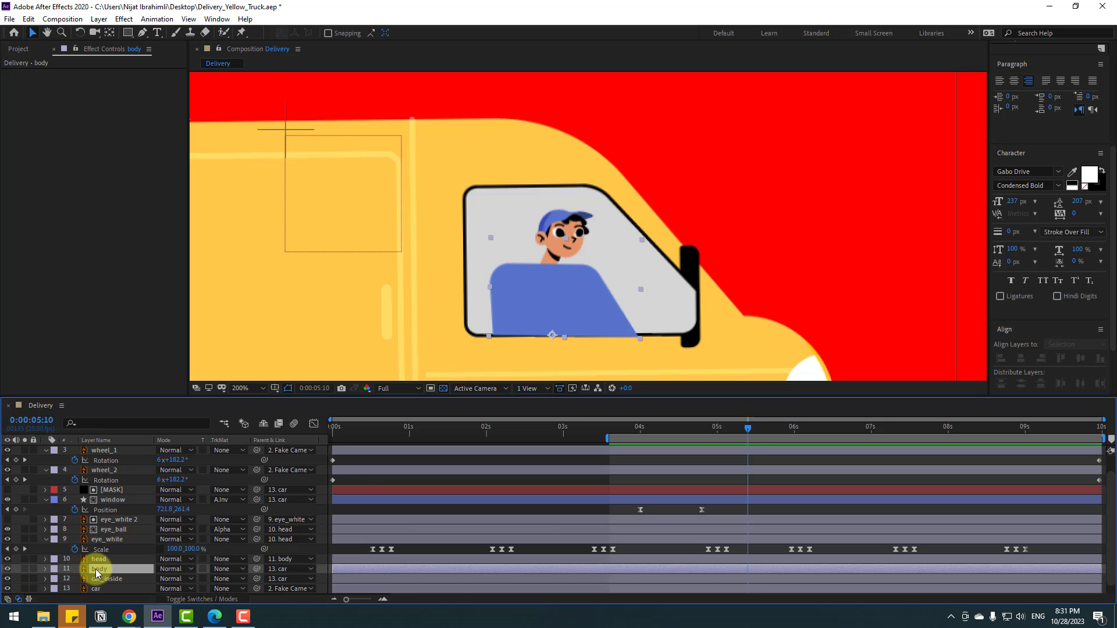
{"action": "scroll", "coordinate": [150, 558], "scroll_direction": "down", "scroll_amount": 1}
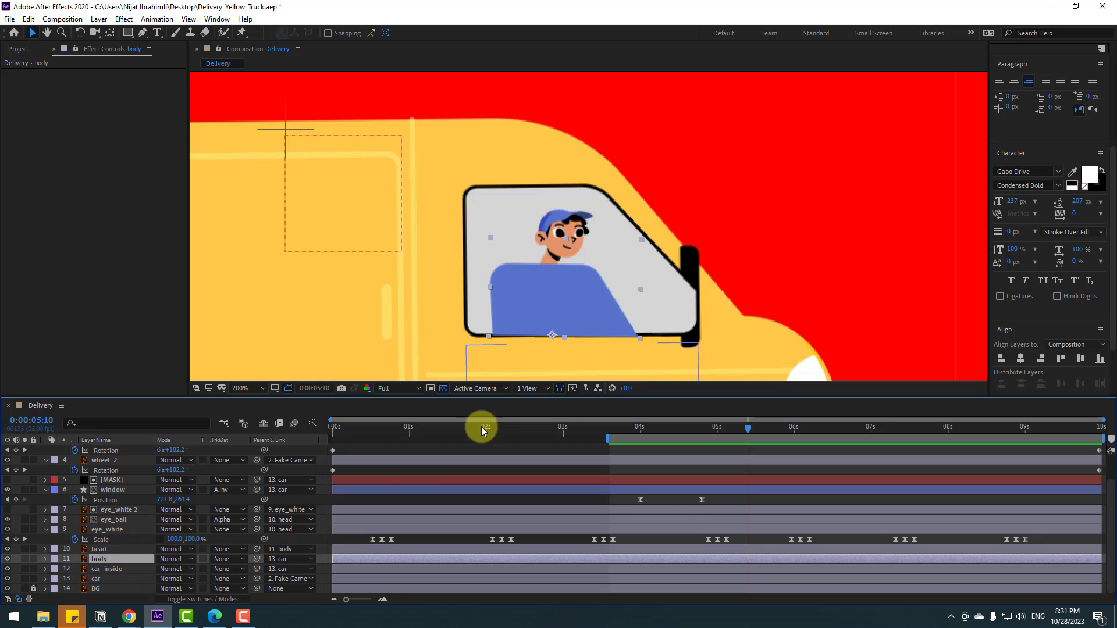
{"action": "left_click", "coordinate": [561, 316]}
{"action": "key", "text": "space"}
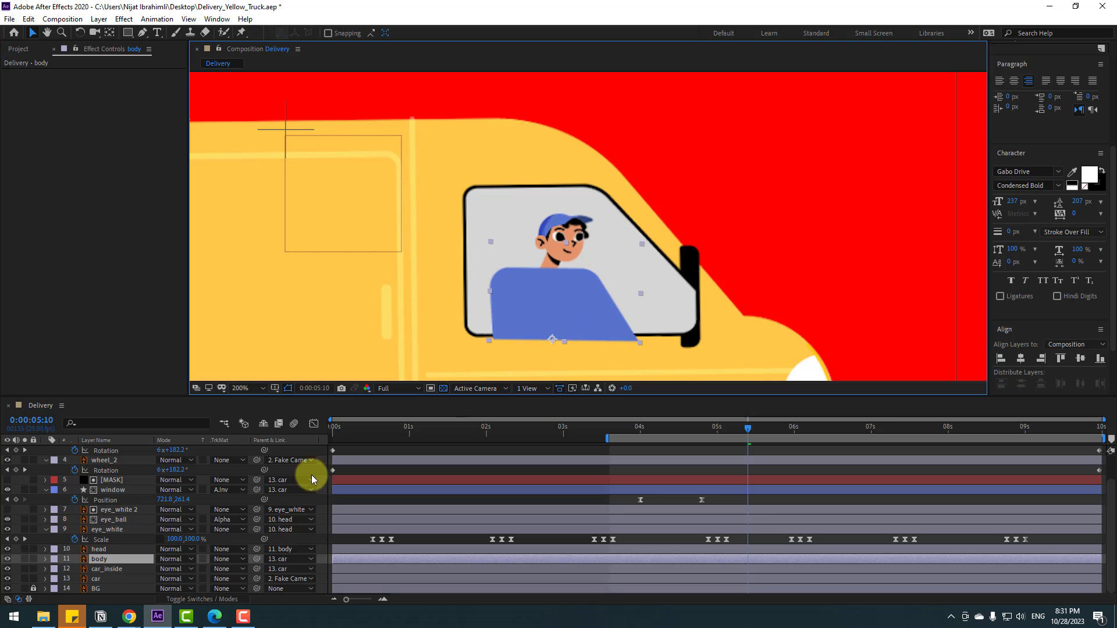
- Duplicate the MASK layer, place the copy directly above body, and set body's track matte to Alpha Inverted Matte "[MASK]"
{"action": "left_click", "coordinate": [117, 480]}
{"action": "key", "text": "ctrl+d"}
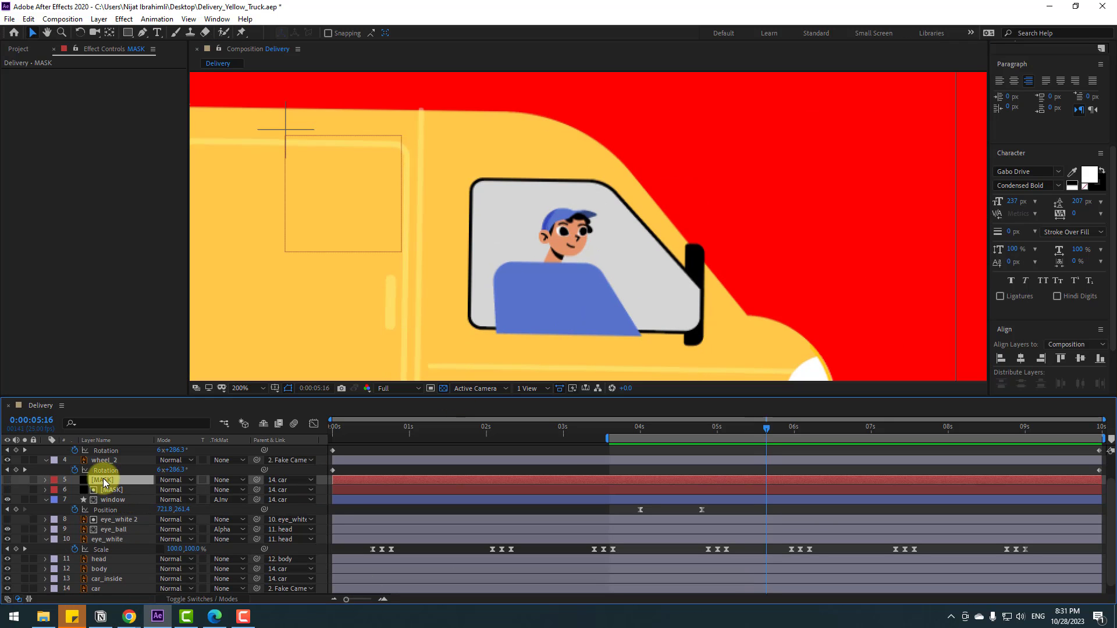
{"action": "left_click_drag", "start_coordinate": [103, 478], "coordinate": [121, 564]}
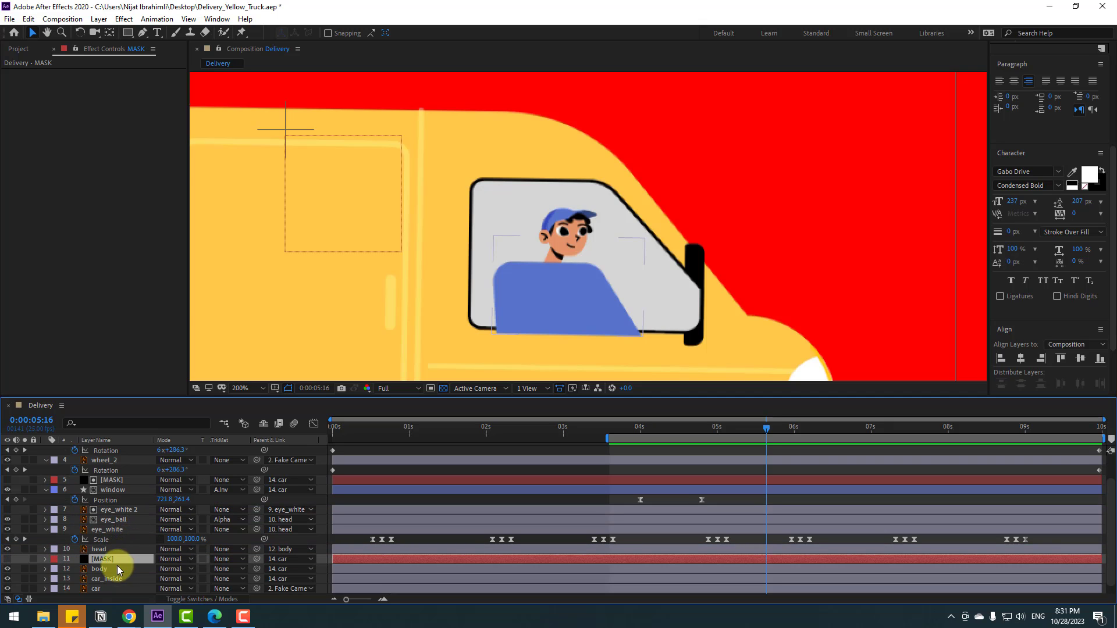
{"action": "left_click", "coordinate": [106, 571]}
{"action": "left_click", "coordinate": [228, 569]}
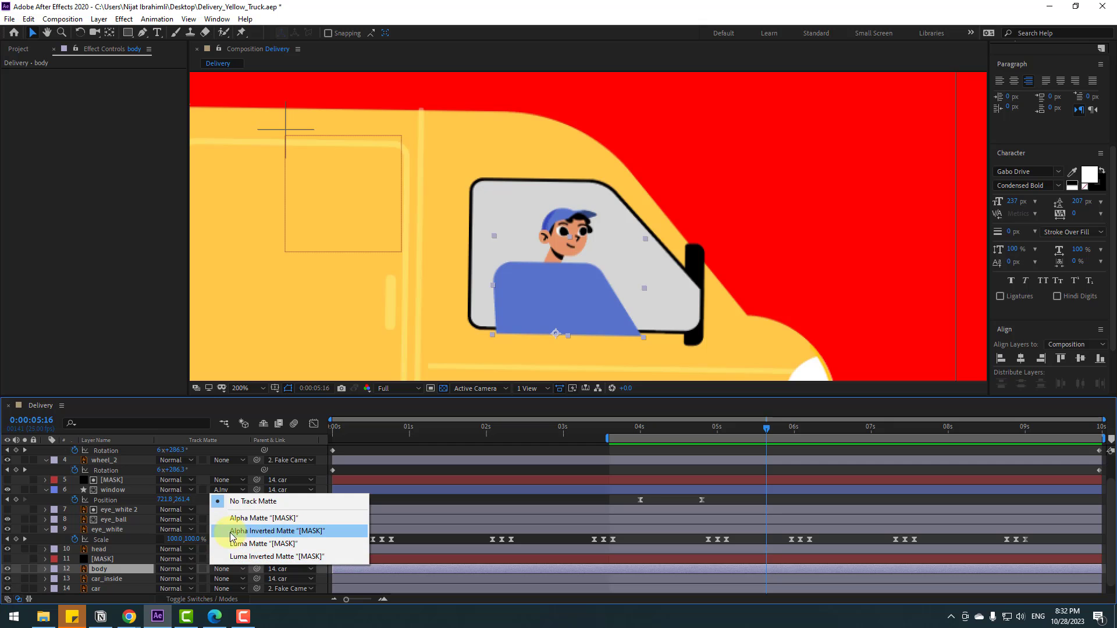
{"action": "left_click", "coordinate": [262, 531]}
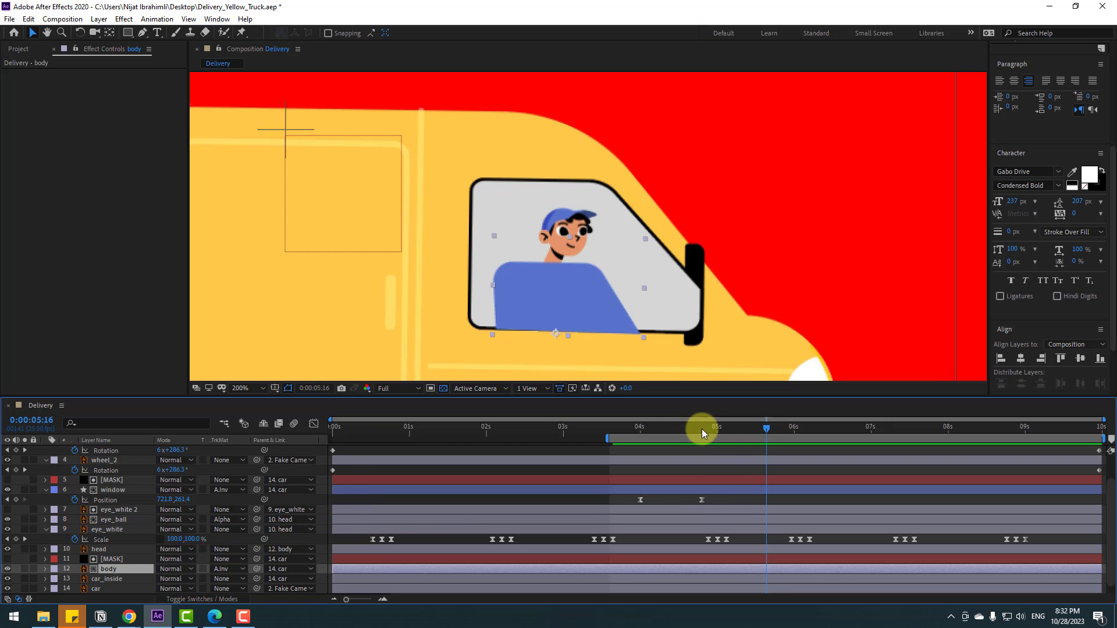
- Nudge the duplicated mask up and the body slightly down so the torso is clipped at the window's lower frame, and preview
{"action": "left_click_drag", "start_coordinate": [696, 427], "coordinate": [759, 428]}
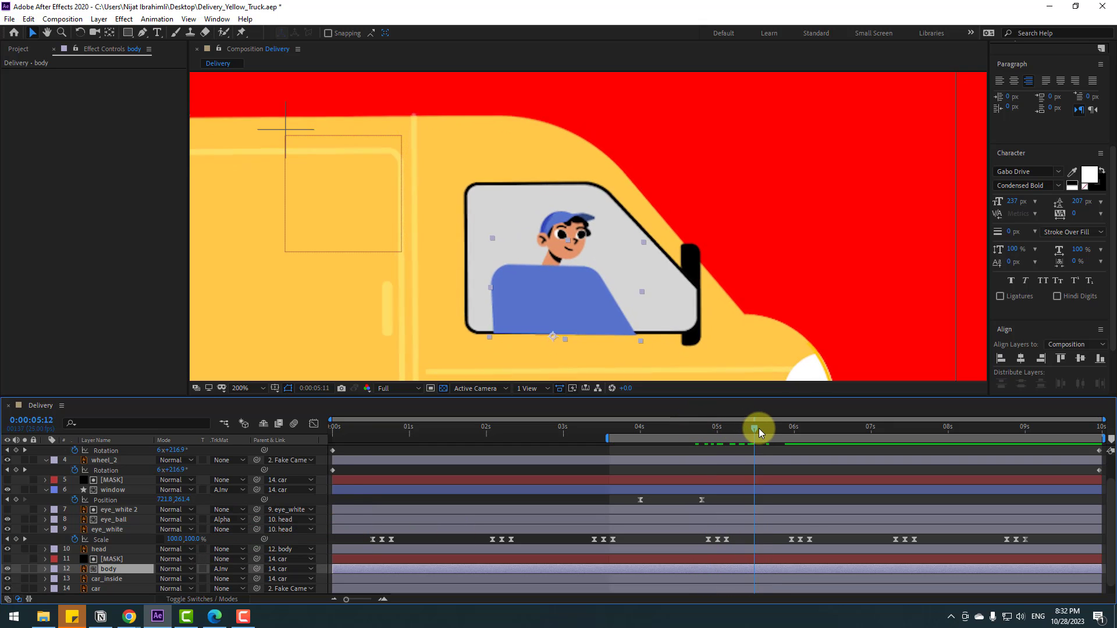
{"action": "left_click", "coordinate": [117, 570]}
{"action": "left_click", "coordinate": [113, 561]}
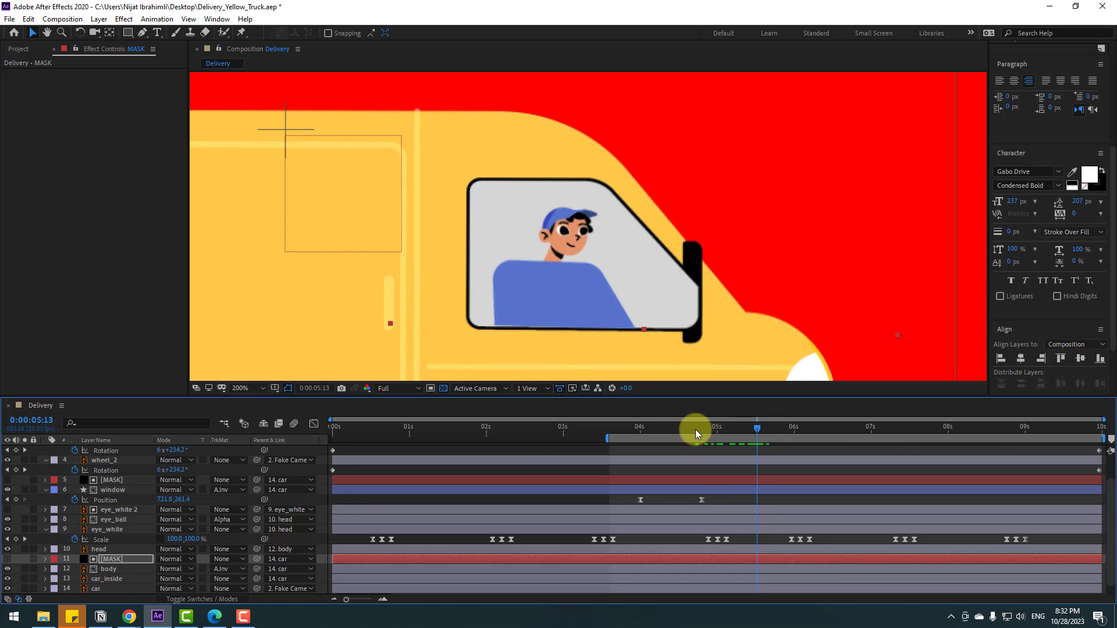
{"action": "left_click_drag", "start_coordinate": [696, 430], "coordinate": [765, 427]}
{"action": "left_click", "coordinate": [114, 571]}
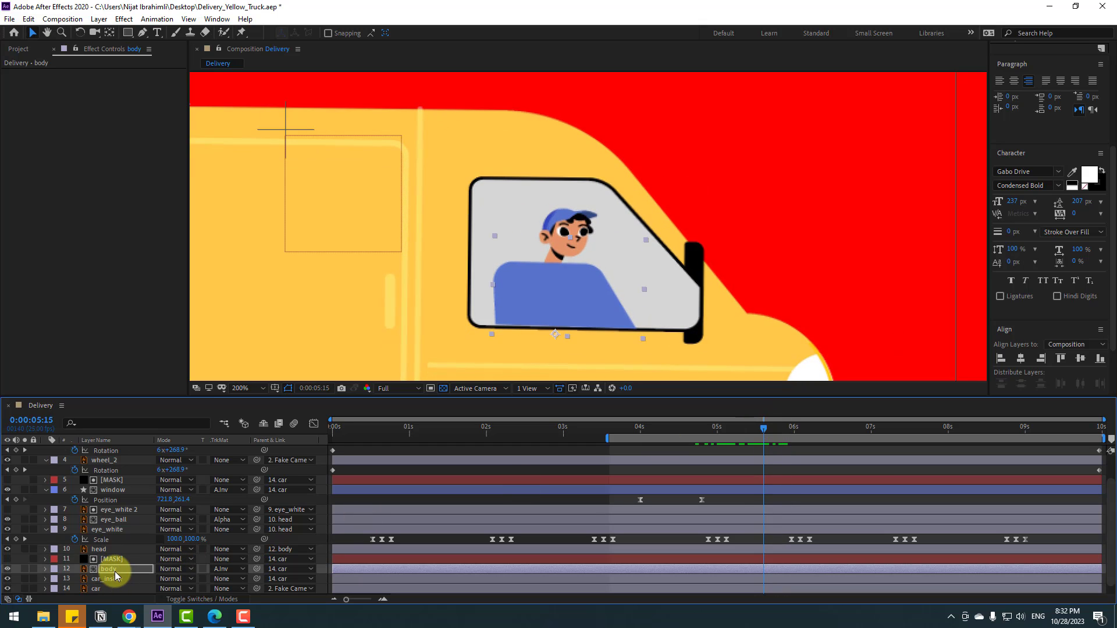
{"action": "left_click", "coordinate": [113, 560]}
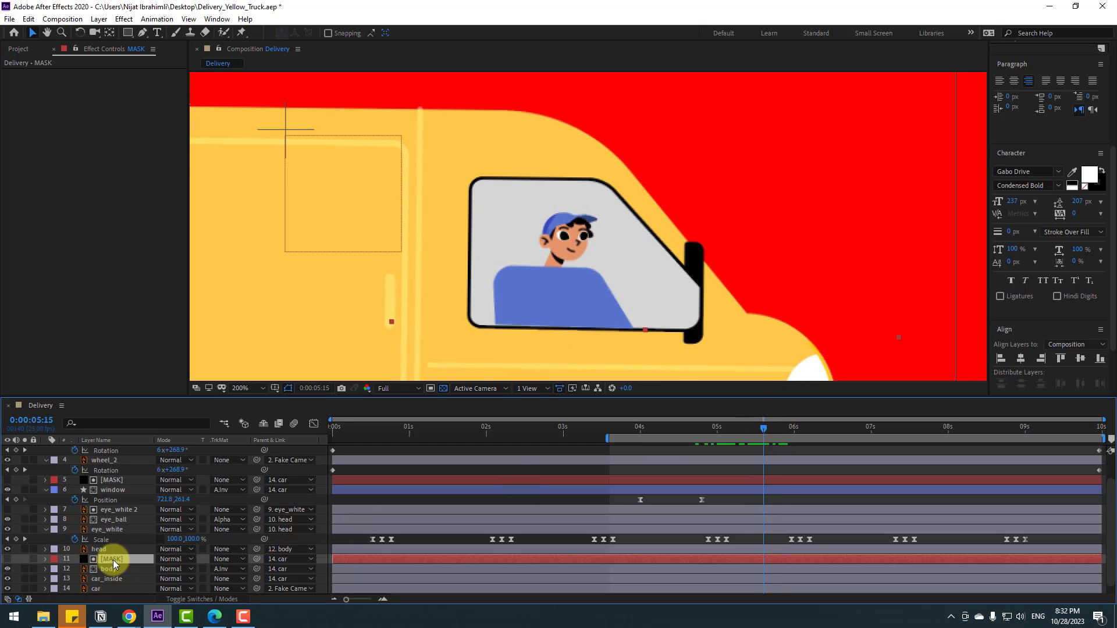
{"action": "key", "text": "Return"}
{"action": "key", "text": "space"}
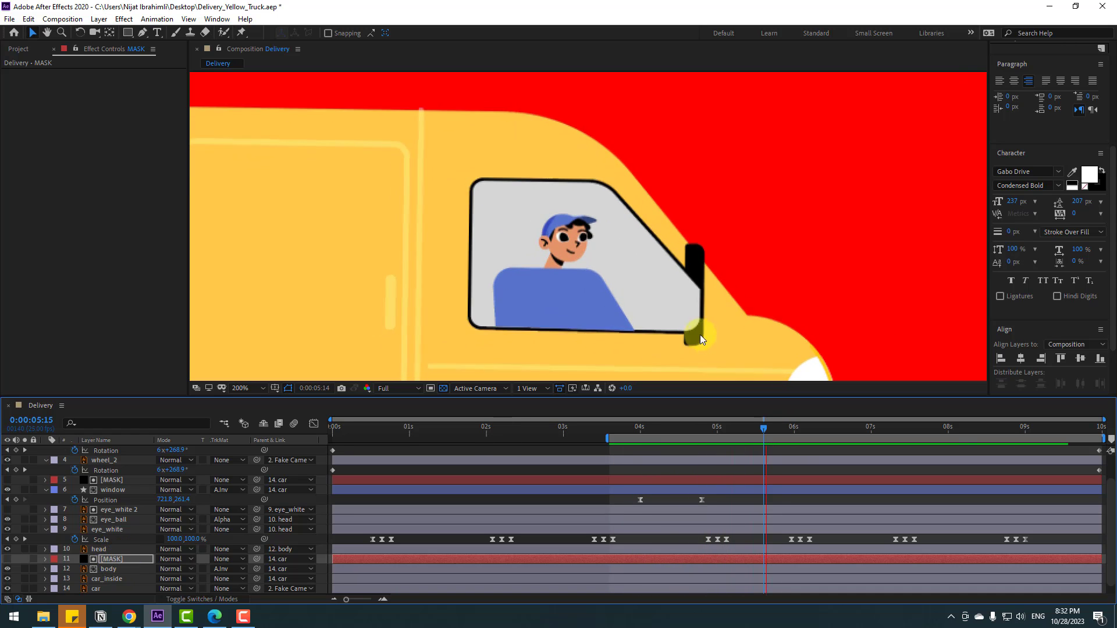
- Isolate the head layer with Solo, move its anchor point down to the base of the head, and turn Solo off
{"action": "left_click", "coordinate": [721, 428]}
{"action": "left_click", "coordinate": [99, 548]}
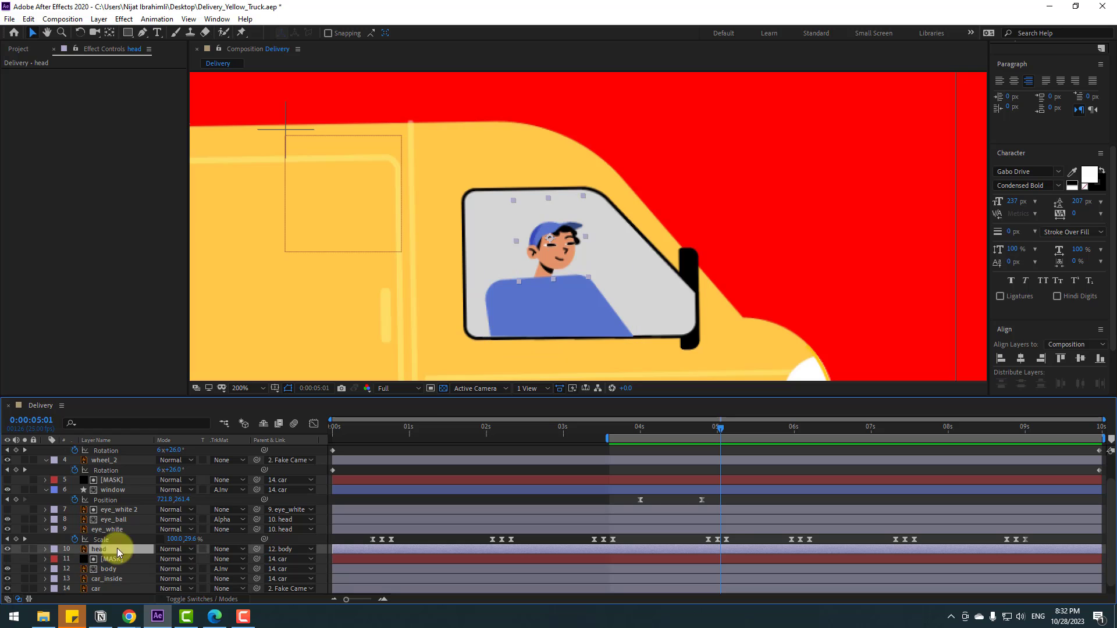
{"action": "scroll", "coordinate": [526, 281], "scroll_direction": "up", "scroll_amount": 3}
{"action": "scroll", "coordinate": [490, 309], "scroll_direction": "down", "scroll_amount": 1}
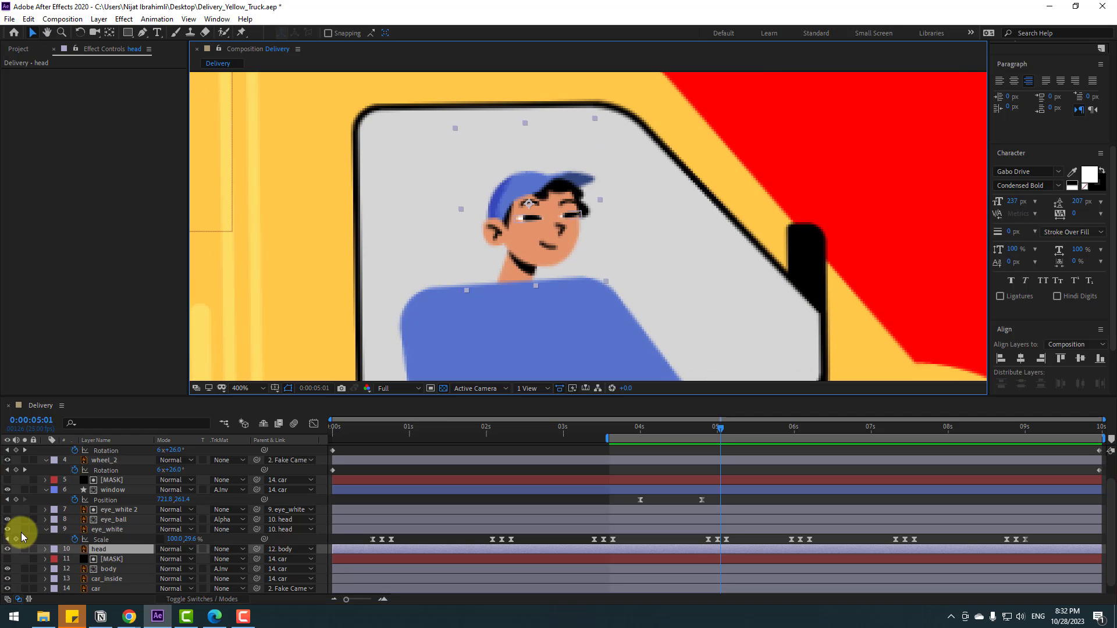
{"action": "left_click", "coordinate": [24, 549]}
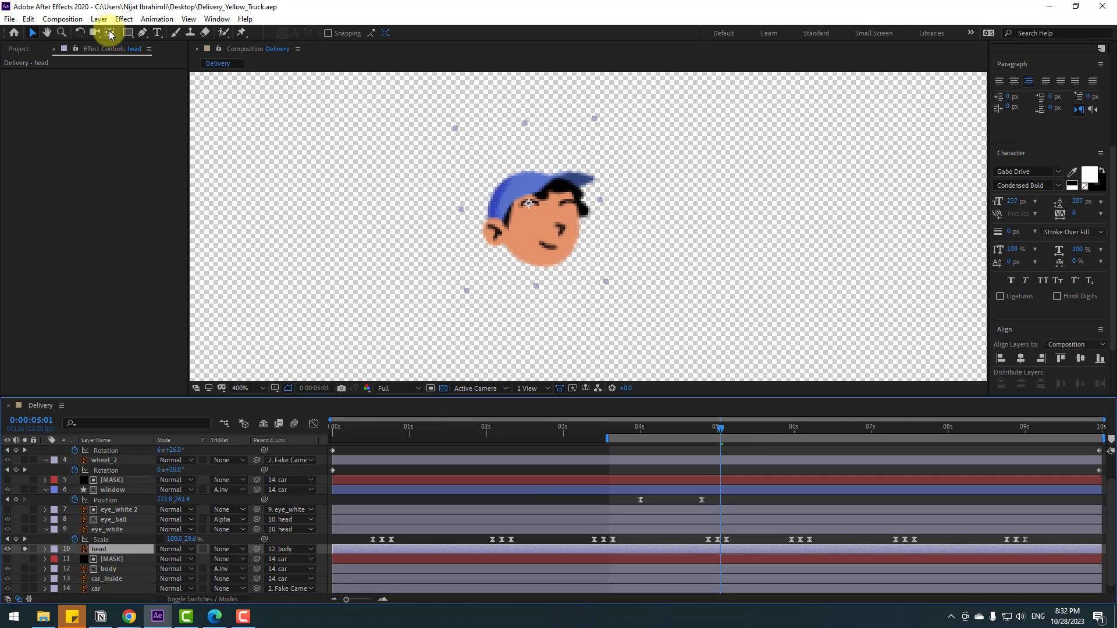
{"action": "left_click", "coordinate": [109, 33]}
{"action": "left_click_drag", "start_coordinate": [529, 203], "coordinate": [525, 257]}
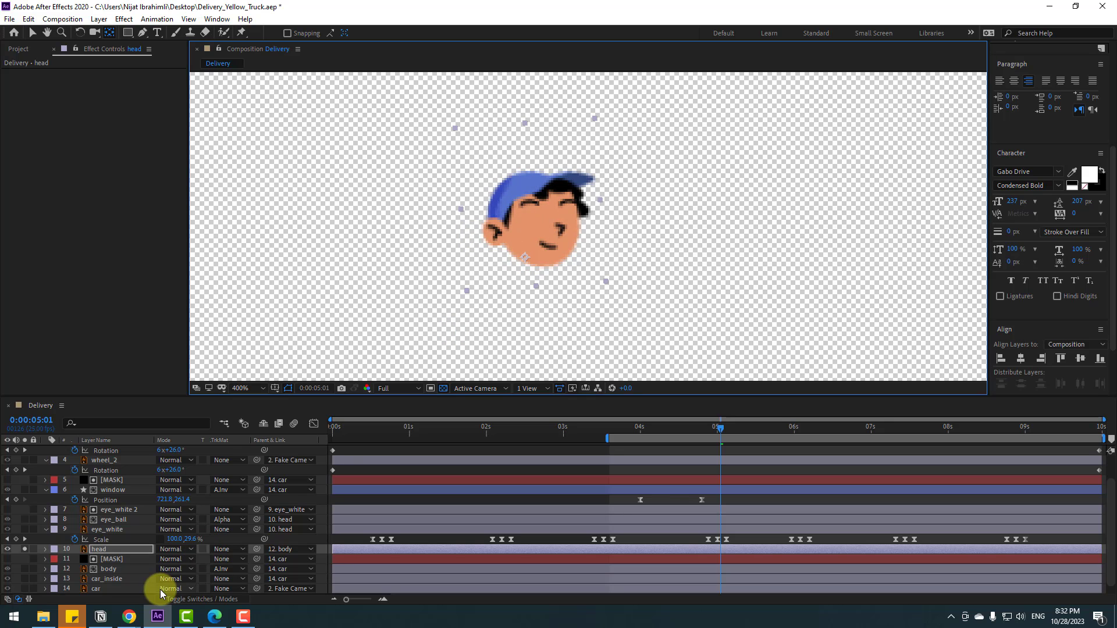
{"action": "left_click", "coordinate": [25, 550]}
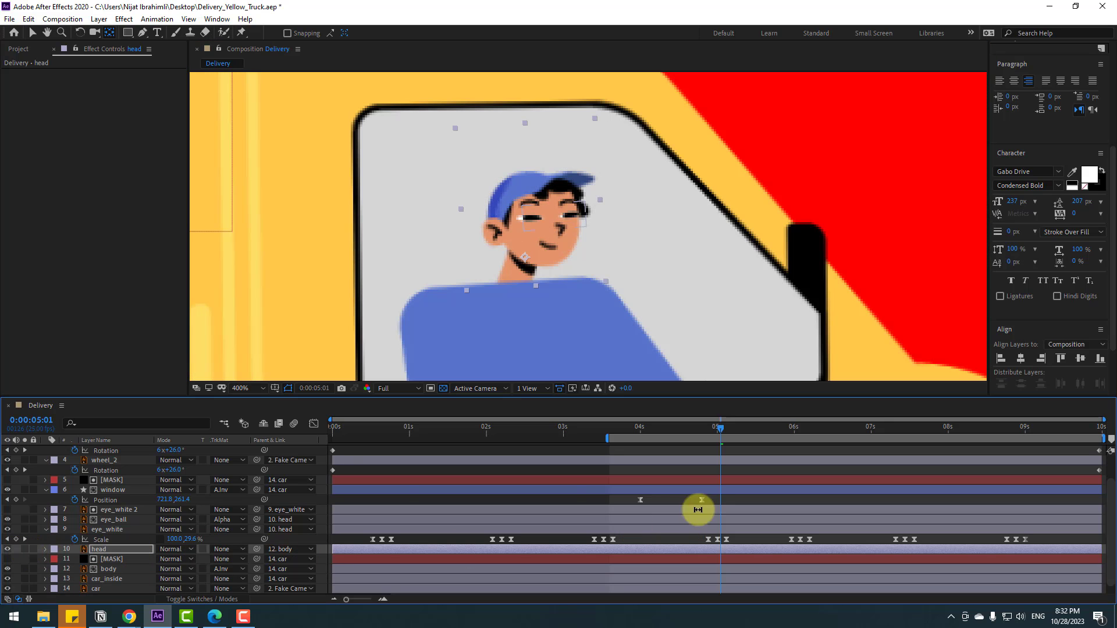
{"action": "left_click", "coordinate": [32, 32]}
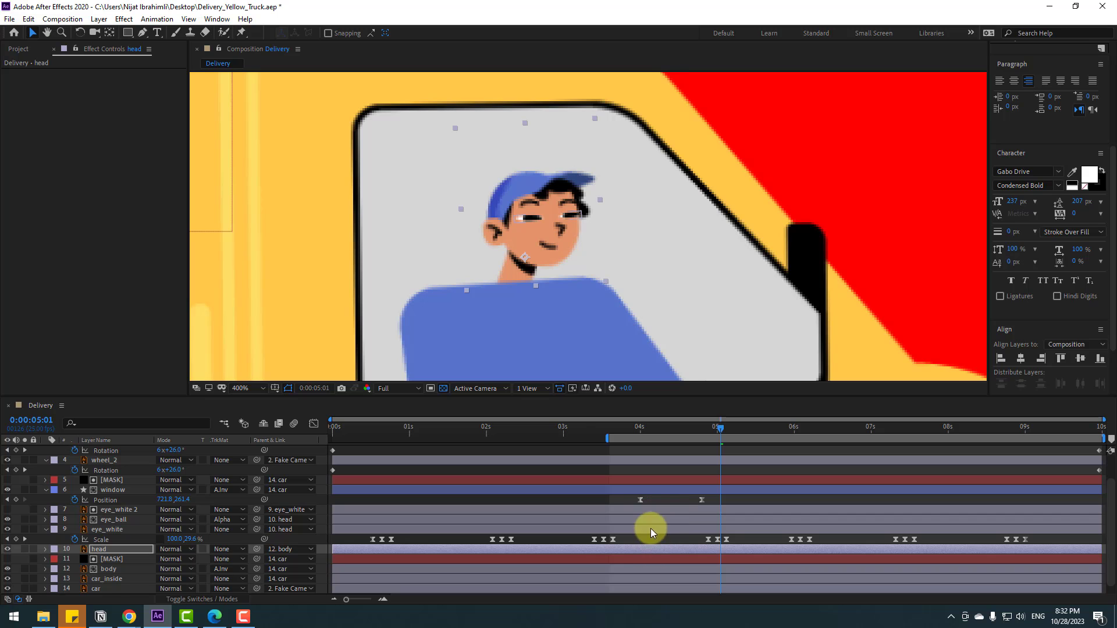
- Keyframe the head's Rotation at 0° at 5:01 and 15° at 5:11, and apply Easy Ease to both keyframes
{"action": "key", "text": "r"}
{"action": "left_click", "coordinate": [74, 559]}
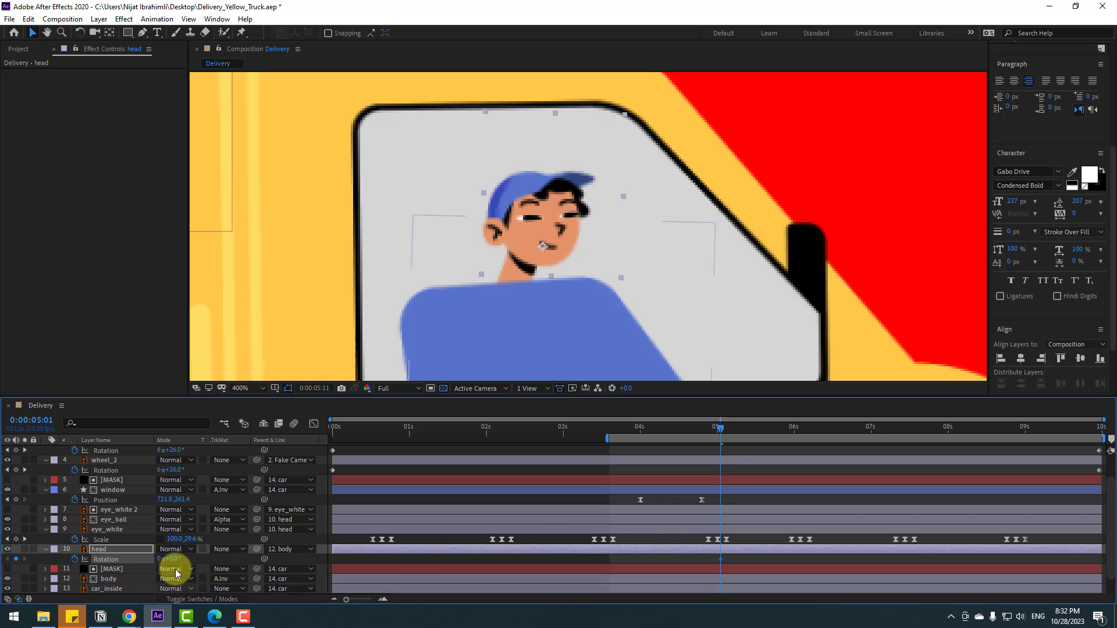
{"action": "key", "text": "shift+Page_Down"}
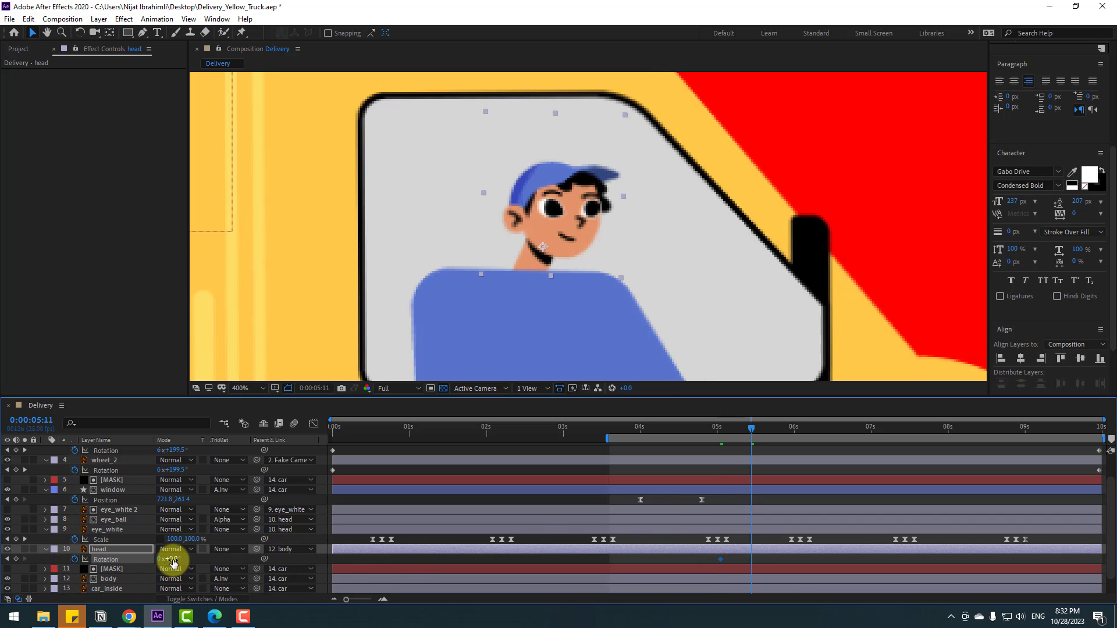
{"action": "left_click_drag", "start_coordinate": [173, 562], "coordinate": [180, 562]}
{"action": "left_click_drag", "start_coordinate": [771, 557], "coordinate": [721, 560]}
{"action": "right_click", "coordinate": [722, 560]}
{"action": "mouse_move", "coordinate": [735, 554]}
{"action": "left_click", "coordinate": [890, 475]}
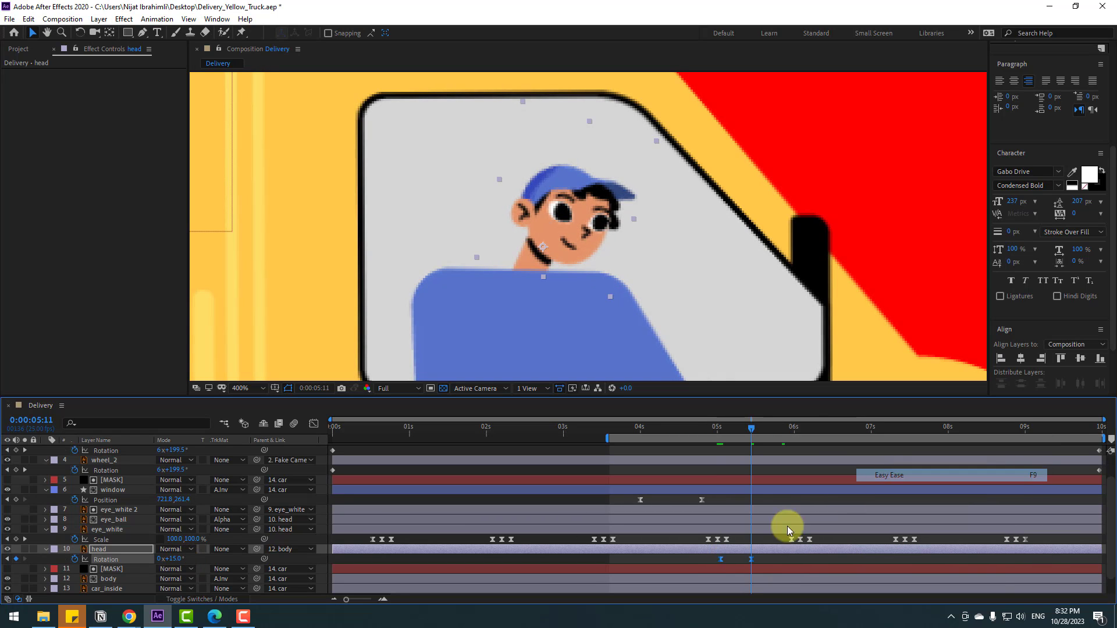
- Start keyframing the head's Position at 5:01 and lower the head to 56.0, 13.4 for its tilted pose
{"action": "key", "text": "shift+p"}
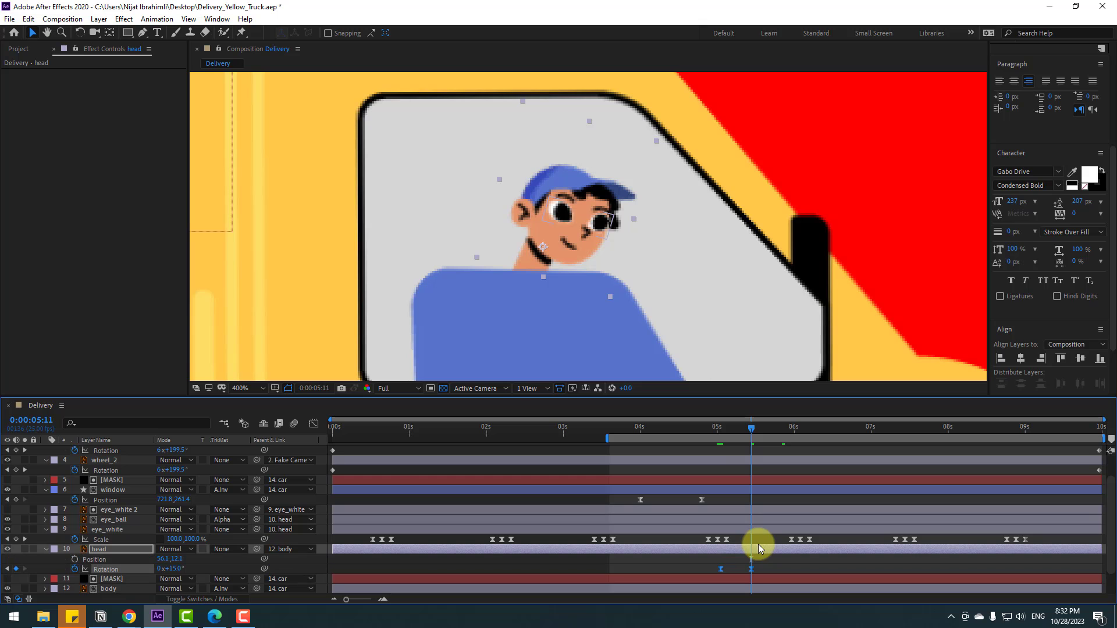
{"action": "left_click_drag", "start_coordinate": [731, 424], "coordinate": [721, 422]}
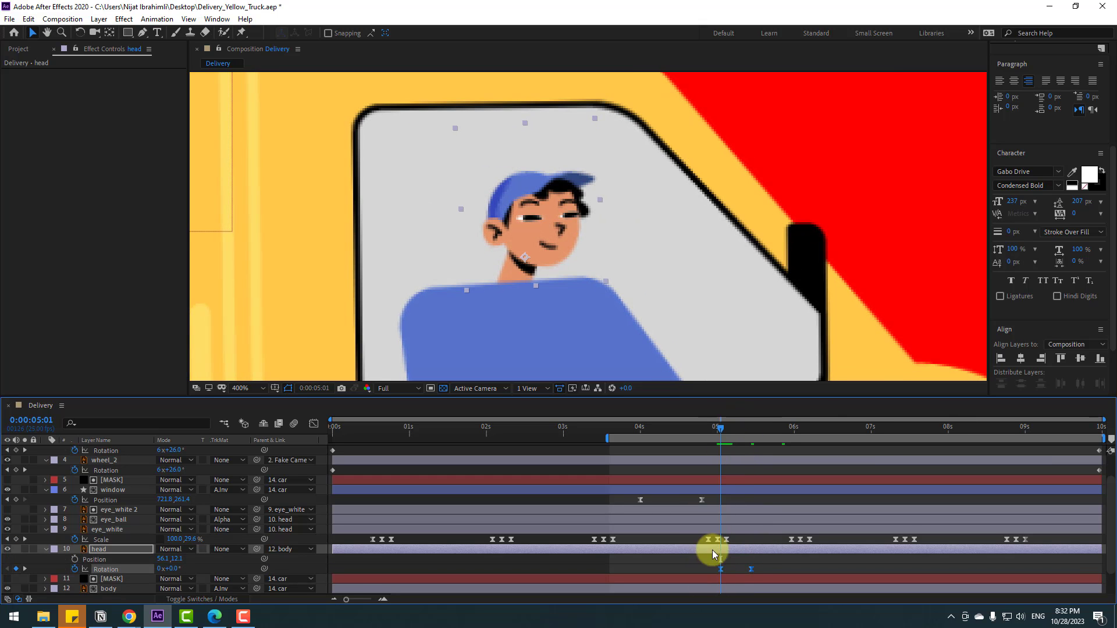
{"action": "left_click", "coordinate": [619, 572]}
{"action": "left_click", "coordinate": [98, 560]}
{"action": "left_click", "coordinate": [79, 560]}
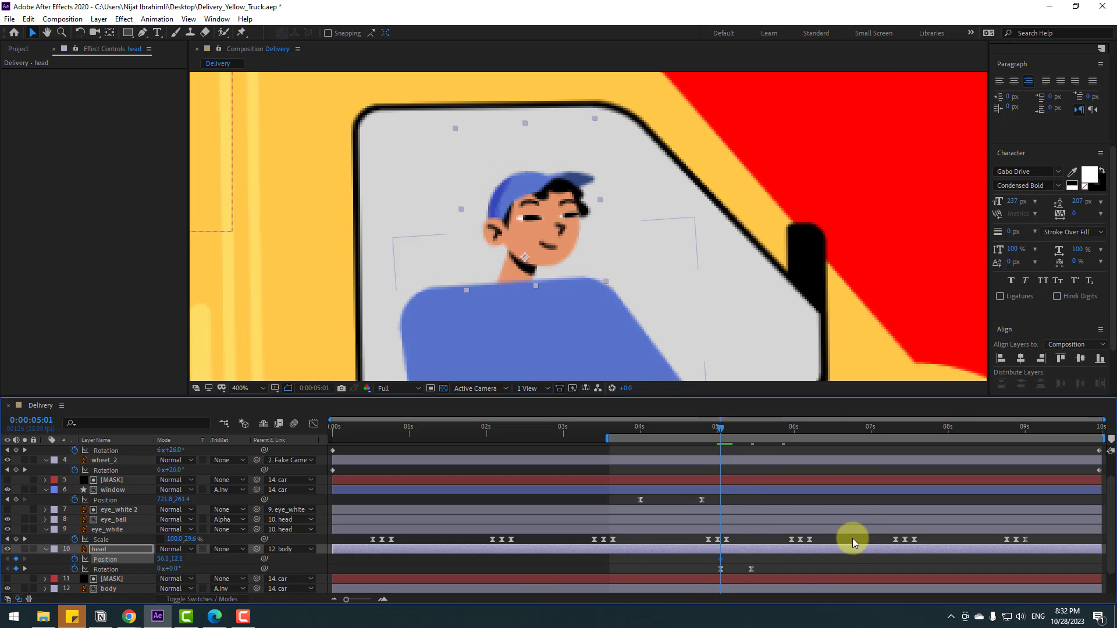
{"action": "left_click_drag", "start_coordinate": [720, 433], "coordinate": [754, 428]}
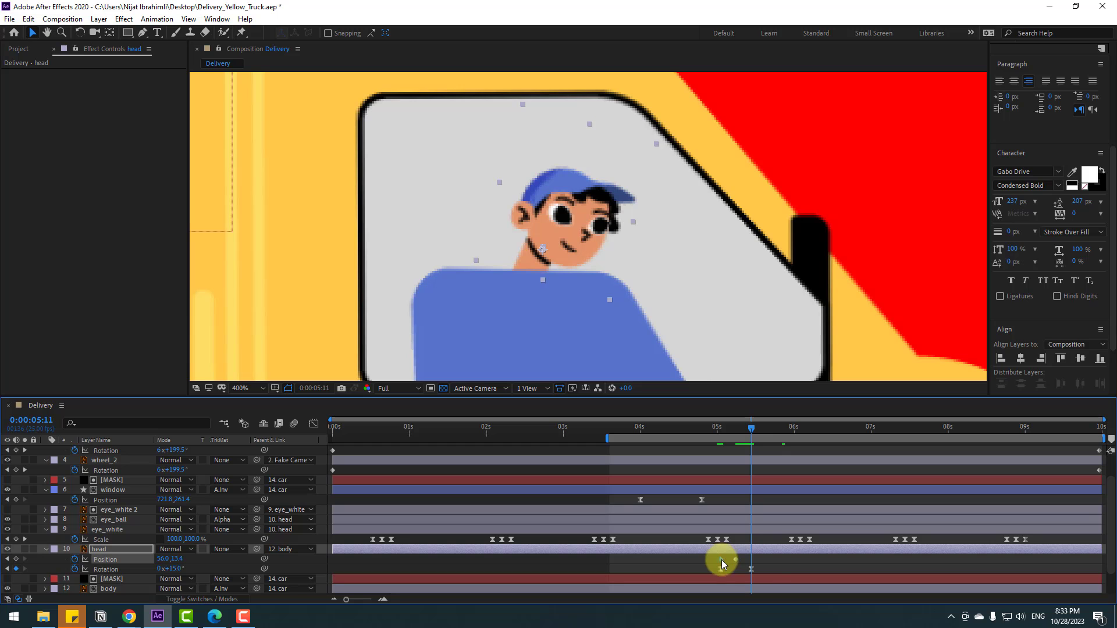
- Copy the head's raised Position keyframe to 5:11, place the lowered one midway, and apply Easy Ease to all three Position keyframes
{"action": "key", "text": "ctrl+v"}
{"action": "left_click_drag", "start_coordinate": [764, 563], "coordinate": [717, 558]}
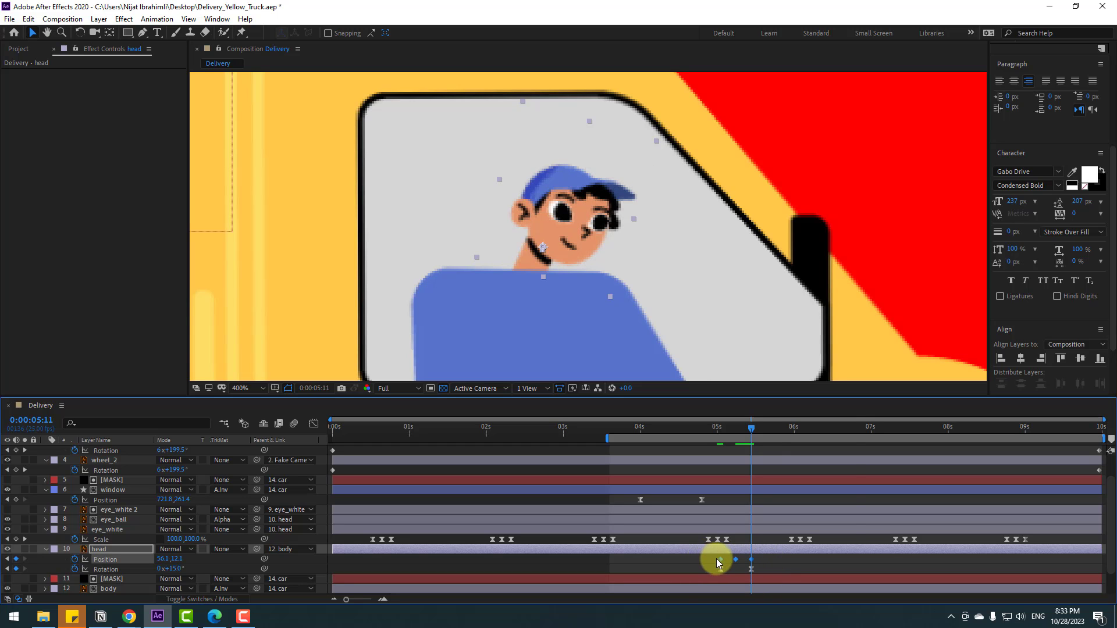
{"action": "right_click", "coordinate": [720, 560]}
{"action": "mouse_move", "coordinate": [756, 552]}
{"action": "left_click", "coordinate": [926, 474]}
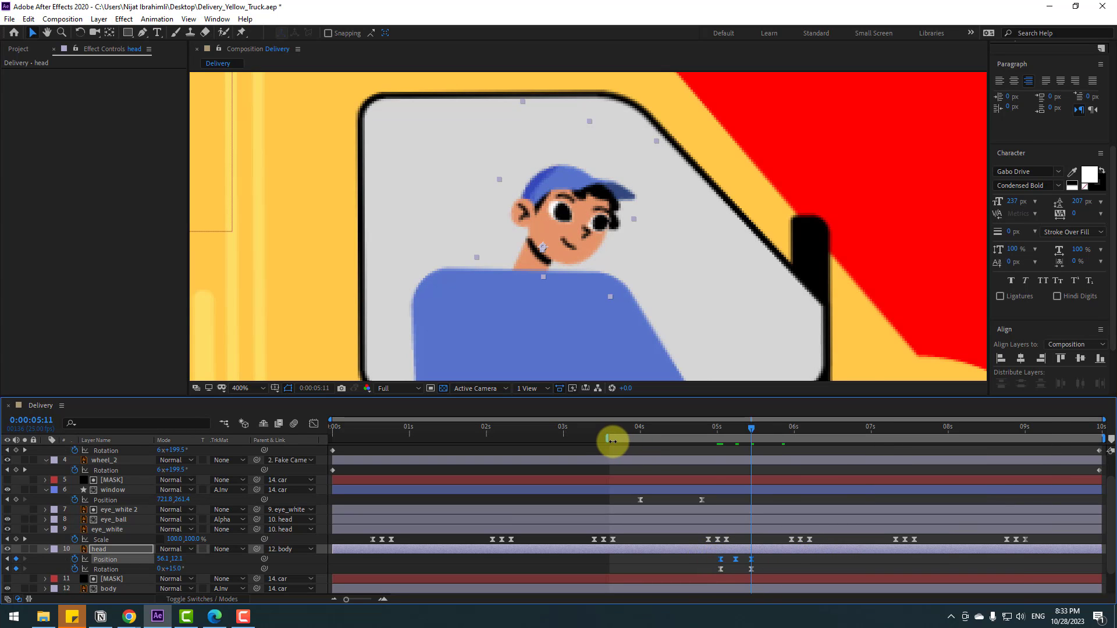
- Preview the head tilt and shift its Position and Rotation keyframes earlier so the movement begins shortly before the 4-second mark
{"action": "left_click_drag", "start_coordinate": [608, 439], "coordinate": [611, 441]}
{"action": "key", "text": "space"}
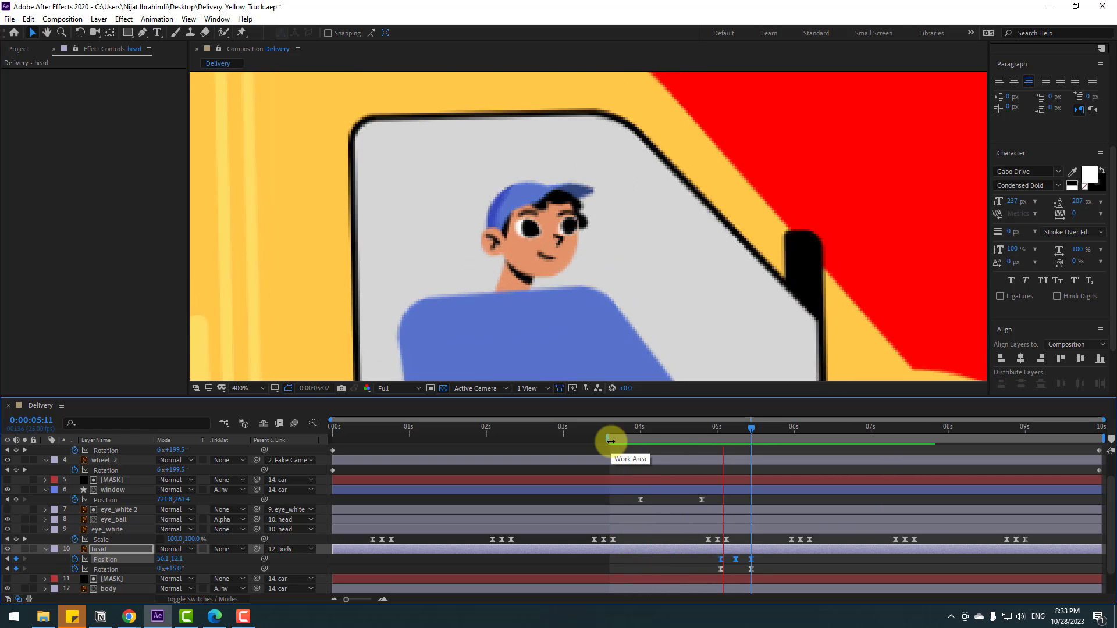
{"action": "key", "text": "space"}
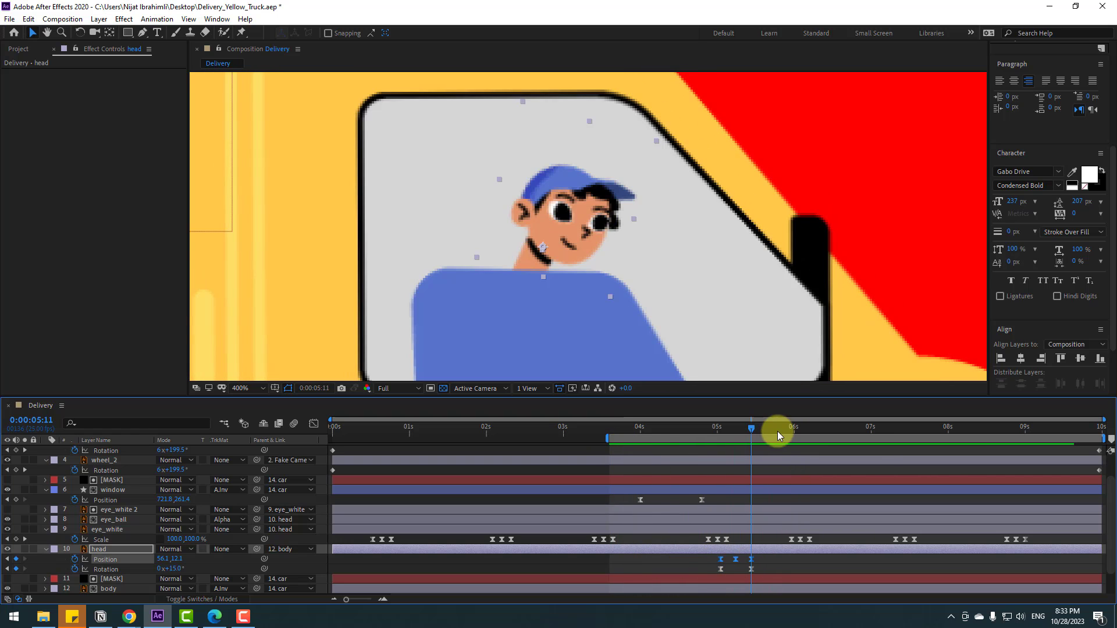
{"action": "left_click_drag", "start_coordinate": [777, 431], "coordinate": [805, 432]}
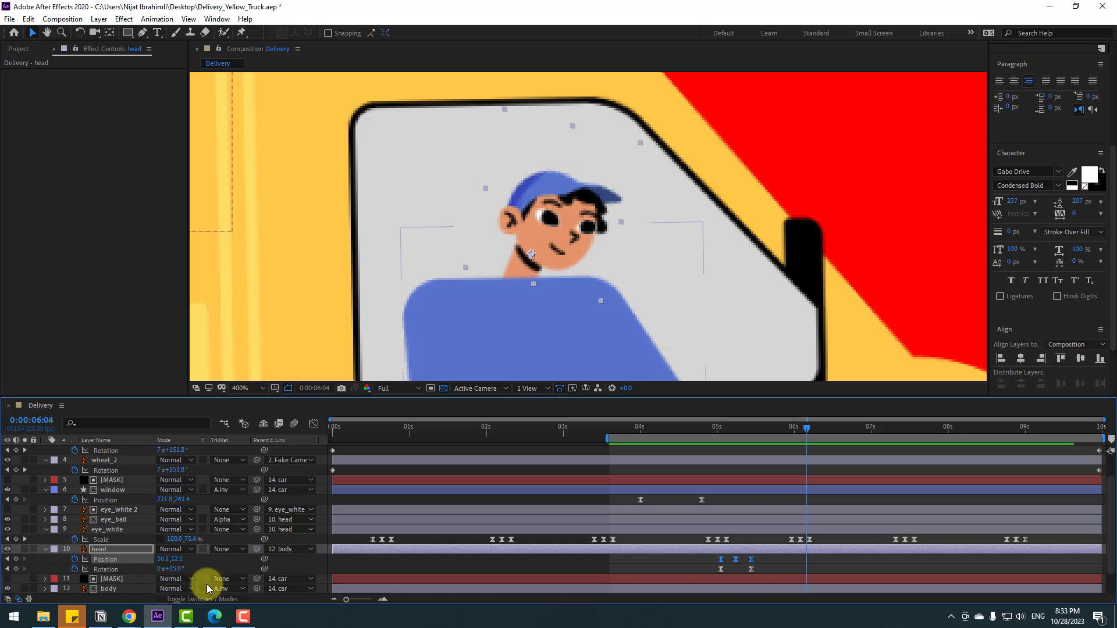
{"action": "left_click_drag", "start_coordinate": [715, 572], "coordinate": [607, 574]}
- Keyframe the head's Rotation at 15° at 5:07 and tilt it back to -6° at 5:17
{"action": "left_click_drag", "start_coordinate": [564, 429], "coordinate": [739, 427]}
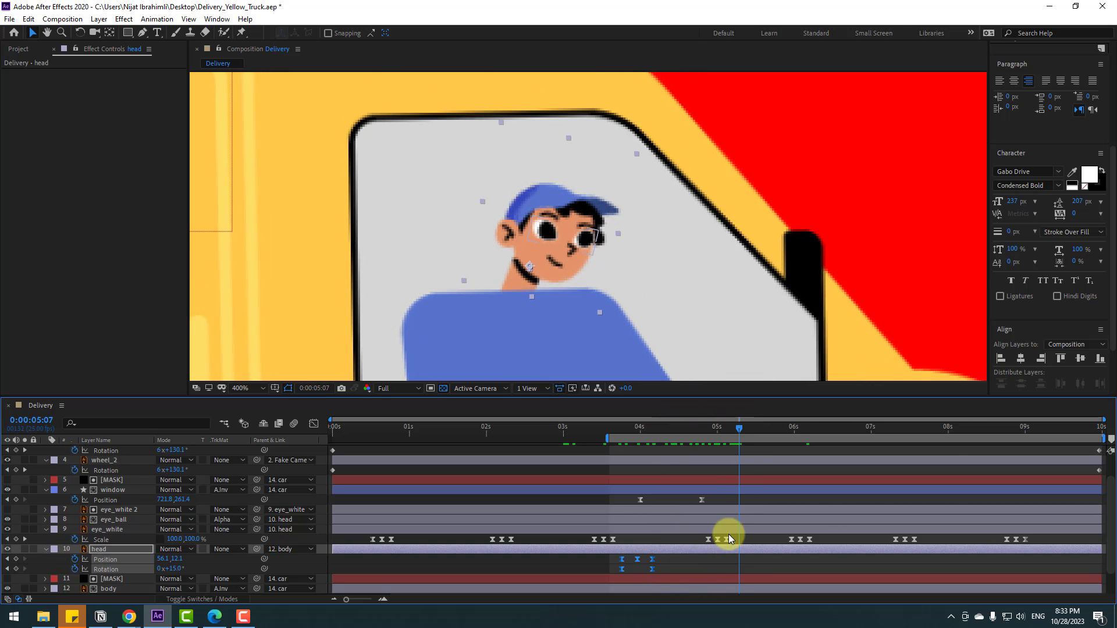
{"action": "left_click", "coordinate": [710, 558]}
{"action": "left_click", "coordinate": [14, 568]}
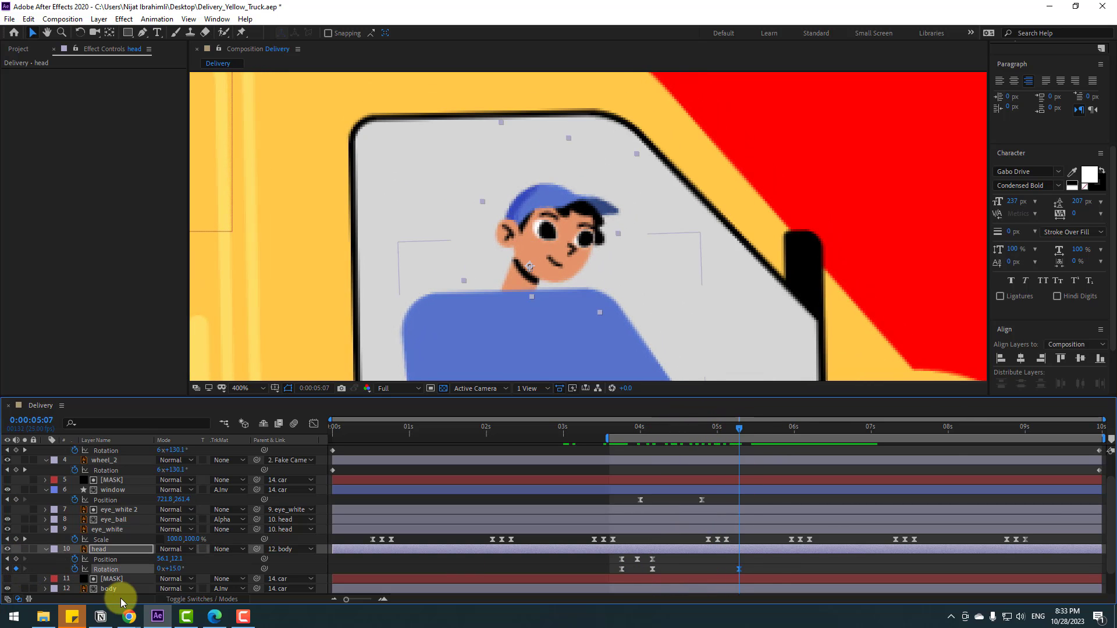
{"action": "key", "text": "shift+Page_Down"}
{"action": "left_click_drag", "start_coordinate": [172, 569], "coordinate": [161, 569]}
- Hold the head's Rotation at -6° with a keyframe at 6:19 and set it to 10° at 7:04
{"action": "left_click_drag", "start_coordinate": [836, 428], "coordinate": [852, 427]}
{"action": "left_click", "coordinate": [16, 569]}
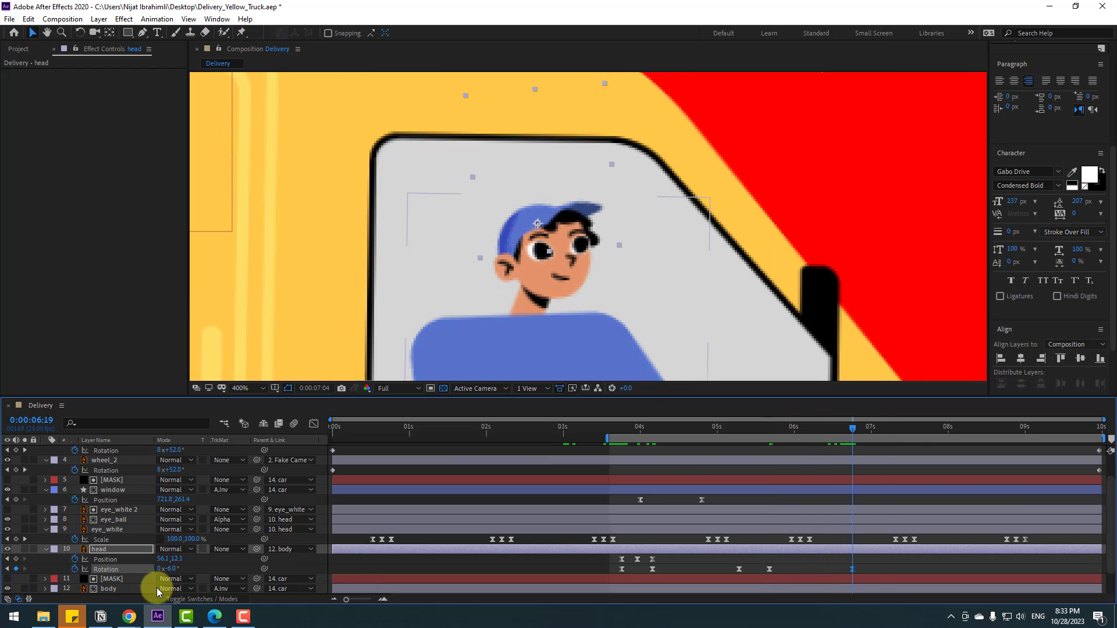
{"action": "key", "text": "shift+Page_Down"}
{"action": "left_click_drag", "start_coordinate": [167, 569], "coordinate": [185, 567]}
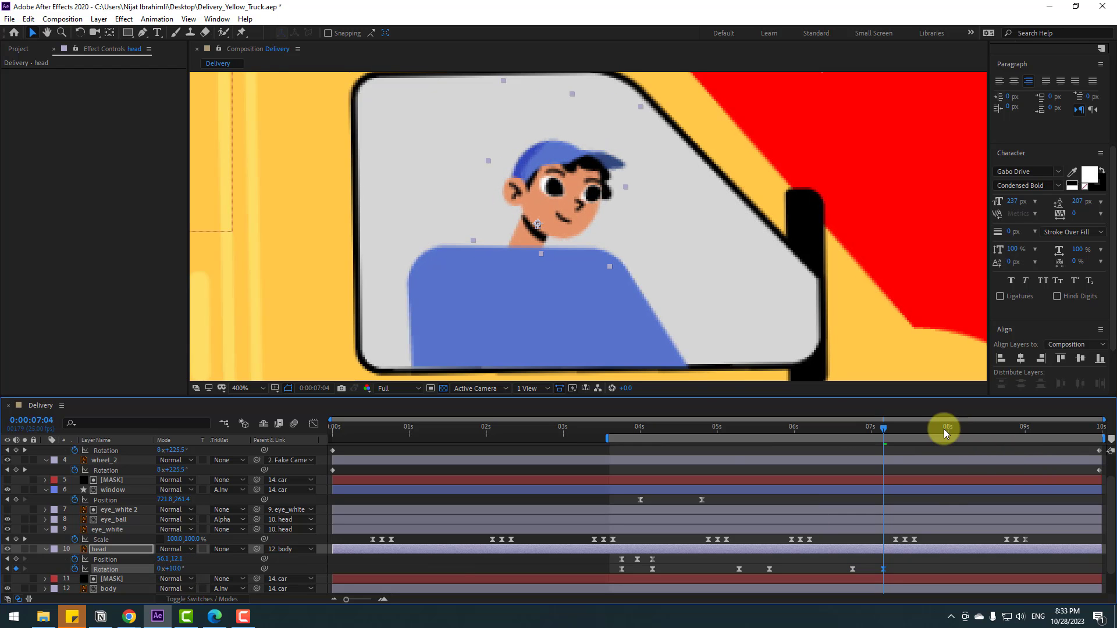
- Hold the head's Rotation at 10° with a keyframe at 8:02 and set it to -7° at 8:12
{"action": "left_click_drag", "start_coordinate": [943, 428], "coordinate": [954, 428]}
{"action": "left_click", "coordinate": [16, 569]}
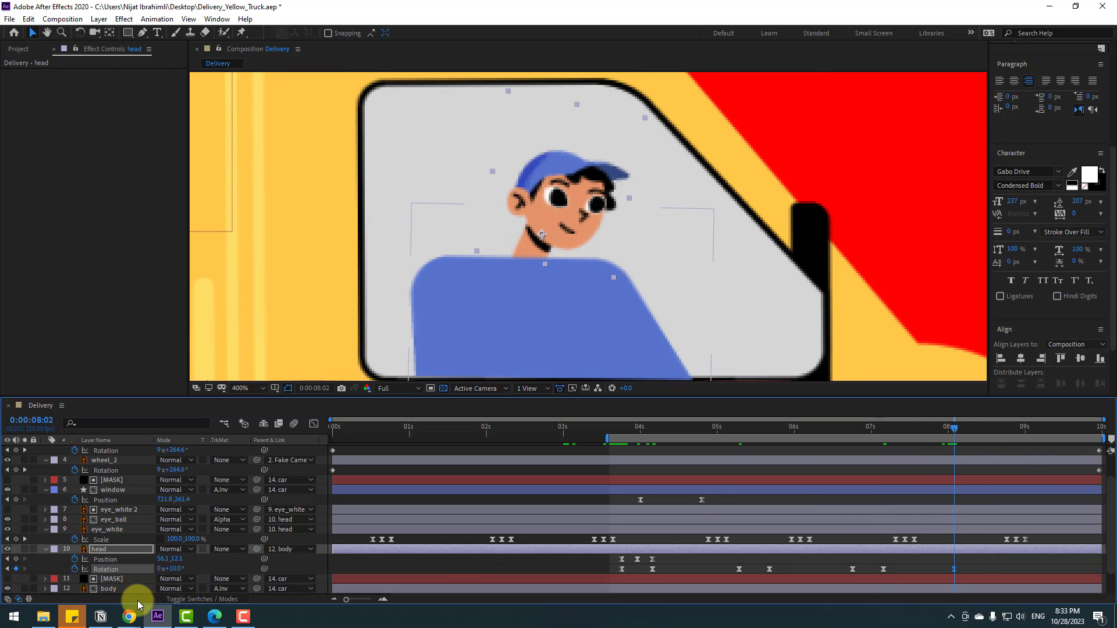
{"action": "key", "text": "shift+Page_Down"}
{"action": "left_click_drag", "start_coordinate": [175, 570], "coordinate": [160, 568]}
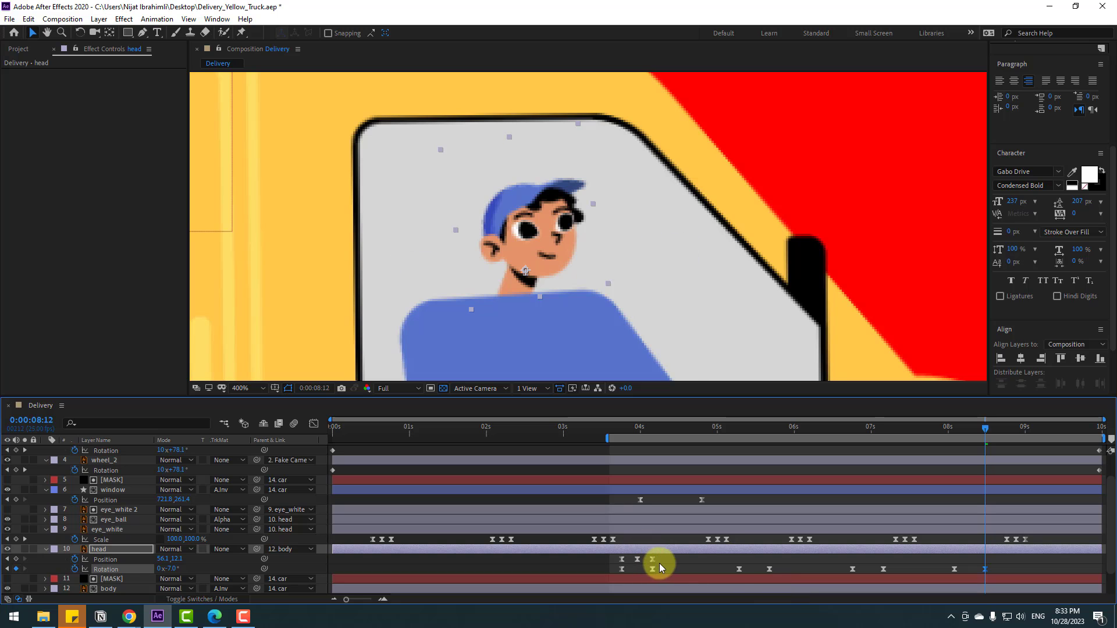
- Copy the head's three Position keyframes and paste them at 5:07, 6:19 and 8:02 to match the rotation changes
{"action": "left_click_drag", "start_coordinate": [661, 561], "coordinate": [615, 555]}
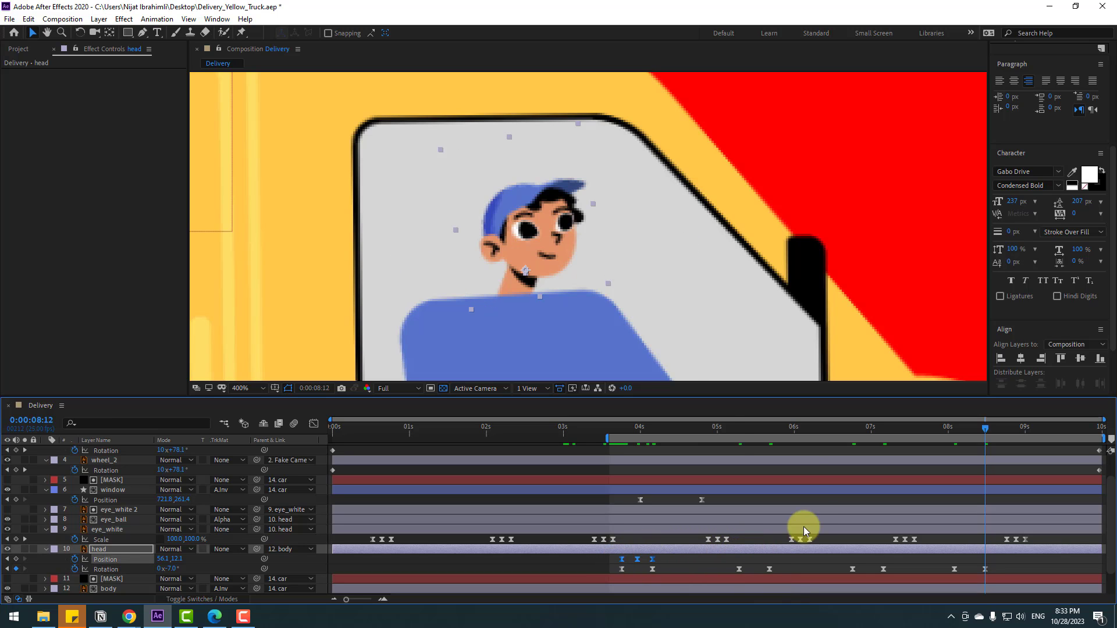
{"action": "left_click_drag", "start_coordinate": [727, 431], "coordinate": [739, 430]}
{"action": "key", "text": "ctrl+v"}
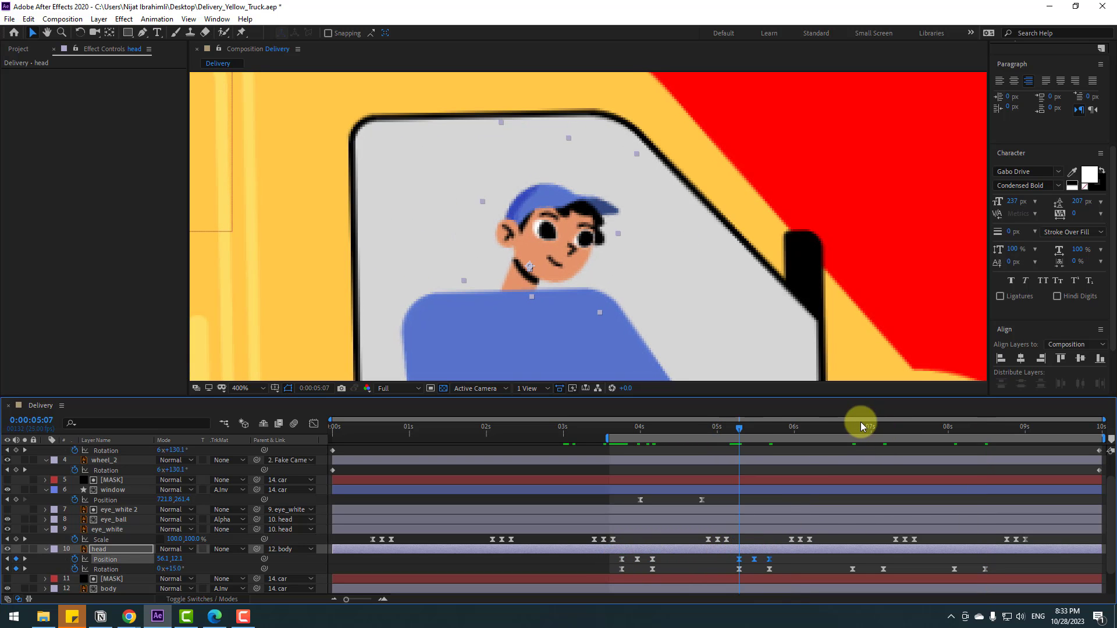
{"action": "left_click", "coordinate": [852, 429]}
{"action": "key", "text": "ctrl+v"}
{"action": "left_click", "coordinate": [955, 429]}
{"action": "key", "text": "ctrl+v"}
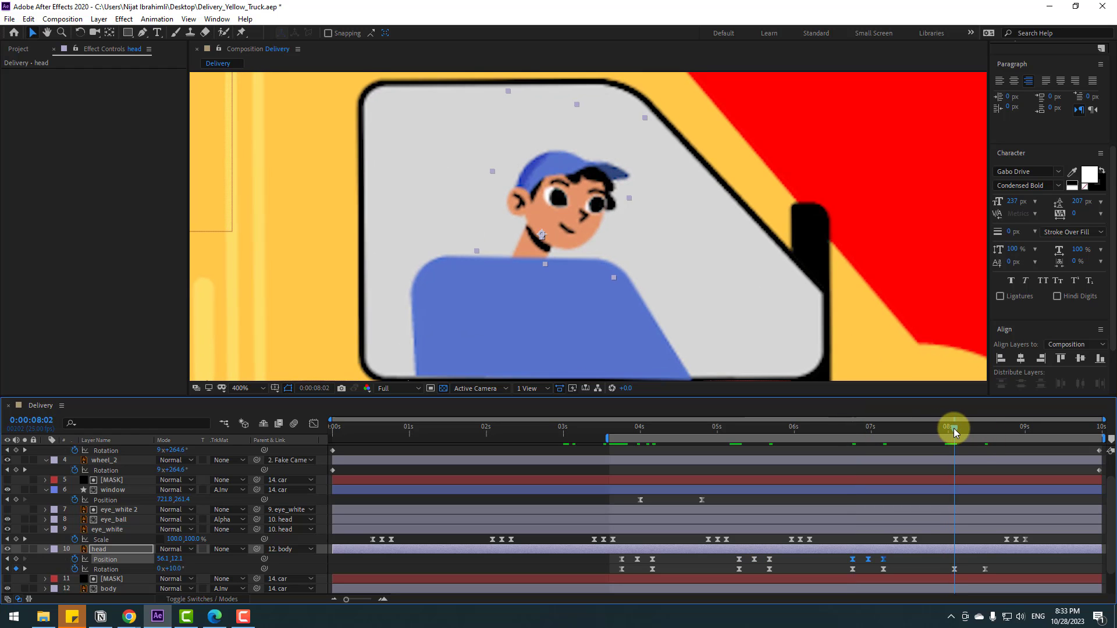
- Play back the repeated head tilts with the whole composition frame in view
{"action": "key", "text": "comma"}
{"action": "key", "text": "space"}
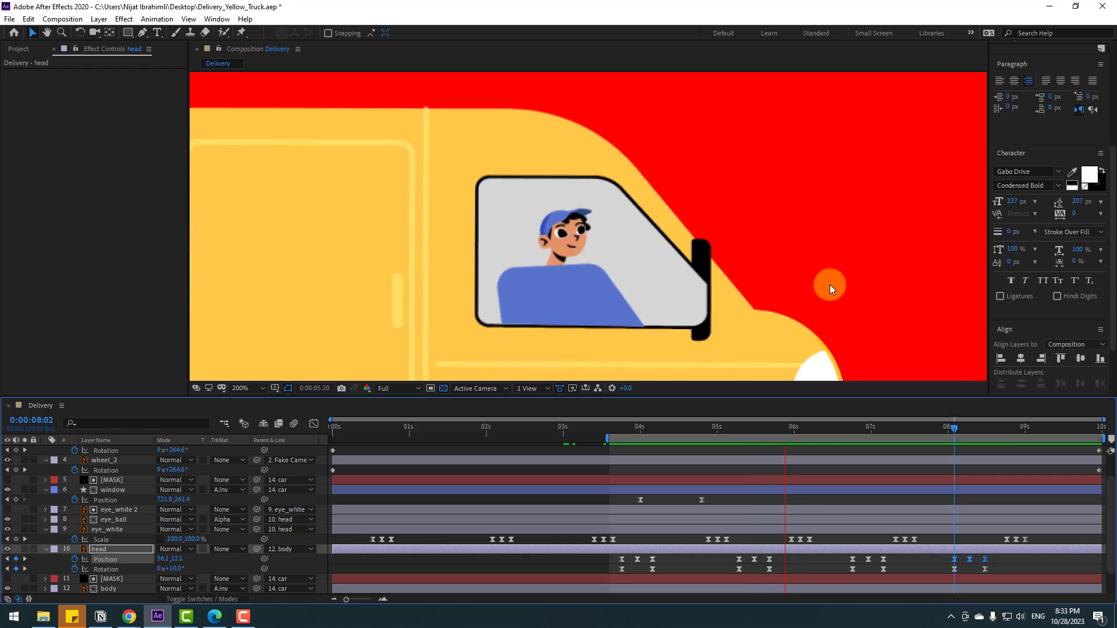
{"action": "key", "text": "comma"}
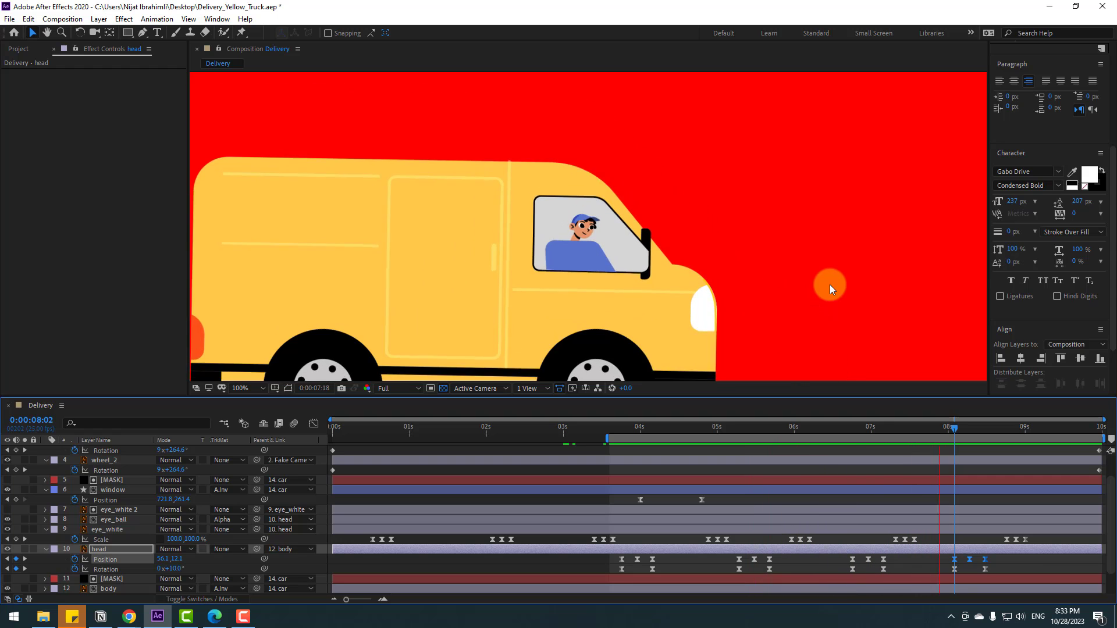
{"action": "key", "text": "space"}
{"action": "key", "text": "shift+slash"}
{"action": "key", "text": "space"}
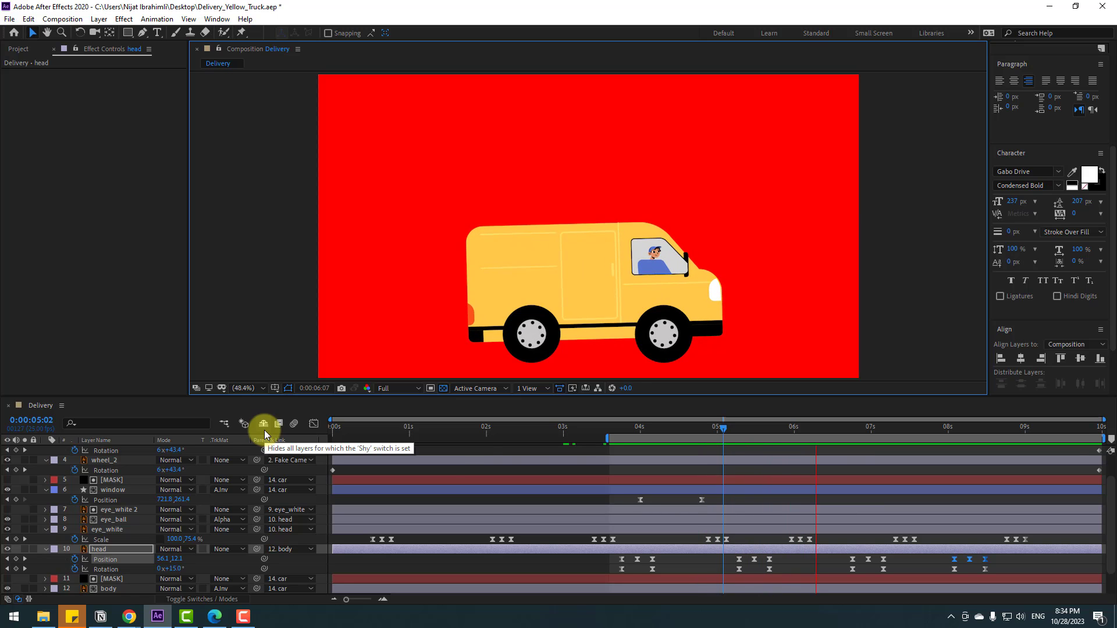
- Extend the work area back to the start of the composition and play the full animation
{"action": "key", "text": "space"}
{"action": "left_click_drag", "start_coordinate": [605, 442], "coordinate": [256, 451]}
{"action": "key", "text": "space"}
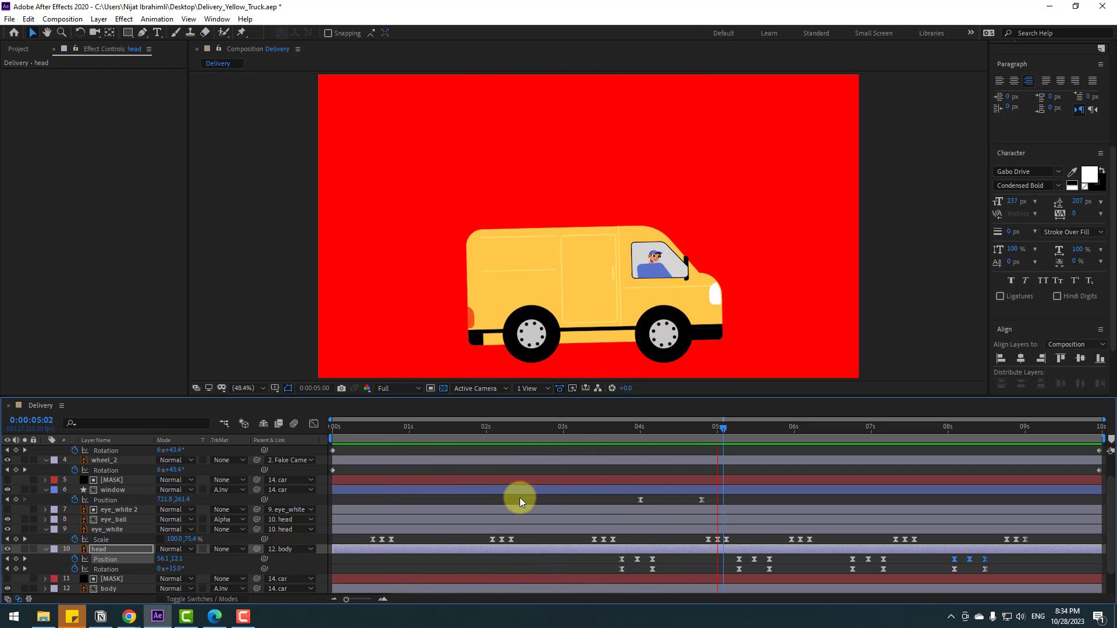
{"action": "key", "text": "space"}
- Park the playhead at 5:15 and collapse the open keyframe properties of the wheel, window, eye and head layers
{"action": "left_click_drag", "start_coordinate": [739, 427], "coordinate": [763, 429]}
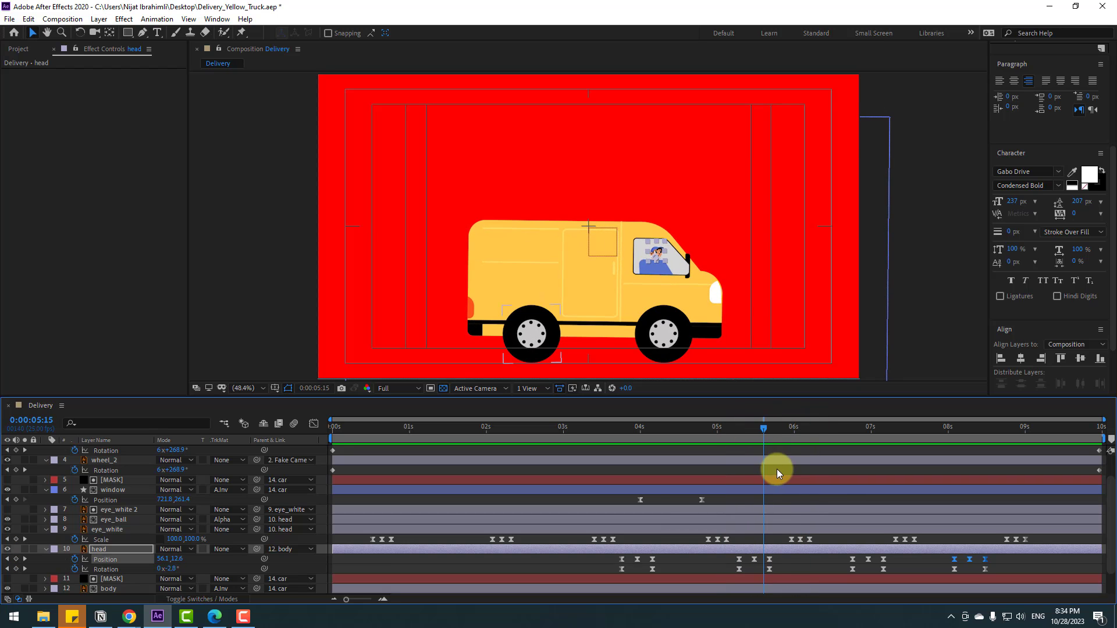
{"action": "left_click", "coordinate": [777, 468]}
{"action": "scroll", "coordinate": [68, 462], "scroll_direction": "up", "scroll_amount": 2}
{"action": "left_click", "coordinate": [45, 470]}
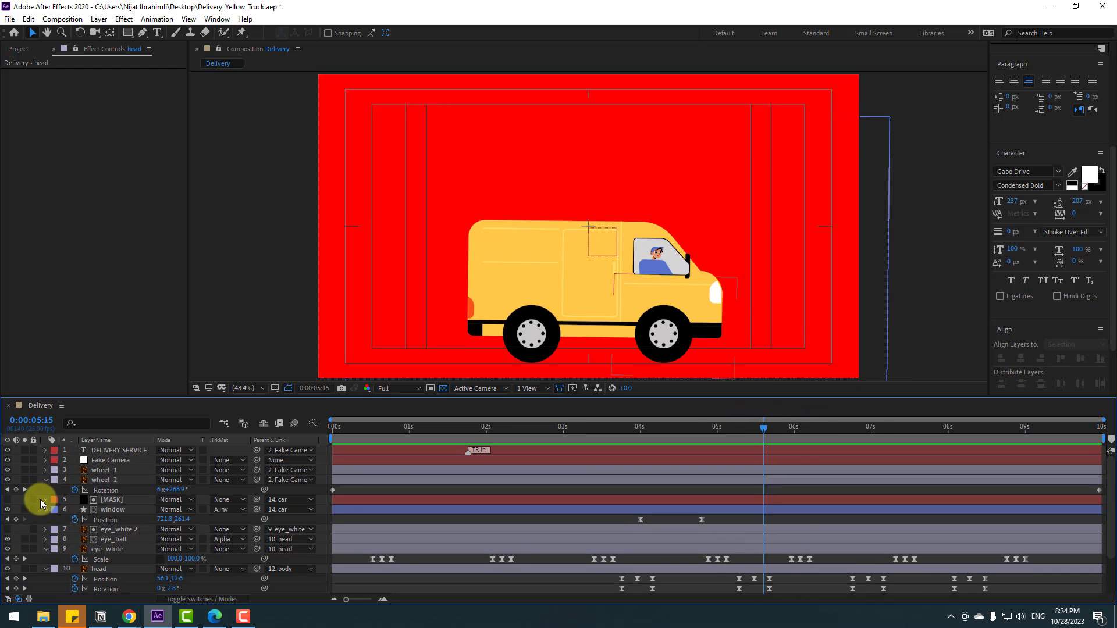
{"action": "left_click", "coordinate": [45, 501]}
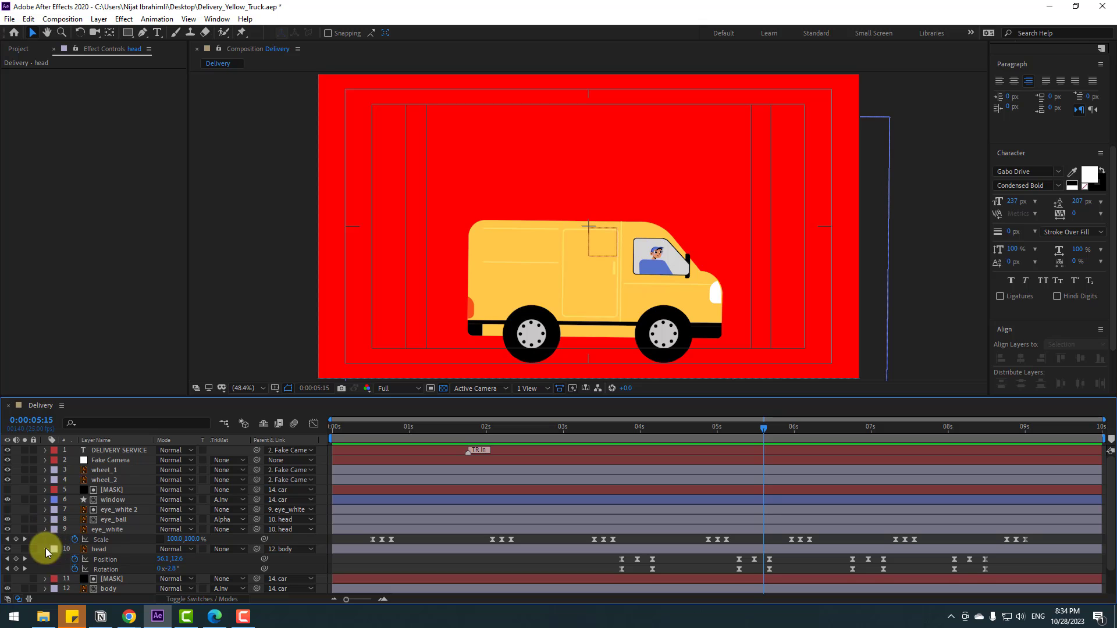
{"action": "left_click", "coordinate": [46, 548]}
{"action": "left_click", "coordinate": [45, 532]}
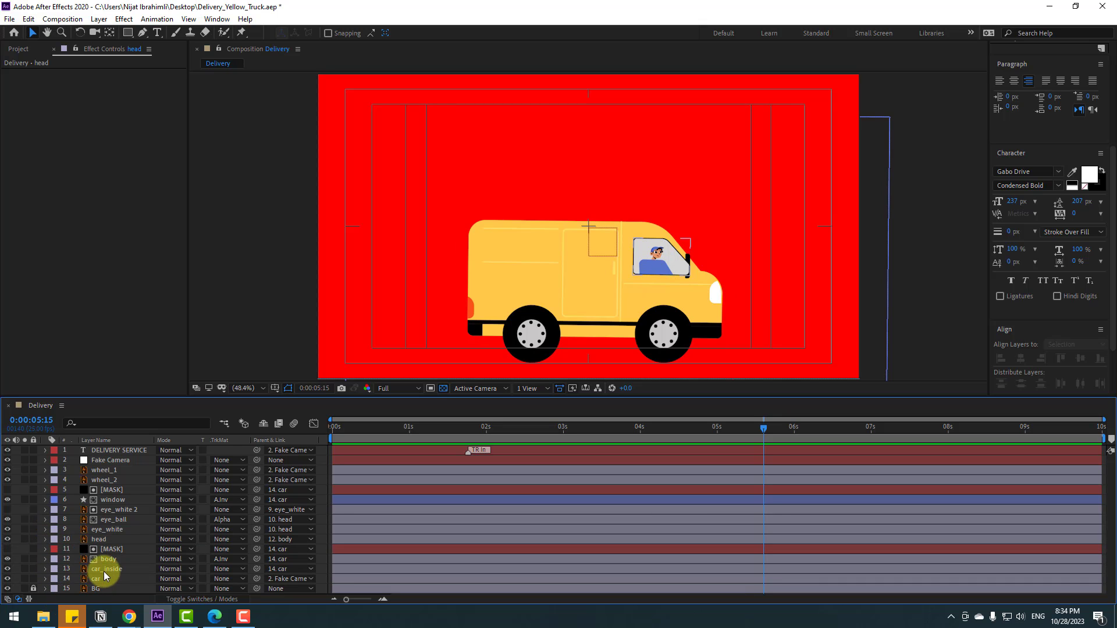
- Create a 1920 x 1080 px solid, sampling the background's red and making it slightly darker
{"action": "left_click", "coordinate": [107, 21]}
{"action": "mouse_move", "coordinate": [221, 33]}
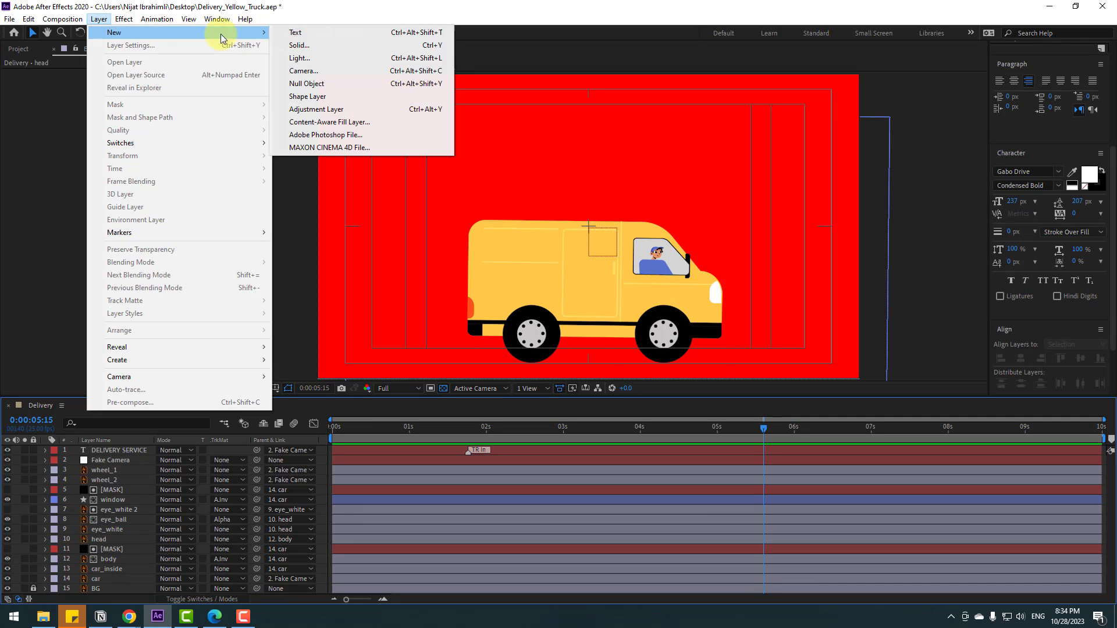
{"action": "left_click", "coordinate": [323, 46]}
{"action": "left_click_drag", "start_coordinate": [285, 68], "coordinate": [235, 107]}
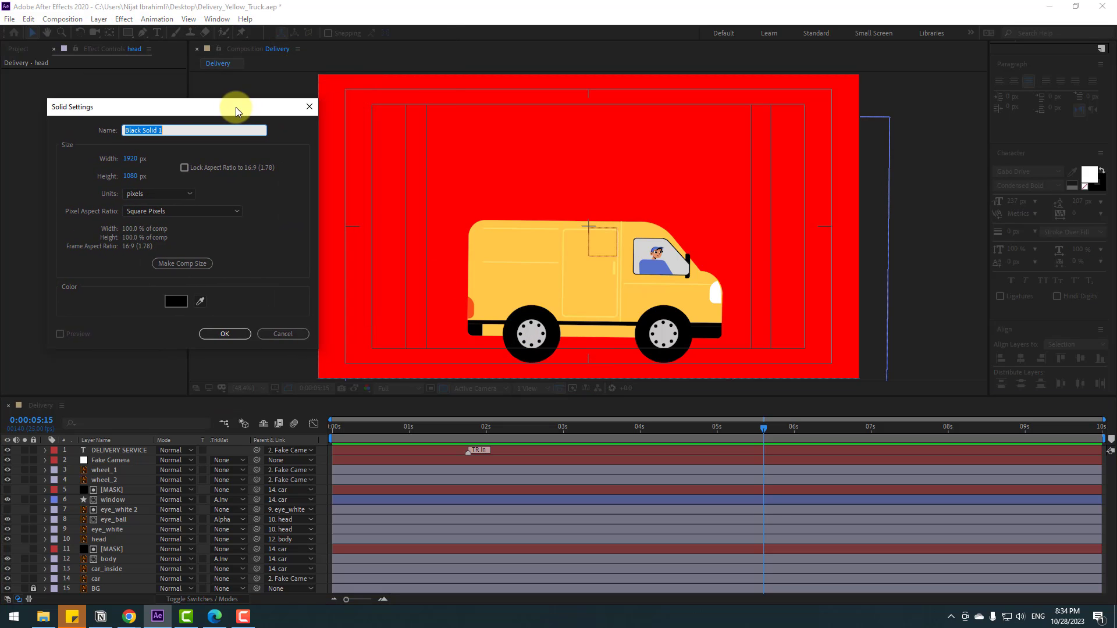
{"action": "left_click", "coordinate": [198, 301]}
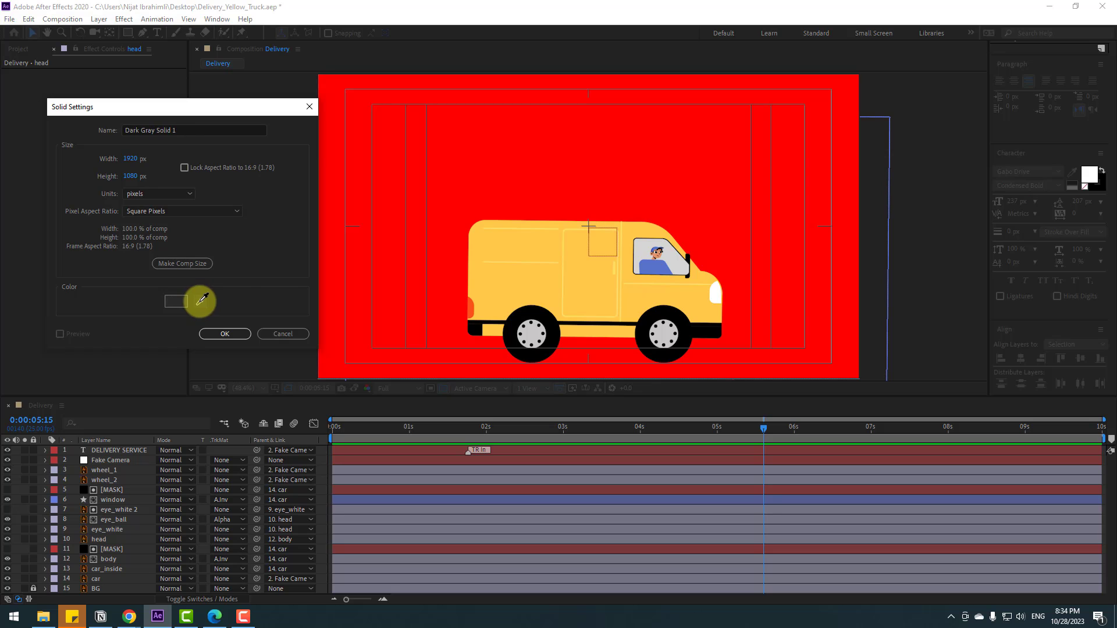
{"action": "left_click", "coordinate": [404, 206]}
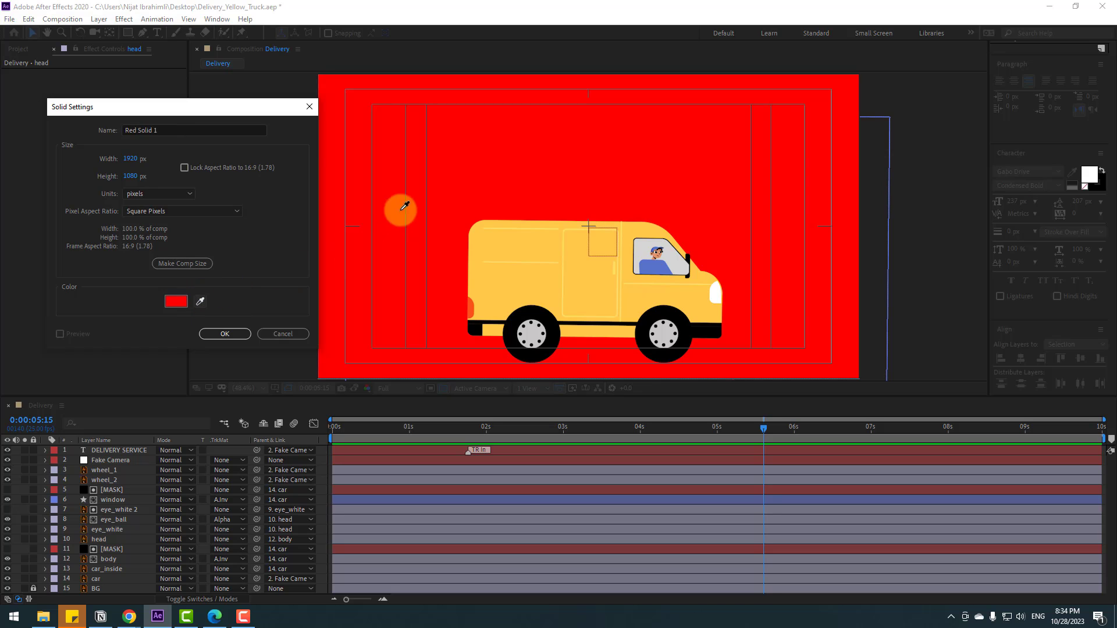
{"action": "left_click", "coordinate": [175, 302]}
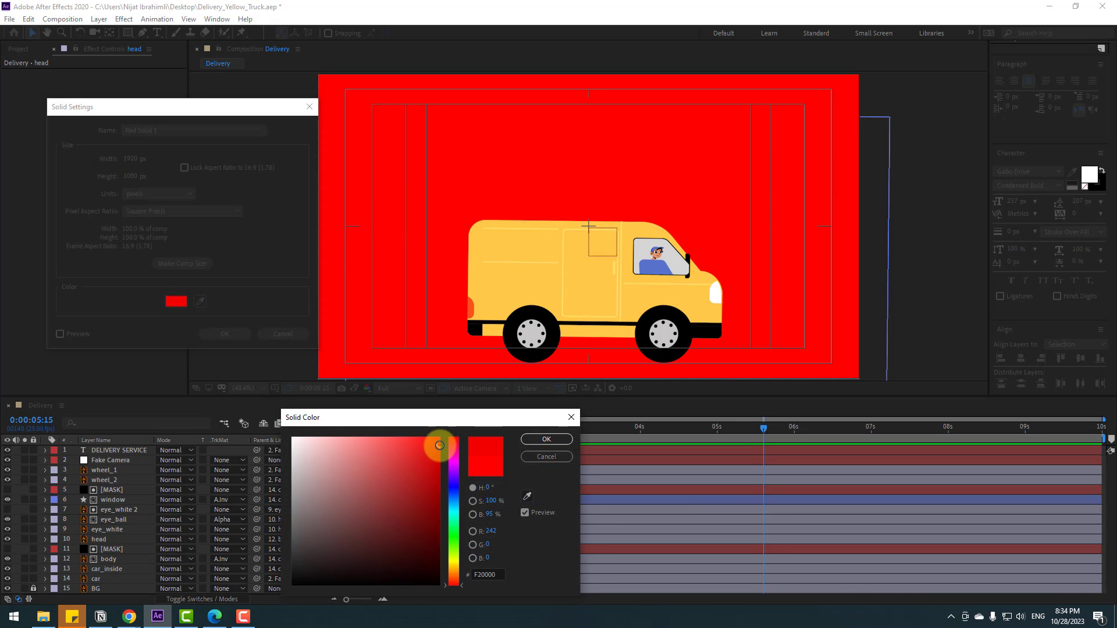
{"action": "left_click", "coordinate": [547, 440]}
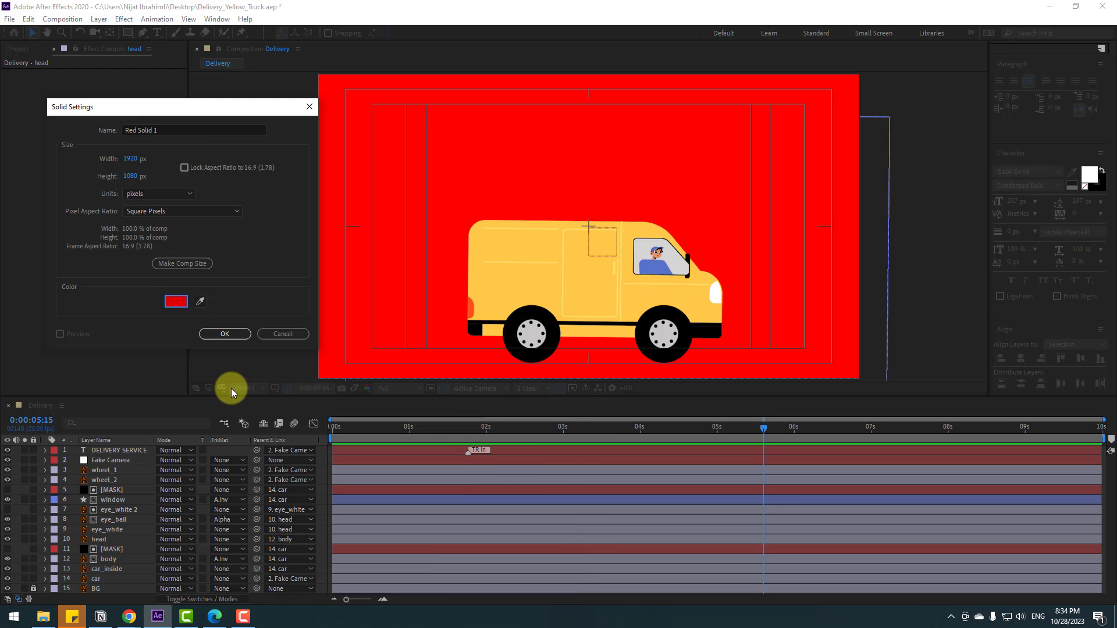
{"action": "left_click", "coordinate": [228, 338]}
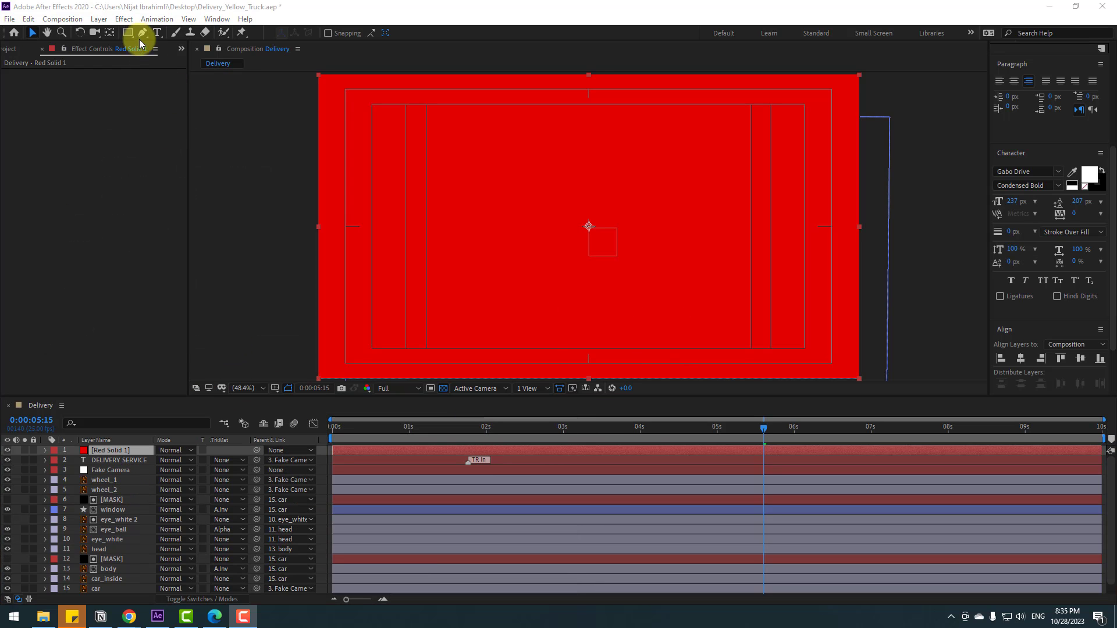
- Draw nine rectangular masks of varied widths and heights on the red solid, forming a skyline row across the frame's lower half
{"action": "left_click", "coordinate": [131, 33]}
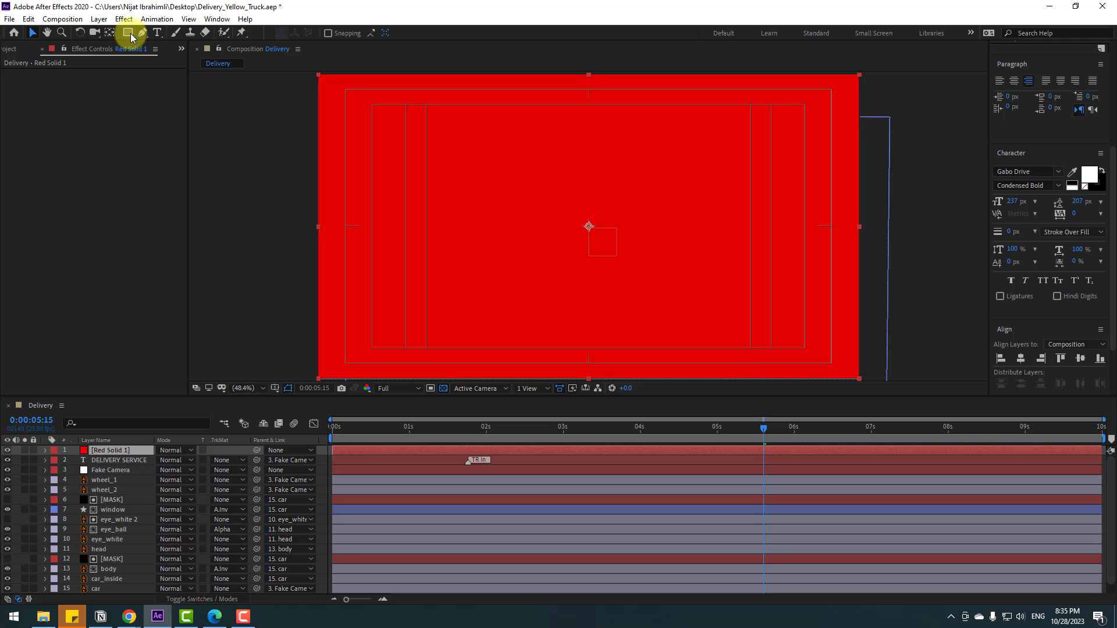
{"action": "scroll", "coordinate": [533, 277], "scroll_direction": "down", "scroll_amount": 2}
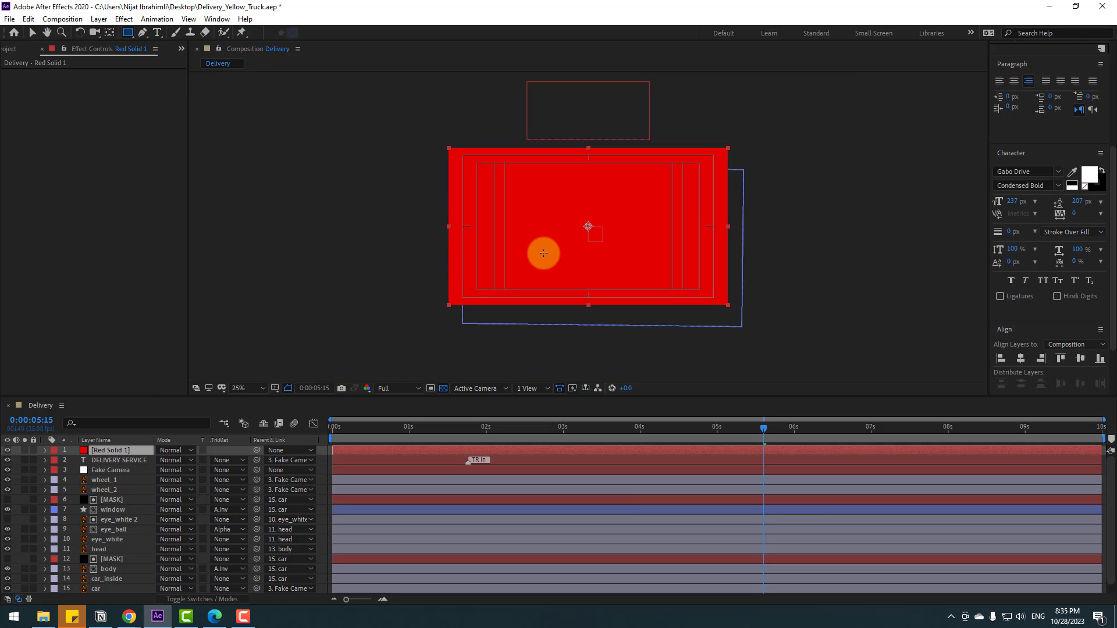
{"action": "left_click_drag", "start_coordinate": [446, 254], "coordinate": [487, 306]}
{"action": "left_click_drag", "start_coordinate": [479, 213], "coordinate": [518, 314]}
{"action": "left_click_drag", "start_coordinate": [511, 247], "coordinate": [555, 316]}
{"action": "mouse_move", "coordinate": [539, 189]}
{"action": "left_mouse_down"}
{"action": "mouse_move", "coordinate": [580, 278]}
{"action": "mouse_move", "coordinate": [627, 311]}
{"action": "left_mouse_up"}
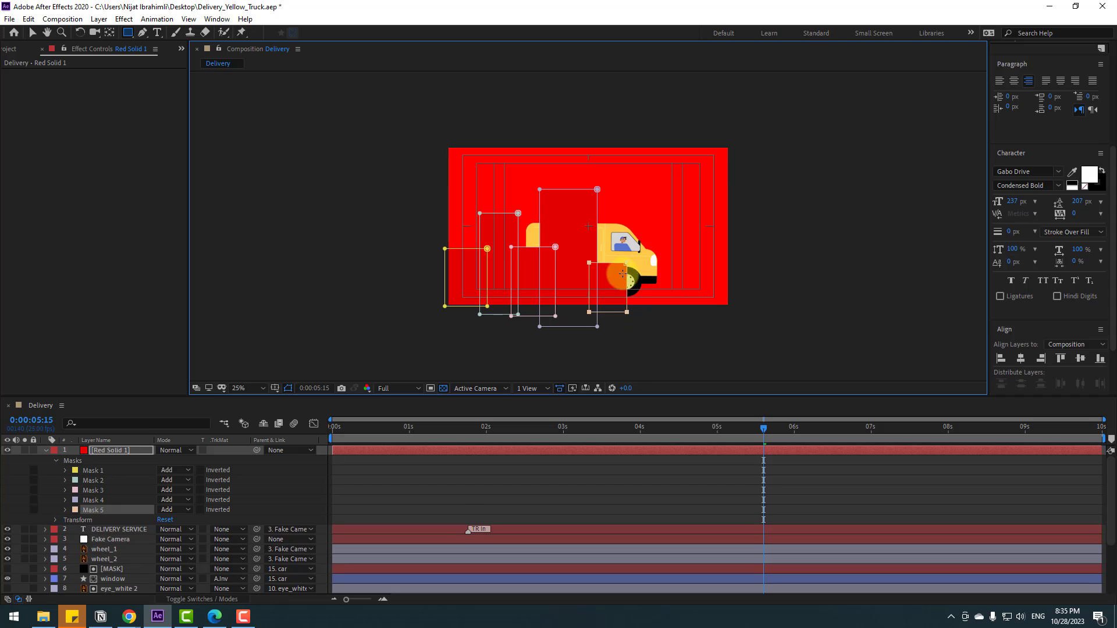
{"action": "left_click_drag", "start_coordinate": [648, 237], "coordinate": [664, 320]}
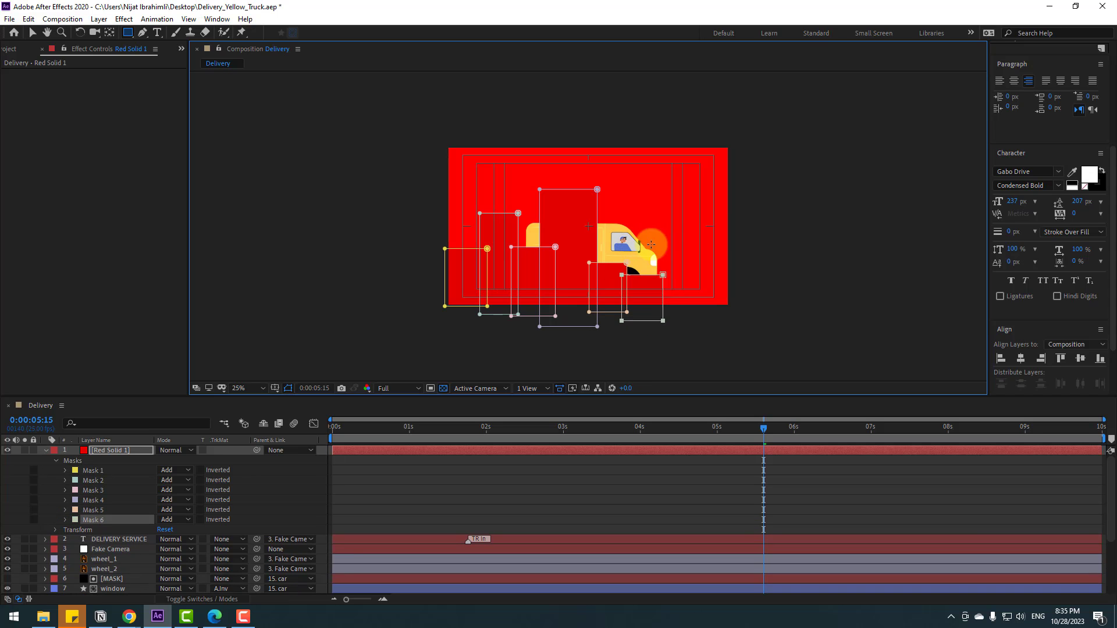
{"action": "left_click_drag", "start_coordinate": [642, 189], "coordinate": [691, 324]}
{"action": "left_click_drag", "start_coordinate": [685, 242], "coordinate": [721, 316]}
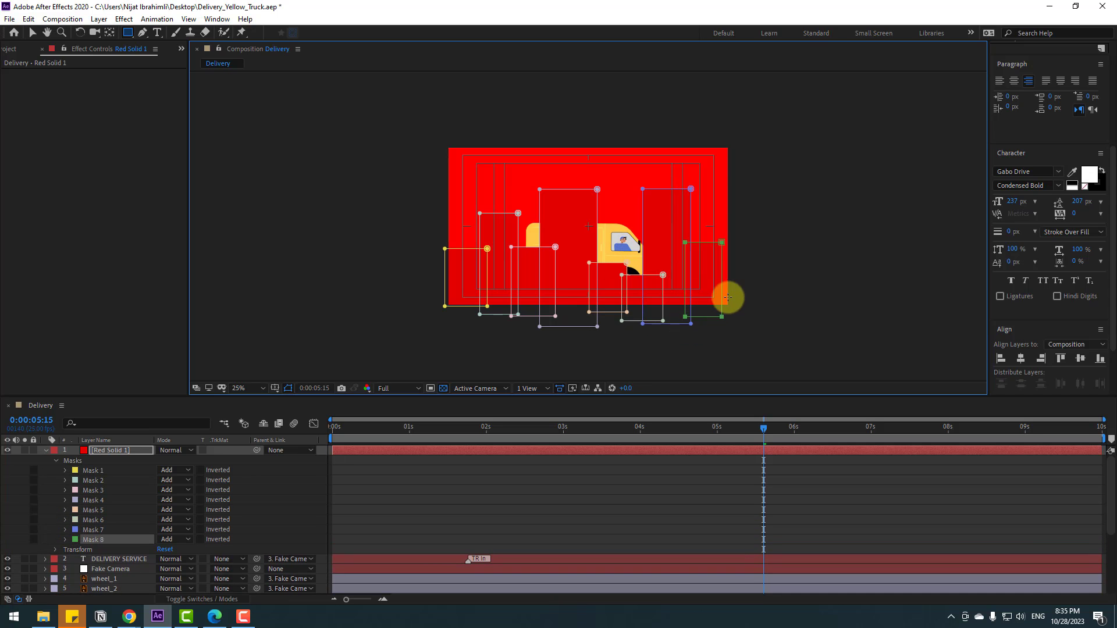
{"action": "left_click_drag", "start_coordinate": [750, 281], "coordinate": [710, 317]}
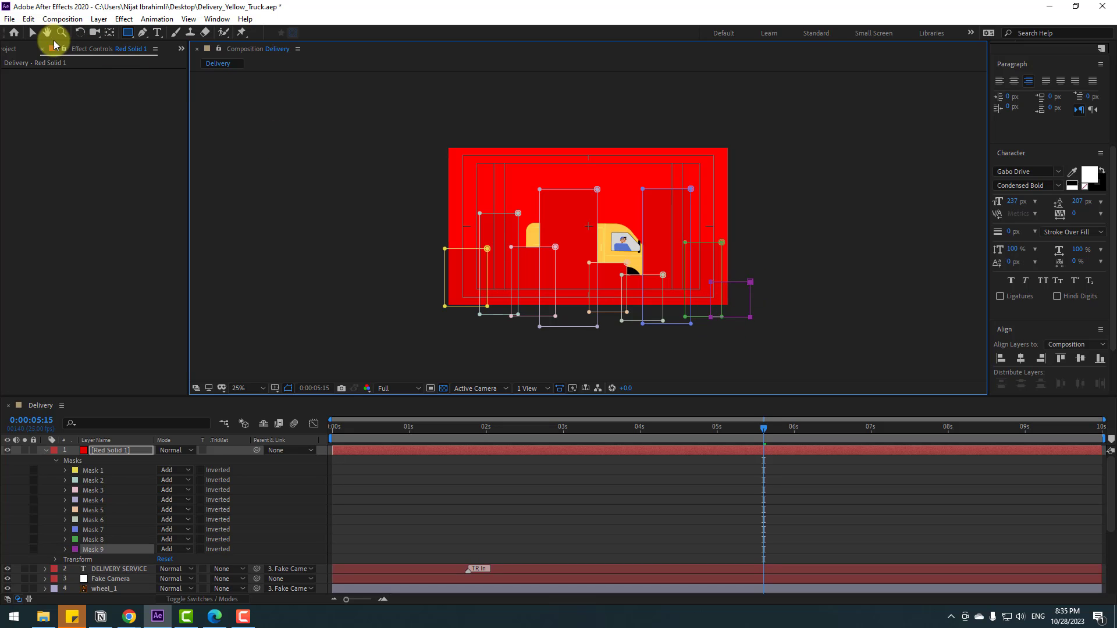
- Collapse the masks of the red solid layer and rename it builds
{"action": "left_click", "coordinate": [35, 34]}
{"action": "left_click", "coordinate": [46, 451]}
{"action": "left_click", "coordinate": [145, 461]}
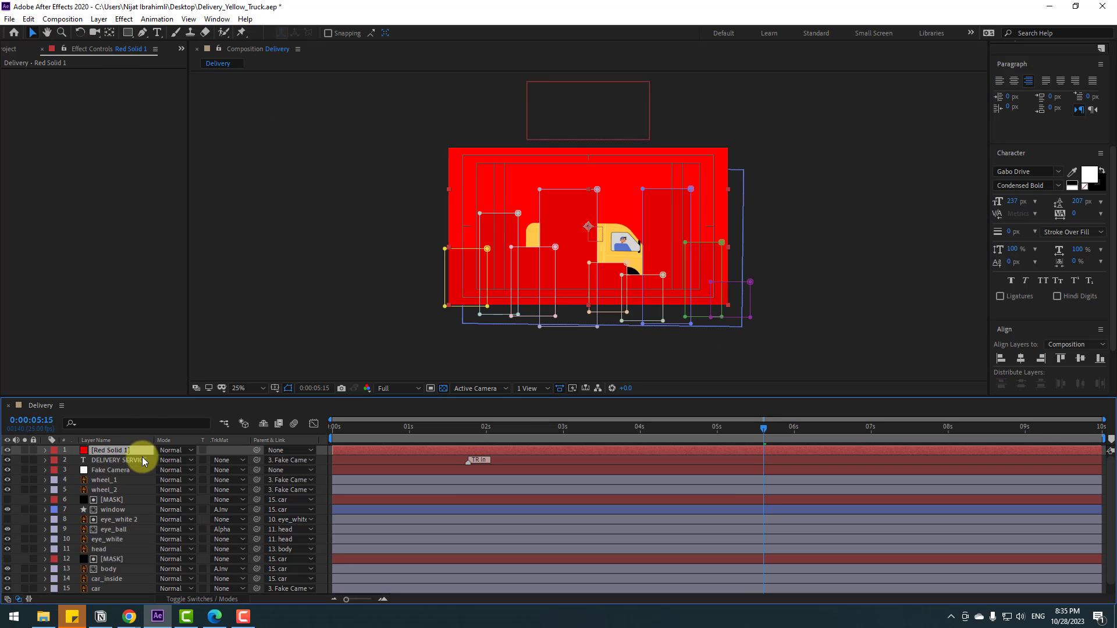
{"action": "type", "text": "builds"}
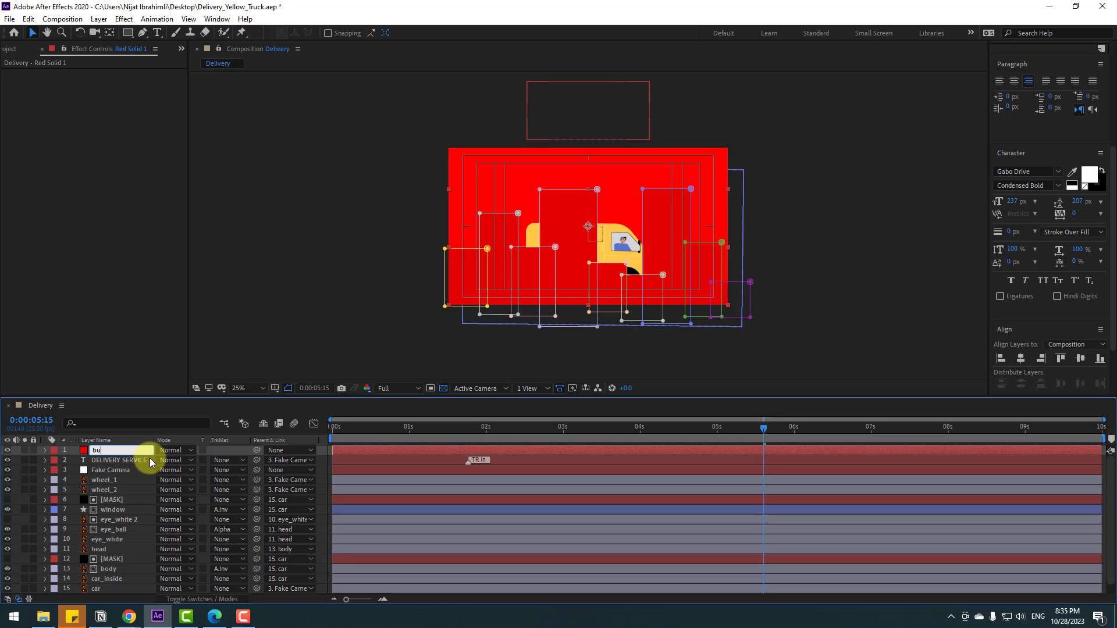
{"action": "key", "text": "Return"}
- Move the builds layer below the car layer, just above BG, and save the project
{"action": "left_click_drag", "start_coordinate": [102, 455], "coordinate": [117, 580]}
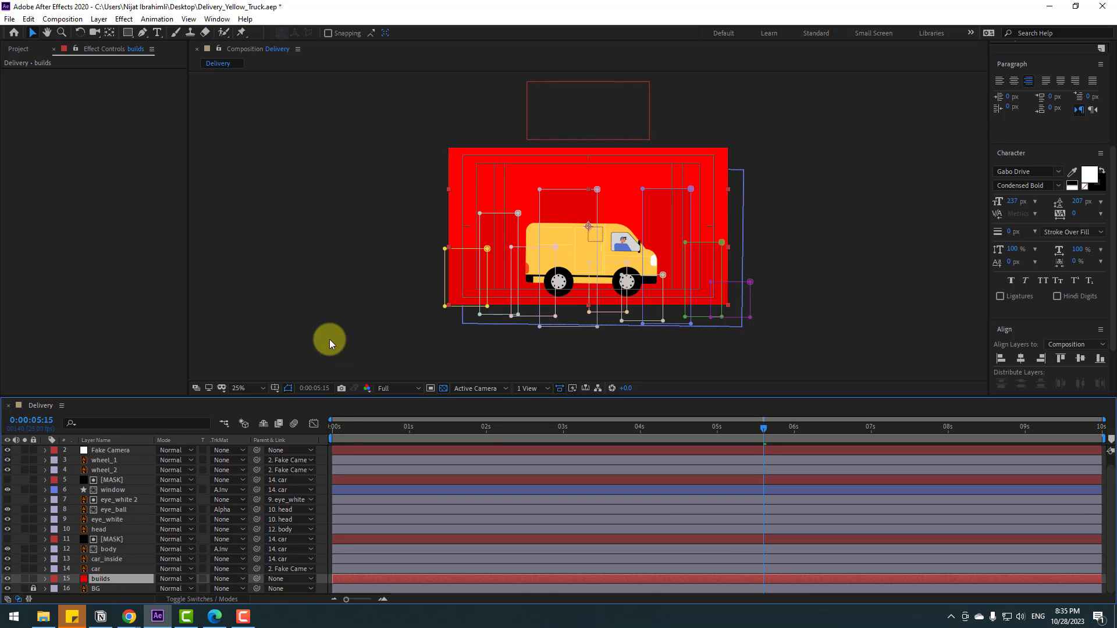
{"action": "left_click", "coordinate": [327, 337]}
{"action": "key", "text": "shift+slash"}
{"action": "key", "text": "ctrl+s"}
- Parent the builds layer to Fake Camera and place the playhead at 3:18
{"action": "left_click", "coordinate": [96, 580]}
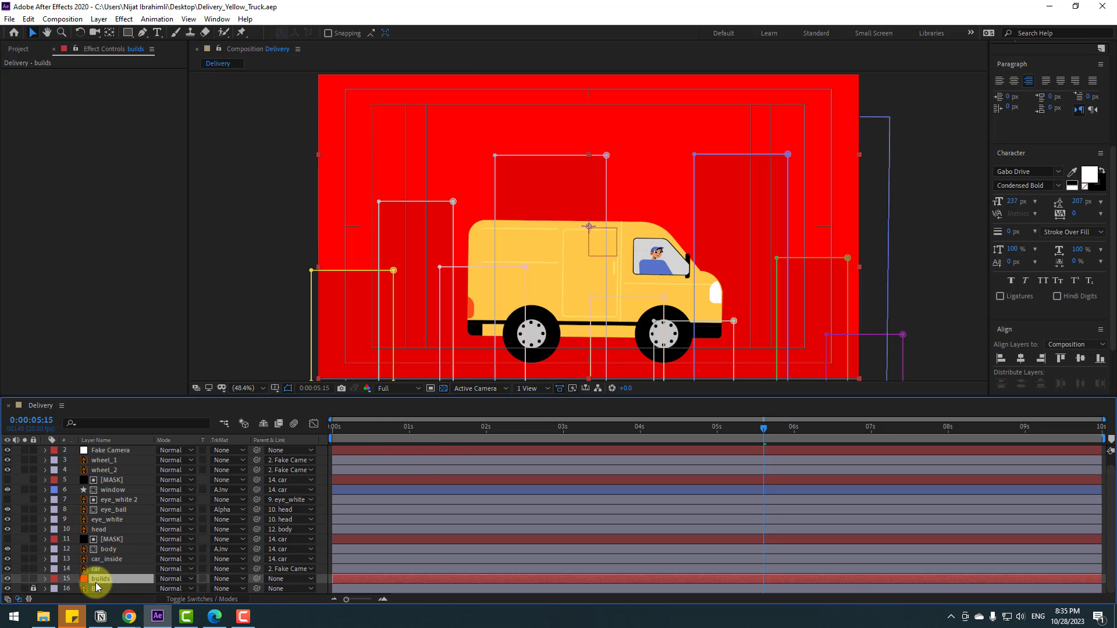
{"action": "left_click_drag", "start_coordinate": [410, 438], "coordinate": [708, 430]}
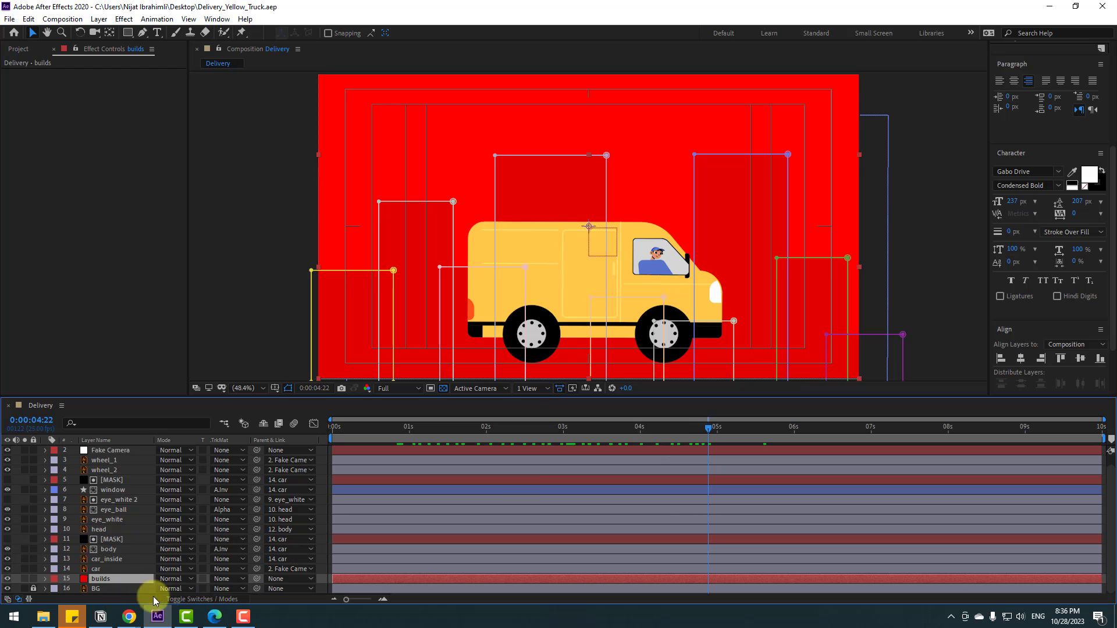
{"action": "left_click_drag", "start_coordinate": [256, 580], "coordinate": [95, 461]}
{"action": "left_click_drag", "start_coordinate": [556, 443], "coordinate": [618, 423]}
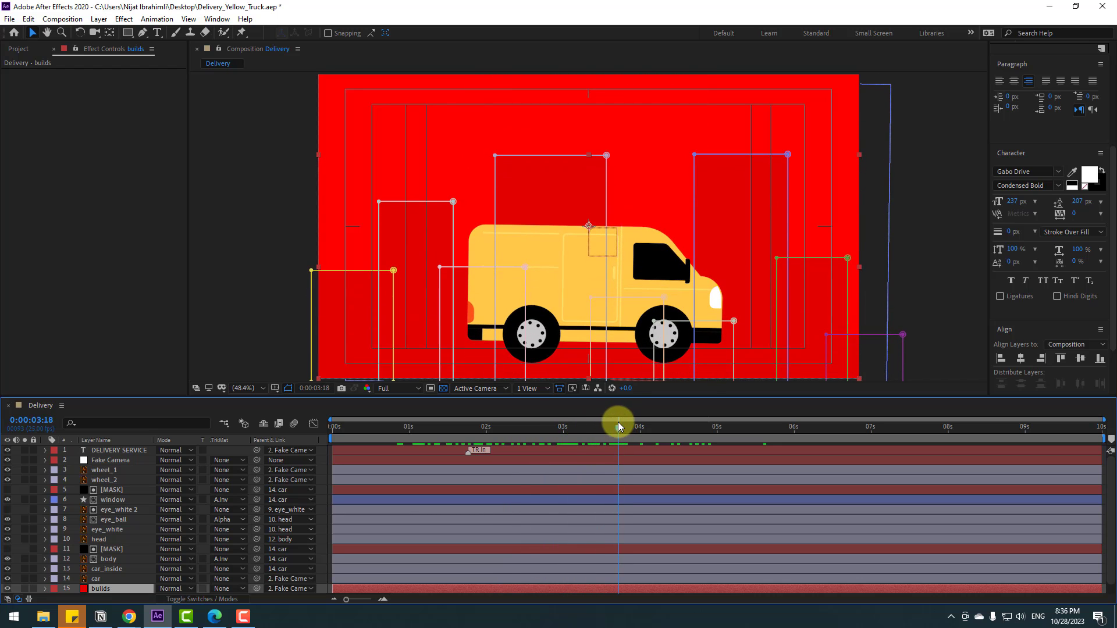
- Find the CC RepeTile effect and apply it to the builds layer
{"action": "left_click", "coordinate": [1049, 55]}
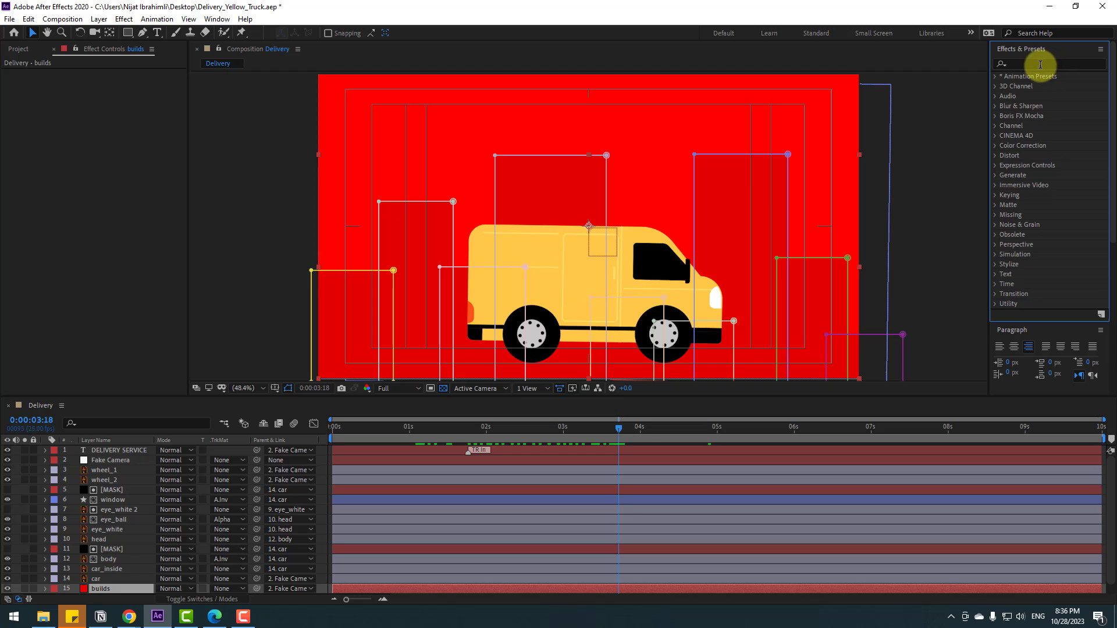
{"action": "type", "text": "rep"}
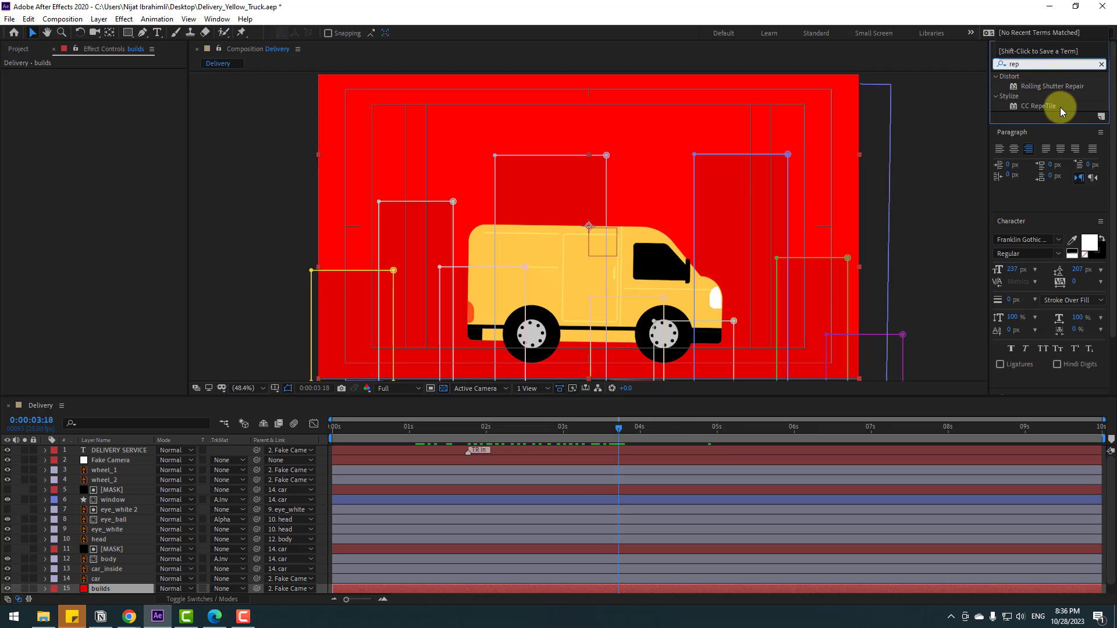
{"action": "left_click", "coordinate": [1035, 109]}
{"action": "left_click_drag", "start_coordinate": [1035, 111], "coordinate": [99, 579]}
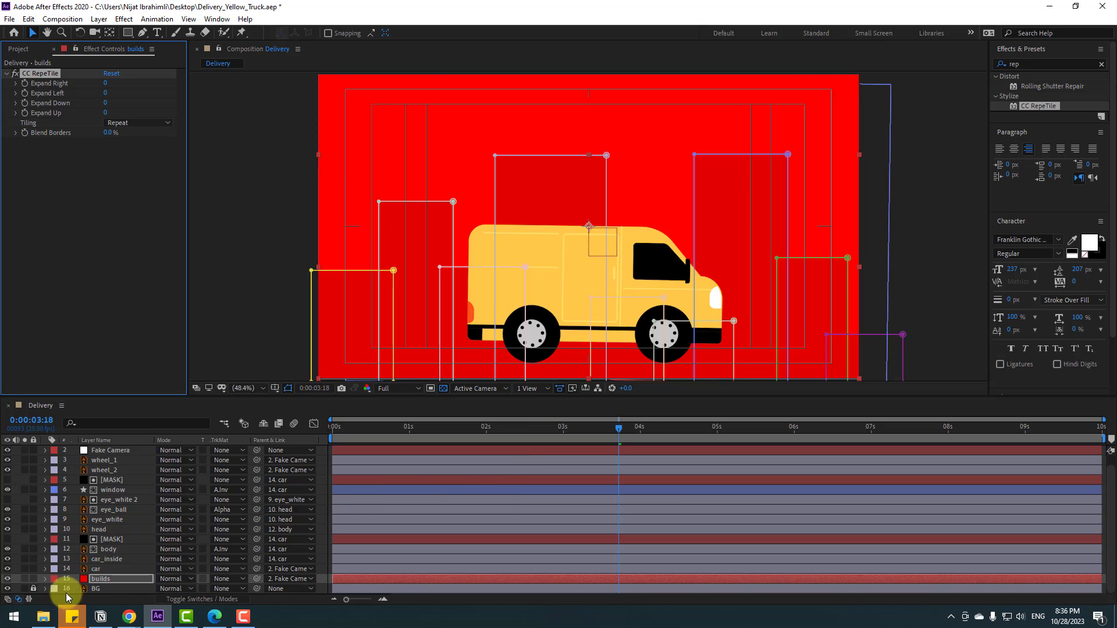
- Keyframe the builds layer's Position at 3:18, and at 9:24 set its X value to -1117
{"action": "key", "text": "p"}
{"action": "left_click", "coordinate": [75, 589]}
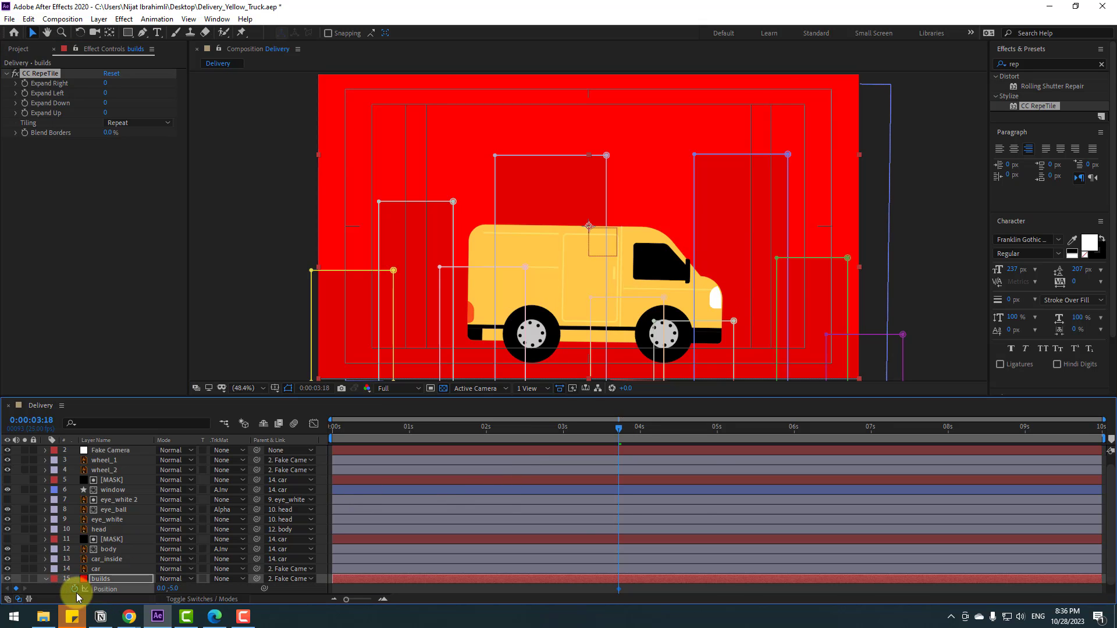
{"action": "left_click_drag", "start_coordinate": [676, 432], "coordinate": [1114, 417]}
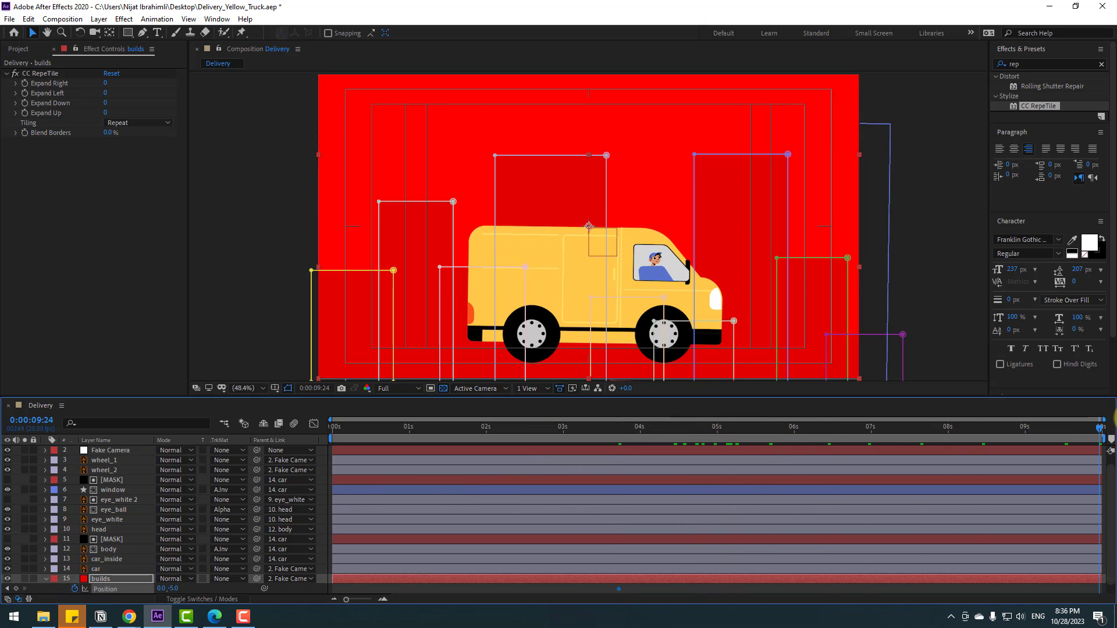
{"action": "left_click_drag", "start_coordinate": [162, 589], "coordinate": [6, 588]}
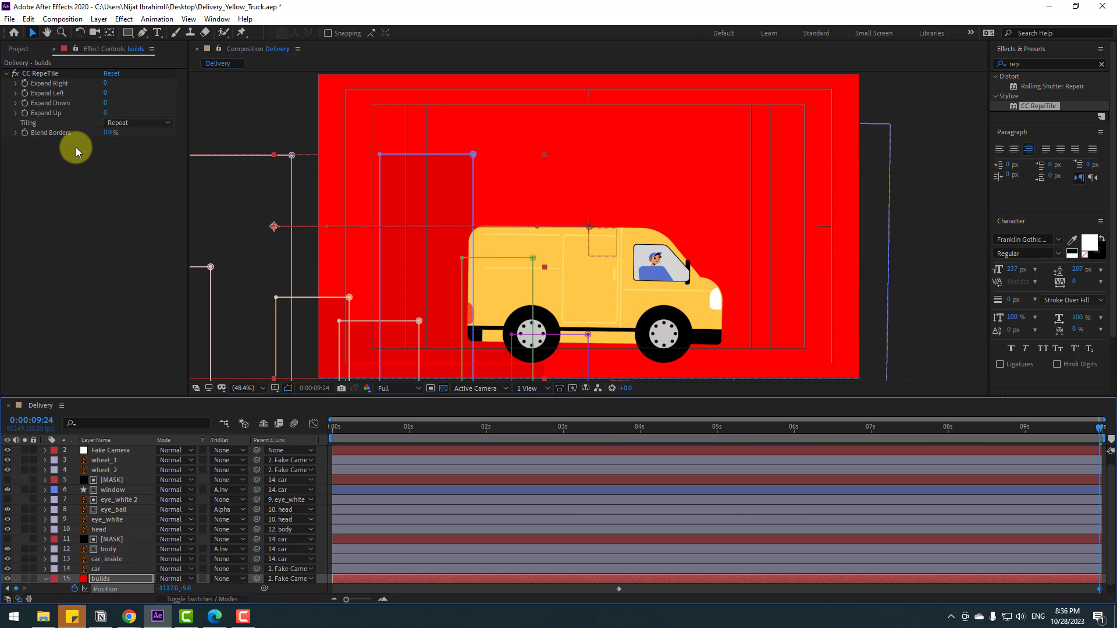
- Set CC RepeTile's Expand Right to 3000 and the builds layer's Position X at 9:24 to -2989
{"action": "left_click_drag", "start_coordinate": [104, 87], "coordinate": [76, 94]}
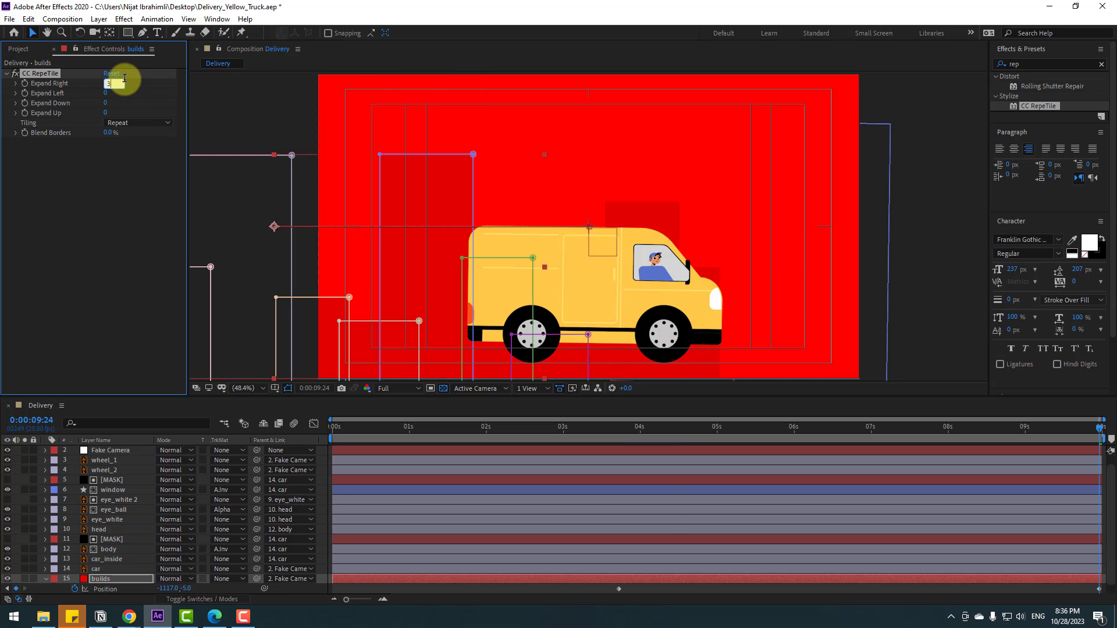
{"action": "key", "text": "Return"}
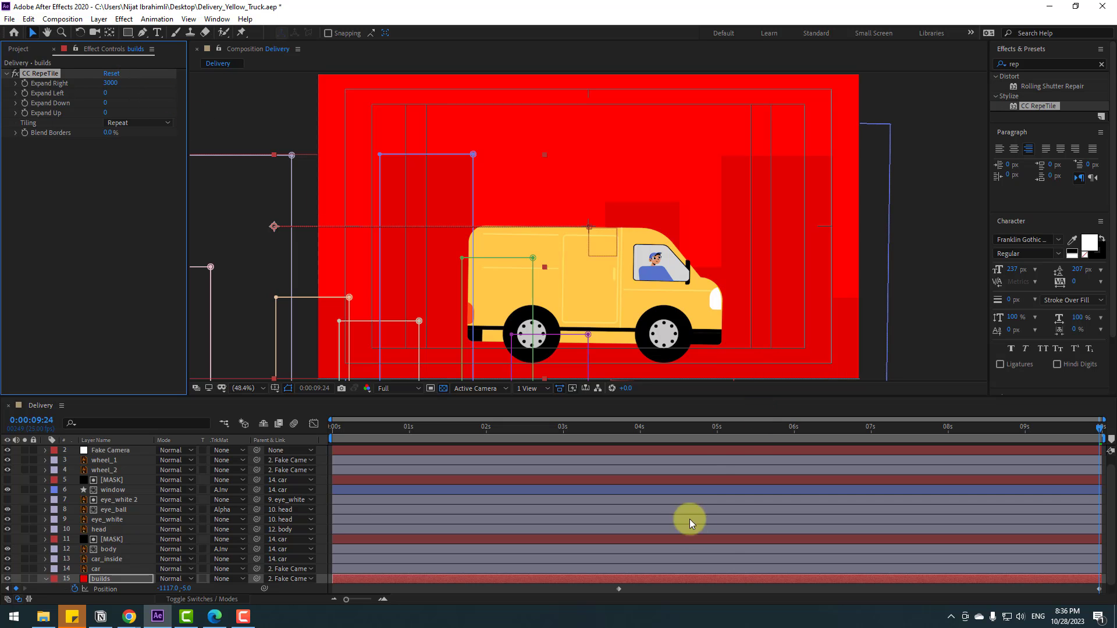
{"action": "left_click", "coordinate": [1101, 598]}
{"action": "left_click", "coordinate": [197, 603]}
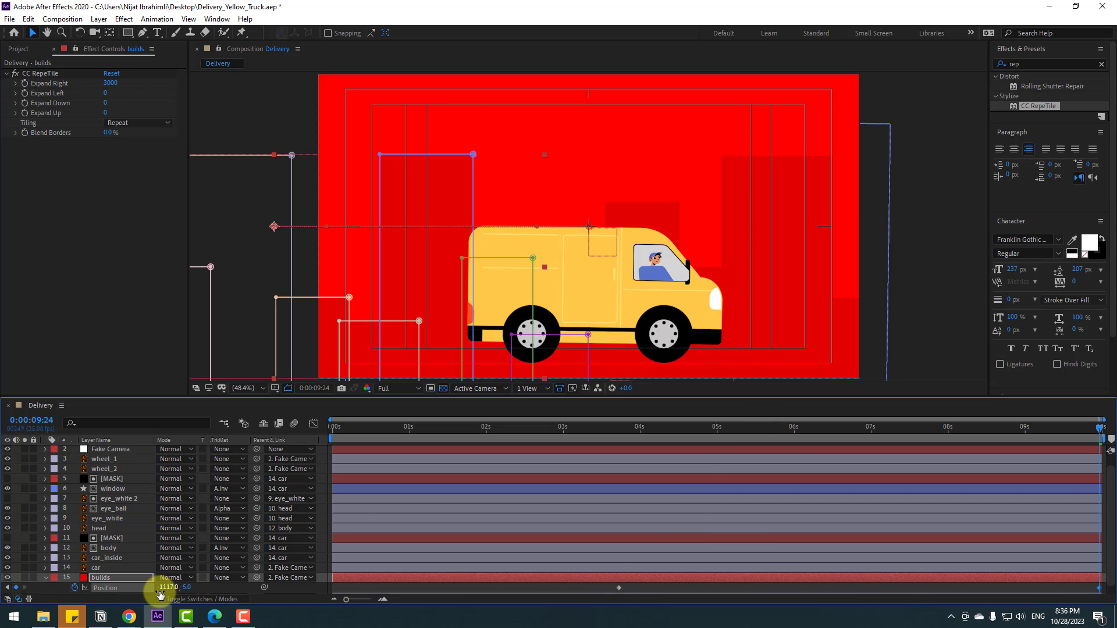
{"action": "left_click_drag", "start_coordinate": [165, 593], "coordinate": [61, 592]}
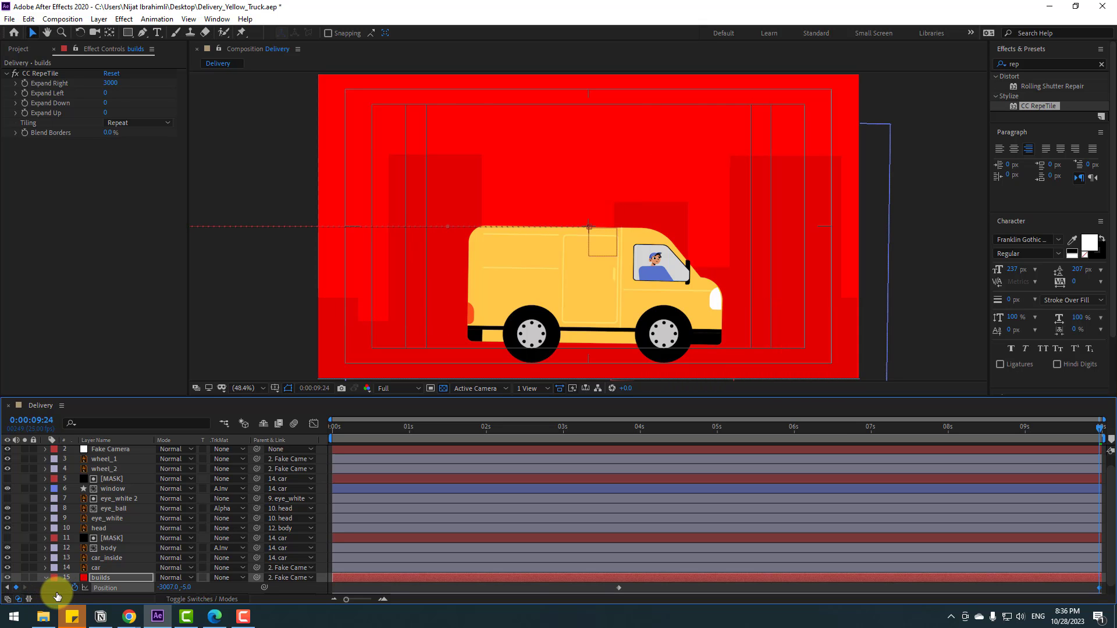
{"action": "left_click_drag", "start_coordinate": [178, 587], "coordinate": [181, 588]}
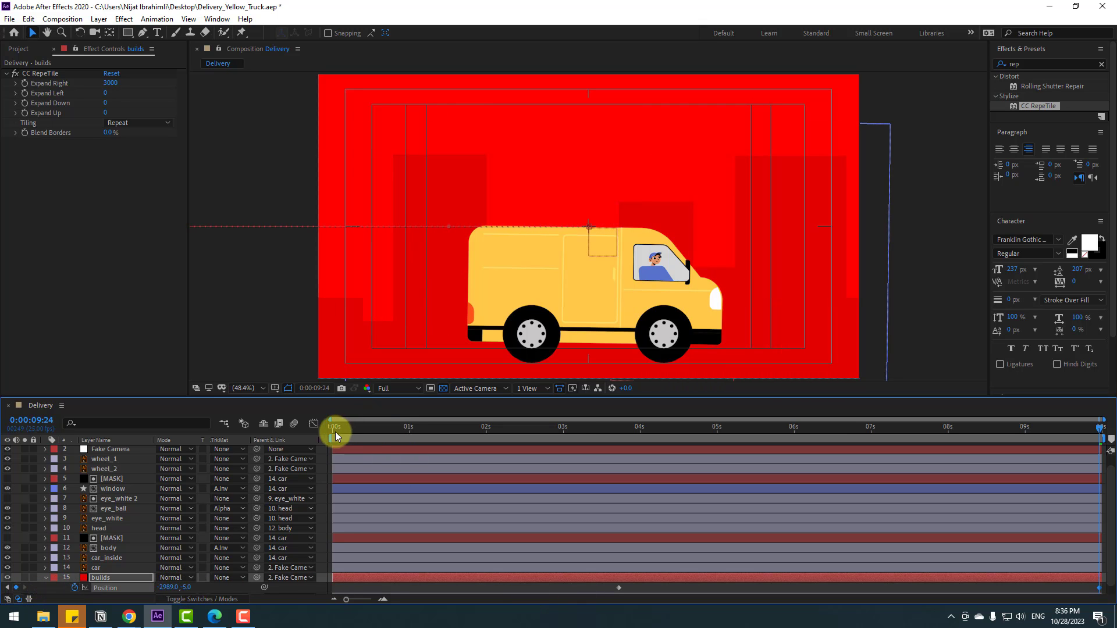
- Start the work area at the first builds Position keyframe and preview the moving skyline
{"action": "left_click_drag", "start_coordinate": [329, 438], "coordinate": [612, 465]}
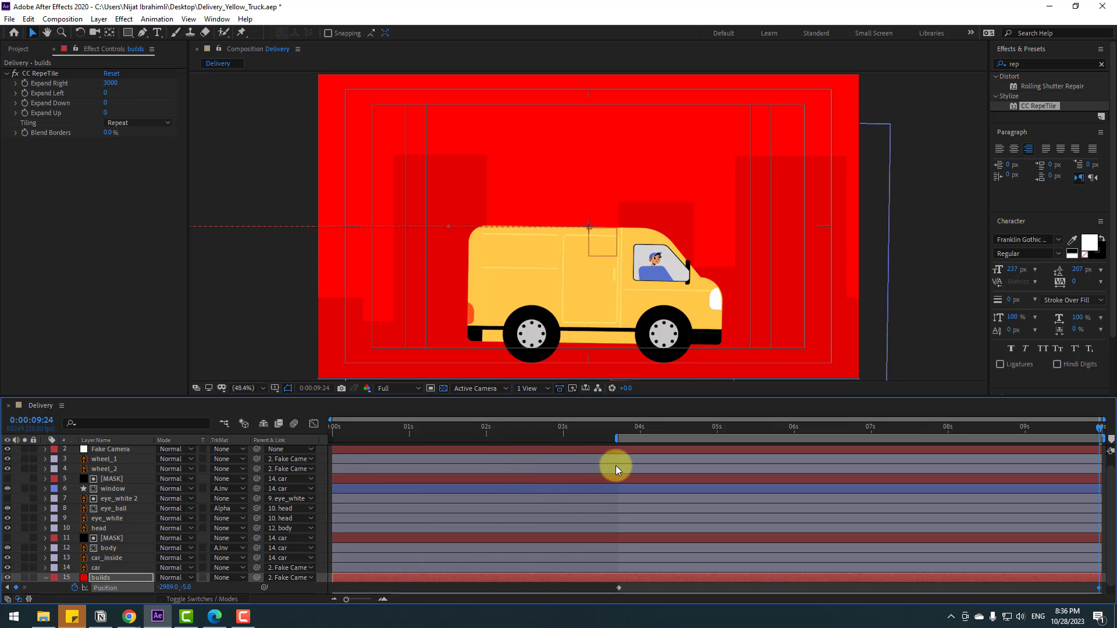
{"action": "key", "text": "space"}
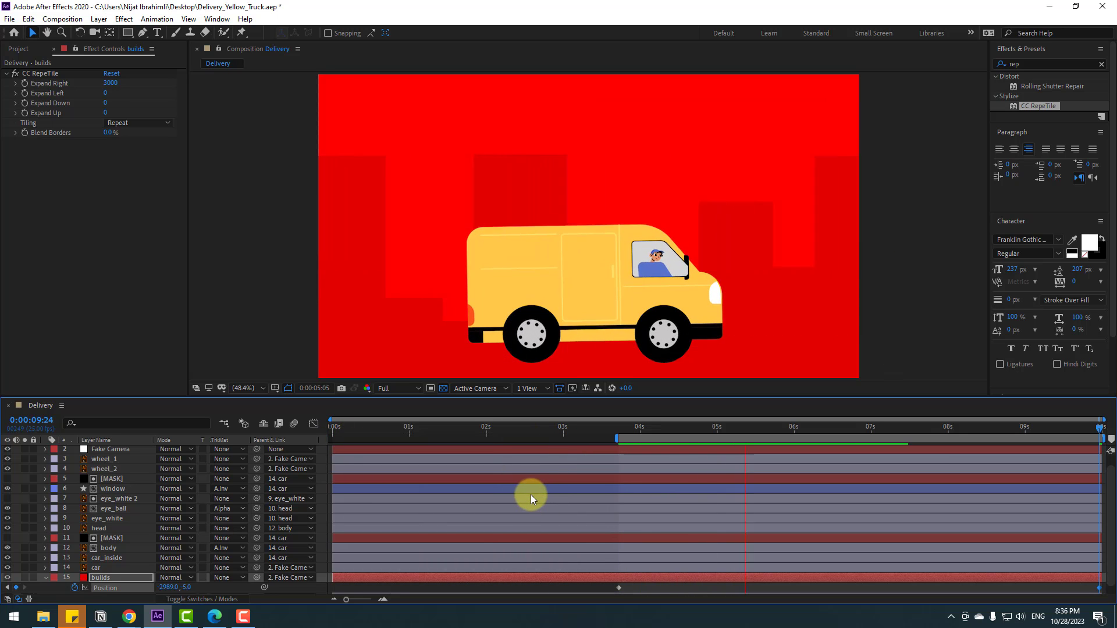
{"action": "key", "text": "space"}
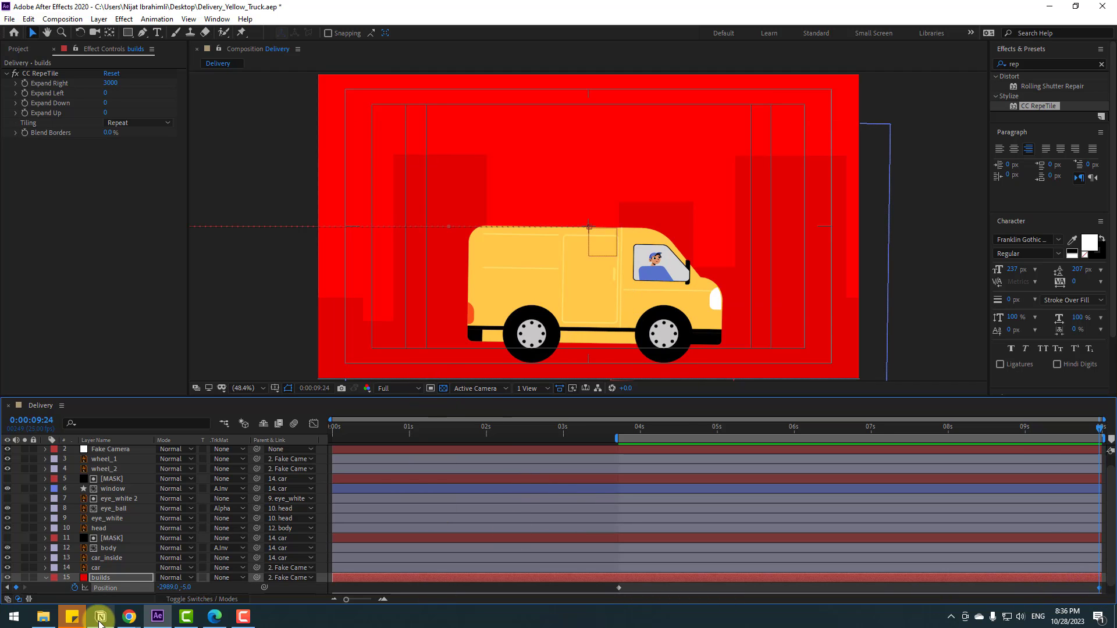
- Set the builds layer's end Position X to -7062 and Expand Right to 8000, preview the motion, and park the playhead at 4:18
{"action": "left_click_drag", "start_coordinate": [168, 587], "coordinate": [10, 588]}
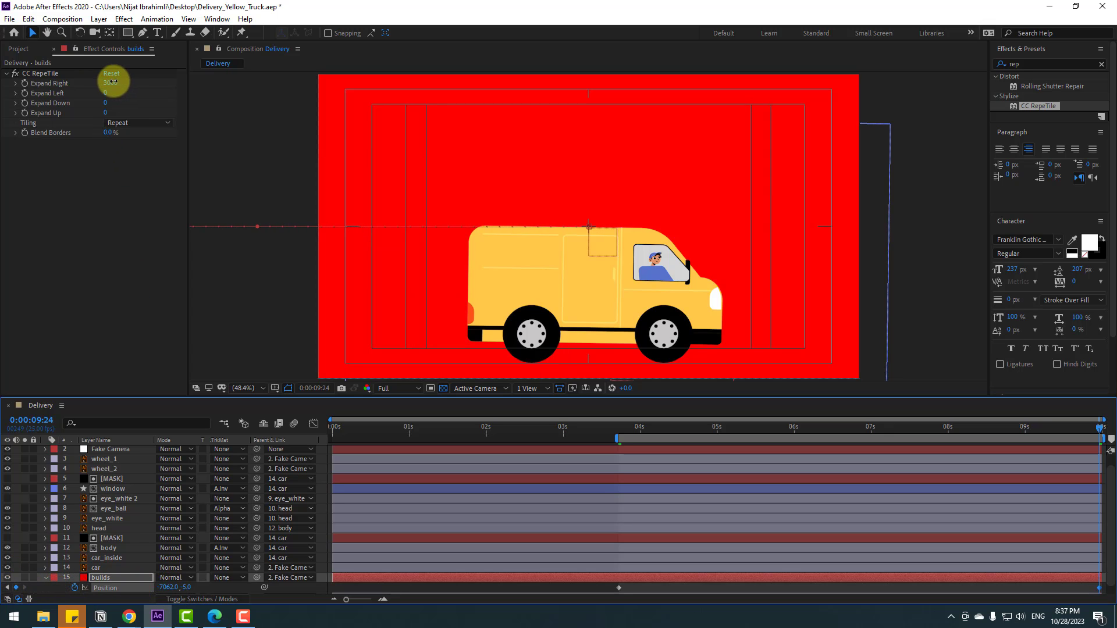
{"action": "left_click", "coordinate": [111, 82]}
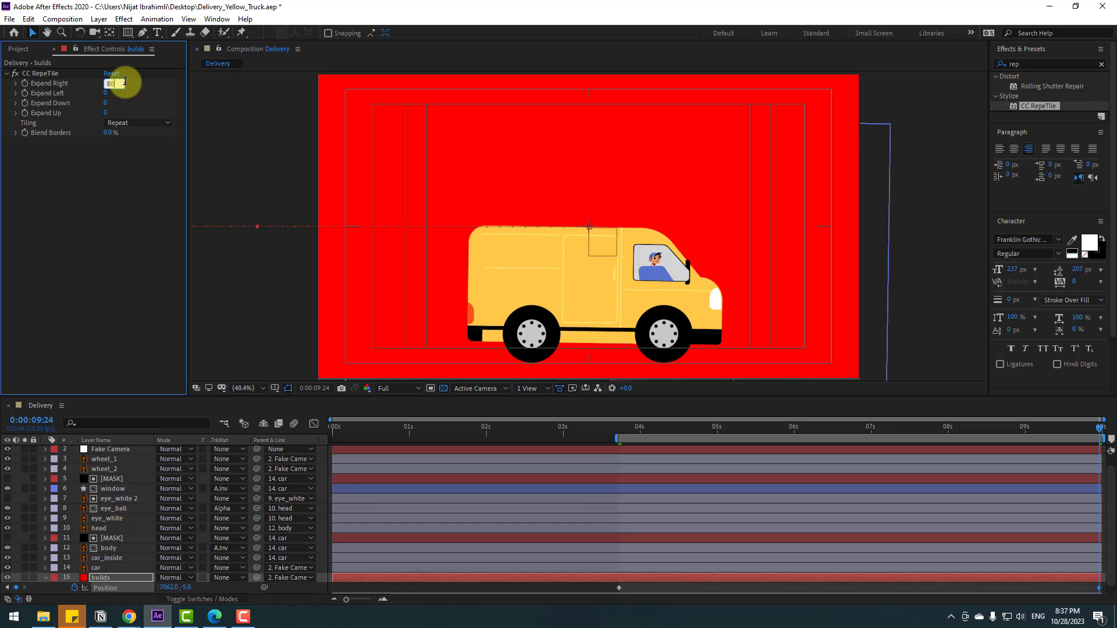
{"action": "key", "text": "Return"}
{"action": "left_click", "coordinate": [688, 439]}
{"action": "key", "text": "space"}
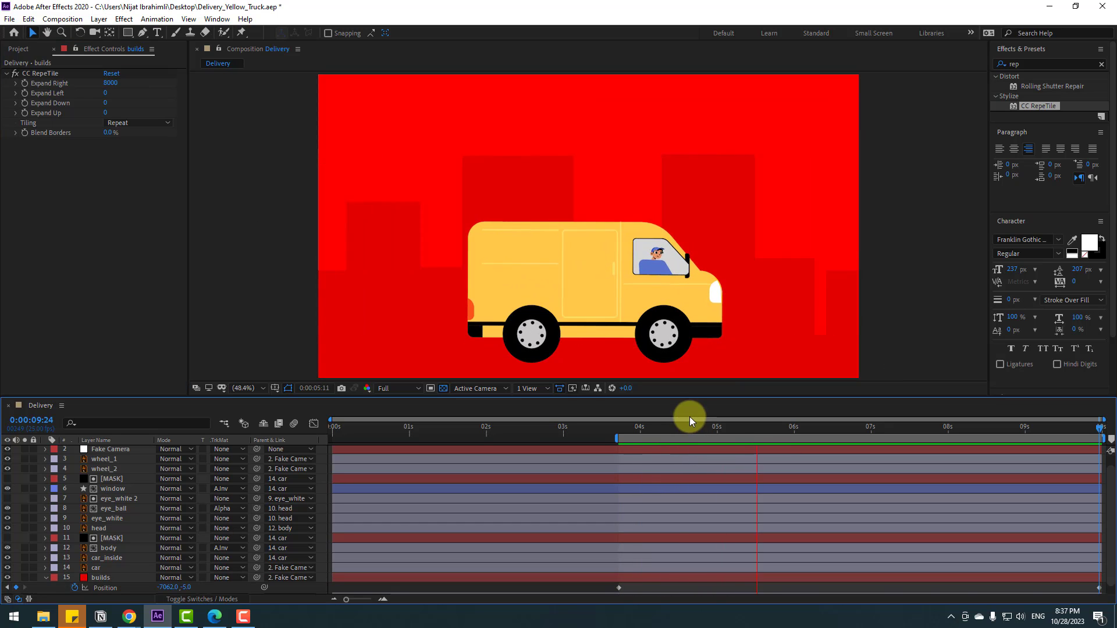
{"action": "left_click", "coordinate": [696, 431]}
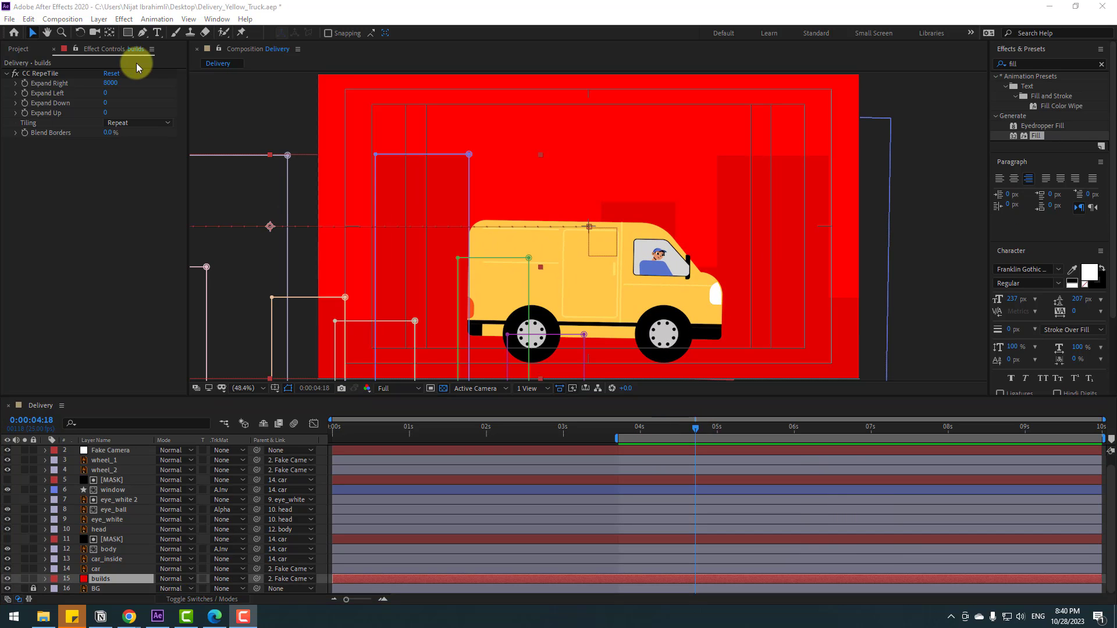
- Create a 1920 x 1080 px darker red solid named Builds2 above the builds layer
{"action": "left_click", "coordinate": [106, 24]}
{"action": "mouse_move", "coordinate": [110, 32]}
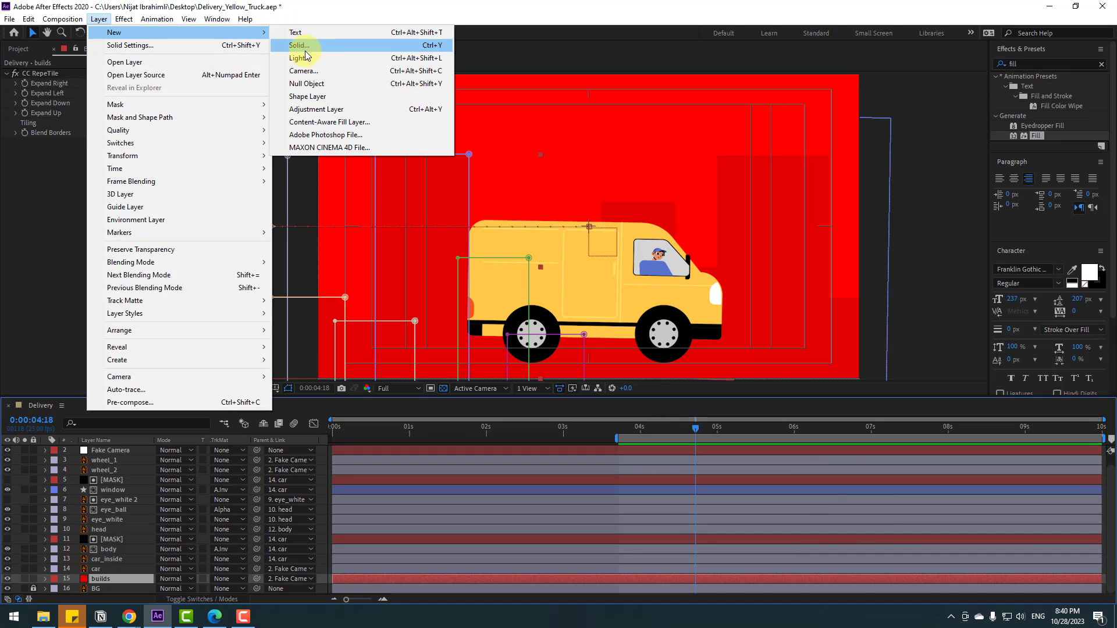
{"action": "left_click", "coordinate": [309, 46]}
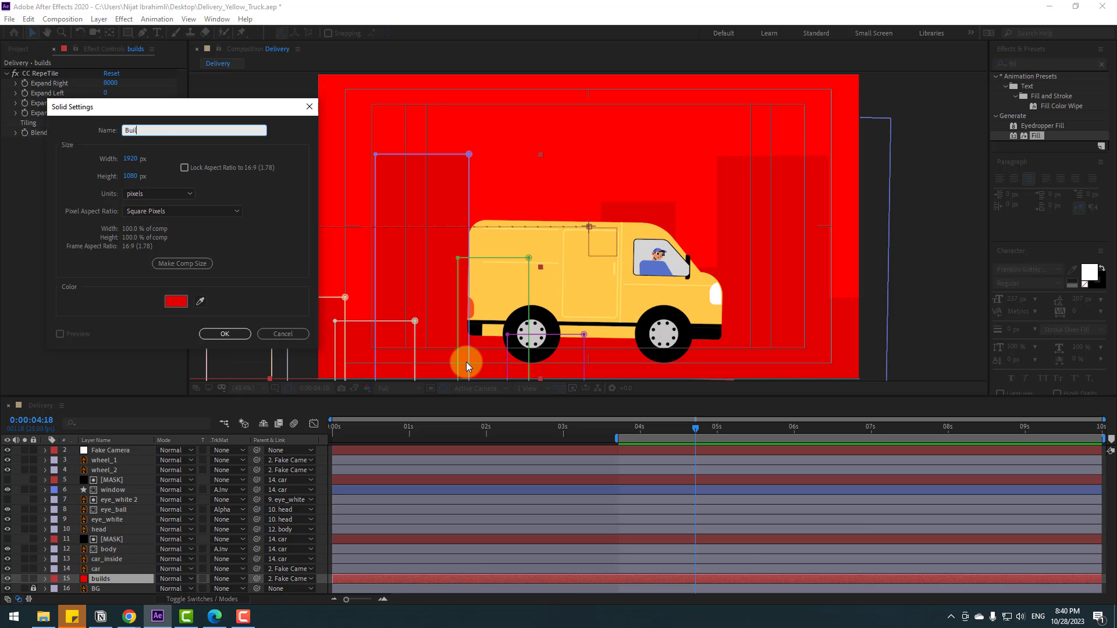
{"action": "type", "text": "Builds2"}
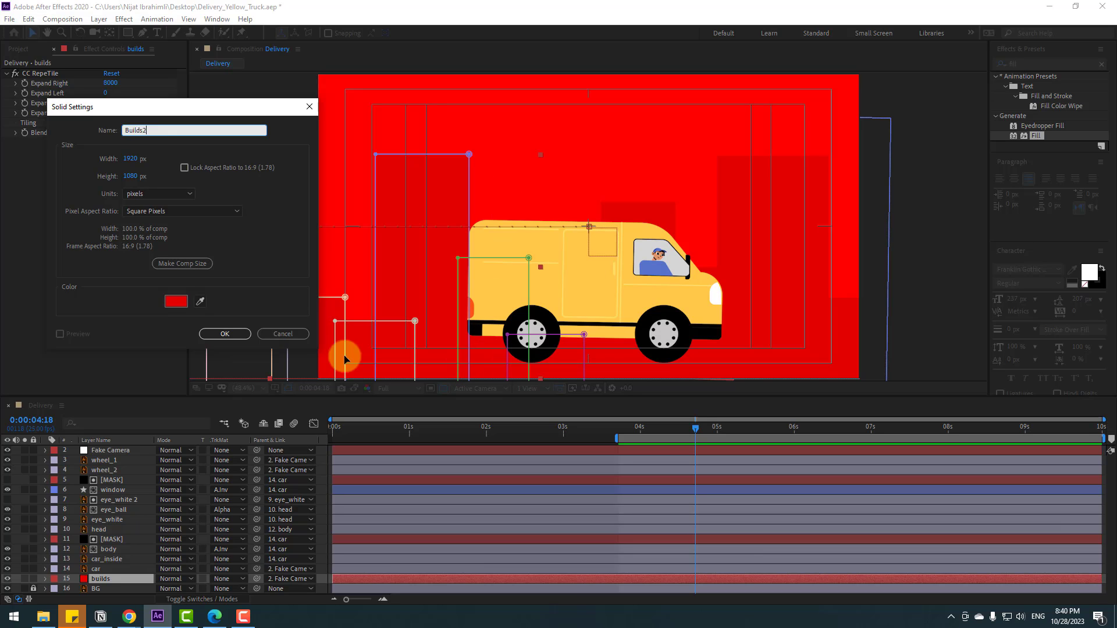
{"action": "left_click", "coordinate": [227, 336]}
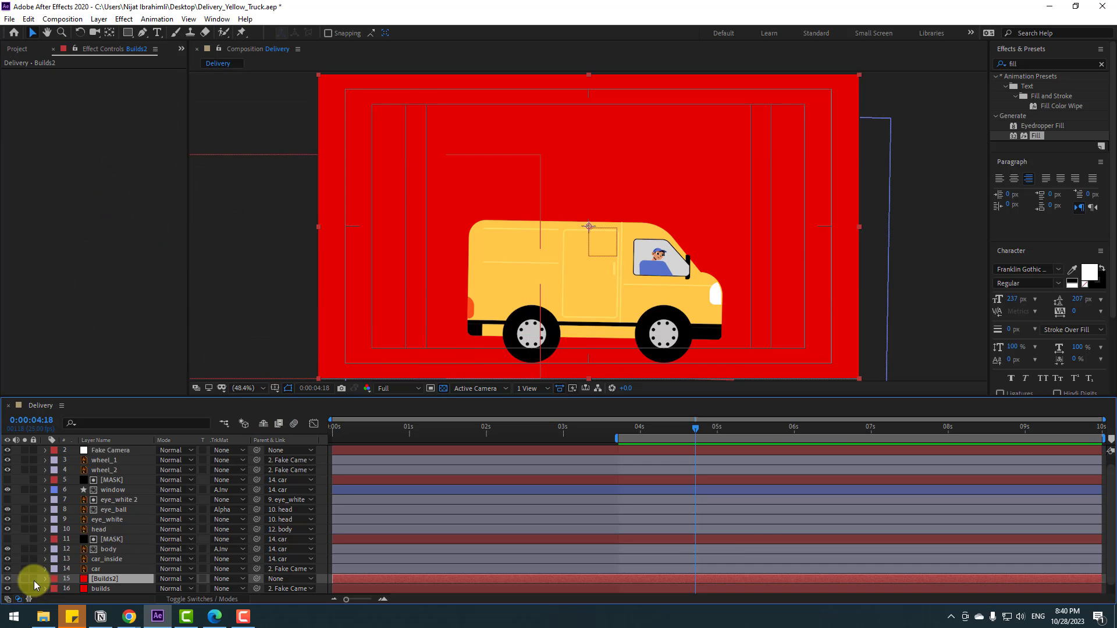
- Solo Builds2, draw eleven overlapping rectangular masks of varied widths and heights as a skyline along its lower edge, and collapse the mask list
{"action": "left_click", "coordinate": [24, 579]}
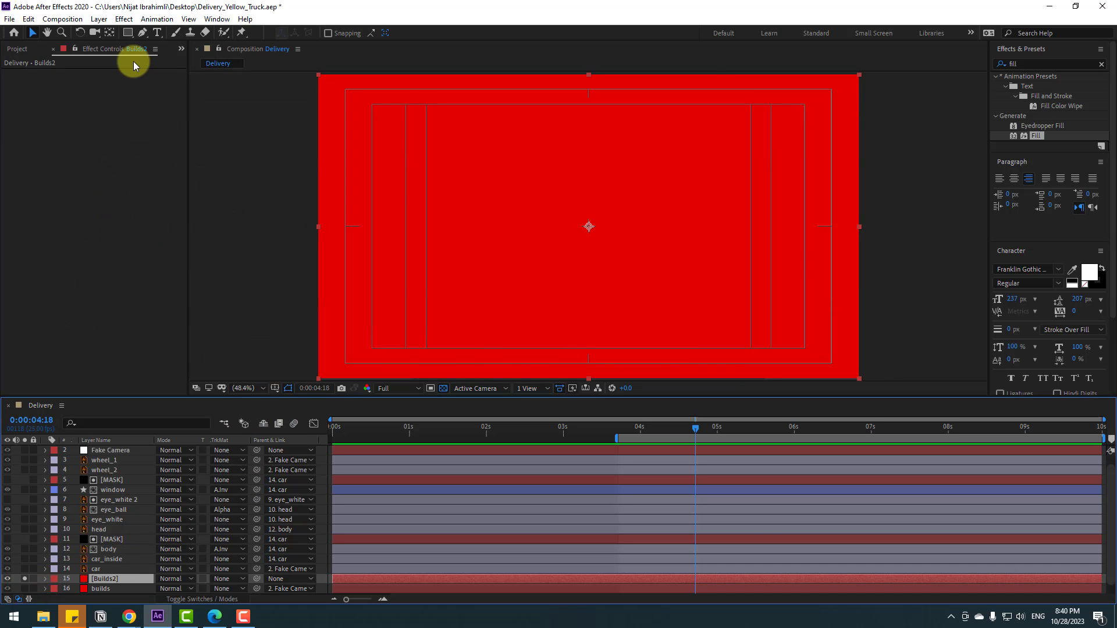
{"action": "left_click", "coordinate": [129, 33]}
{"action": "left_click", "coordinate": [386, 319]}
{"action": "left_click_drag", "start_coordinate": [388, 268], "coordinate": [384, 247]}
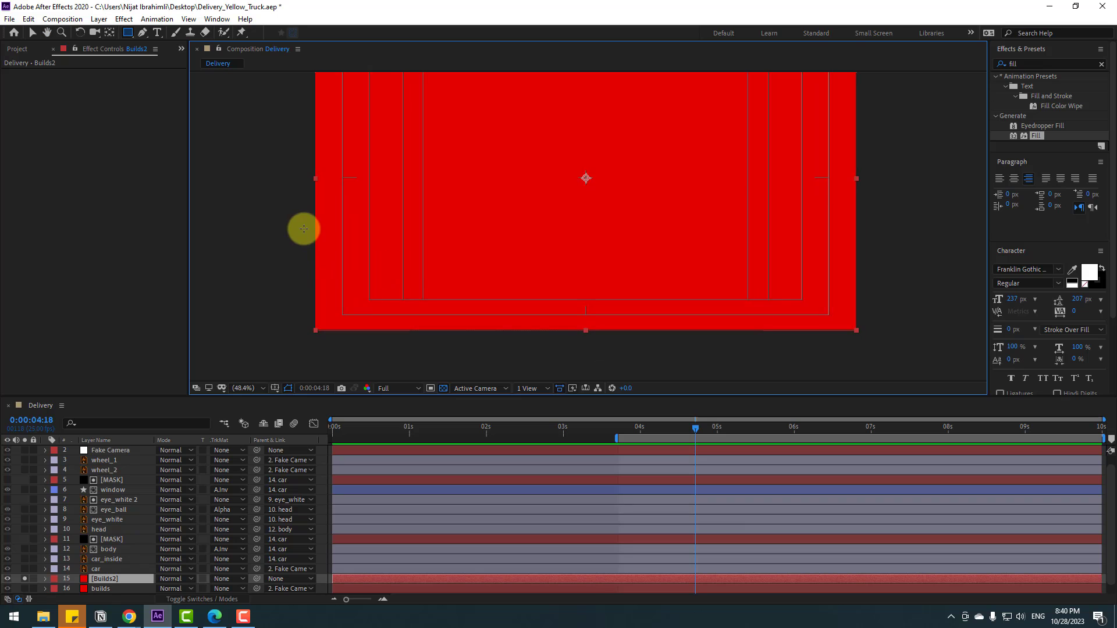
{"action": "left_click_drag", "start_coordinate": [304, 233], "coordinate": [372, 338]}
{"action": "left_click_drag", "start_coordinate": [357, 202], "coordinate": [434, 336]}
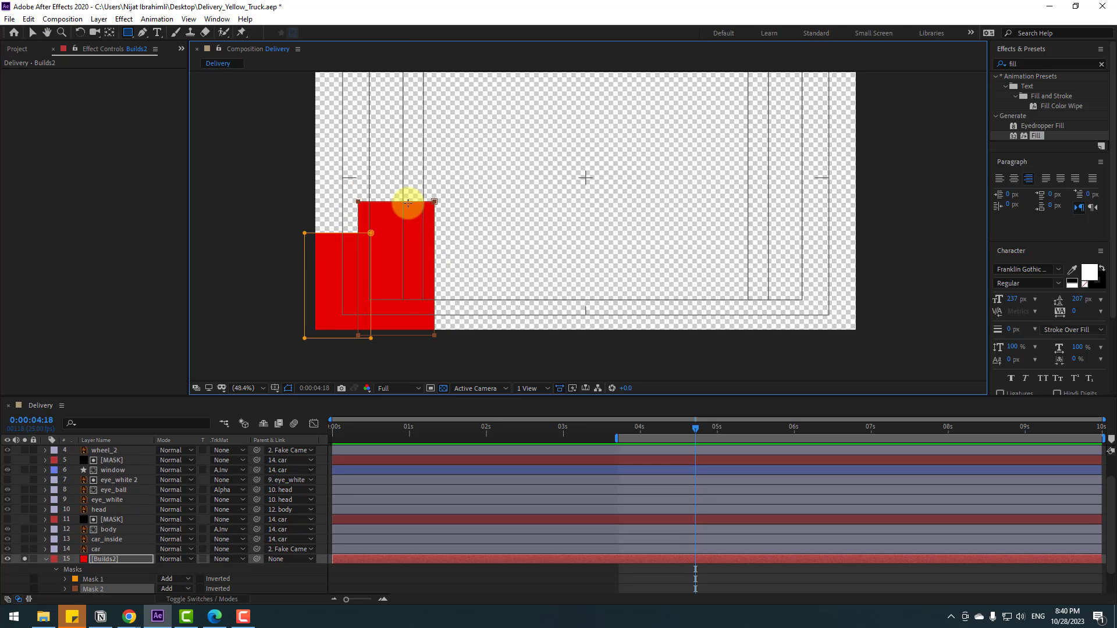
{"action": "mouse_move", "coordinate": [415, 185]}
{"action": "left_mouse_down"}
{"action": "mouse_move", "coordinate": [499, 250]}
{"action": "mouse_move", "coordinate": [501, 338]}
{"action": "left_mouse_up"}
{"action": "mouse_move", "coordinate": [483, 256]}
{"action": "left_mouse_down"}
{"action": "mouse_move", "coordinate": [529, 274]}
{"action": "mouse_move", "coordinate": [546, 346]}
{"action": "left_mouse_up"}
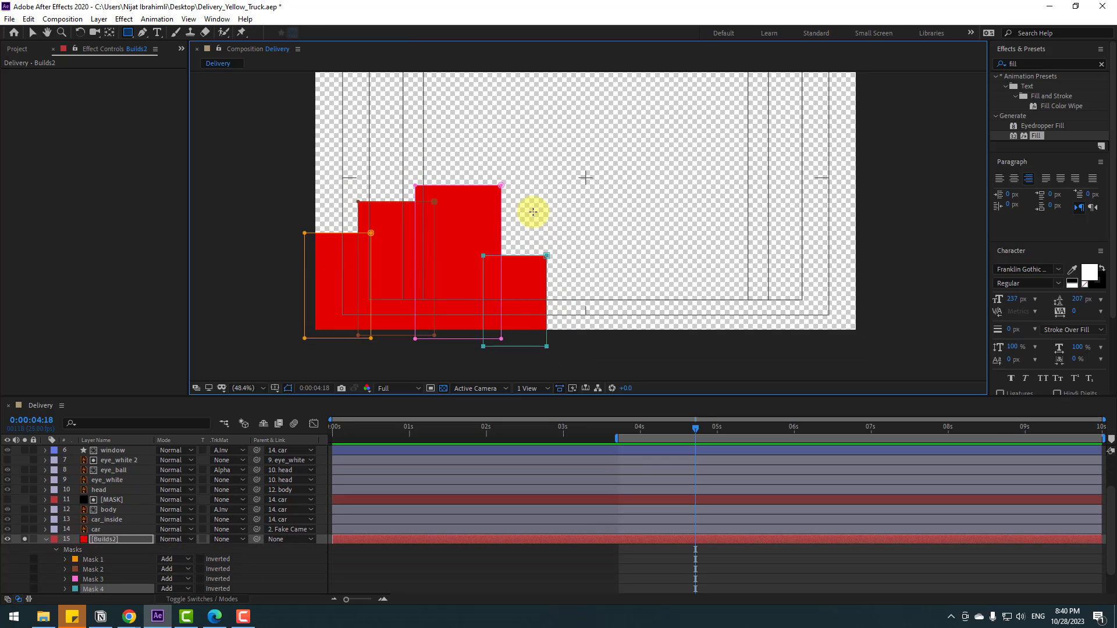
{"action": "left_click_drag", "start_coordinate": [529, 157], "coordinate": [606, 344]}
{"action": "mouse_move", "coordinate": [585, 214]}
{"action": "left_mouse_down"}
{"action": "mouse_move", "coordinate": [648, 267]}
{"action": "mouse_move", "coordinate": [673, 340]}
{"action": "left_mouse_up"}
{"action": "left_click_drag", "start_coordinate": [658, 151], "coordinate": [698, 343]}
{"action": "left_click_drag", "start_coordinate": [691, 263], "coordinate": [728, 337]}
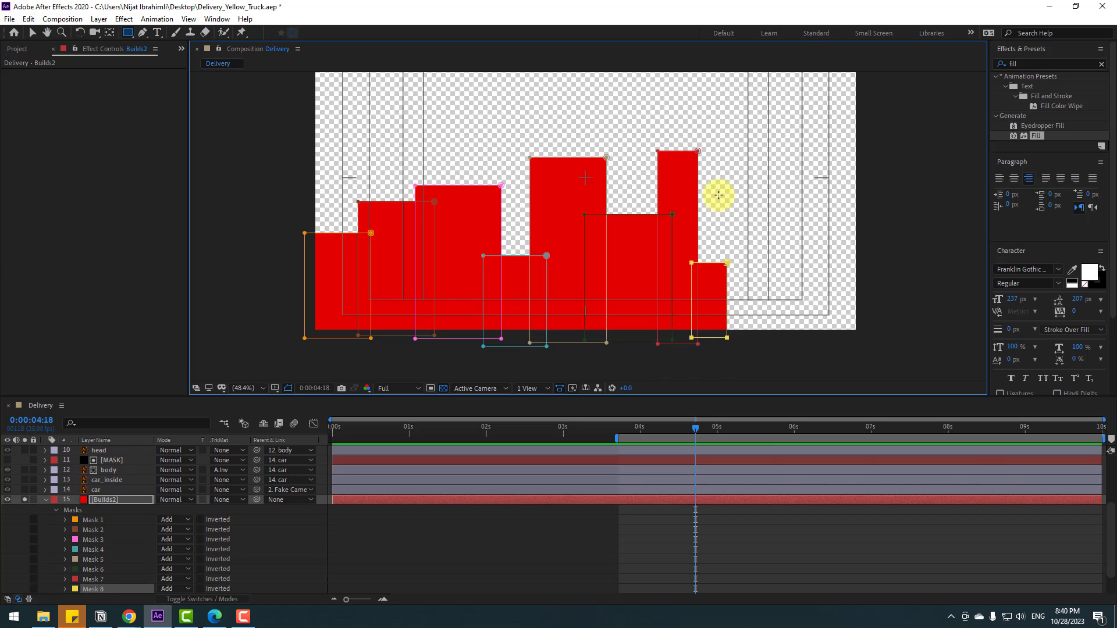
{"action": "mouse_move", "coordinate": [722, 169]}
{"action": "left_mouse_down"}
{"action": "mouse_move", "coordinate": [751, 332]}
{"action": "mouse_move", "coordinate": [776, 344]}
{"action": "left_mouse_up"}
{"action": "mouse_move", "coordinate": [768, 263]}
{"action": "left_mouse_down"}
{"action": "mouse_move", "coordinate": [810, 312]}
{"action": "mouse_move", "coordinate": [825, 342]}
{"action": "mouse_move", "coordinate": [812, 344]}
{"action": "left_mouse_up"}
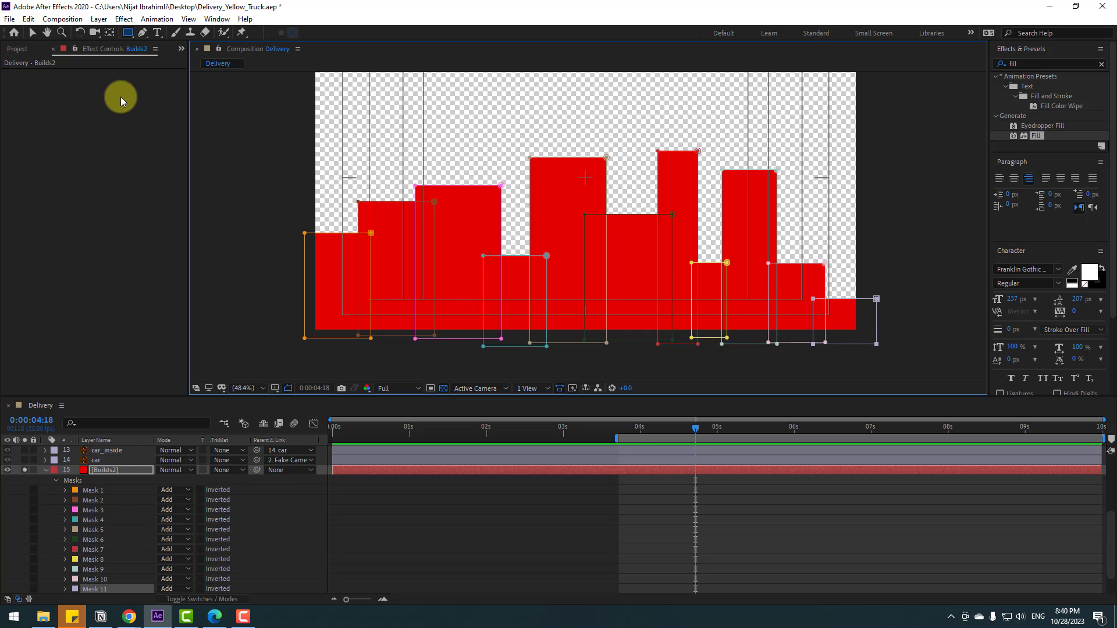
{"action": "left_click", "coordinate": [33, 33]}
{"action": "left_click", "coordinate": [44, 470]}
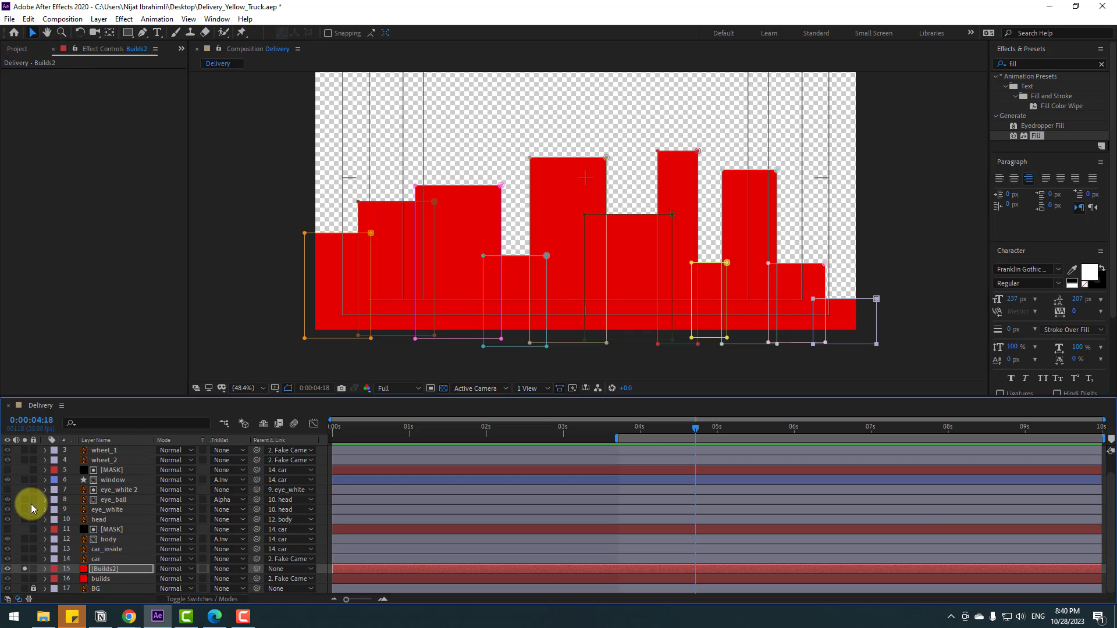
- Turn off solo for Builds2 and apply a Fill effect in a darker red than the builds layer
{"action": "left_click", "coordinate": [24, 570]}
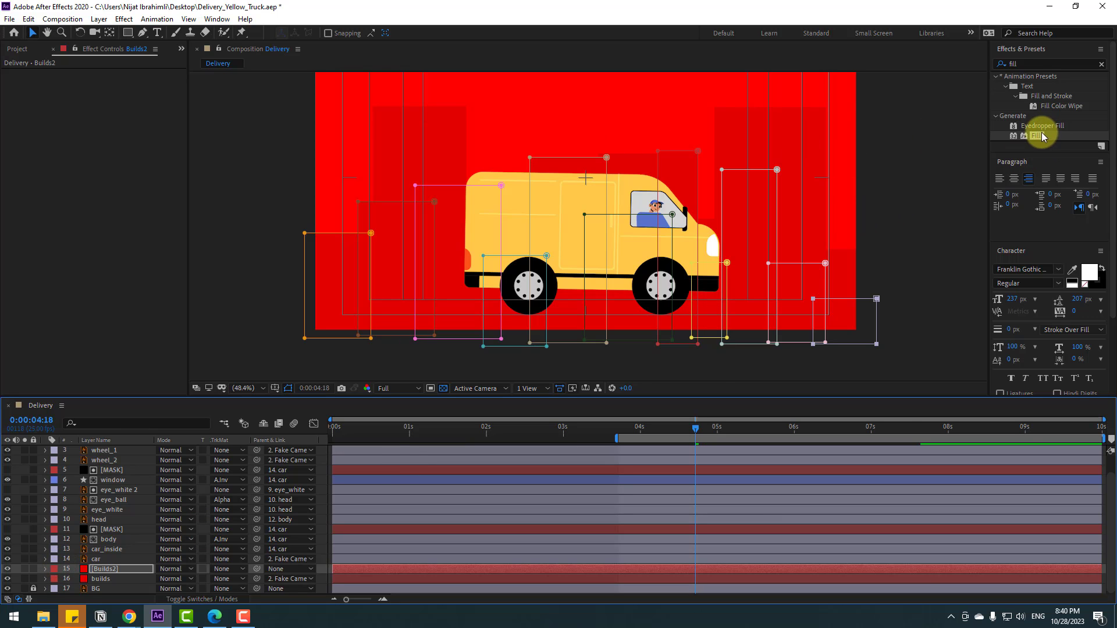
{"action": "left_click_drag", "start_coordinate": [1042, 136], "coordinate": [98, 572]}
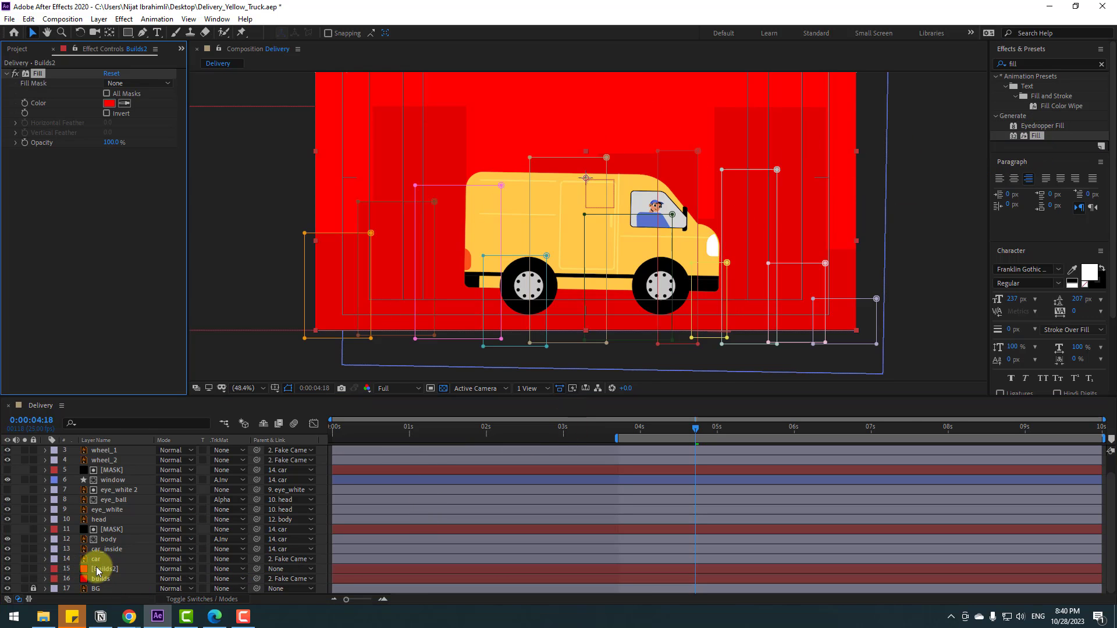
{"action": "left_click", "coordinate": [109, 103]}
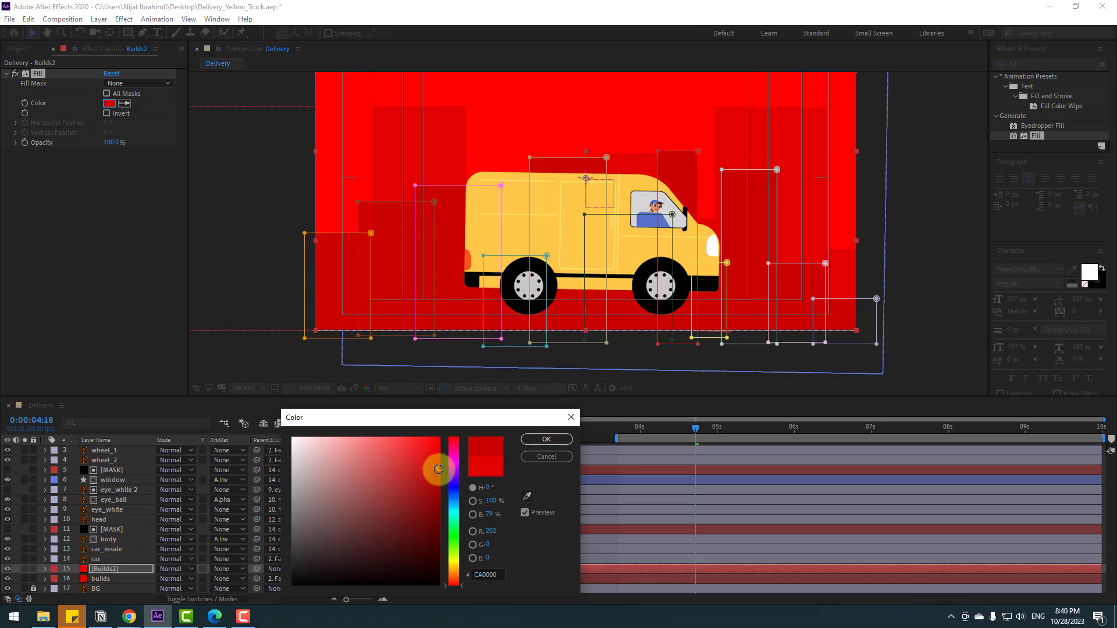
{"action": "left_click", "coordinate": [541, 441]}
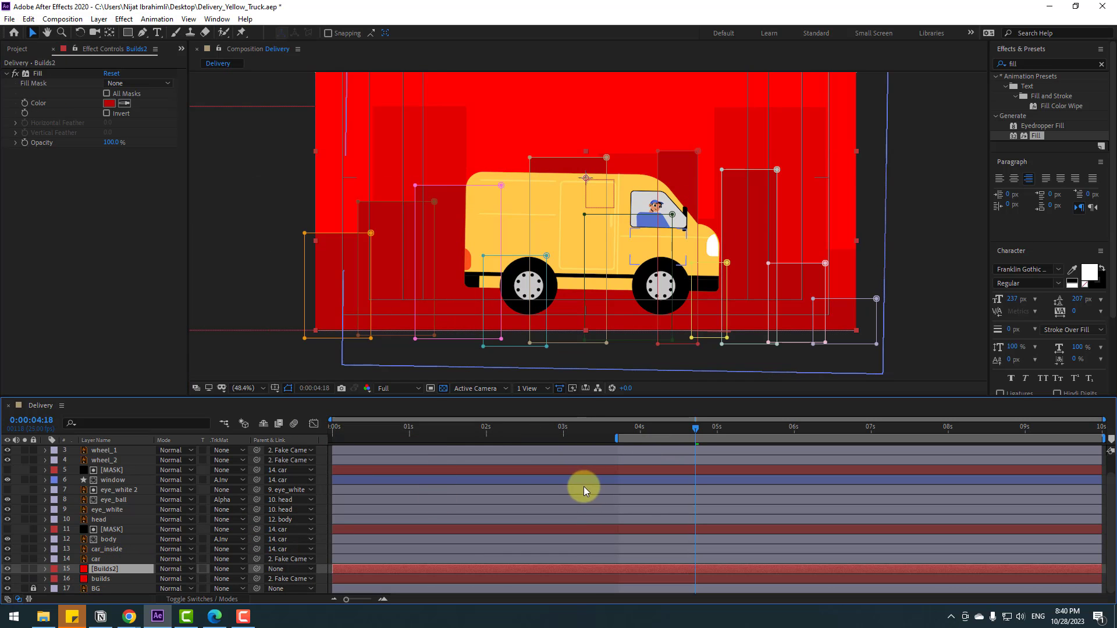
- Add a starting Position keyframe to Builds2 at 0:00:03:18
{"action": "key", "text": "p"}
{"action": "left_click_drag", "start_coordinate": [664, 426], "coordinate": [618, 432]}
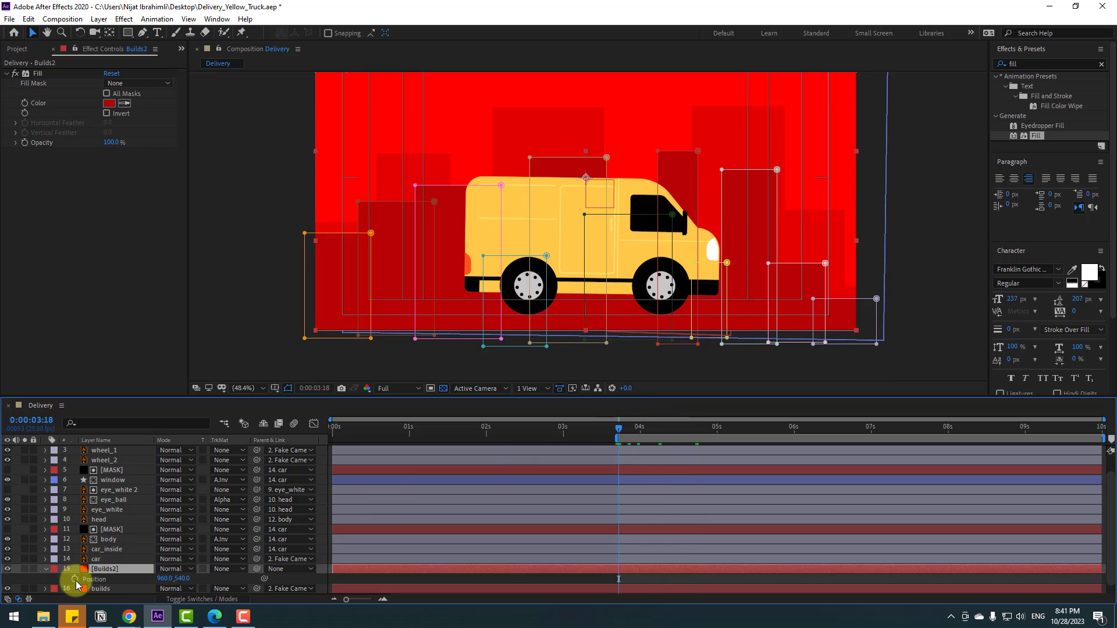
{"action": "left_click", "coordinate": [74, 579]}
- Set the Builds2 Position X to -6000 at 0:00:09:24 so the skyline travels left
{"action": "left_click_drag", "start_coordinate": [624, 431], "coordinate": [1100, 428]}
{"action": "key", "text": "comma"}
{"action": "key", "text": "comma"}
{"action": "key", "text": "comma"}
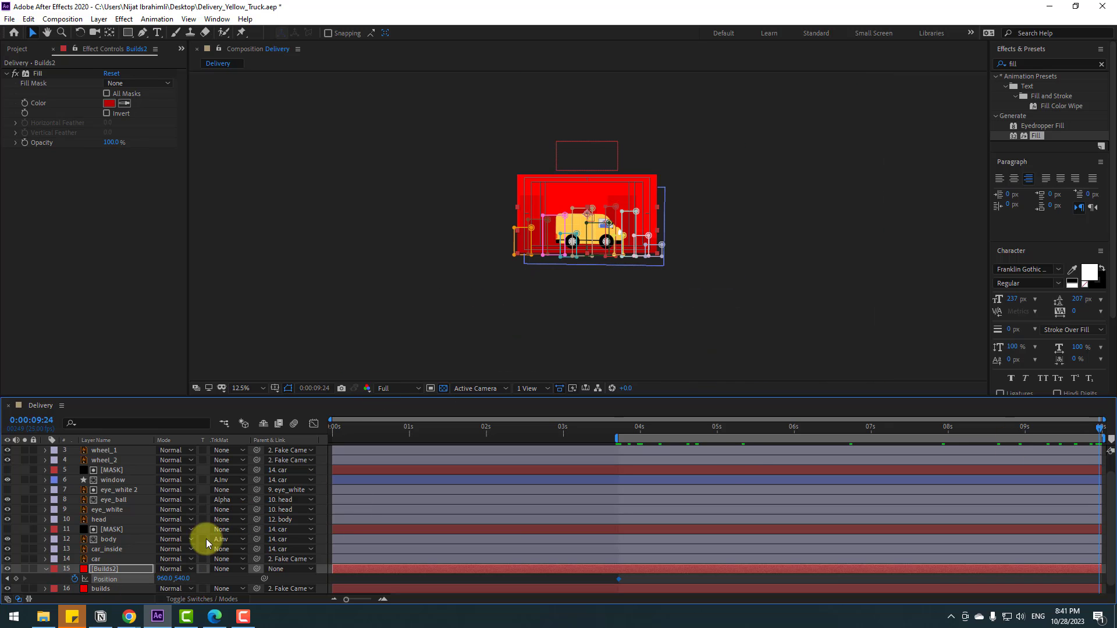
{"action": "left_click_drag", "start_coordinate": [167, 580], "coordinate": [0, 582]}
{"action": "scroll", "coordinate": [495, 292], "scroll_direction": "down", "scroll_amount": 1}
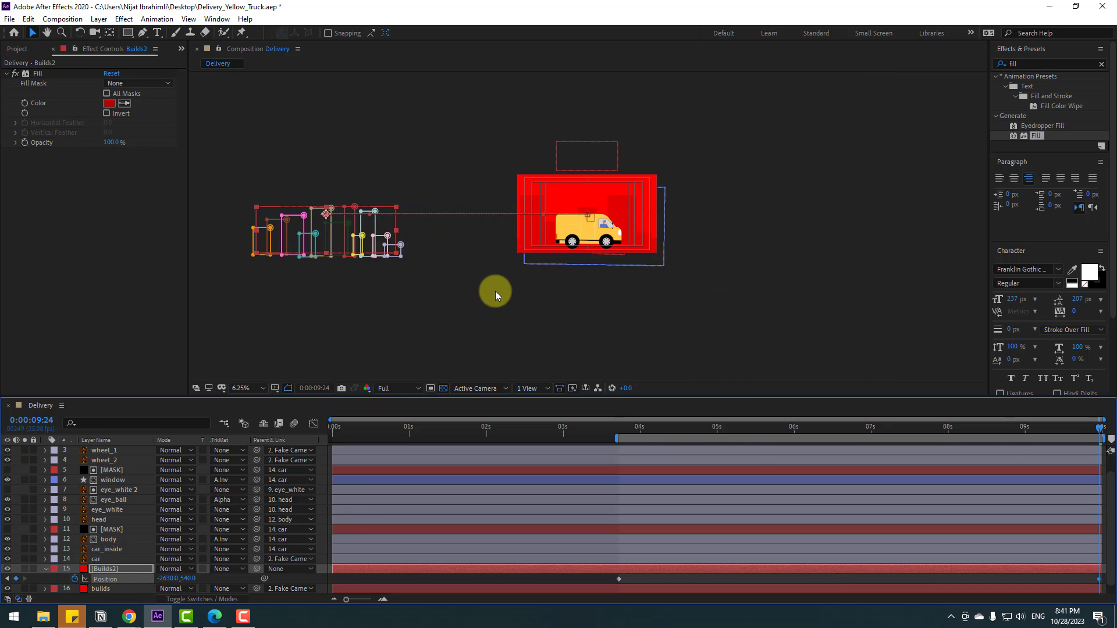
{"action": "scroll", "coordinate": [488, 319], "scroll_direction": "down", "scroll_amount": 1}
{"action": "left_click_drag", "start_coordinate": [170, 579], "coordinate": [0, 582]}
{"action": "scroll", "coordinate": [605, 286], "scroll_direction": "up", "scroll_amount": 2}
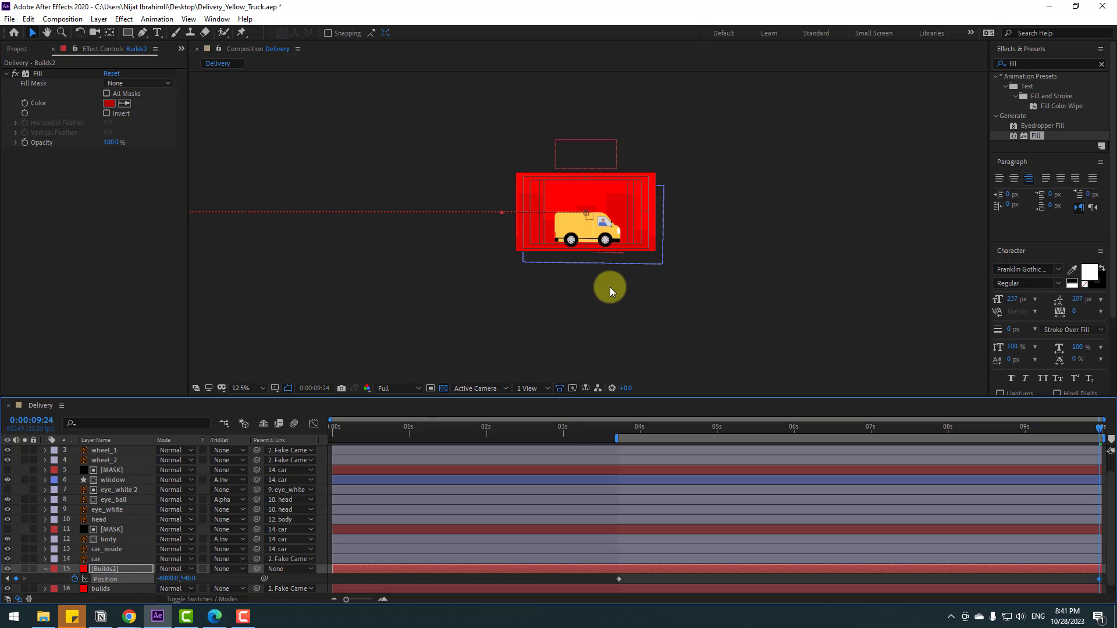
- Apply CC RepeTile to Builds2 with Expand Right 8000 and preview both scrolling skylines
{"action": "left_click", "coordinate": [1024, 62]}
{"action": "type", "text": "rep"}
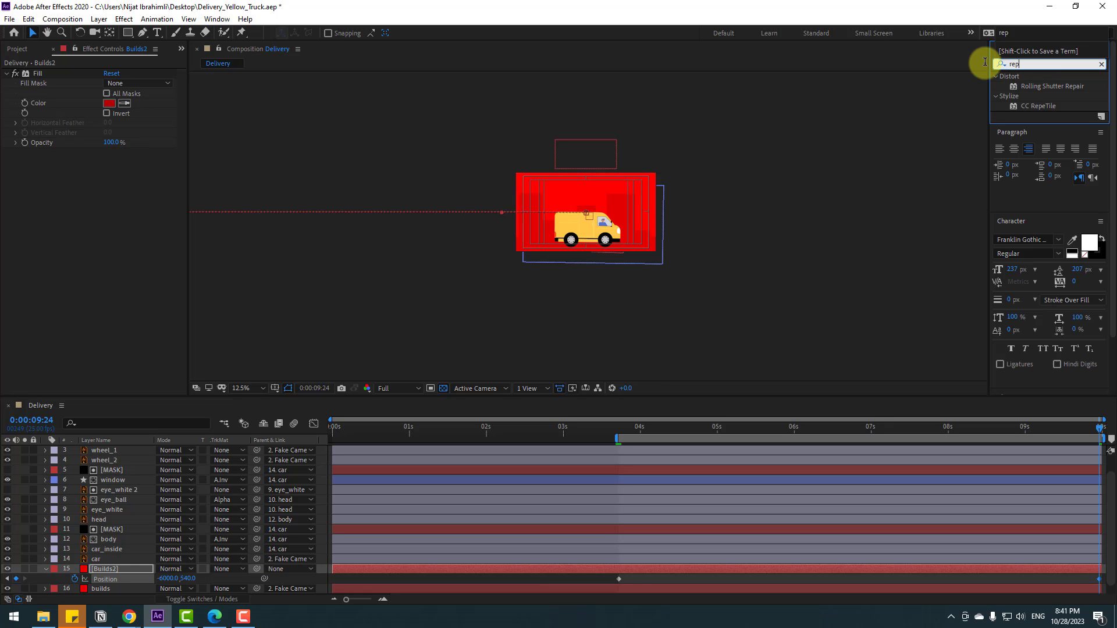
{"action": "left_click_drag", "start_coordinate": [1036, 113], "coordinate": [89, 569]}
{"action": "scroll", "coordinate": [610, 254], "scroll_direction": "down", "scroll_amount": 1}
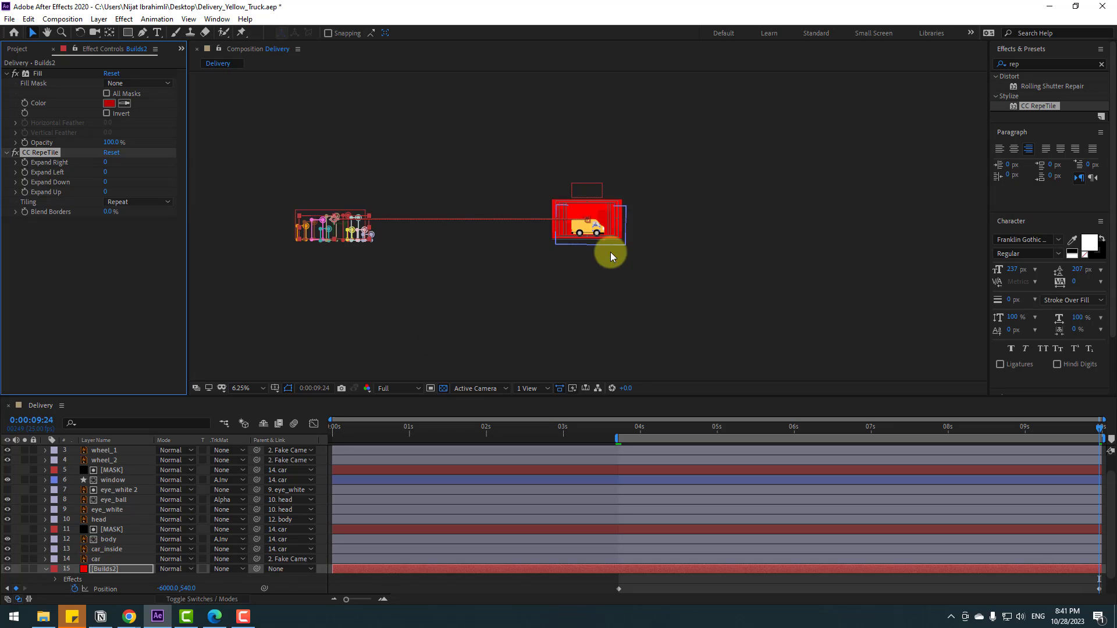
{"action": "scroll", "coordinate": [552, 261], "scroll_direction": "up", "scroll_amount": 2}
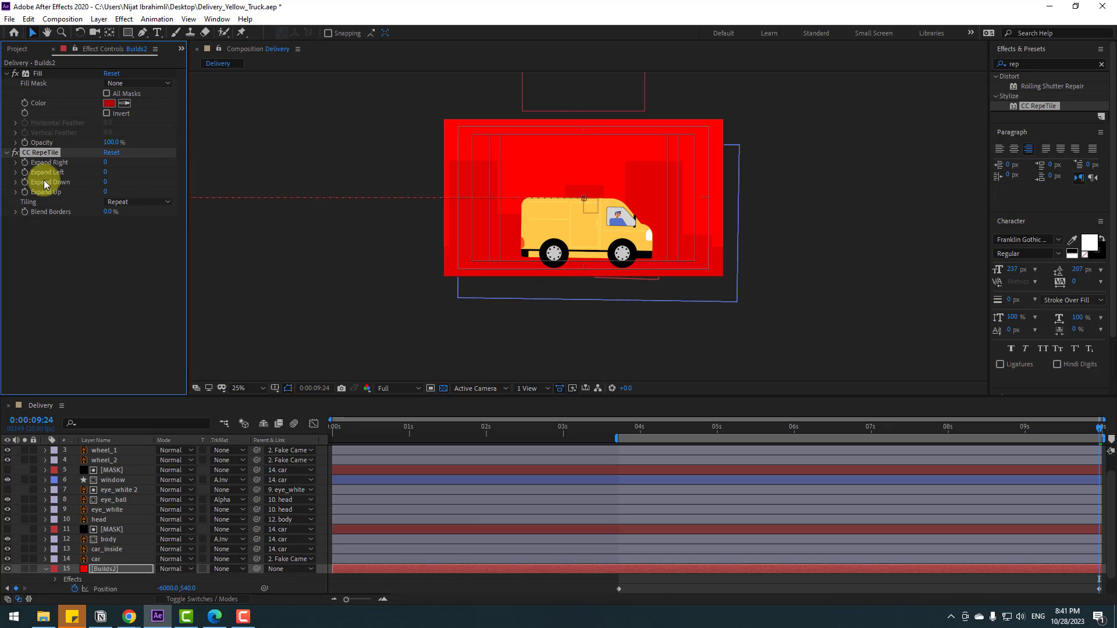
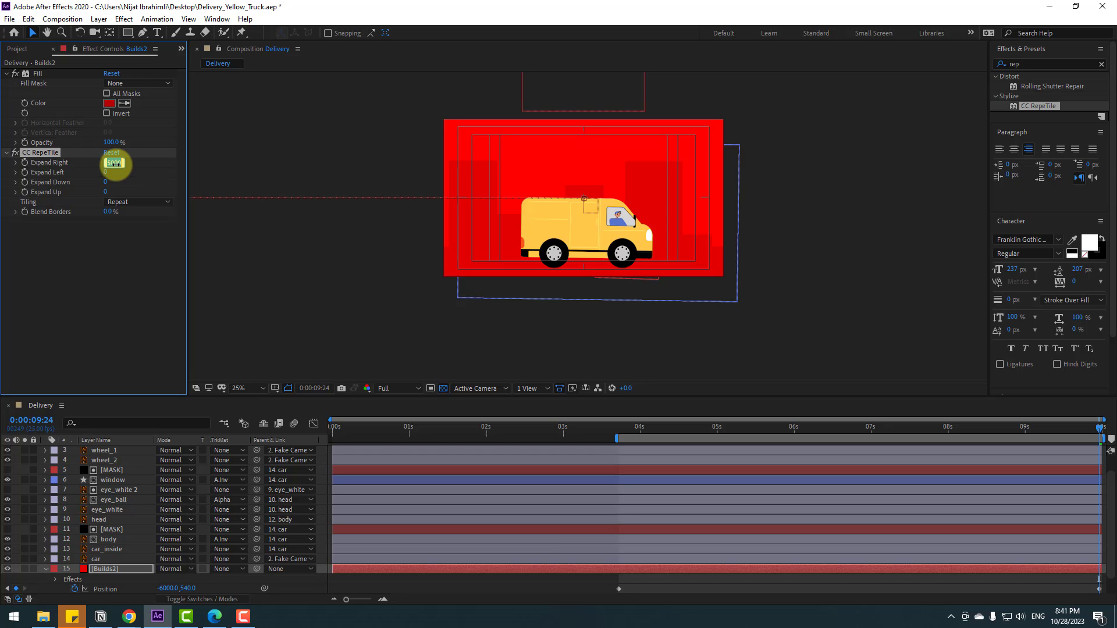
{"action": "key", "text": "Return"}
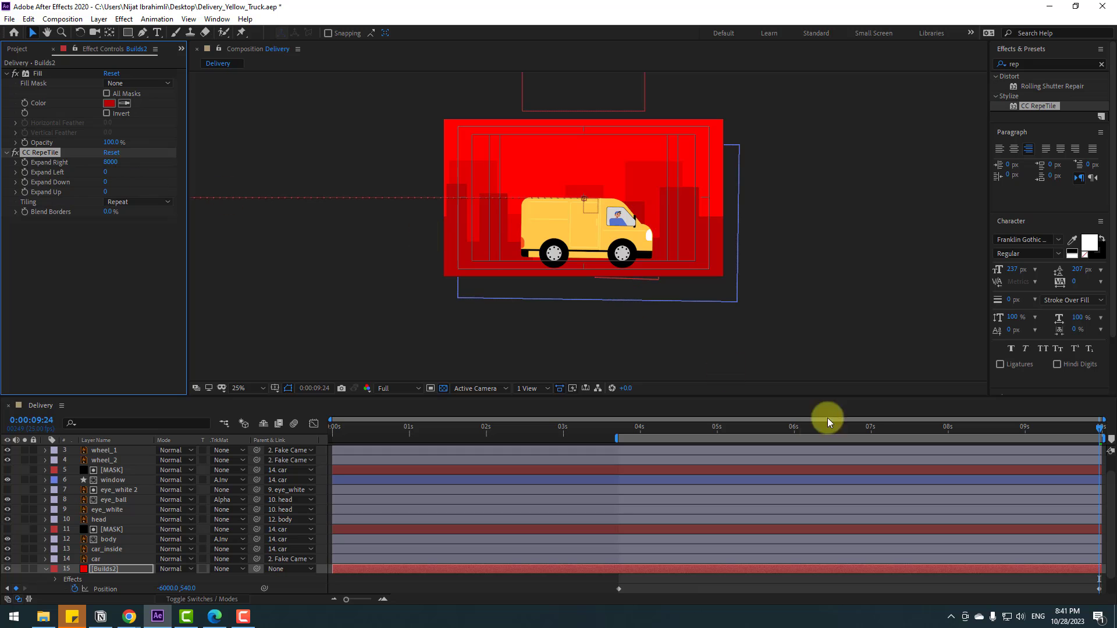
{"action": "left_click", "coordinate": [465, 320]}
{"action": "key", "text": "space"}
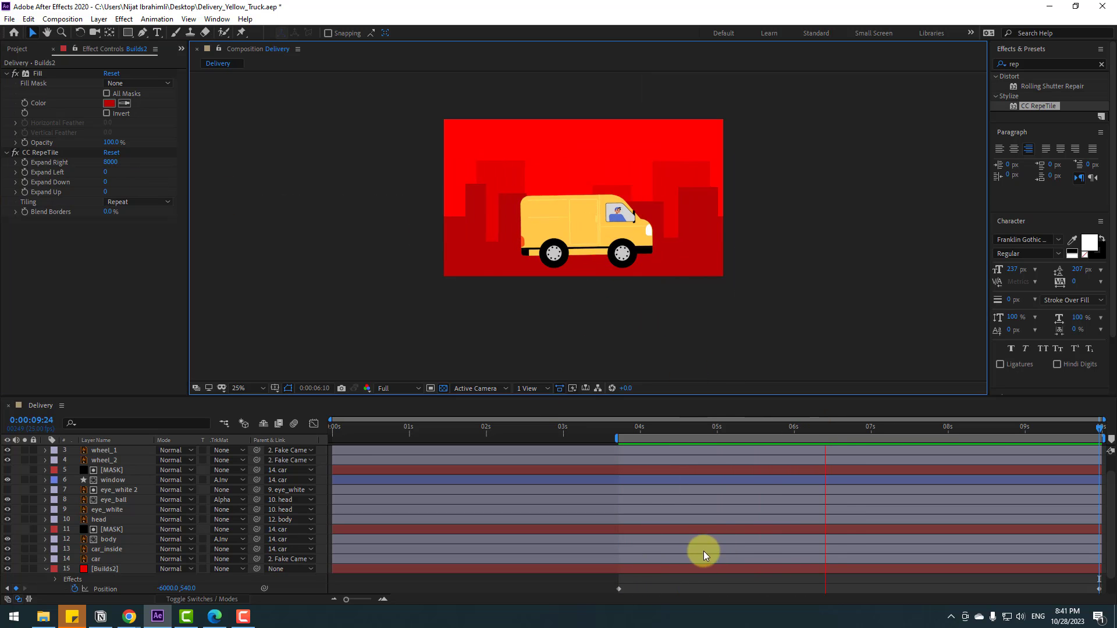
{"action": "key", "text": "space"}
- Shorten the builds layer's travel by setting its end Position X to -4322, preview it, and reduce the travel further
{"action": "scroll", "coordinate": [110, 563], "scroll_direction": "down", "scroll_amount": 2}
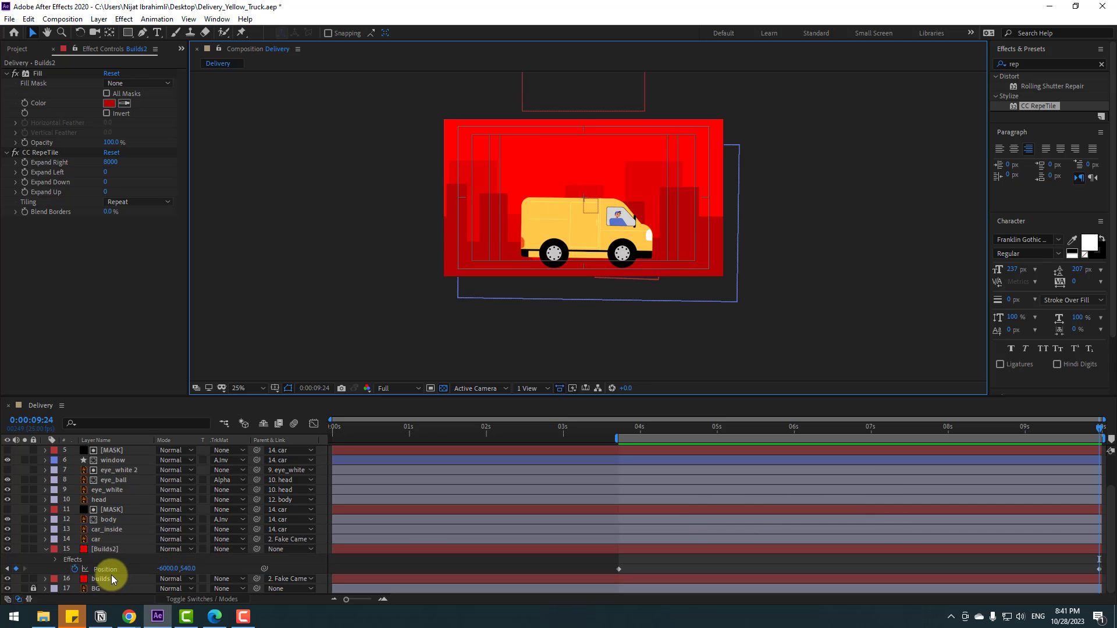
{"action": "left_click", "coordinate": [98, 579]}
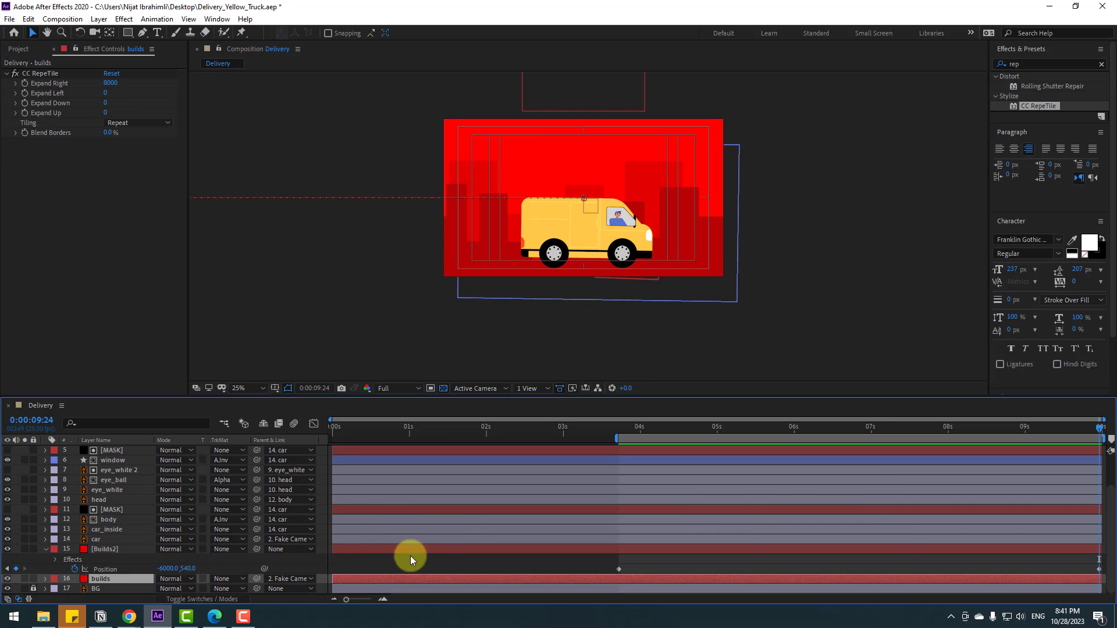
{"action": "key", "text": "p"}
{"action": "left_click", "coordinate": [1100, 579]}
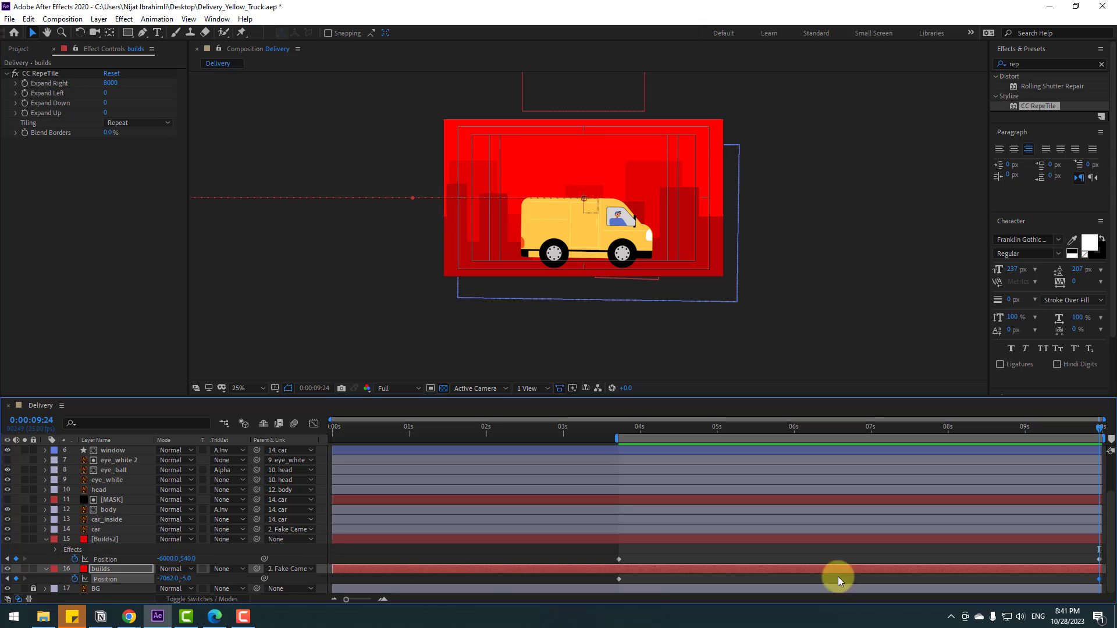
{"action": "left_click_drag", "start_coordinate": [162, 579], "coordinate": [293, 578]}
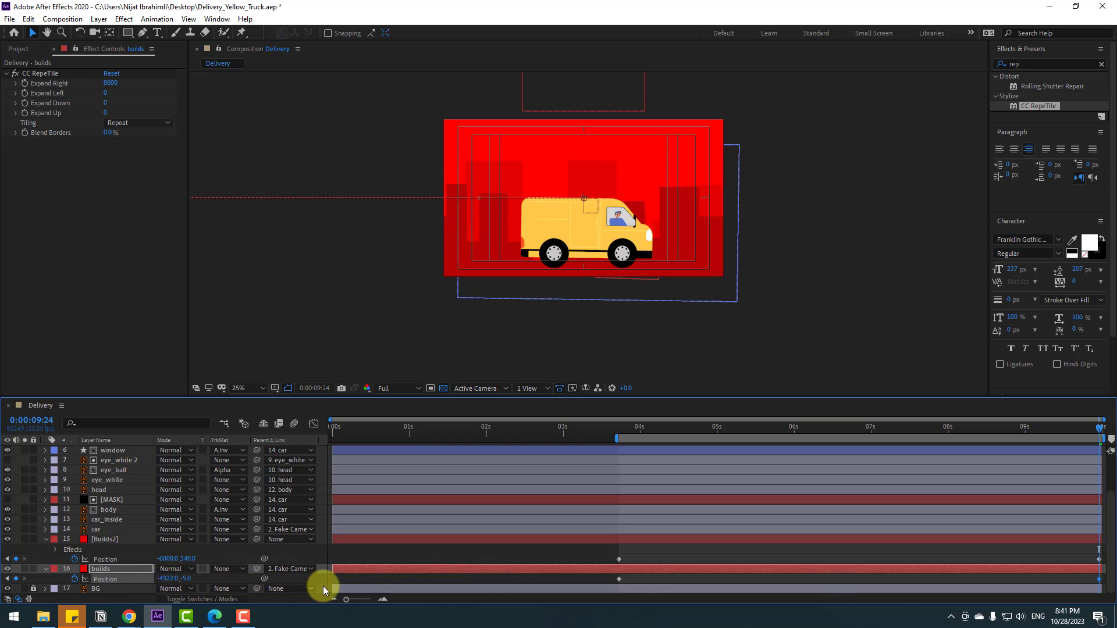
{"action": "key", "text": "space"}
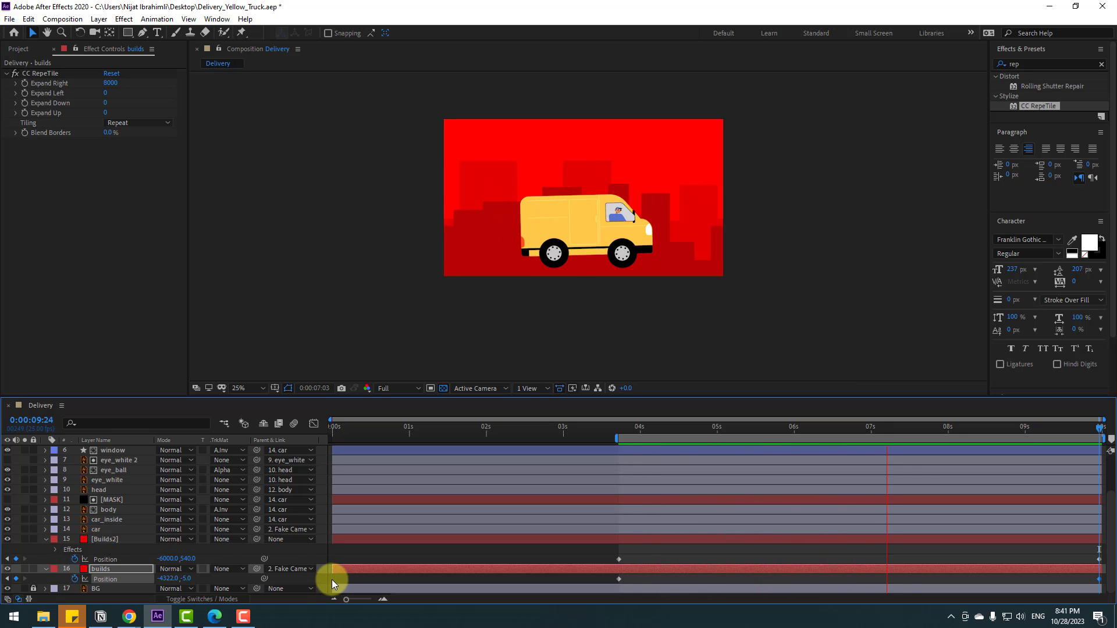
{"action": "key", "text": "space"}
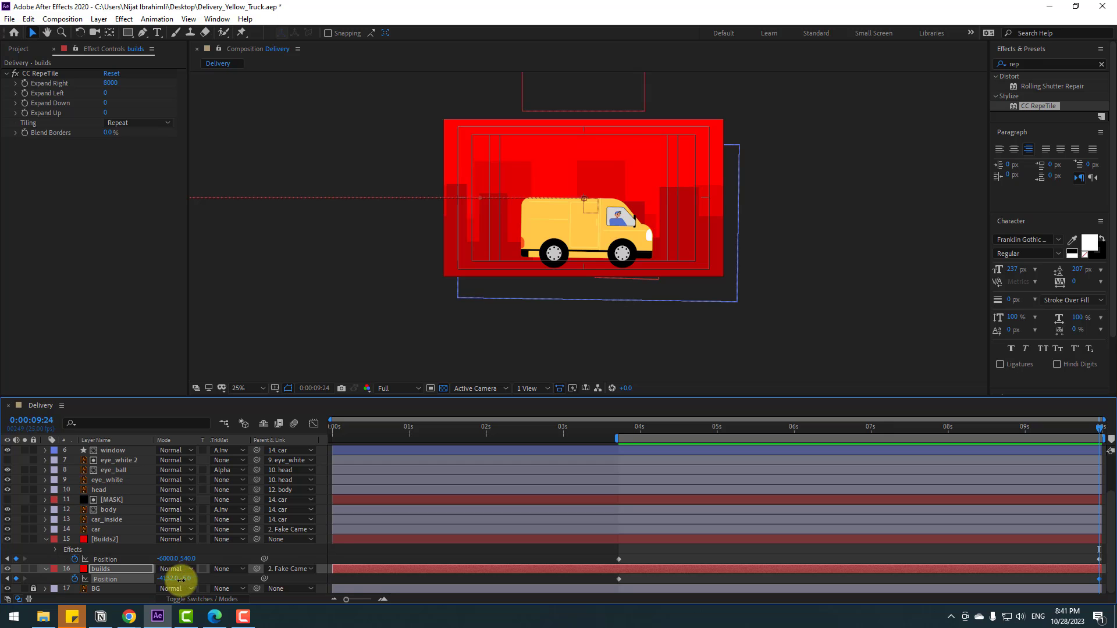
{"action": "left_click_drag", "start_coordinate": [181, 580], "coordinate": [236, 580]}
{"action": "key", "text": "space"}
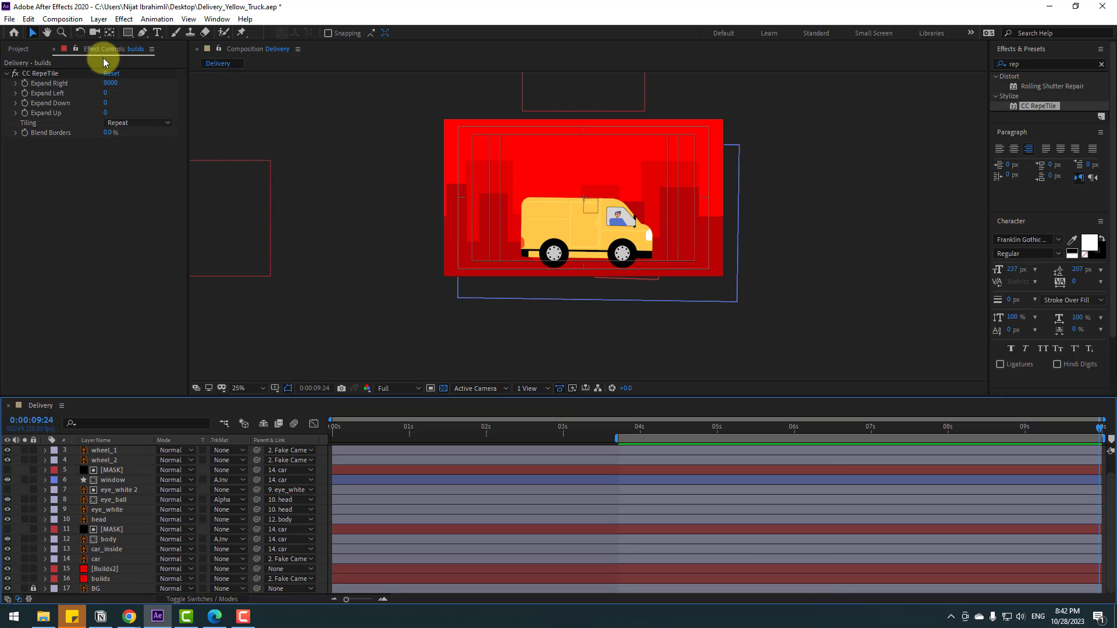
- Create a null object and place it directly above the Builds2 layer
{"action": "left_click", "coordinate": [99, 18]}
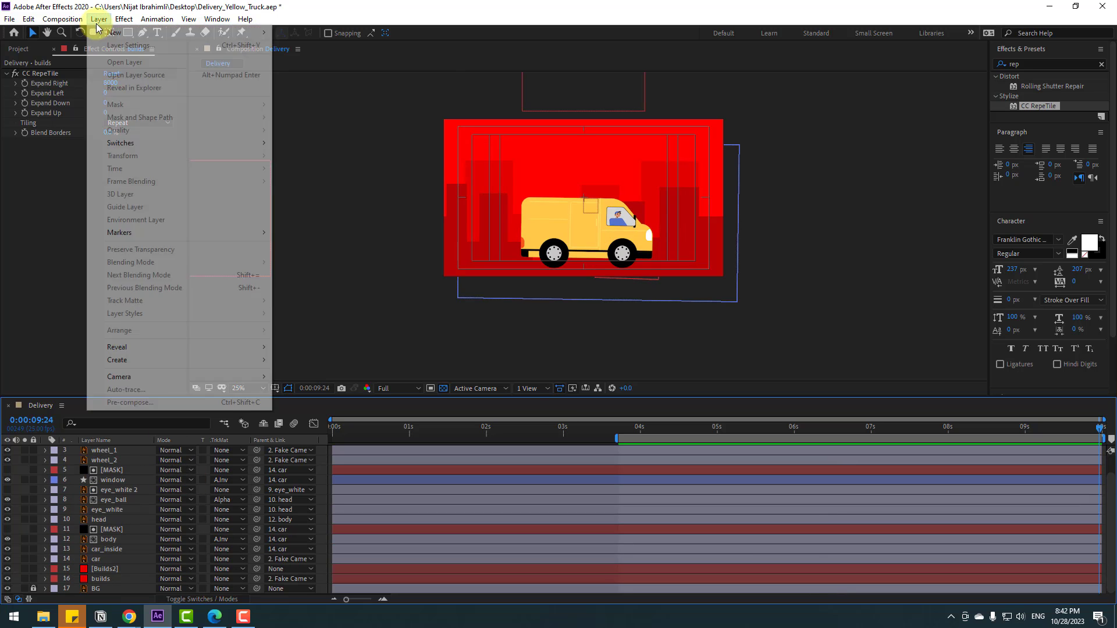
{"action": "mouse_move", "coordinate": [116, 33]}
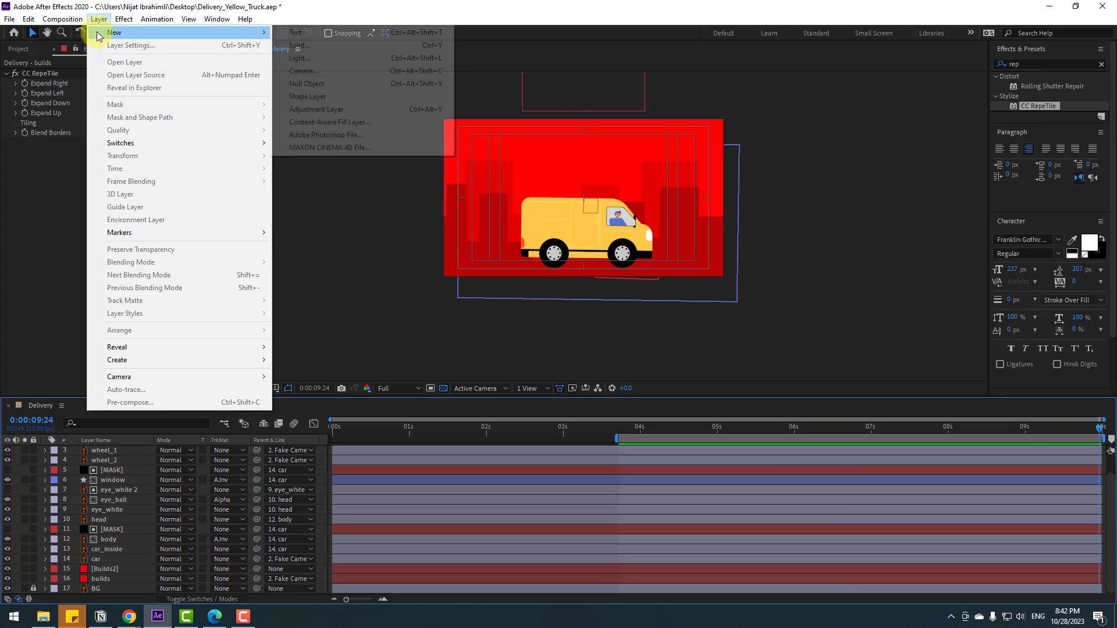
{"action": "left_click", "coordinate": [309, 83]}
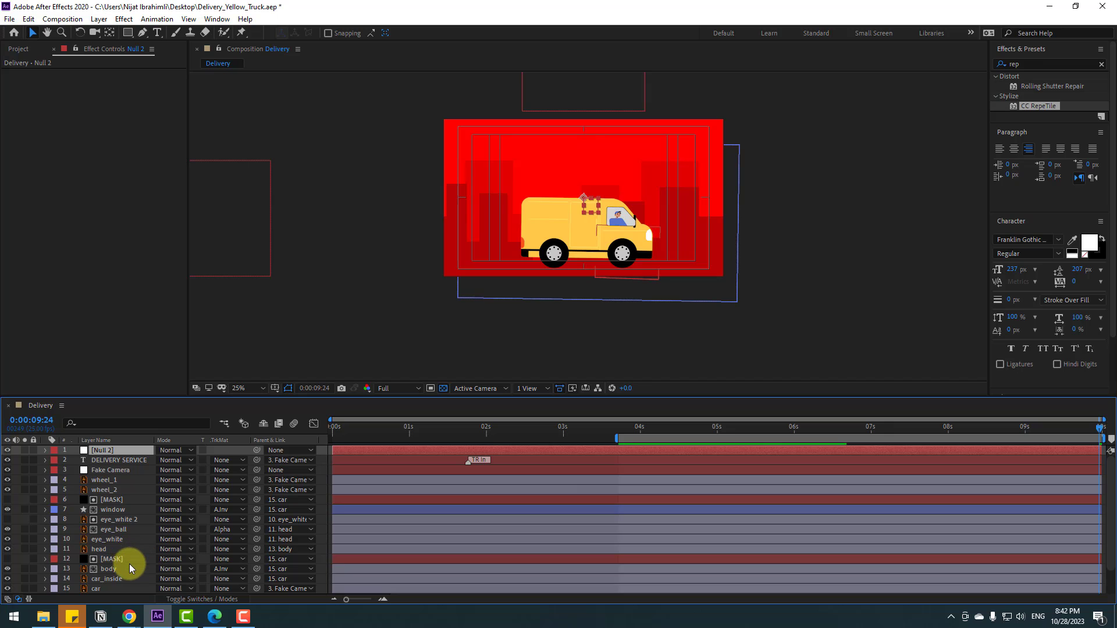
{"action": "left_click_drag", "start_coordinate": [111, 447], "coordinate": [110, 560]}
{"action": "scroll", "coordinate": [121, 561], "scroll_direction": "down", "scroll_amount": 1}
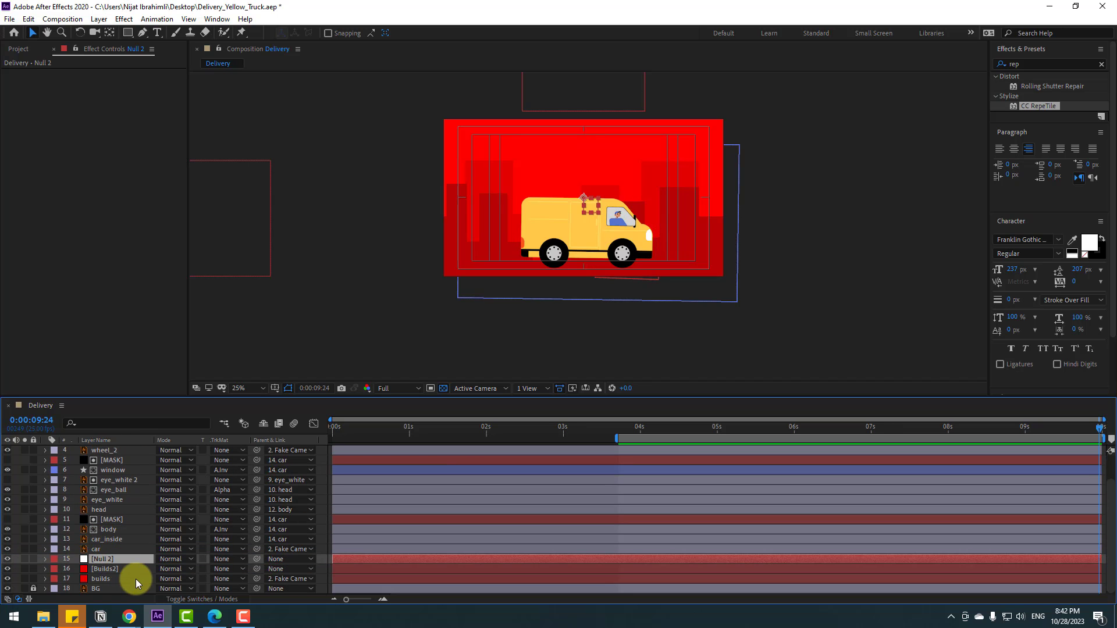
- Parent the builds and Builds2 layers to the new null object
{"action": "left_click", "coordinate": [104, 582]}
{"action": "left_click", "coordinate": [106, 571], "text": "shift"}
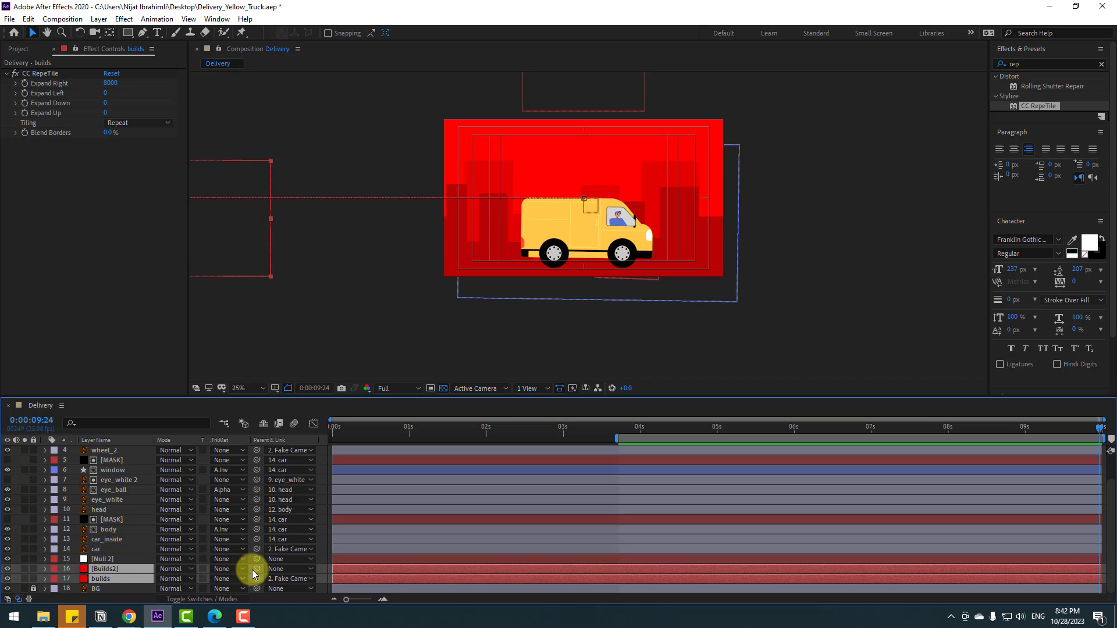
{"action": "left_click_drag", "start_coordinate": [257, 569], "coordinate": [104, 559]}
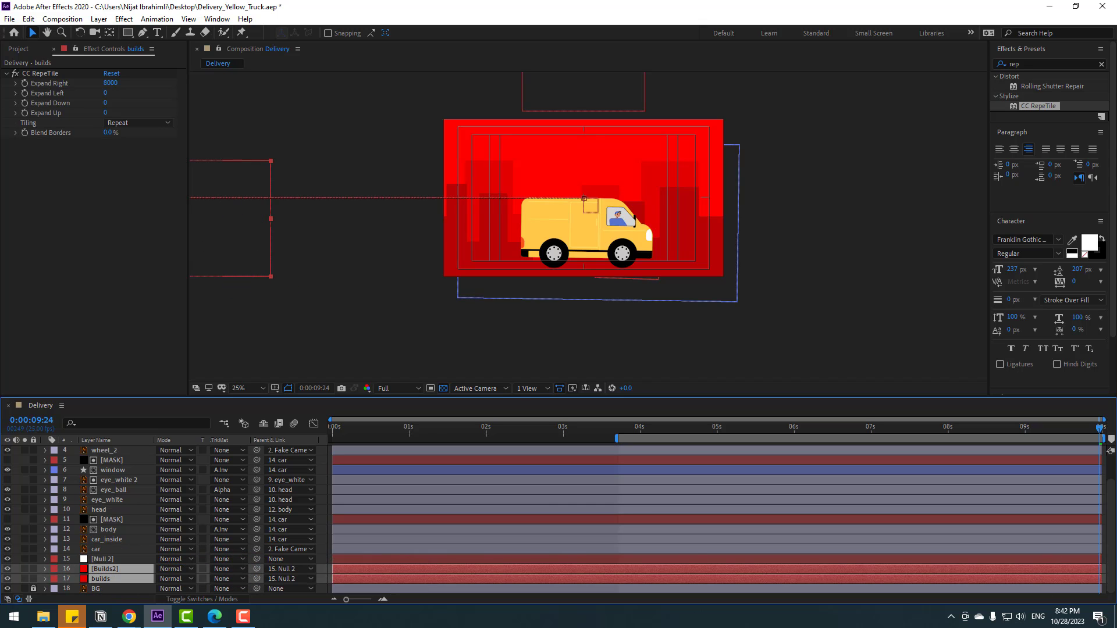
{"action": "left_click", "coordinate": [208, 616]}
- Raise both skylines by setting the null's Position Y to 293, and preview the motion behind the van
{"action": "left_click", "coordinate": [102, 560]}
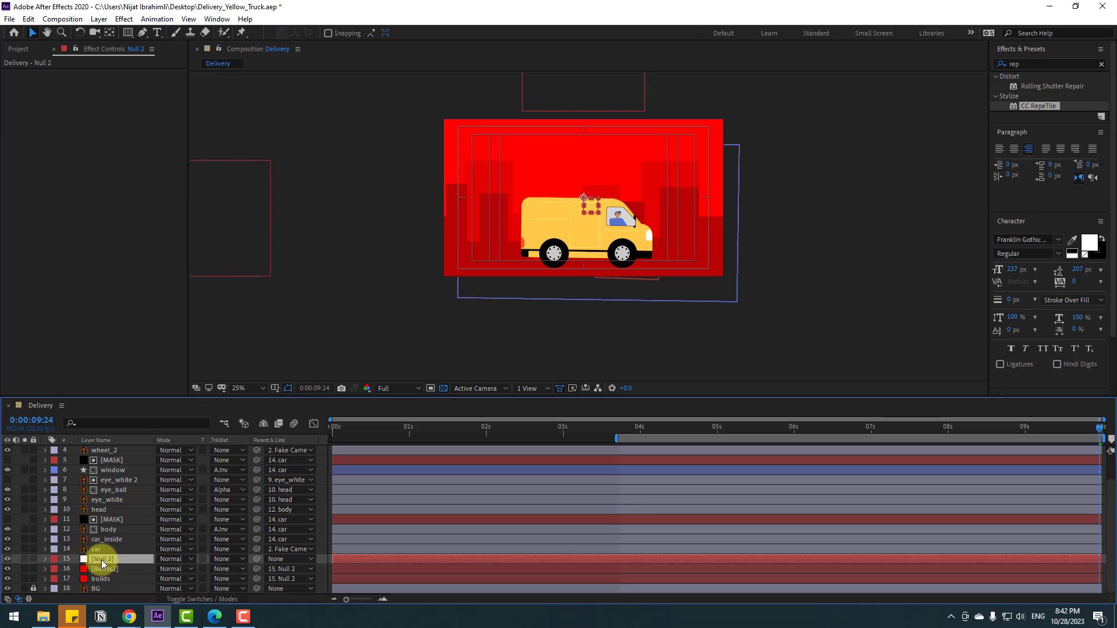
{"action": "key", "text": "p"}
{"action": "left_click_drag", "start_coordinate": [182, 572], "coordinate": [27, 580]}
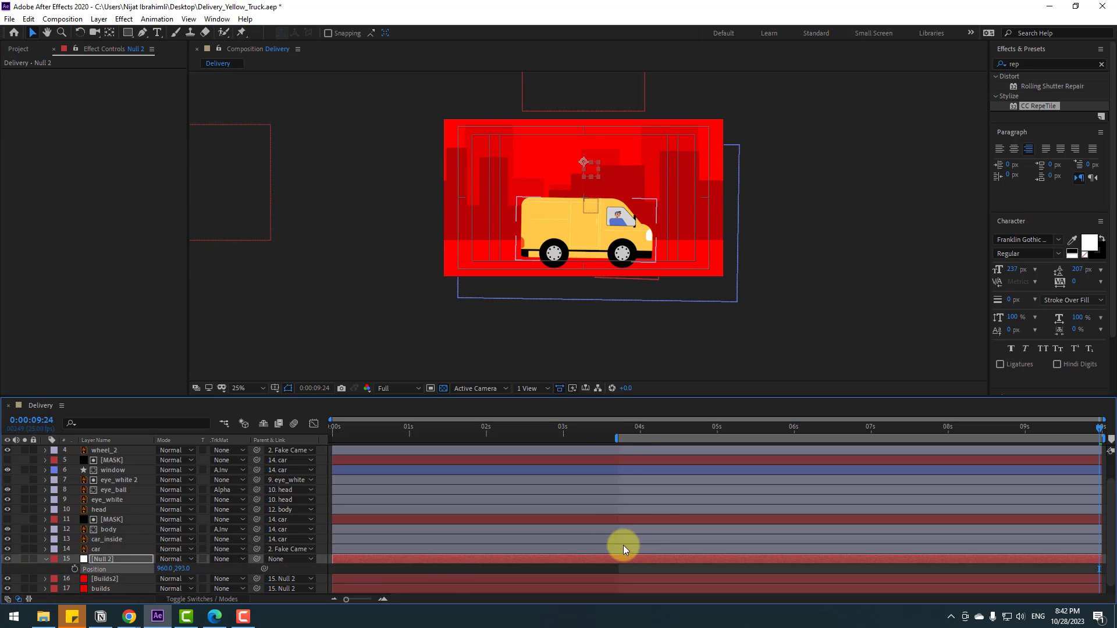
{"action": "left_click_drag", "start_coordinate": [608, 429], "coordinate": [931, 436]}
{"action": "key", "text": "space"}
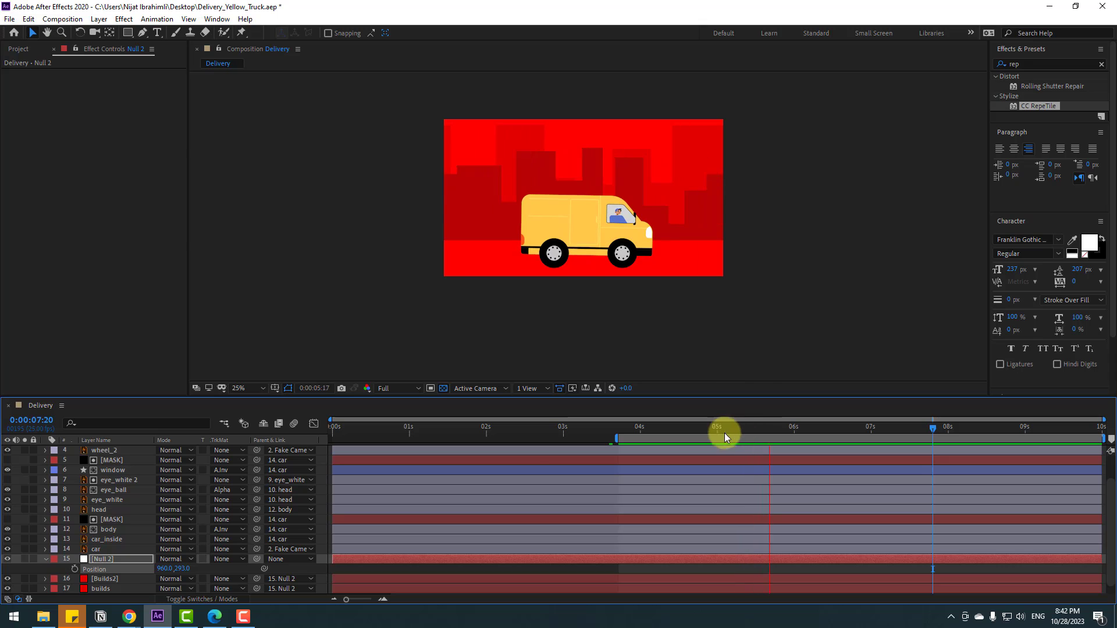
{"action": "key", "text": "space"}
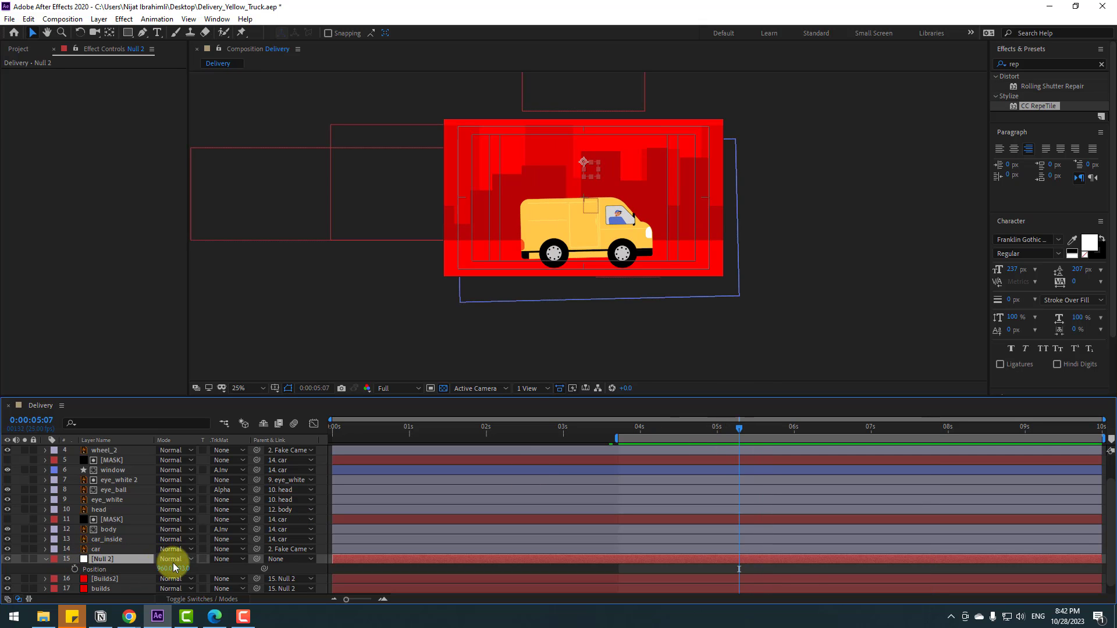
- Delete the null above Builds2 and parent both the builds and Builds2 layers to Fake Camera
{"action": "key", "text": "Delete"}
{"action": "left_click", "coordinate": [100, 579]}
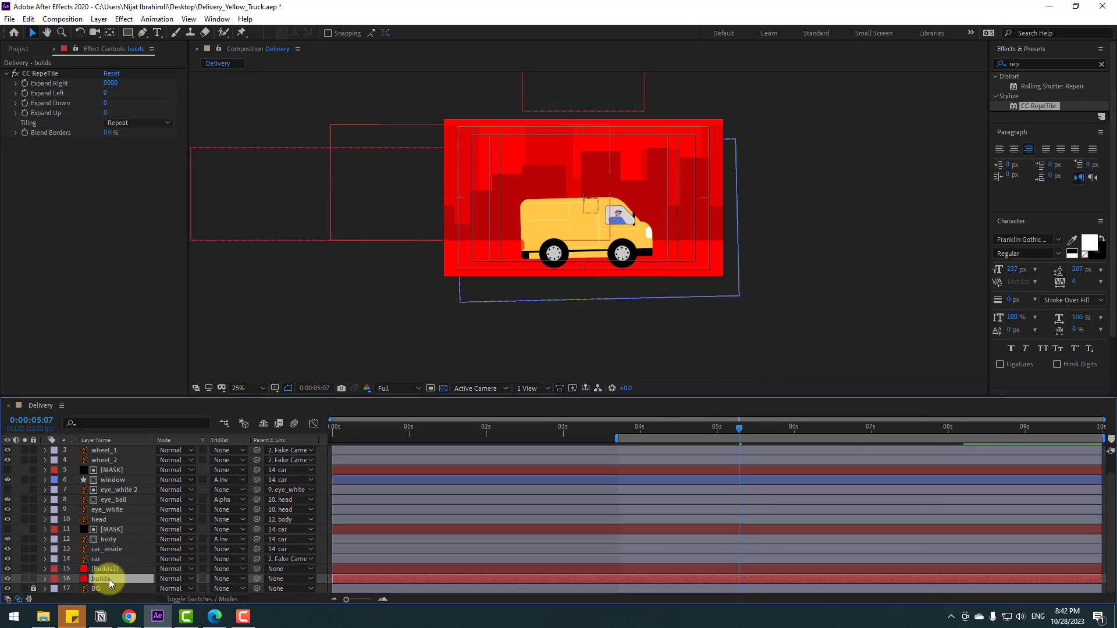
{"action": "left_click", "coordinate": [111, 571], "text": "shift"}
{"action": "left_click_drag", "start_coordinate": [256, 569], "coordinate": [87, 461]}
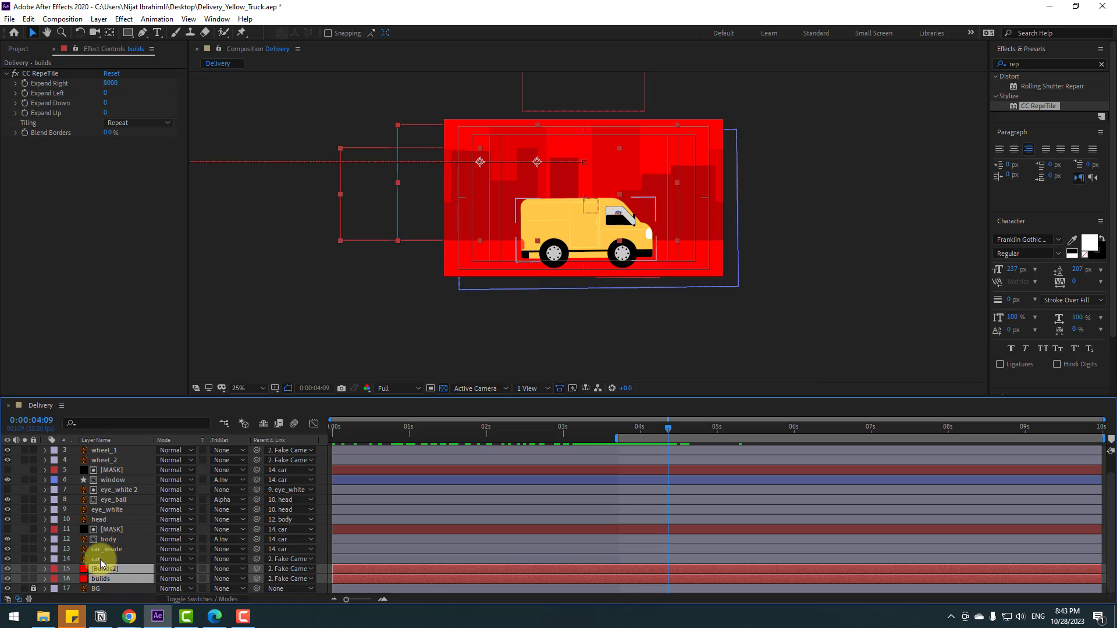
- Show Position on both skyline layers and move their starting keyframes together to an earlier time
{"action": "key", "text": "p"}
{"action": "left_click", "coordinate": [103, 567]}
{"action": "scroll", "coordinate": [615, 526], "scroll_direction": "down", "scroll_amount": 1}
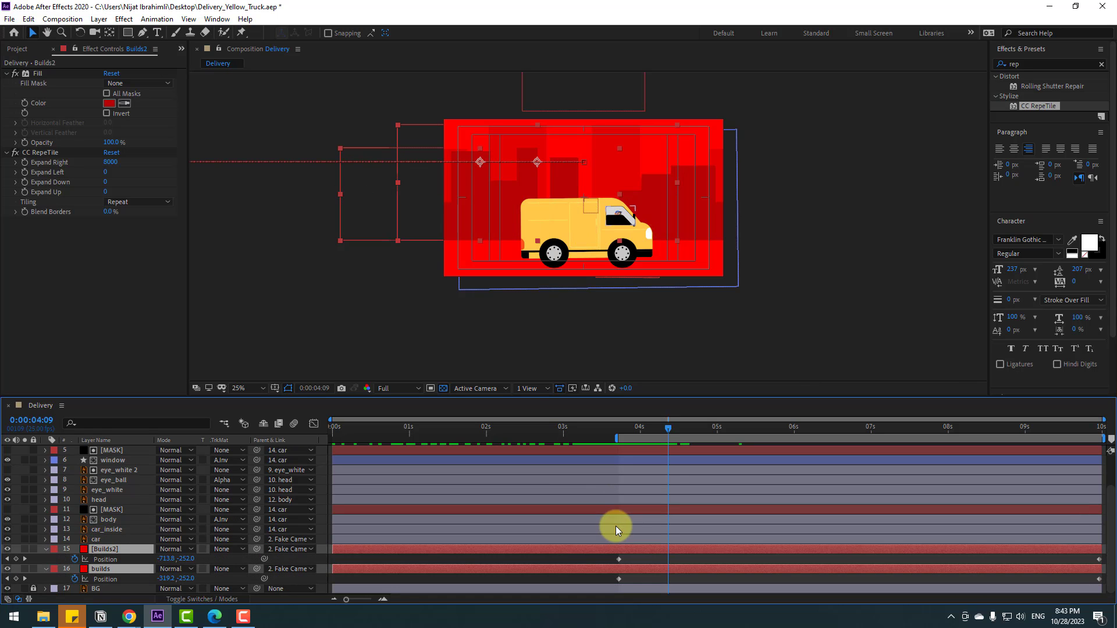
{"action": "left_click_drag", "start_coordinate": [618, 579], "coordinate": [557, 581]}
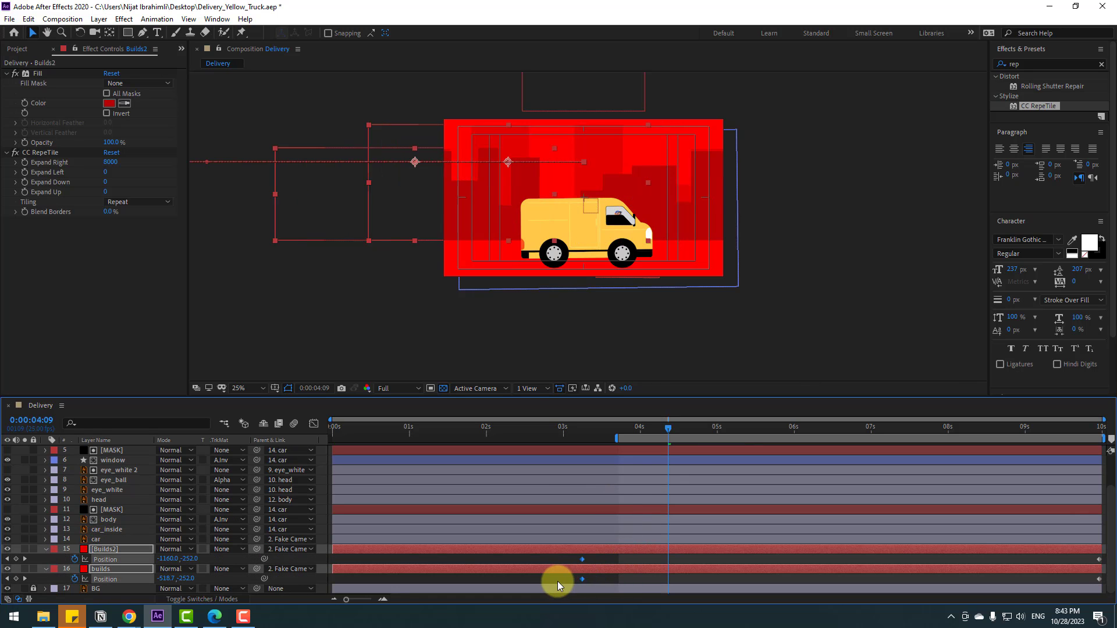
- Move the starting Position keyframes of both skylines to about 0:00:02:03 and preview the motion over a longer work area
{"action": "left_click", "coordinate": [461, 429]}
{"action": "left_click_drag", "start_coordinate": [478, 434], "coordinate": [526, 429]}
{"action": "left_click_drag", "start_coordinate": [558, 560], "coordinate": [495, 553]}
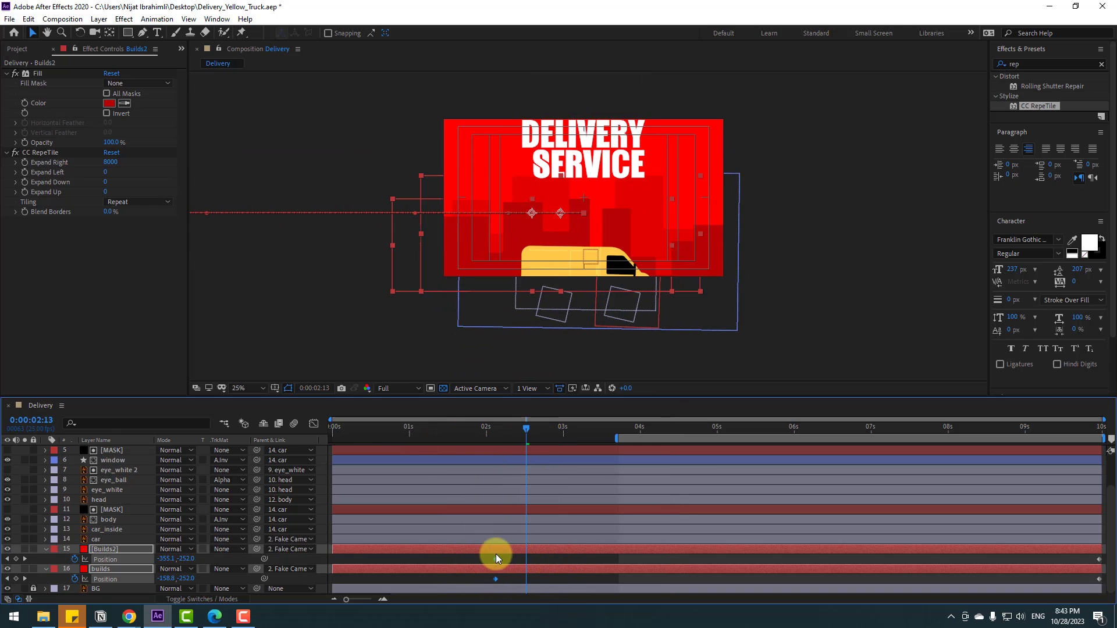
{"action": "key", "text": "space"}
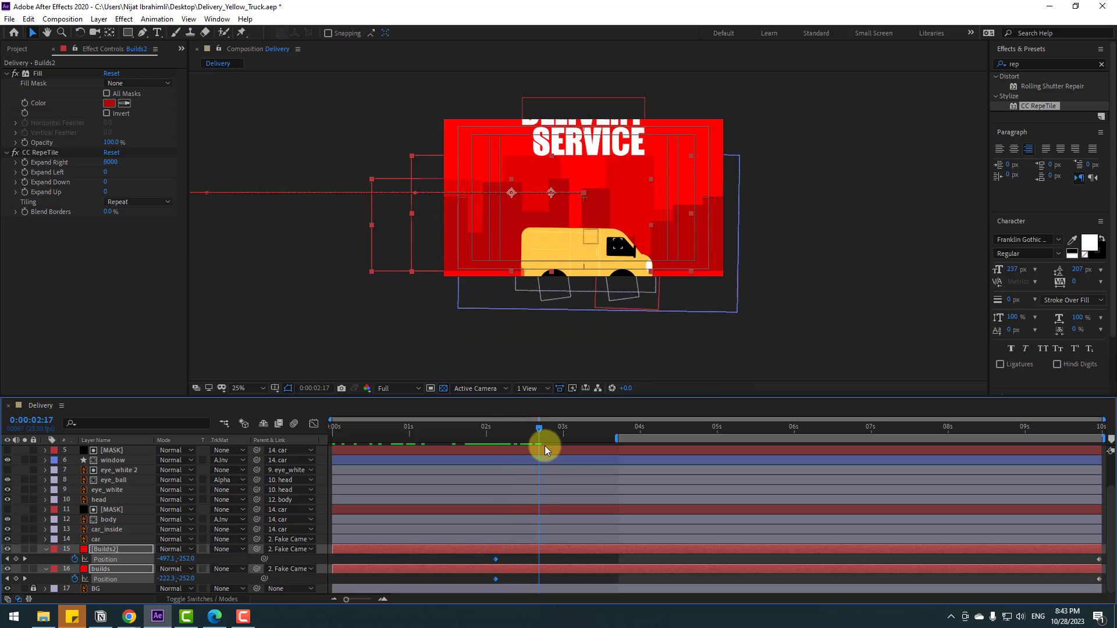
{"action": "left_click_drag", "start_coordinate": [614, 437], "coordinate": [447, 436]}
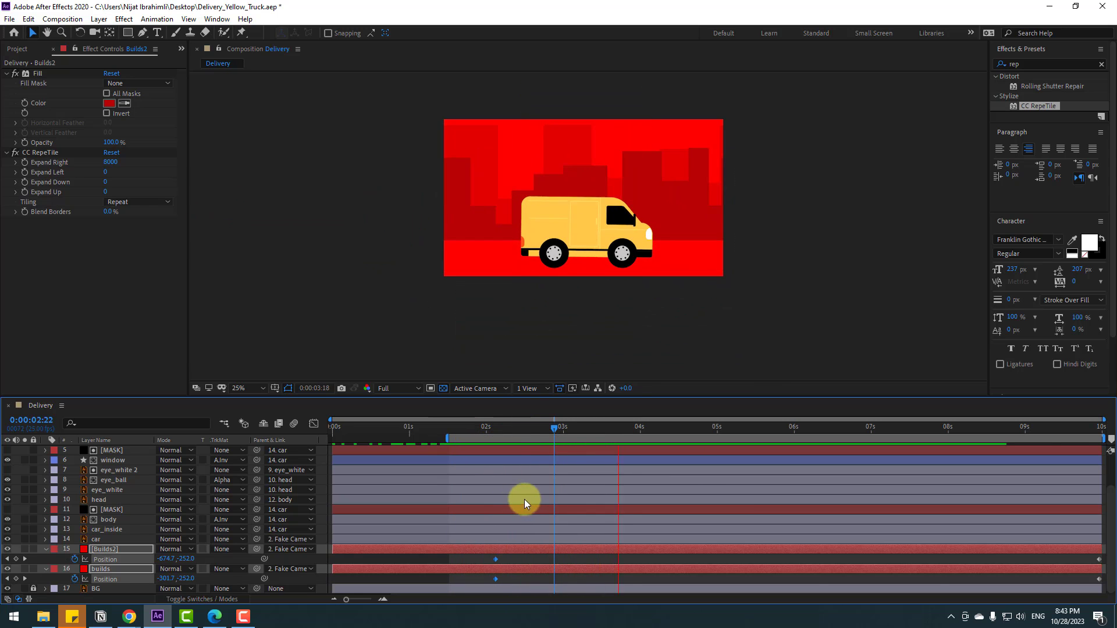
- Keyframe Opacity on both skylines from 0% at 0:00:01:02 to 100% at 0:00:02:03, extend the work area earlier, and preview the fade-in
{"action": "left_click", "coordinate": [494, 427]}
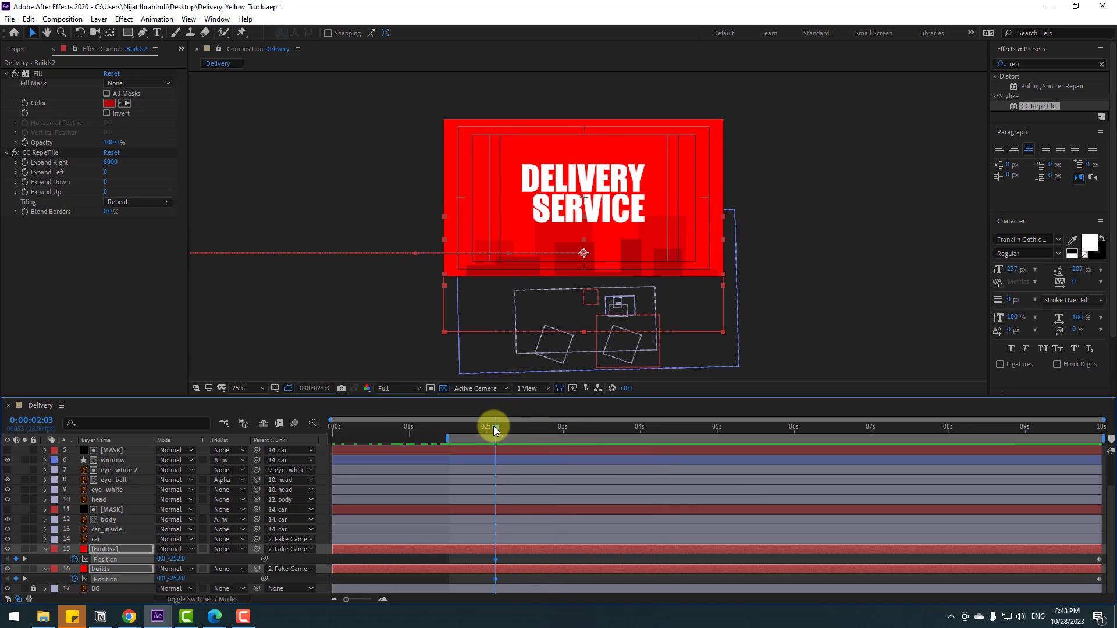
{"action": "key", "text": "shift+t"}
{"action": "scroll", "coordinate": [78, 555], "scroll_direction": "down", "scroll_amount": 1}
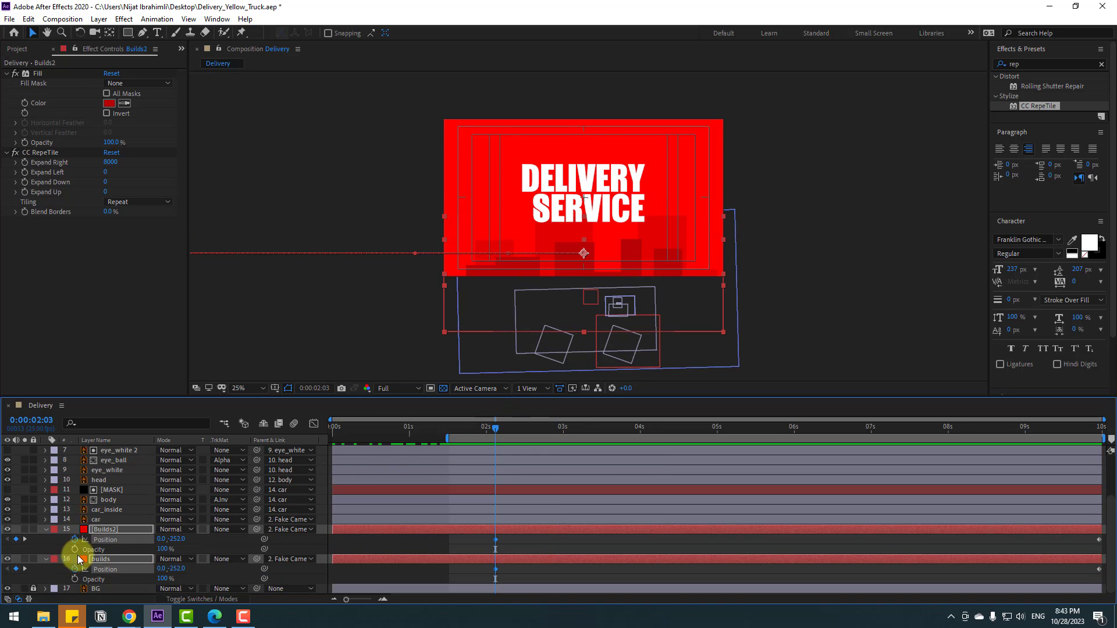
{"action": "left_click_drag", "start_coordinate": [449, 427], "coordinate": [416, 428]}
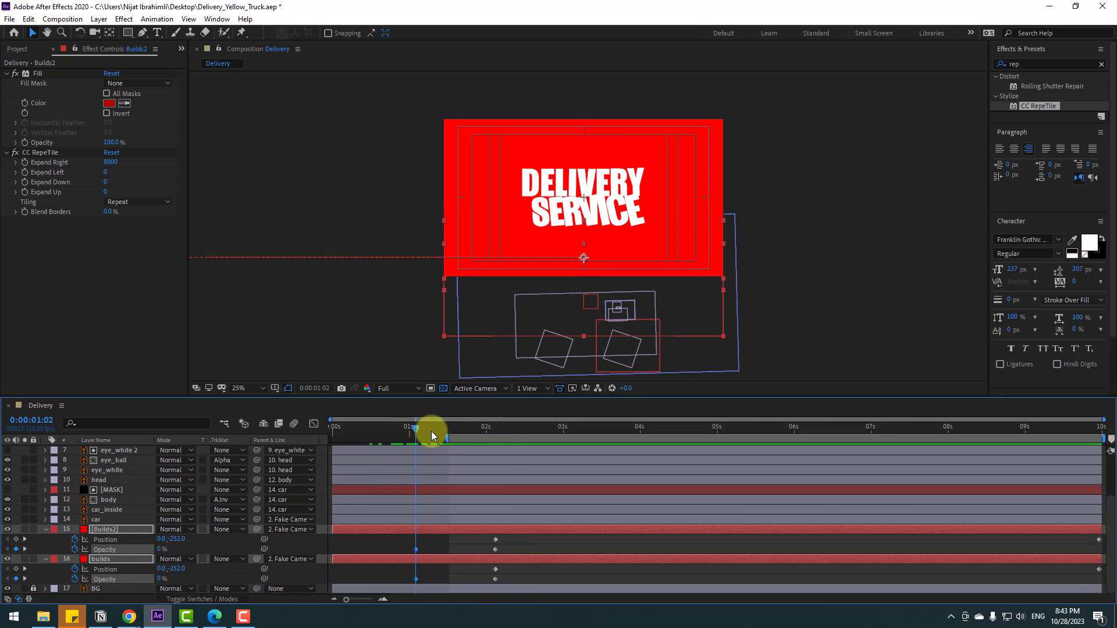
{"action": "left_click_drag", "start_coordinate": [445, 439], "coordinate": [381, 439]}
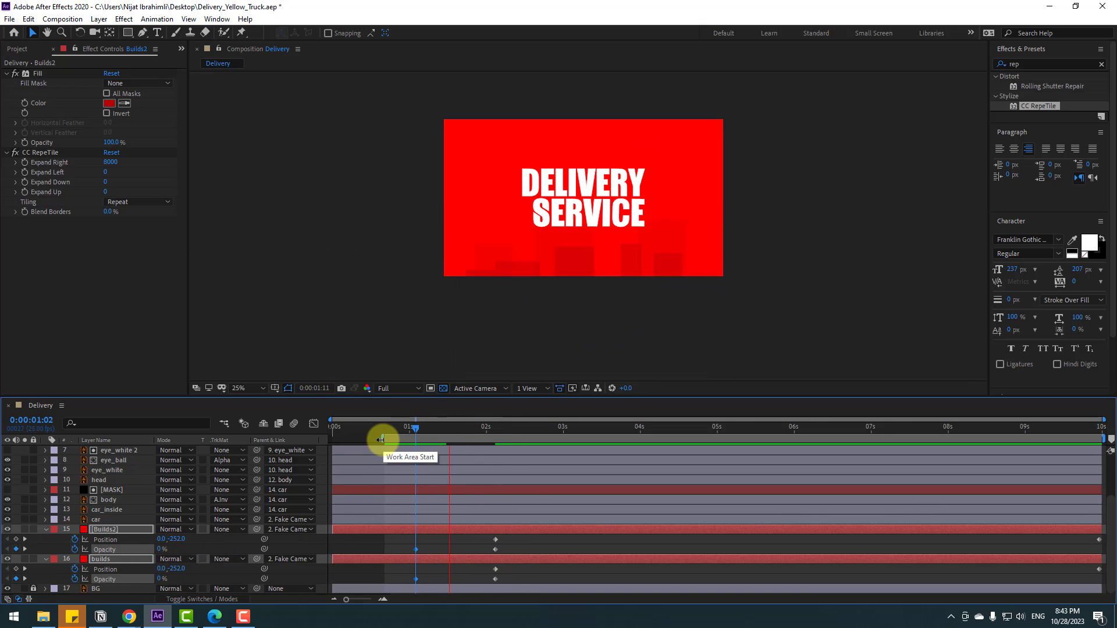
{"action": "key", "text": "space"}
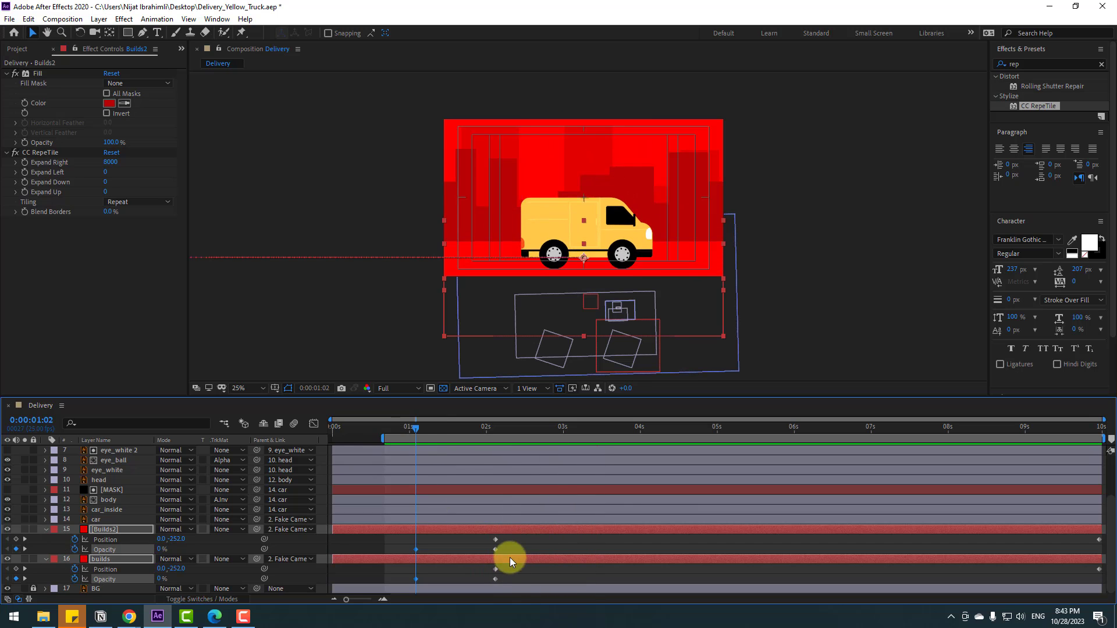
- Shift the Opacity keyframes of both skyline layers so the fade starts at about 0:00:02:02, previewing the timing
{"action": "left_click_drag", "start_coordinate": [504, 553], "coordinate": [408, 546]}
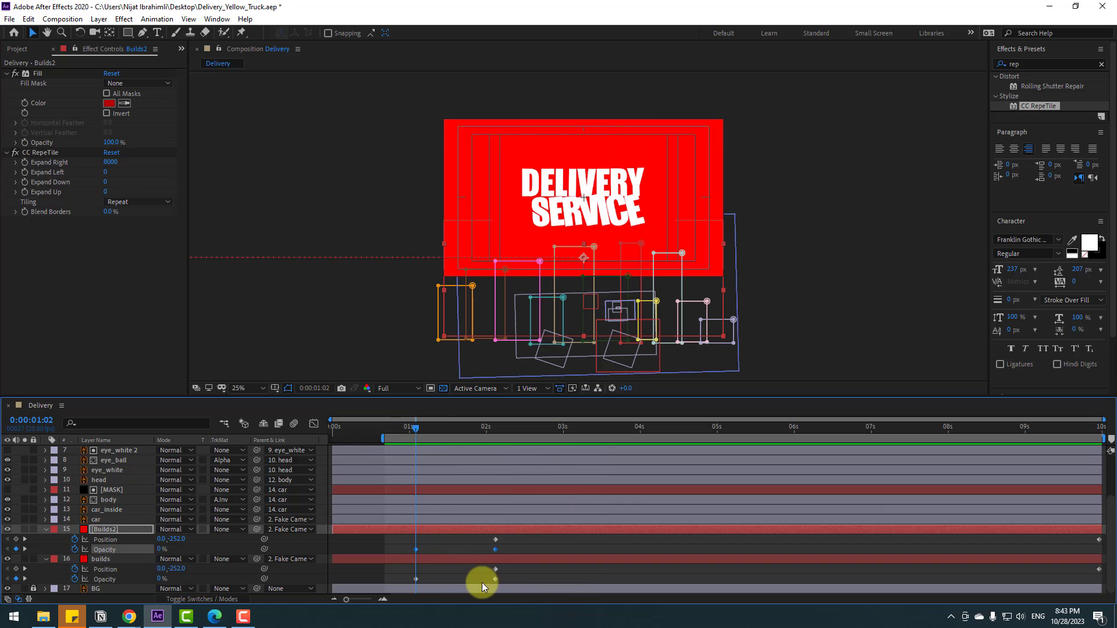
{"action": "left_click_drag", "start_coordinate": [501, 578], "coordinate": [417, 584]}
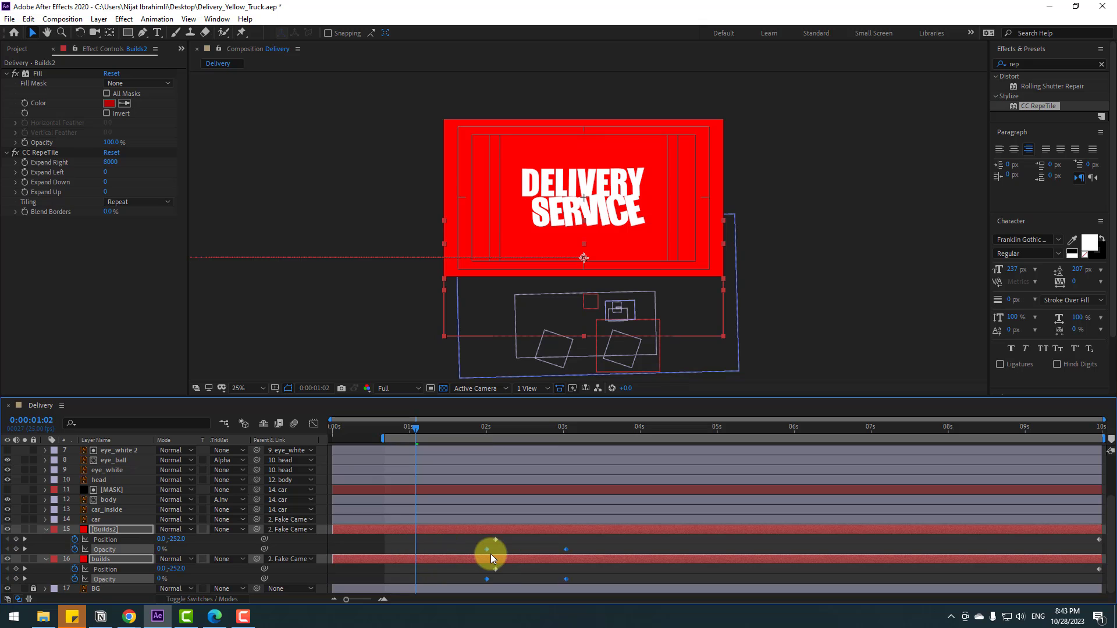
{"action": "left_click_drag", "start_coordinate": [479, 554], "coordinate": [473, 564]}
{"action": "key", "text": "space"}
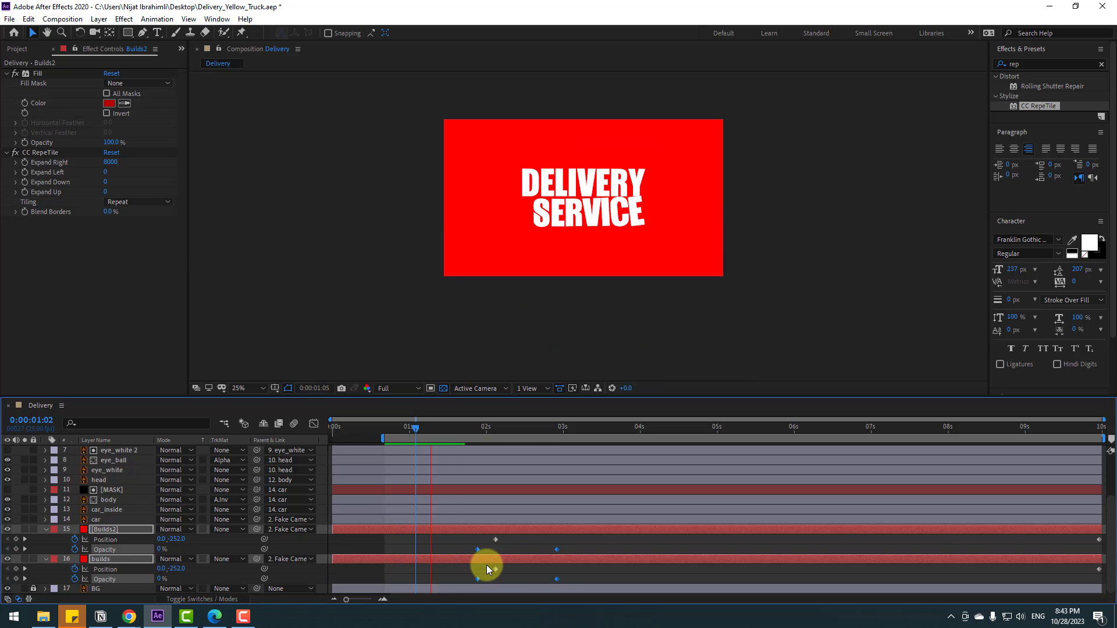
{"action": "key", "text": "space"}
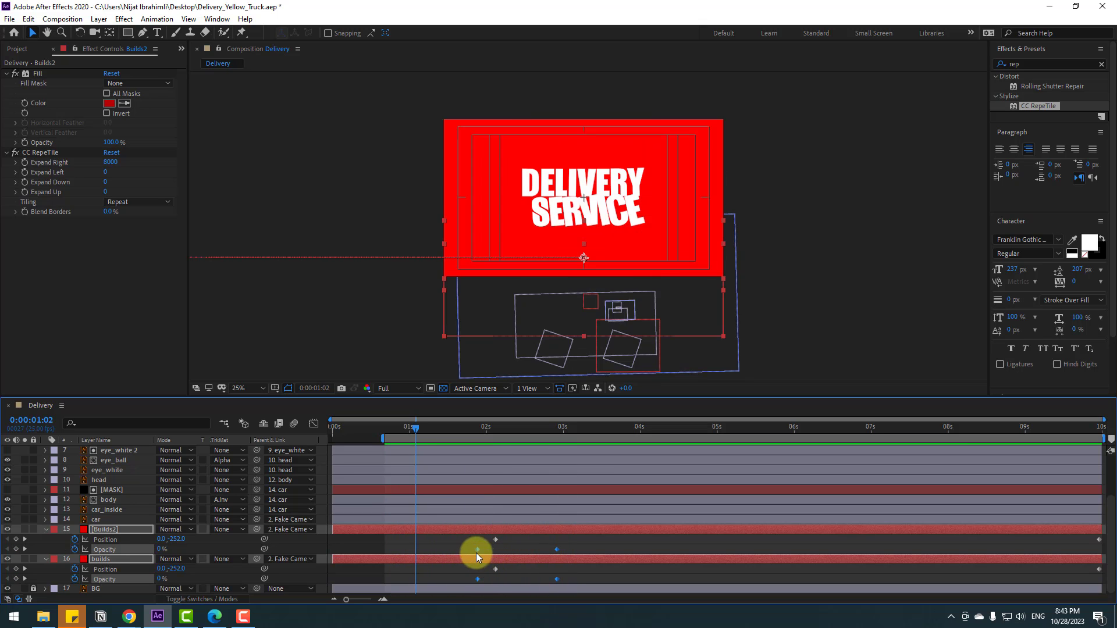
{"action": "left_click_drag", "start_coordinate": [476, 552], "coordinate": [493, 549]}
{"action": "key", "text": "space"}
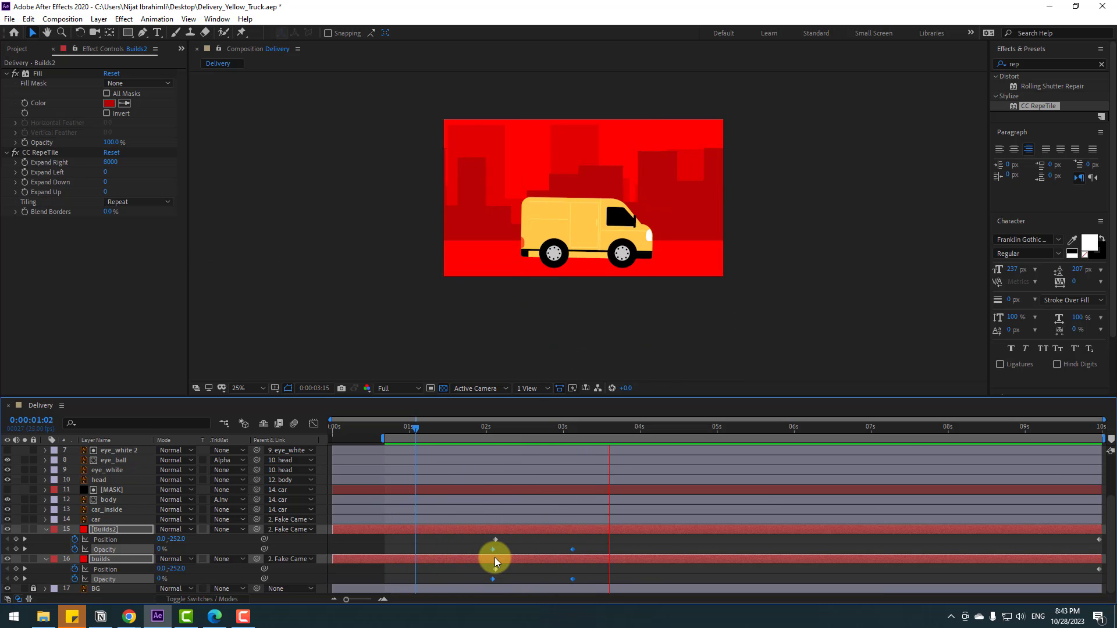
{"action": "key", "text": "space"}
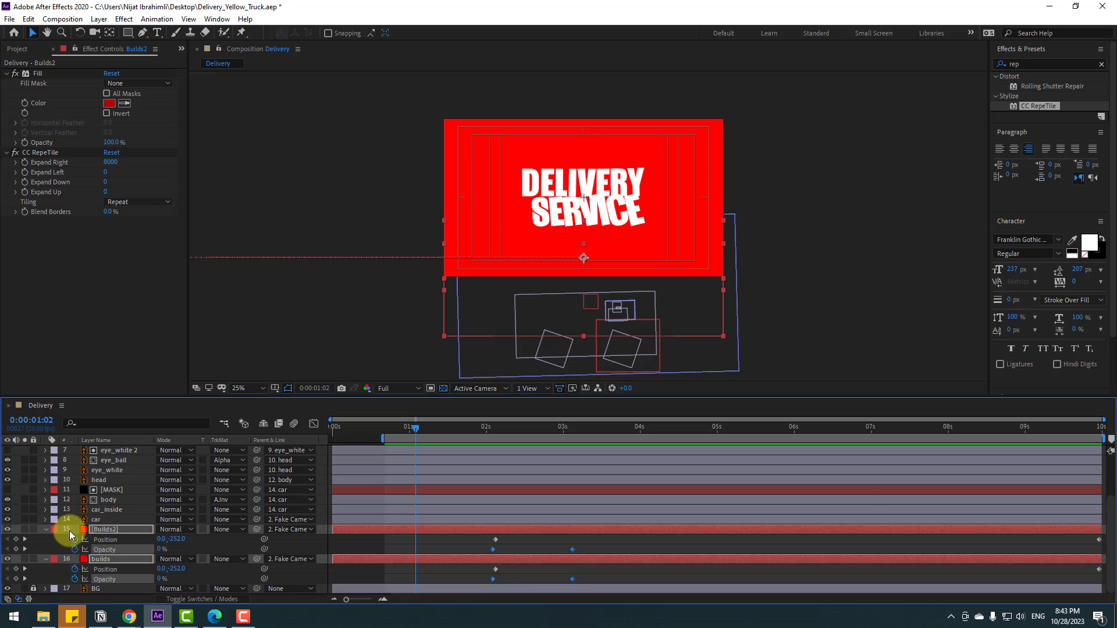
- Create a 1920 x 1080 px dark gray solid named road above the builds layer
{"action": "left_click", "coordinate": [46, 529]}
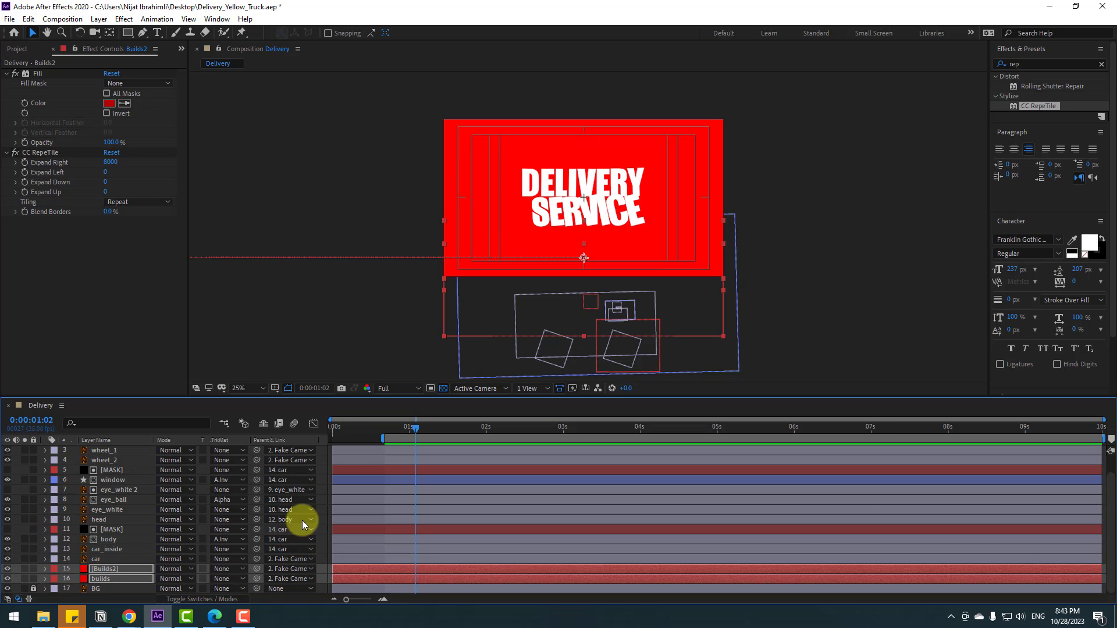
{"action": "left_click", "coordinate": [100, 579]}
{"action": "left_click", "coordinate": [99, 18]}
{"action": "mouse_move", "coordinate": [175, 32]}
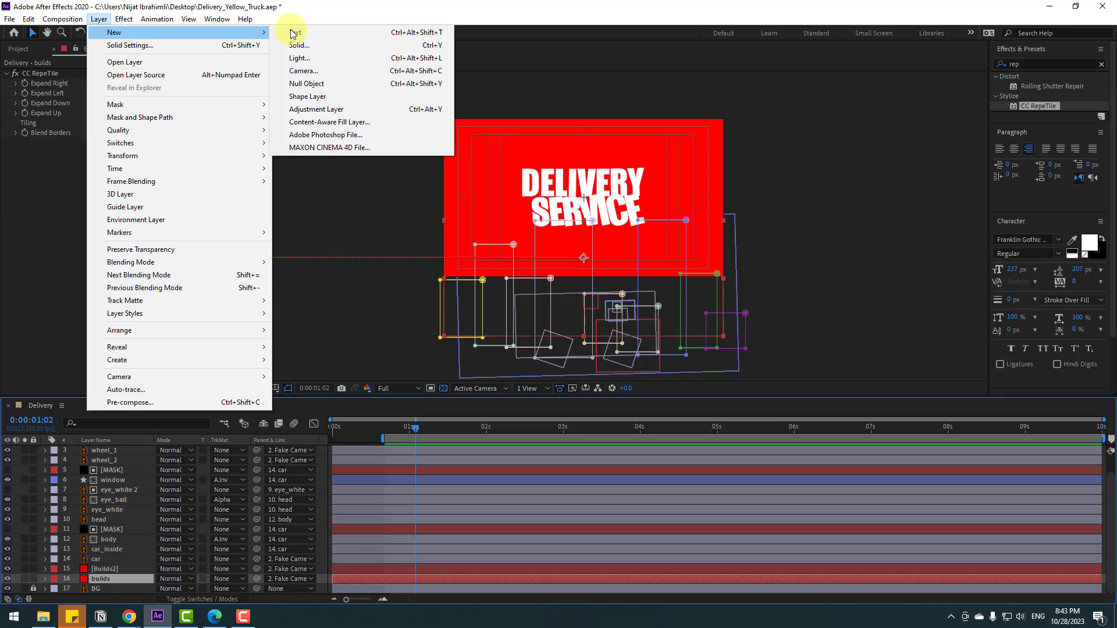
{"action": "left_click", "coordinate": [296, 45]}
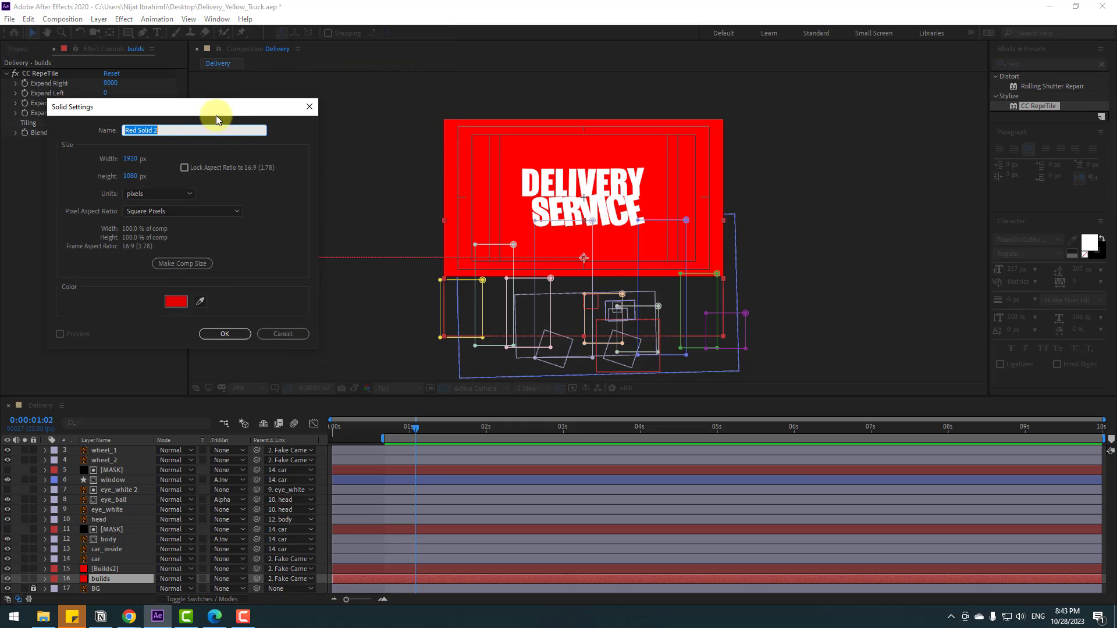
{"action": "left_click_drag", "start_coordinate": [215, 115], "coordinate": [313, 110]}
{"action": "left_click", "coordinate": [272, 298]}
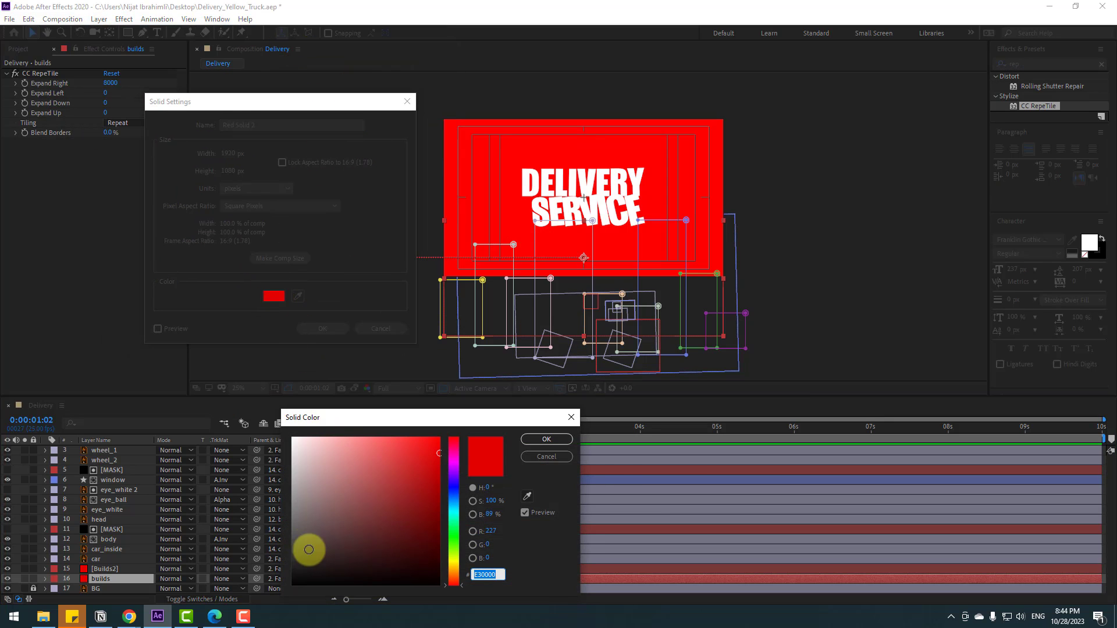
{"action": "left_click_drag", "start_coordinate": [309, 550], "coordinate": [284, 566]}
{"action": "left_click", "coordinate": [546, 439]}
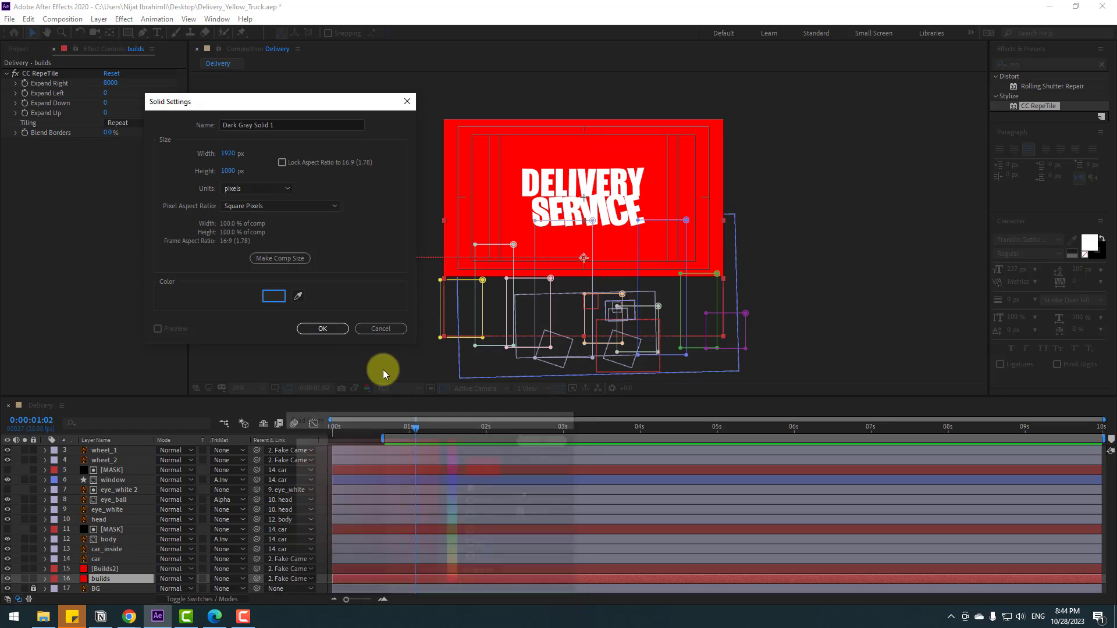
{"action": "left_click", "coordinate": [238, 124]}
{"action": "left_click_drag", "start_coordinate": [238, 124], "coordinate": [169, 126]}
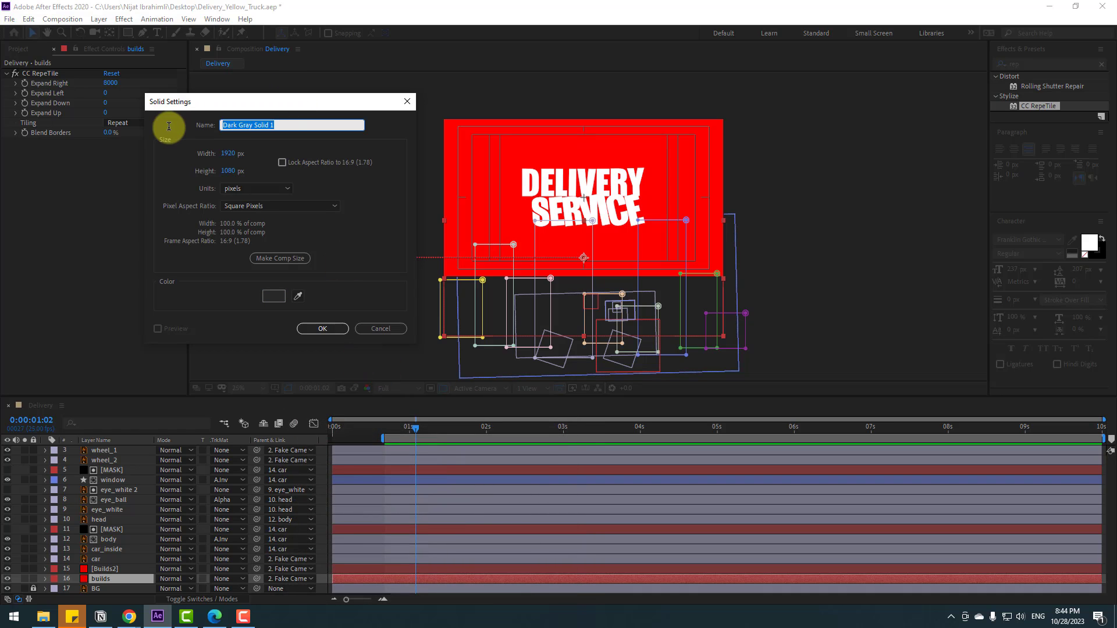
{"action": "left_click", "coordinate": [315, 329]}
- Place the road layer below builds and shift its start to about 0:00:02:10
{"action": "scroll", "coordinate": [126, 530], "scroll_direction": "down", "scroll_amount": 1}
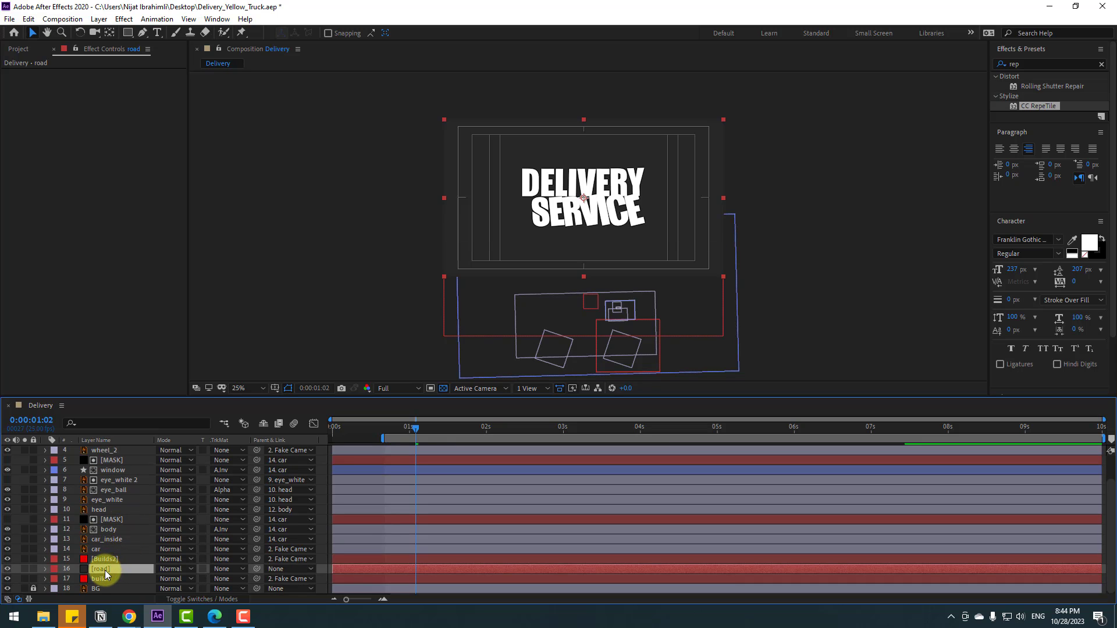
{"action": "left_click_drag", "start_coordinate": [105, 570], "coordinate": [105, 582]}
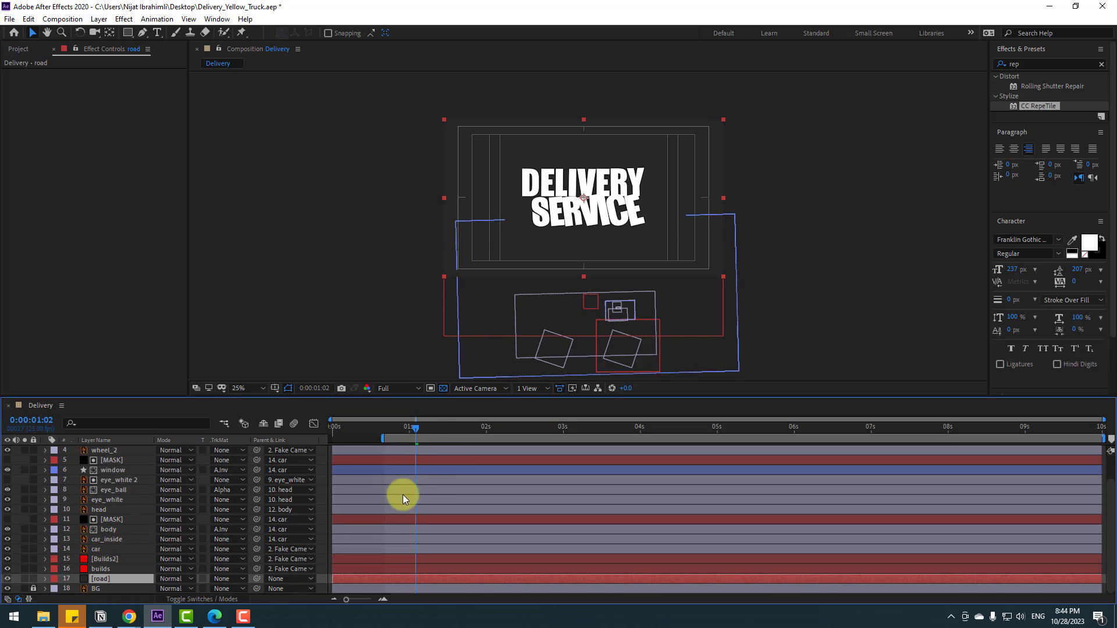
{"action": "left_click_drag", "start_coordinate": [406, 578], "coordinate": [511, 491]}
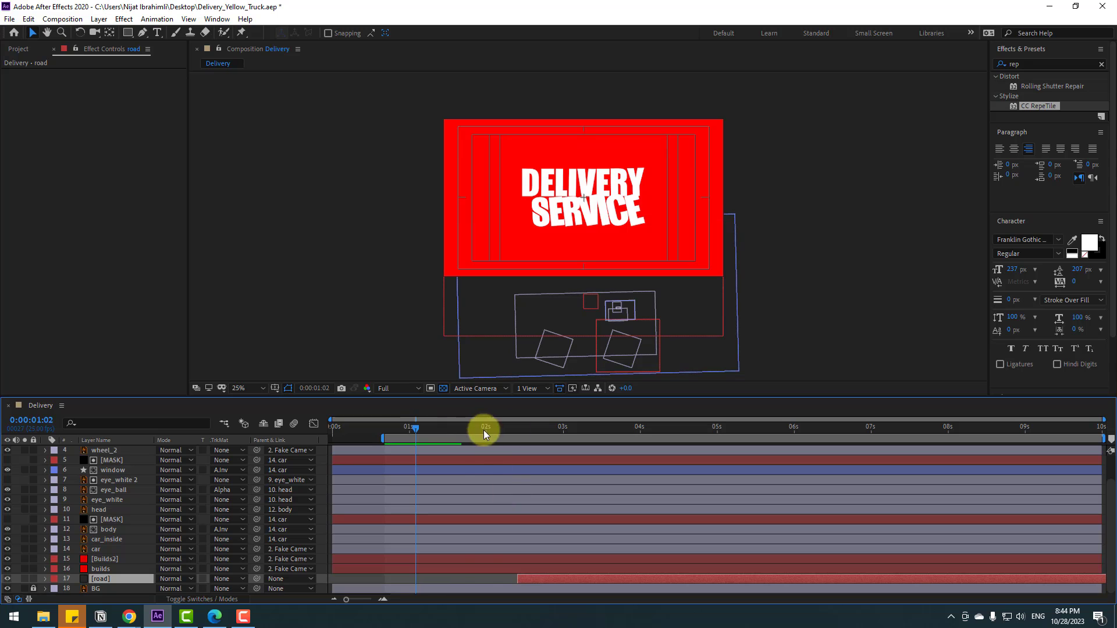
- Lower the road solid so its upper edge meets the base of the skylines, and parent it to Fake Camera
{"action": "left_click_drag", "start_coordinate": [485, 433], "coordinate": [671, 428]}
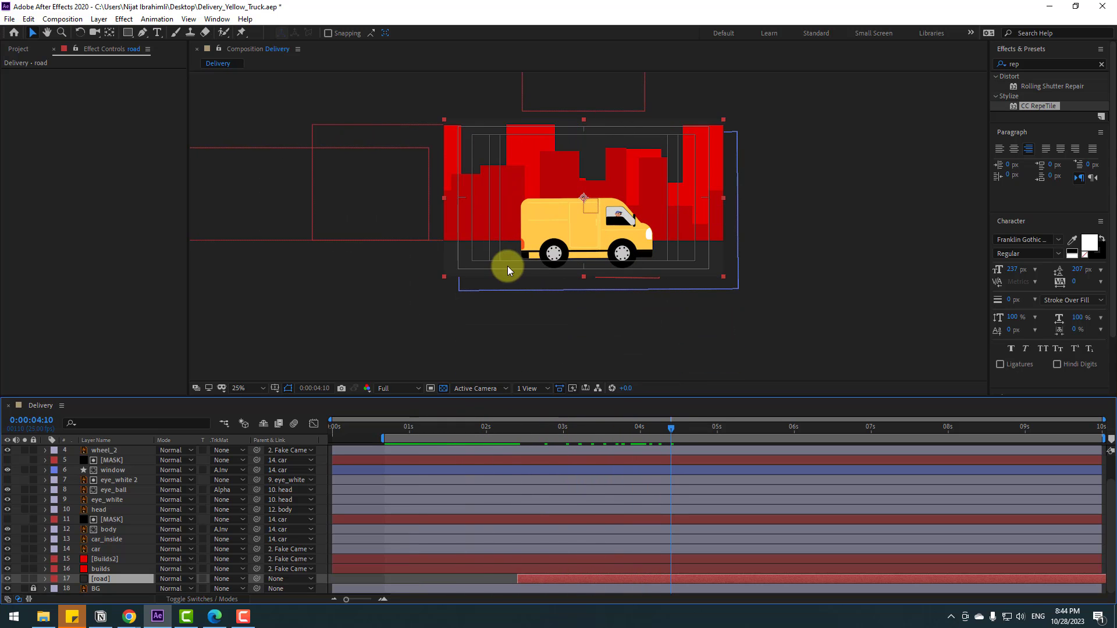
{"action": "left_click_drag", "start_coordinate": [508, 267], "coordinate": [493, 370]}
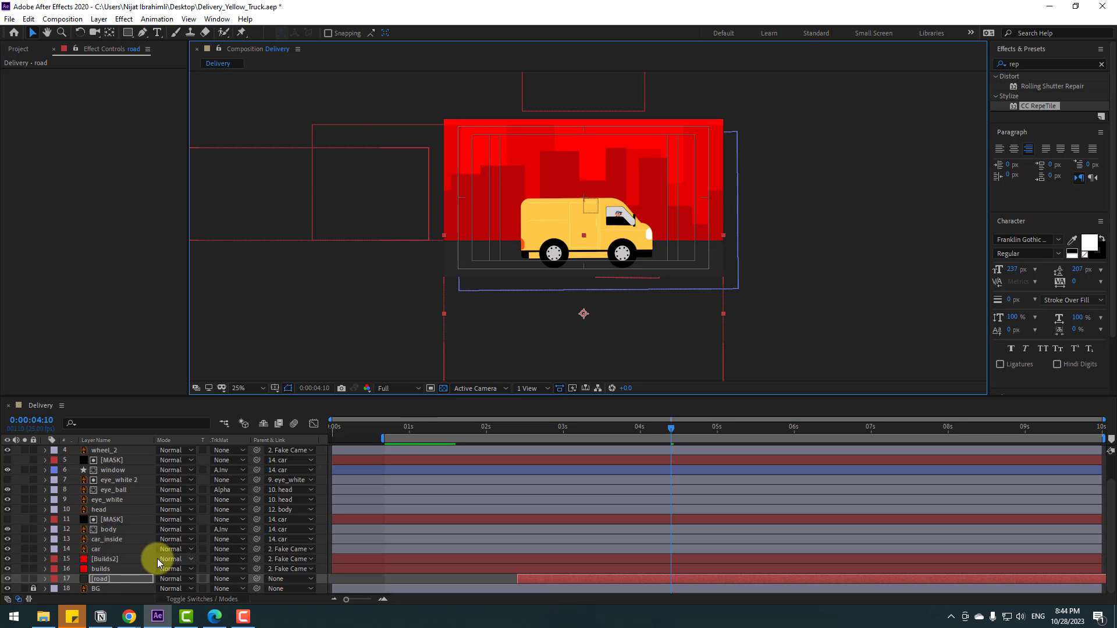
{"action": "left_click_drag", "start_coordinate": [257, 579], "coordinate": [108, 464]}
{"action": "scroll", "coordinate": [657, 468], "scroll_direction": "down", "scroll_amount": 1}
{"action": "left_click_drag", "start_coordinate": [538, 428], "coordinate": [634, 436]}
- Fit the composition to the viewer and turn off the Title/Action Safe guides
{"action": "left_click", "coordinate": [255, 388]}
{"action": "left_click", "coordinate": [252, 406]}
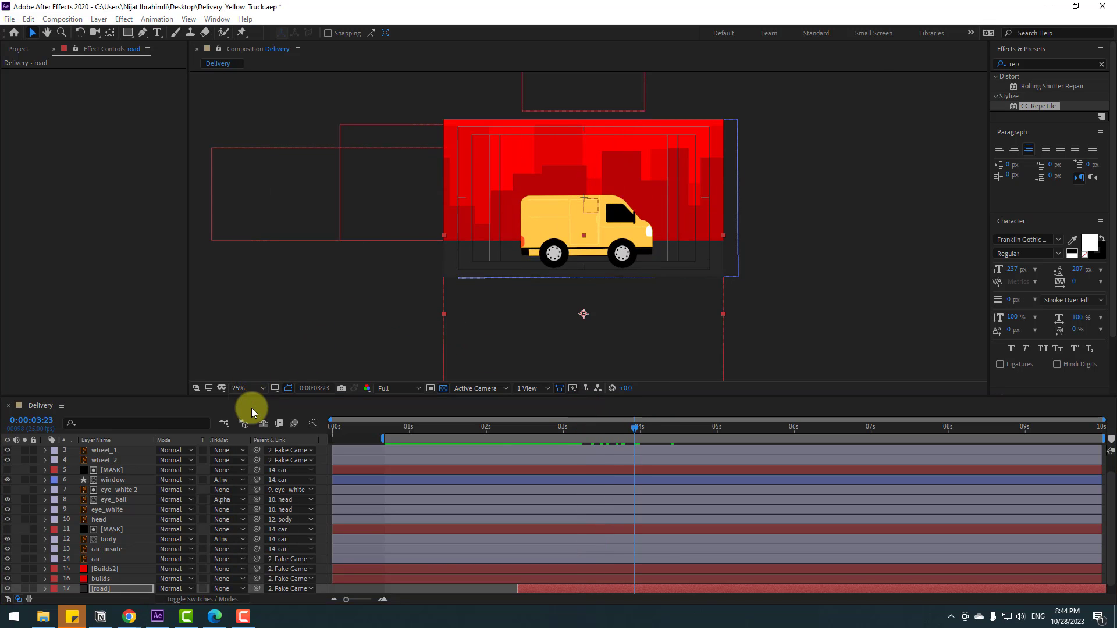
{"action": "left_click", "coordinate": [240, 345]}
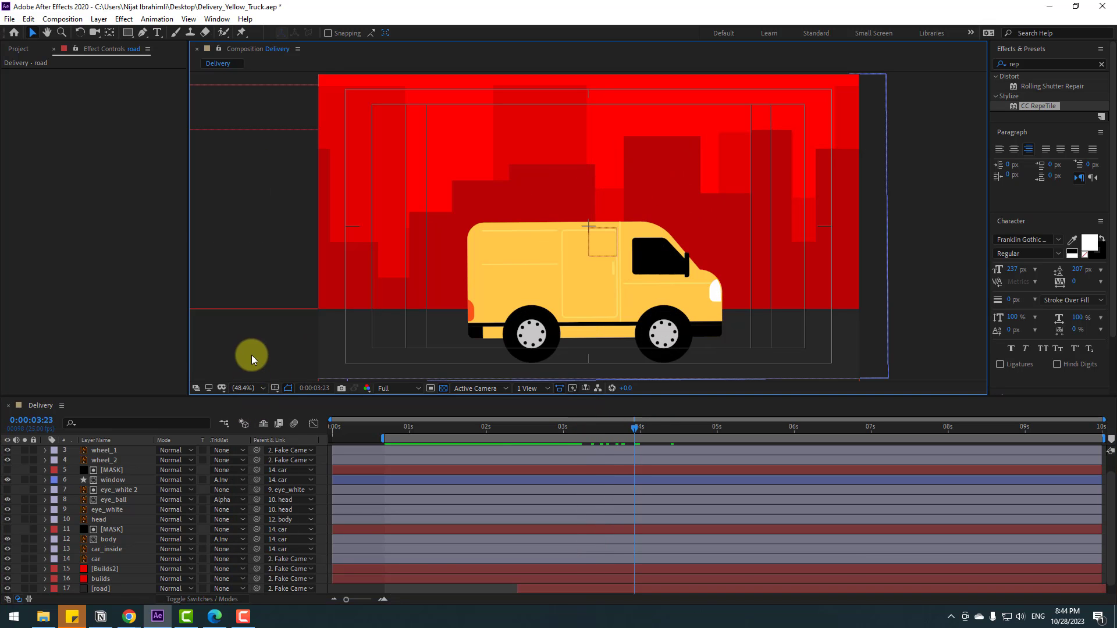
{"action": "left_click", "coordinate": [275, 388]}
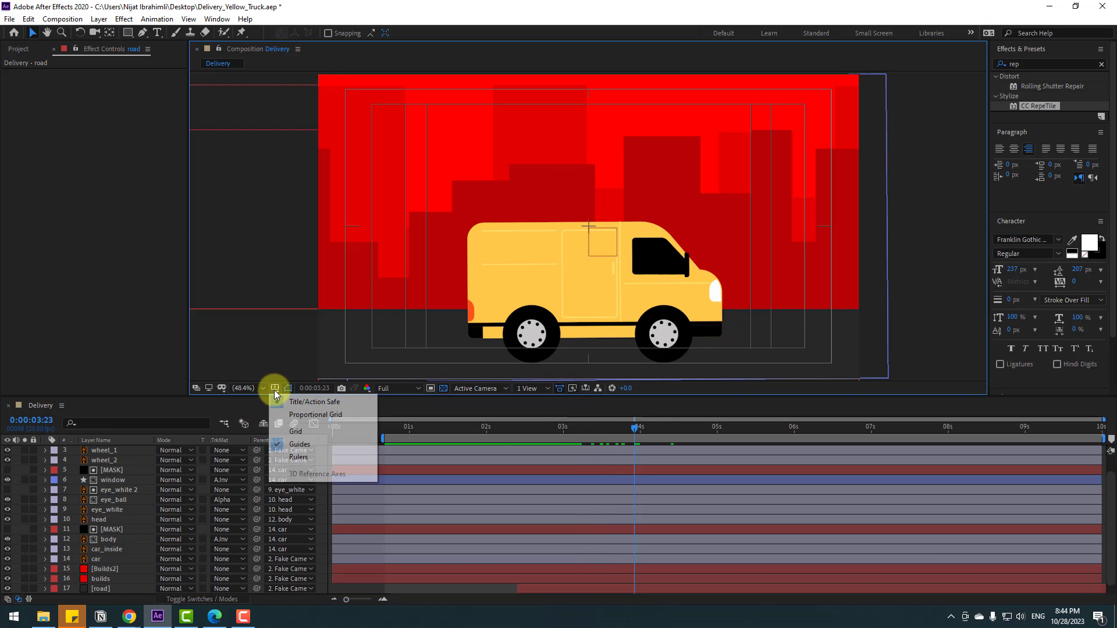
{"action": "left_click", "coordinate": [313, 404]}
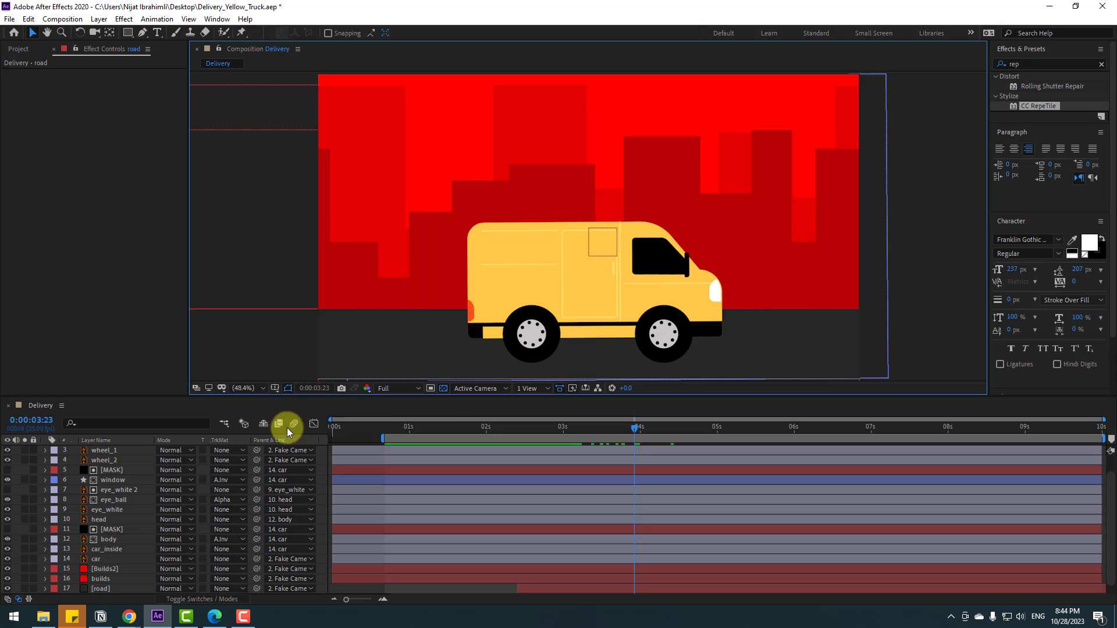
- With no layer selected, draw a straight horizontal line across the road with the Pen tool
{"action": "left_click", "coordinate": [480, 211]}
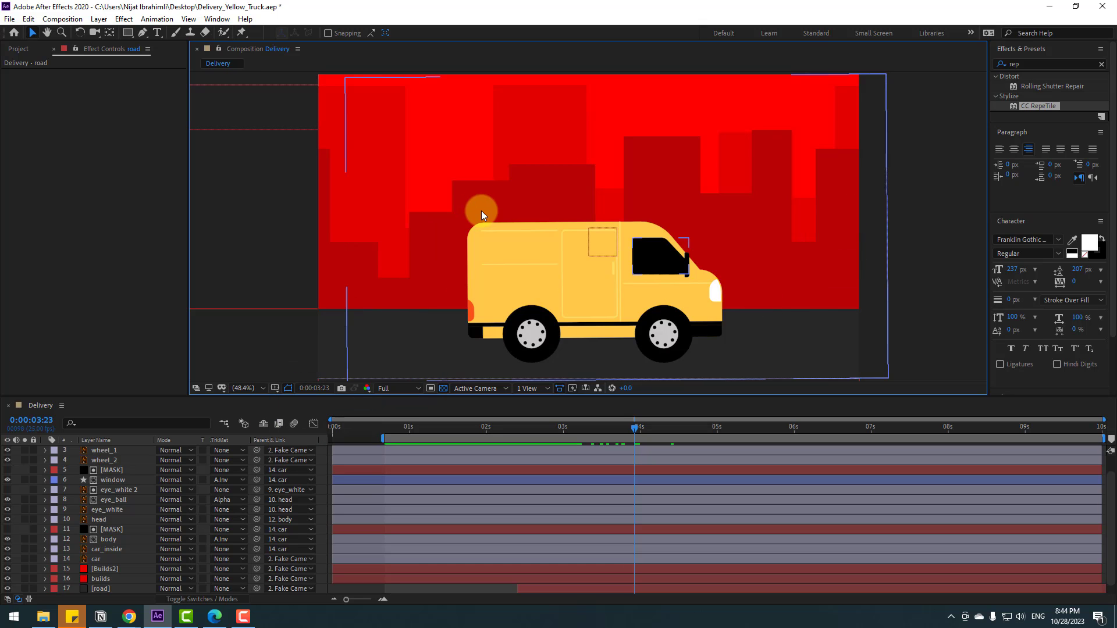
{"action": "left_click", "coordinate": [143, 33]}
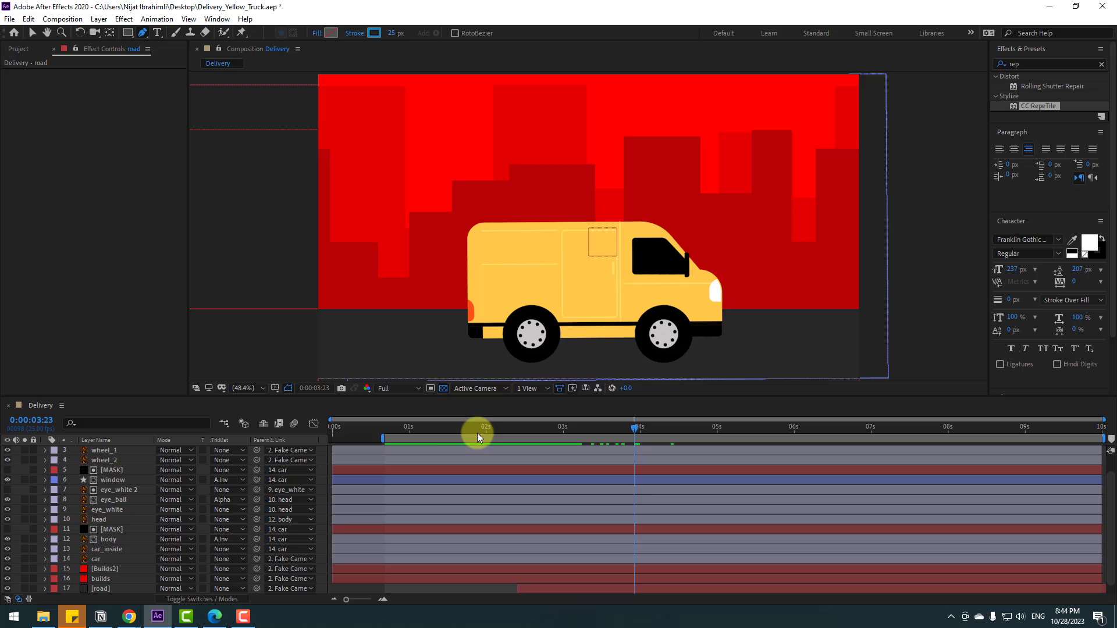
{"action": "left_click", "coordinate": [334, 341]}
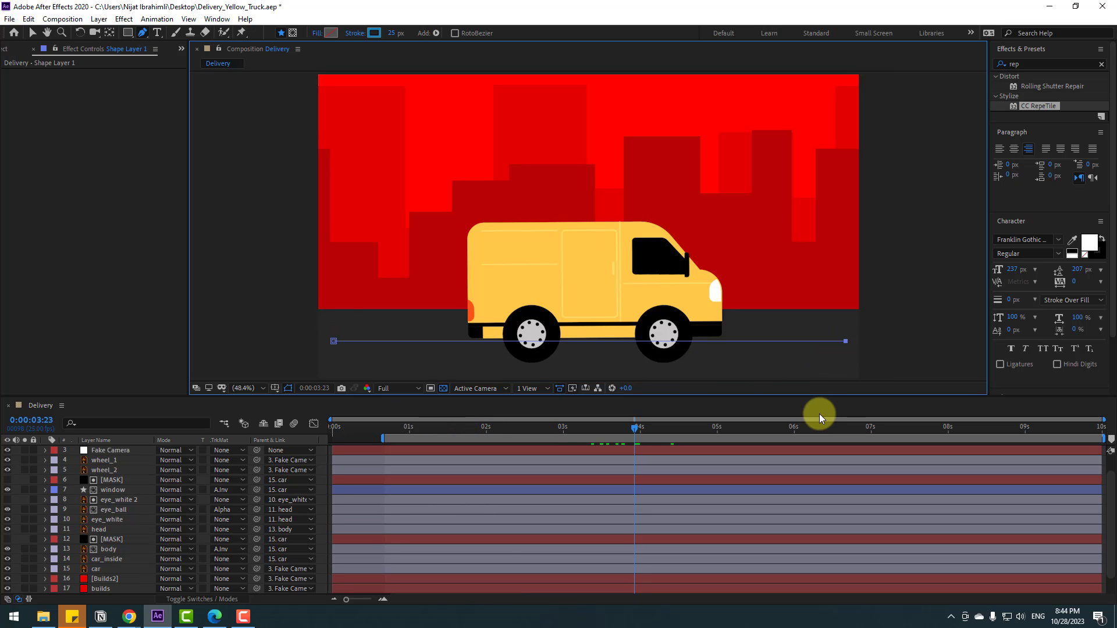
{"action": "left_click", "coordinate": [32, 32]}
- Give the line no fill and a white 15 px stroke, then deselect it
{"action": "left_click", "coordinate": [410, 33]}
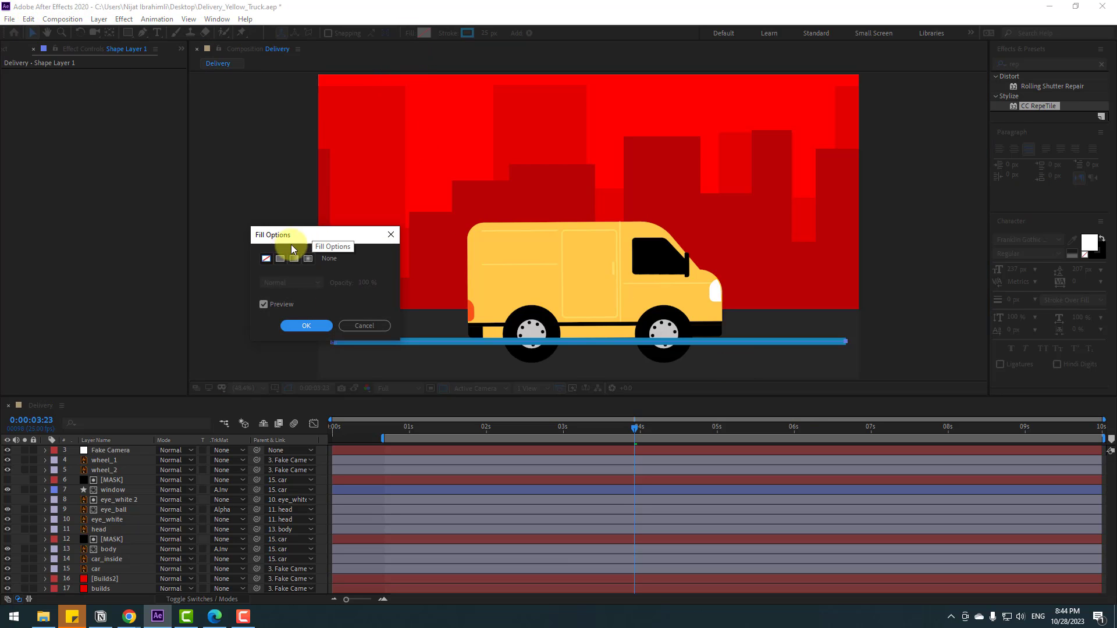
{"action": "left_click", "coordinate": [306, 325]}
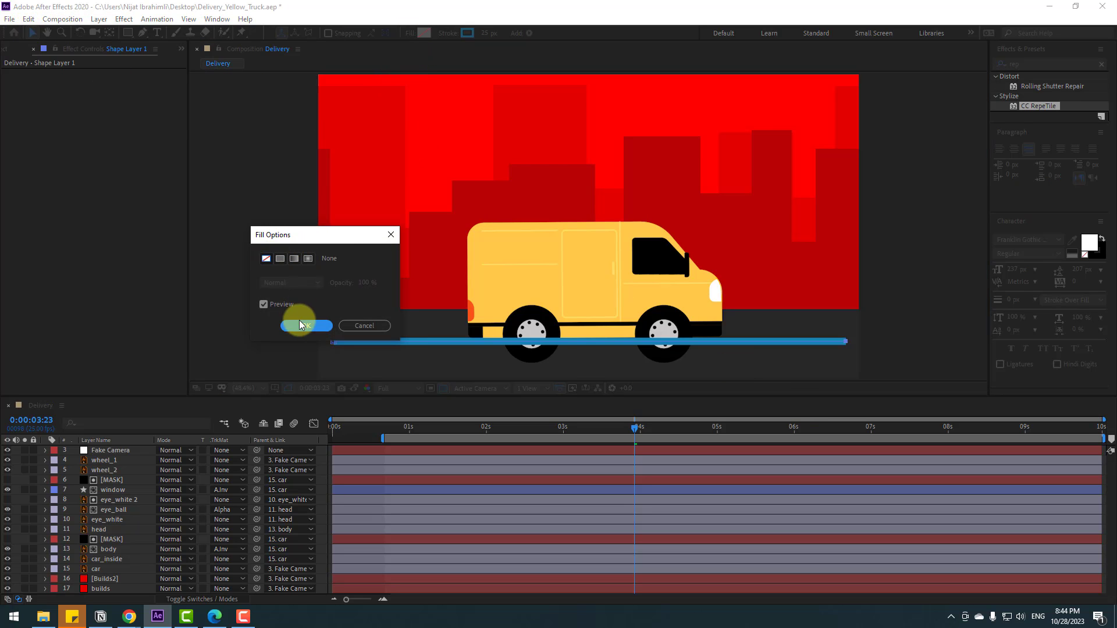
{"action": "left_click", "coordinate": [466, 33]}
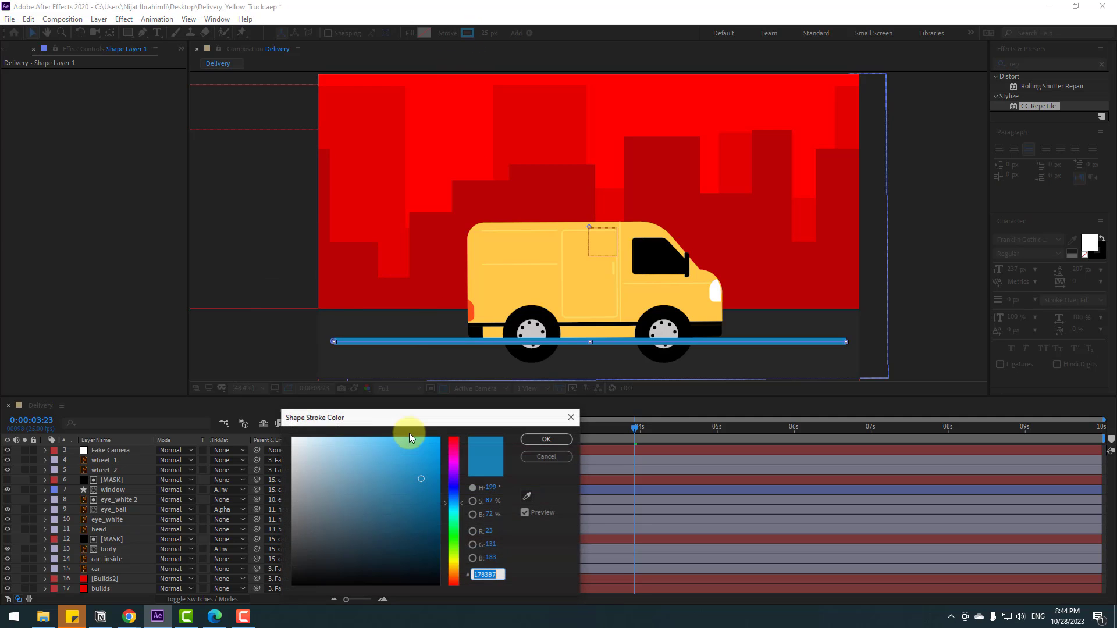
{"action": "left_click", "coordinate": [293, 437]}
{"action": "left_click", "coordinate": [529, 445]}
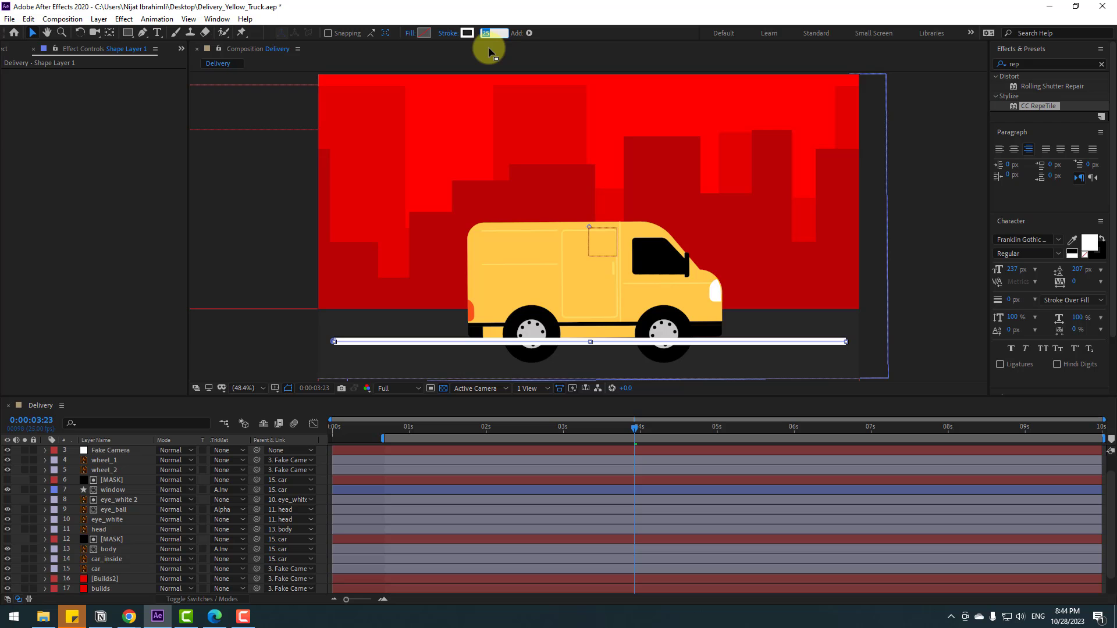
{"action": "type", "text": "15"}
{"action": "key", "text": "Return"}
{"action": "left_click", "coordinate": [271, 233]}
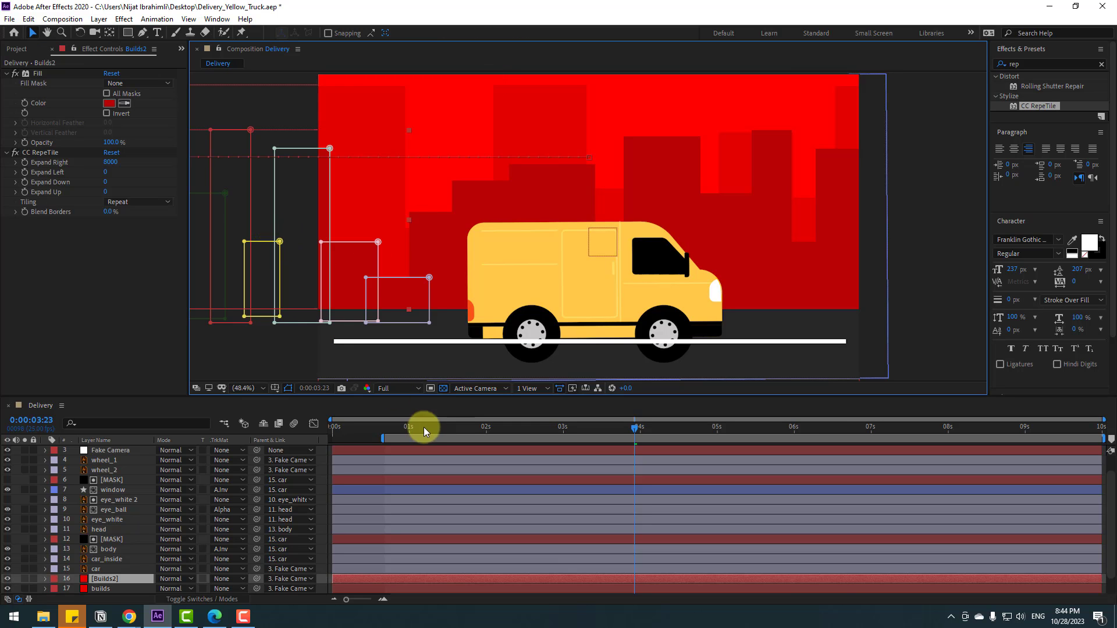
- Parent the line's shape layer to the Fake Camera layer
{"action": "scroll", "coordinate": [99, 506], "scroll_direction": "up", "scroll_amount": 2}
{"action": "left_click", "coordinate": [108, 452]}
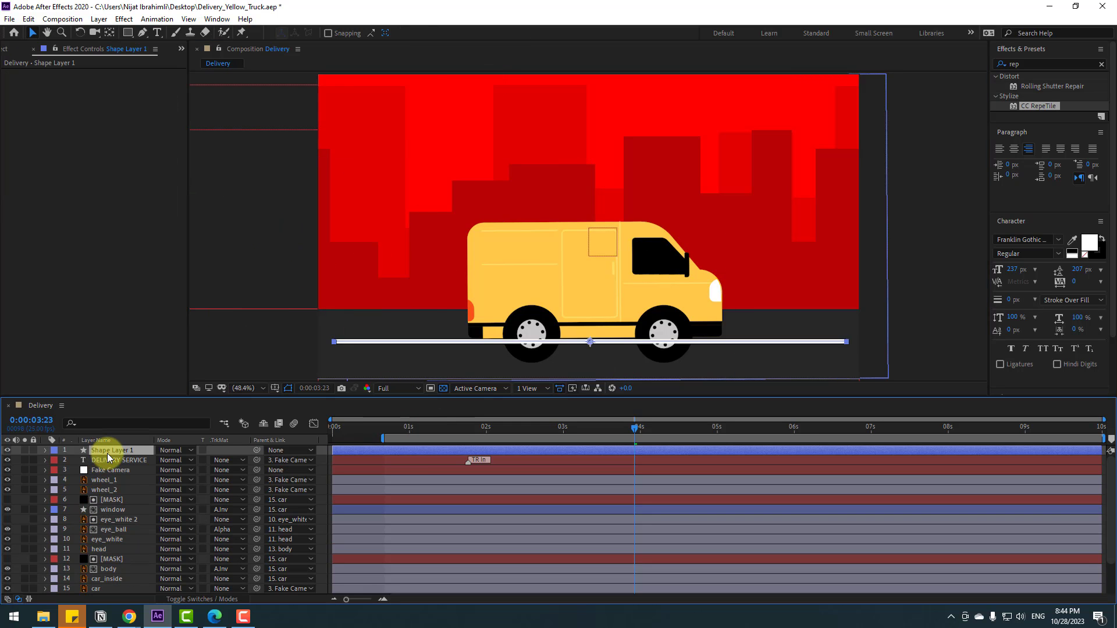
{"action": "left_click_drag", "start_coordinate": [256, 450], "coordinate": [113, 470]}
- Add dashes to the line's Stroke 1 and set the Dash length to 167
{"action": "left_click", "coordinate": [45, 450]}
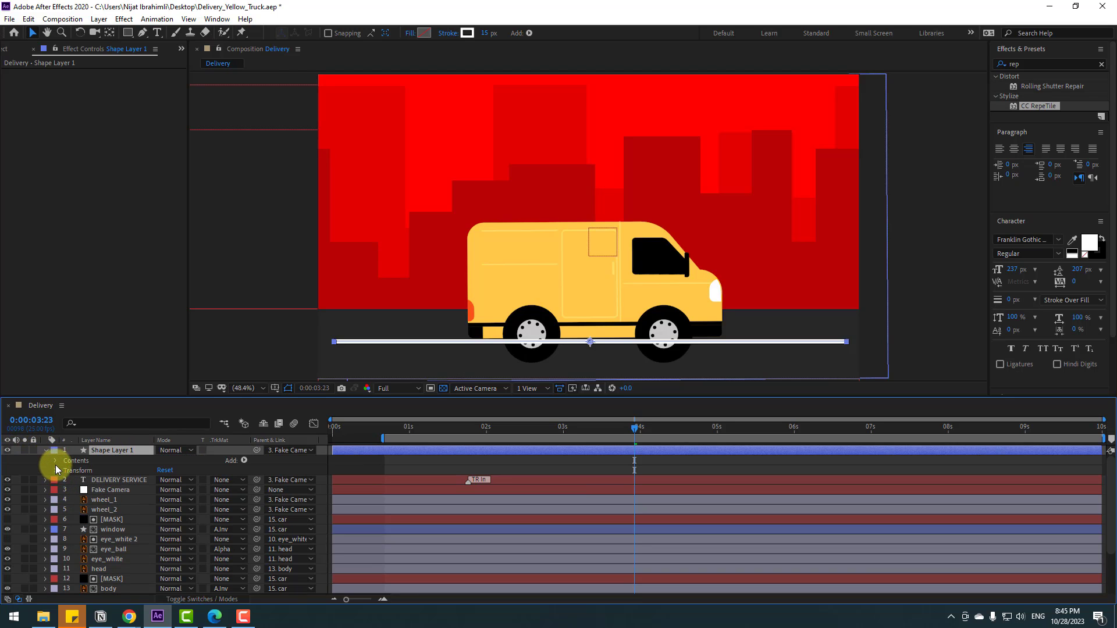
{"action": "left_click", "coordinate": [56, 461]}
{"action": "left_click", "coordinate": [64, 470]}
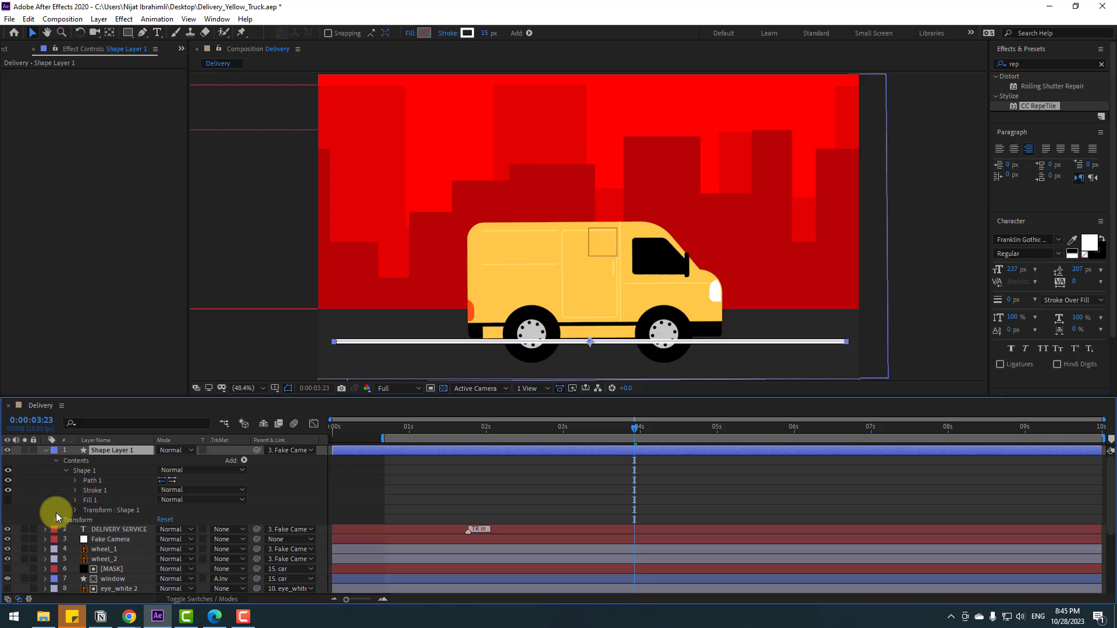
{"action": "left_click", "coordinate": [76, 490]}
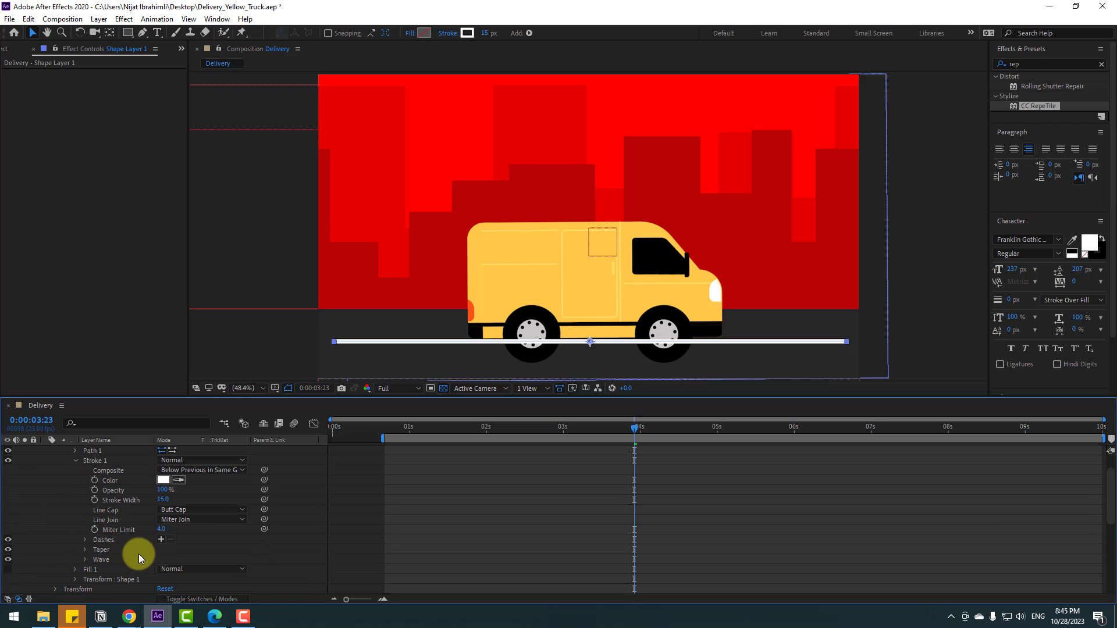
{"action": "left_click", "coordinate": [160, 540]}
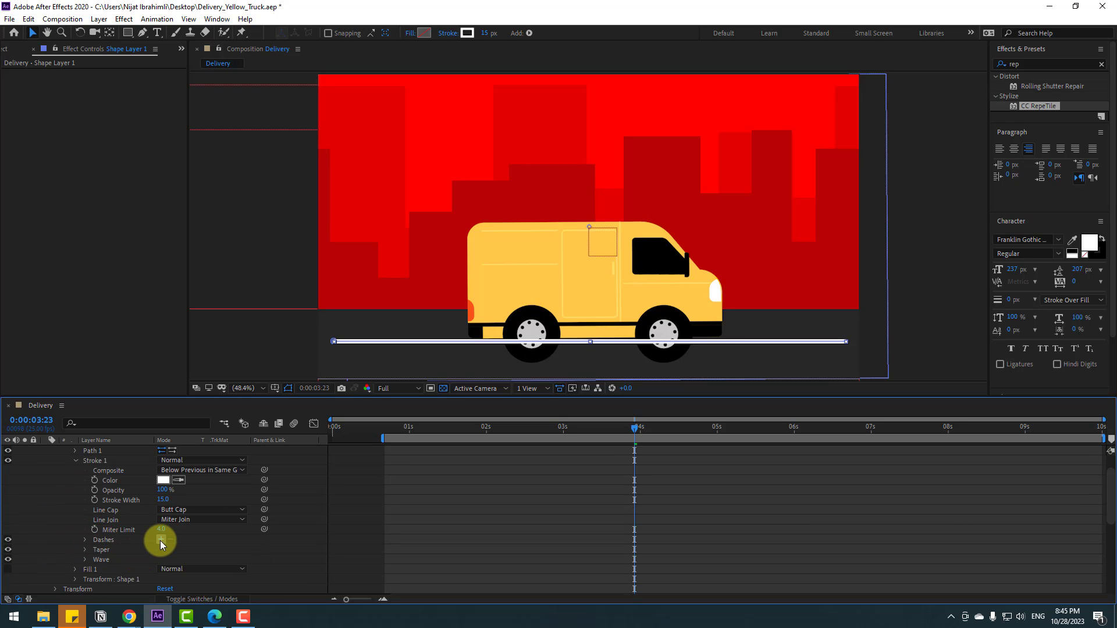
{"action": "left_click_drag", "start_coordinate": [162, 549], "coordinate": [247, 545]}
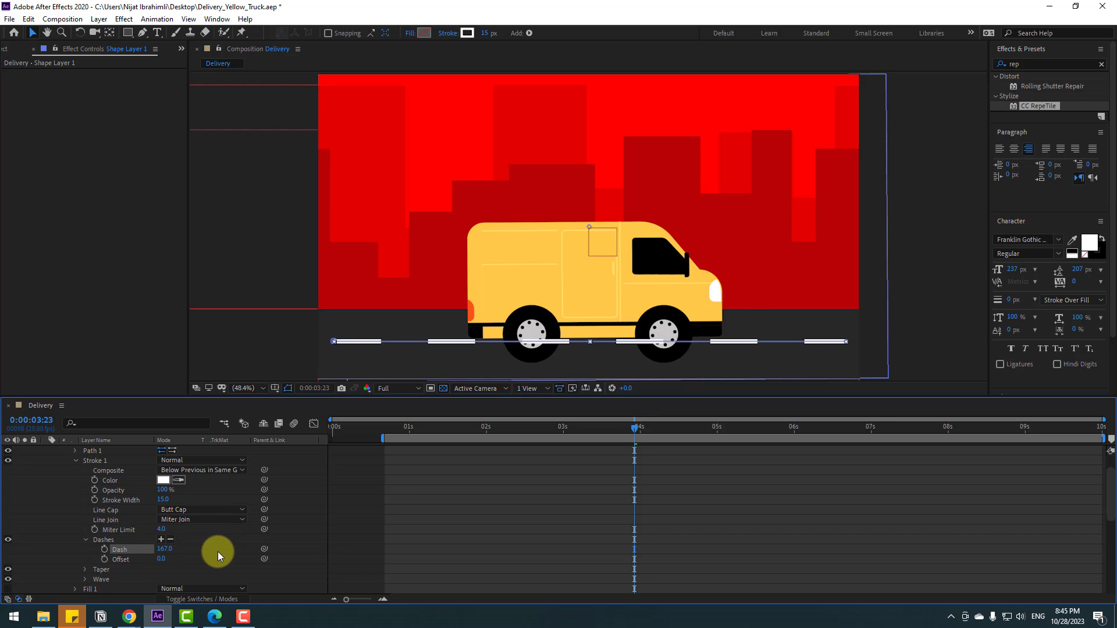
- Keyframe the dash Offset from 0 at about 0:00:02:10 to 2421 at 0:00:09:24, and preview a work area starting near 0:00:02:18
{"action": "left_click_drag", "start_coordinate": [627, 427], "coordinate": [1102, 429]}
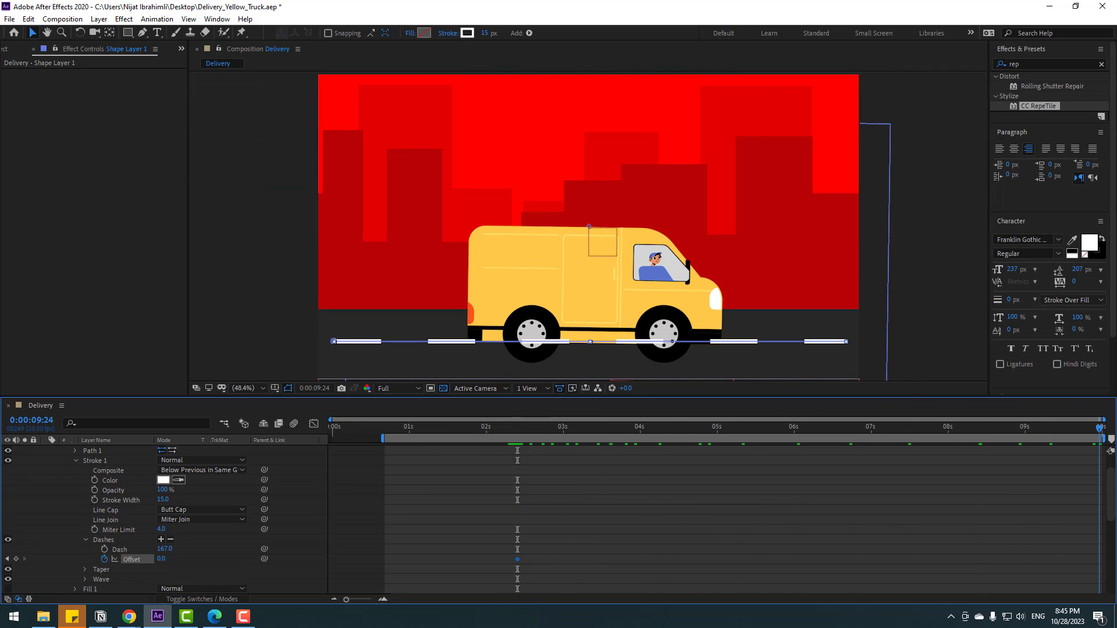
{"action": "left_click_drag", "start_coordinate": [167, 561], "coordinate": [1074, 509]}
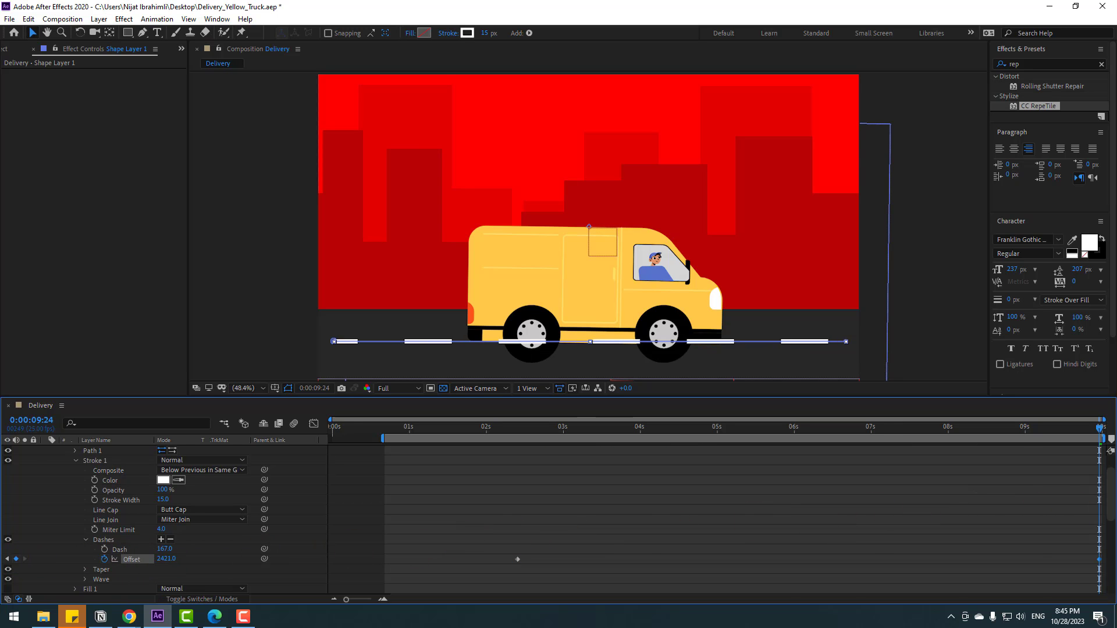
{"action": "key", "text": "space"}
{"action": "left_click_drag", "start_coordinate": [383, 440], "coordinate": [546, 444]}
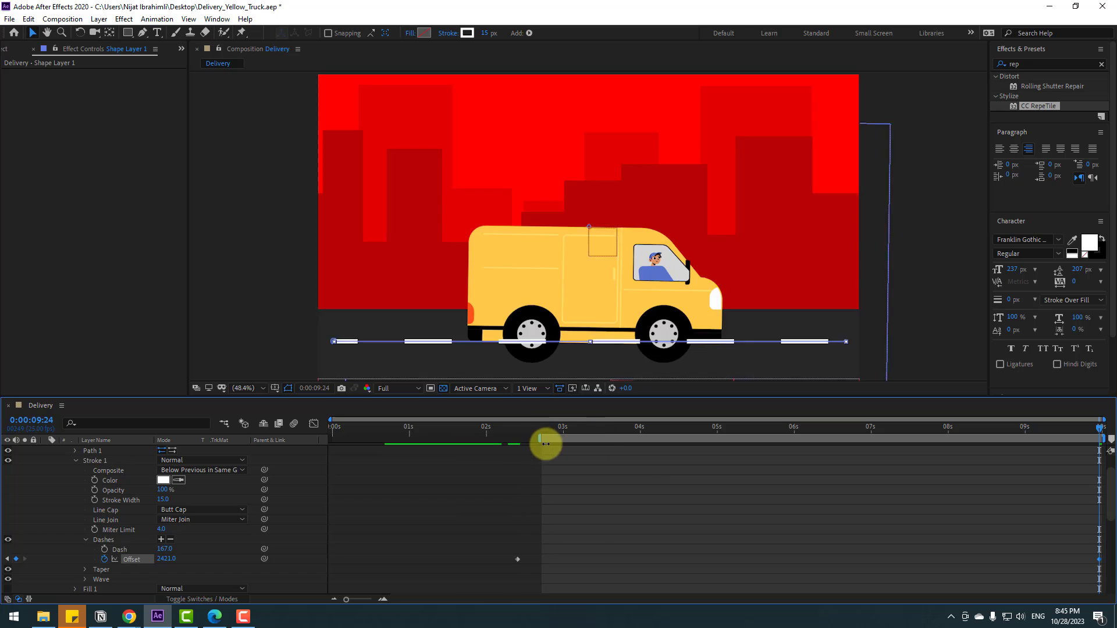
{"action": "key", "text": "space"}
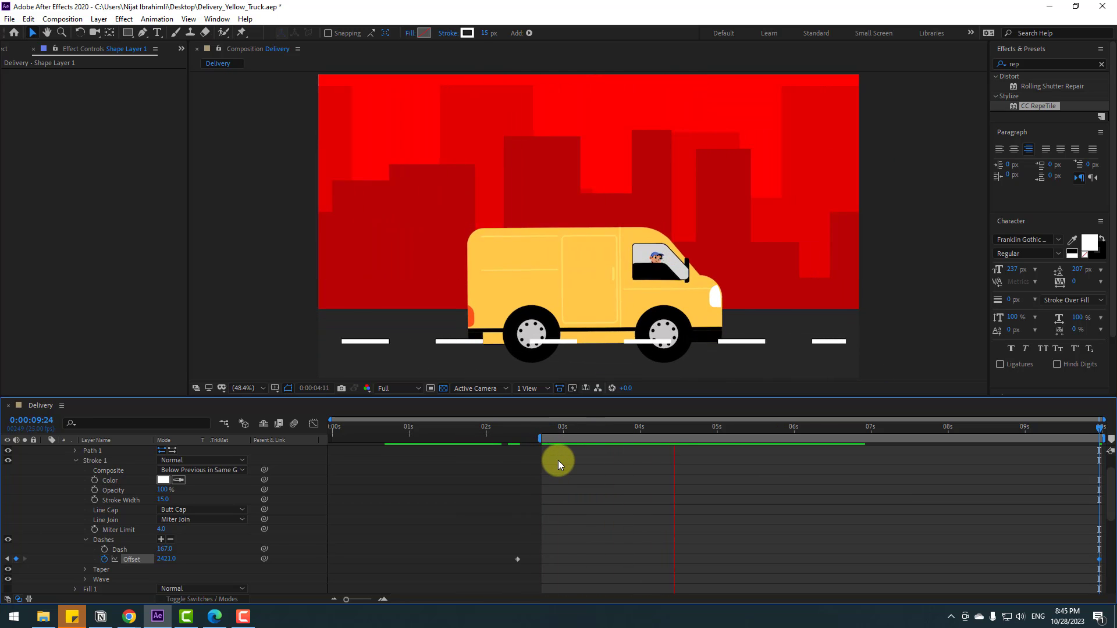
{"action": "key", "text": "space"}
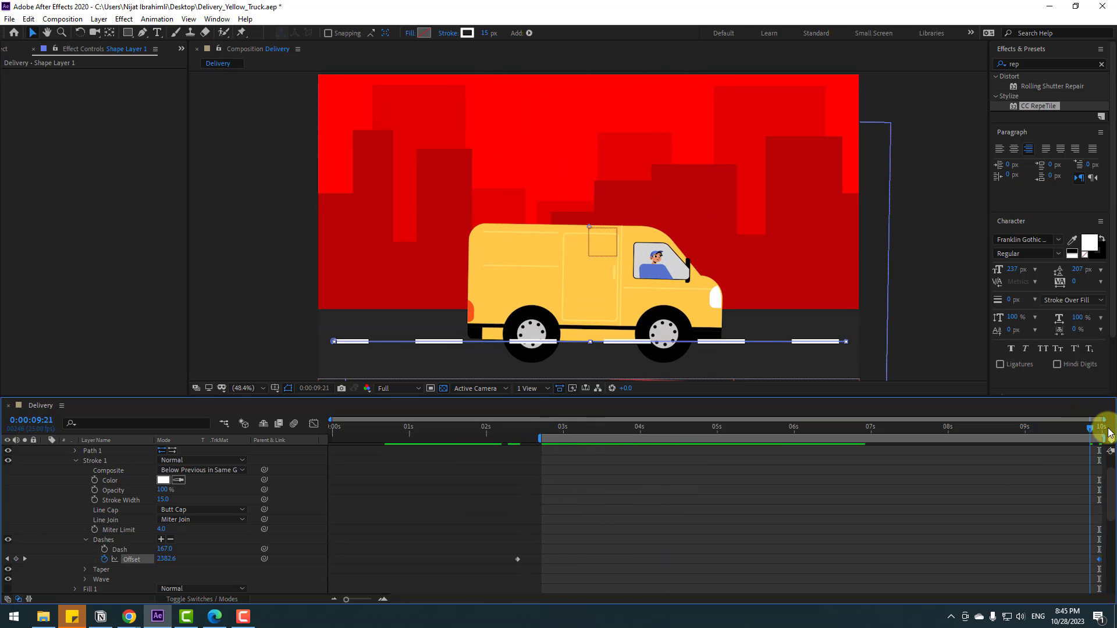
- Raise the dash Offset at 0:00:09:24 in stages up to 9000, previewing the line's speed after each change
{"action": "left_click_drag", "start_coordinate": [163, 559], "coordinate": [973, 507]}
{"action": "key", "text": "space"}
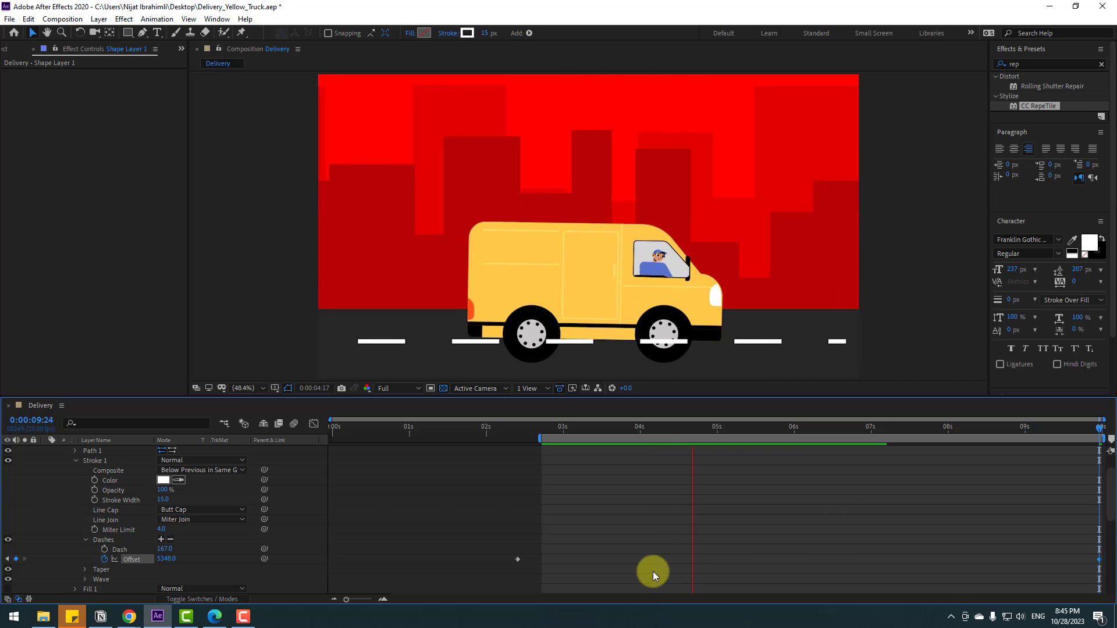
{"action": "key", "text": "space"}
{"action": "left_click_drag", "start_coordinate": [163, 560], "coordinate": [608, 559]}
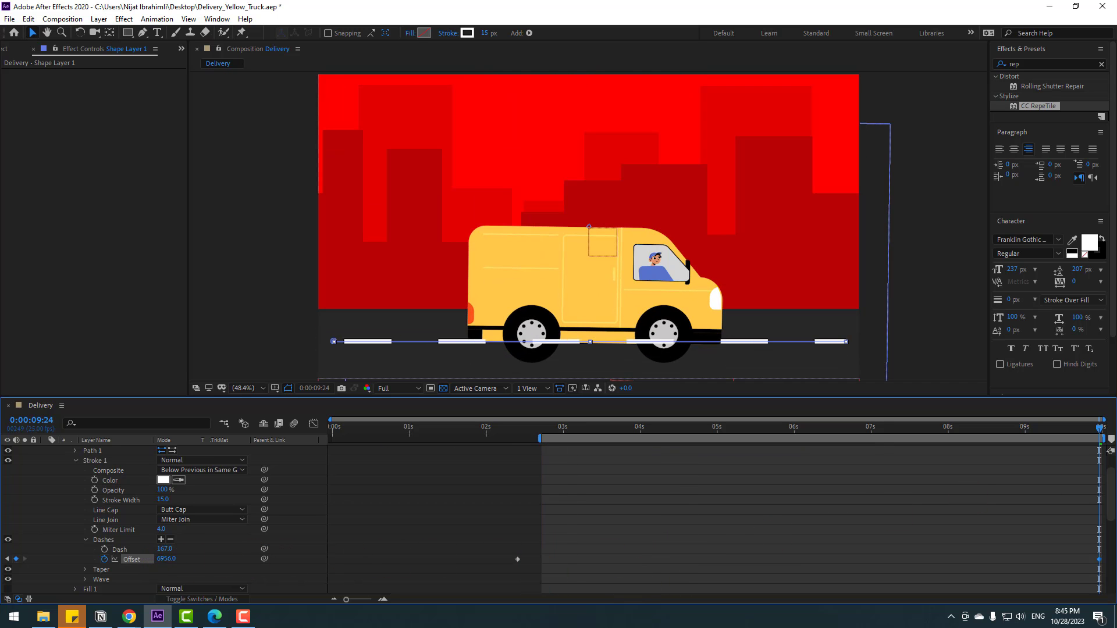
{"action": "key", "text": "space"}
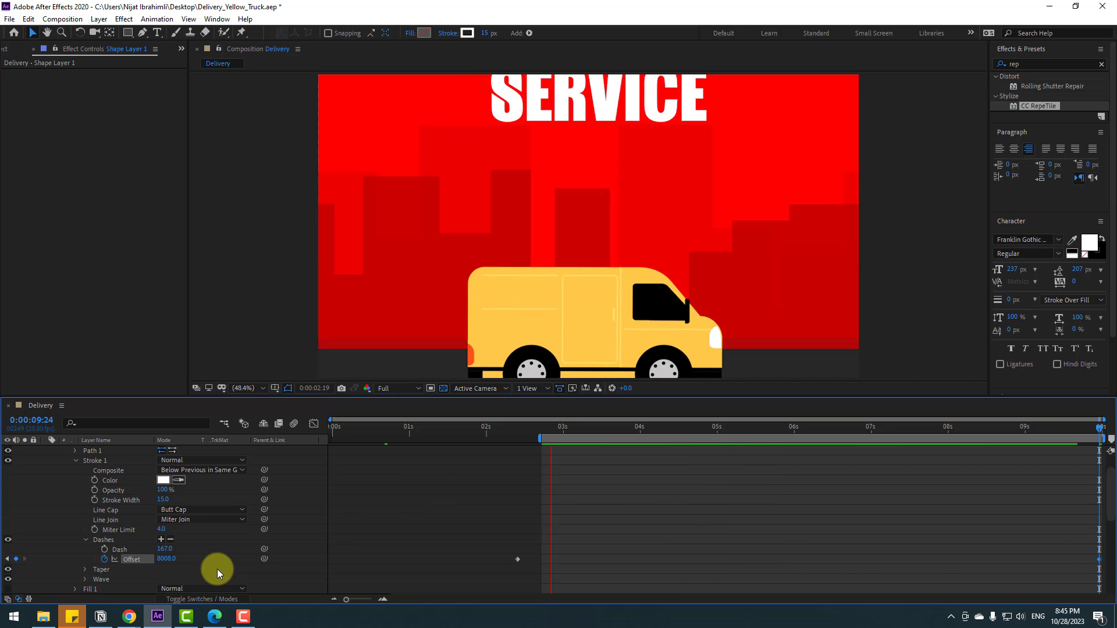
{"action": "key", "text": "space"}
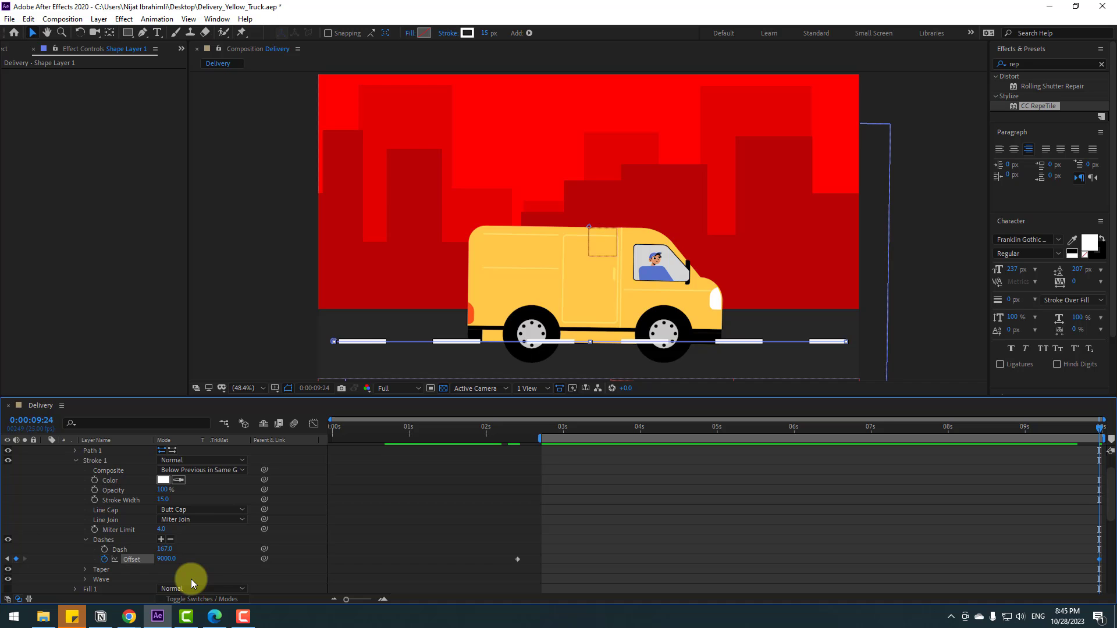
{"action": "key", "text": "space"}
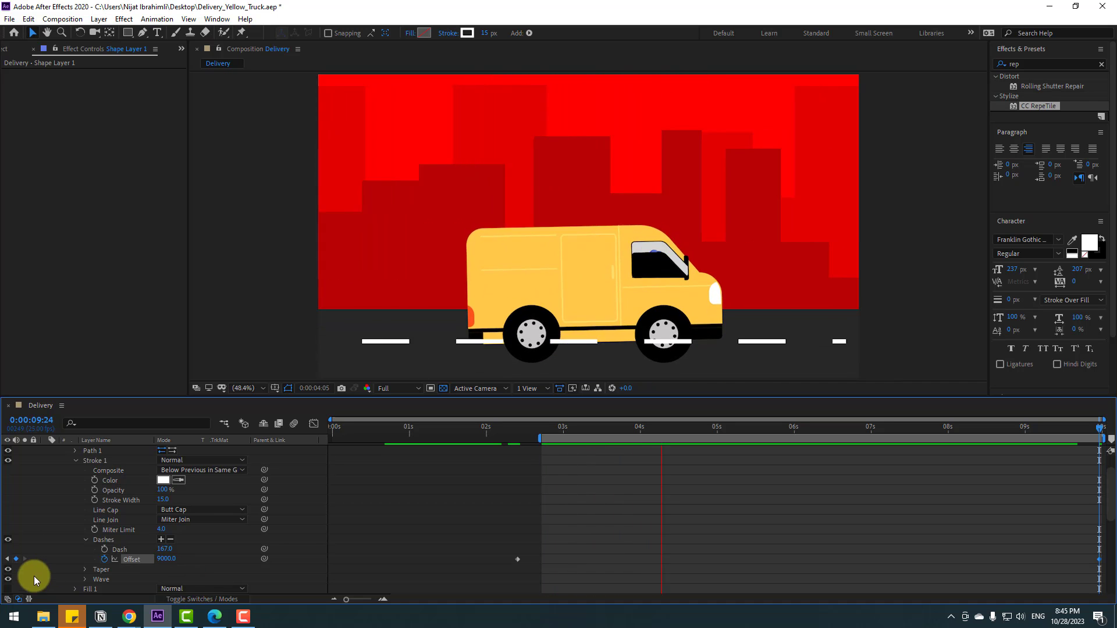
{"action": "scroll", "coordinate": [82, 512], "scroll_direction": "up", "scroll_amount": 2}
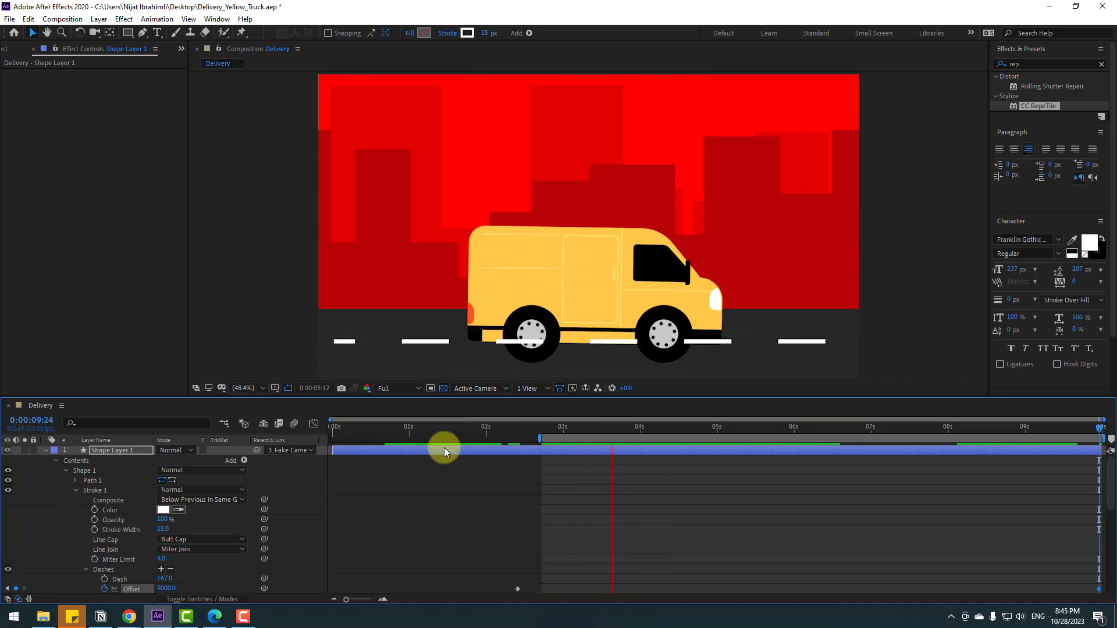
{"action": "key", "text": "space"}
- Rename the line's shape layer road_line, move it between the builds and road layers, and preview the result
{"action": "left_click", "coordinate": [594, 430]}
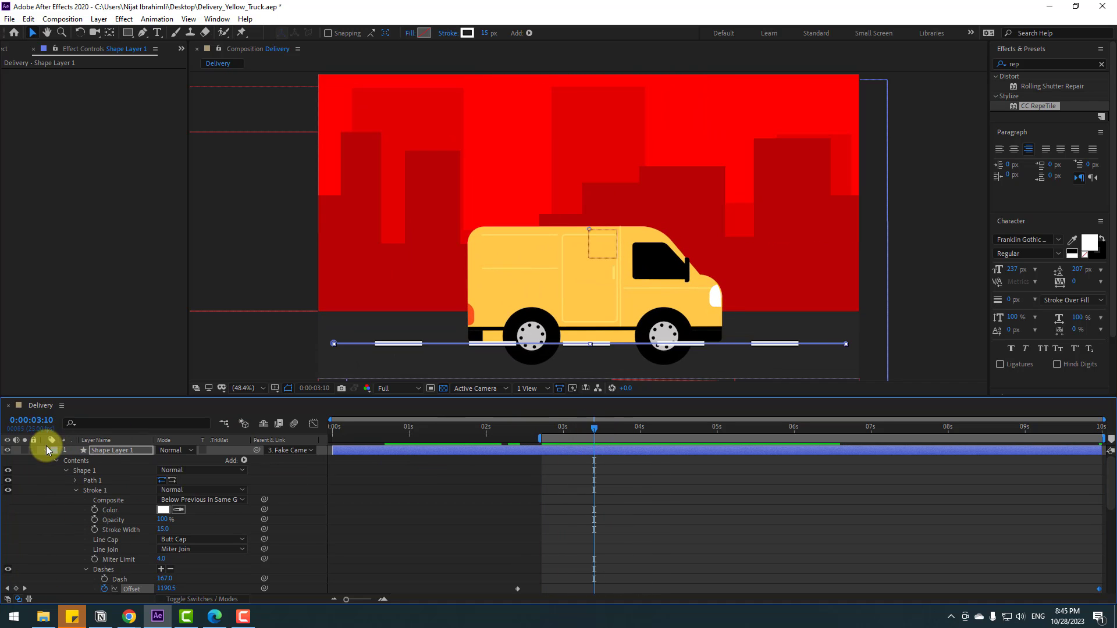
{"action": "left_click", "coordinate": [47, 449]}
{"action": "key", "text": "Return"}
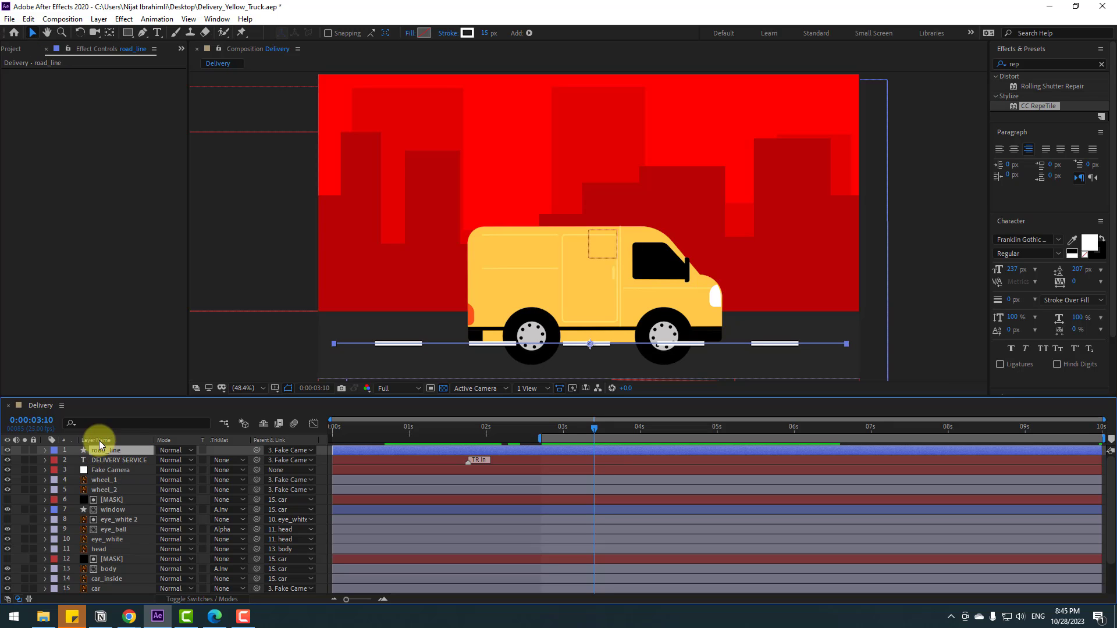
{"action": "left_click_drag", "start_coordinate": [121, 457], "coordinate": [113, 572]}
{"action": "key", "text": "space"}
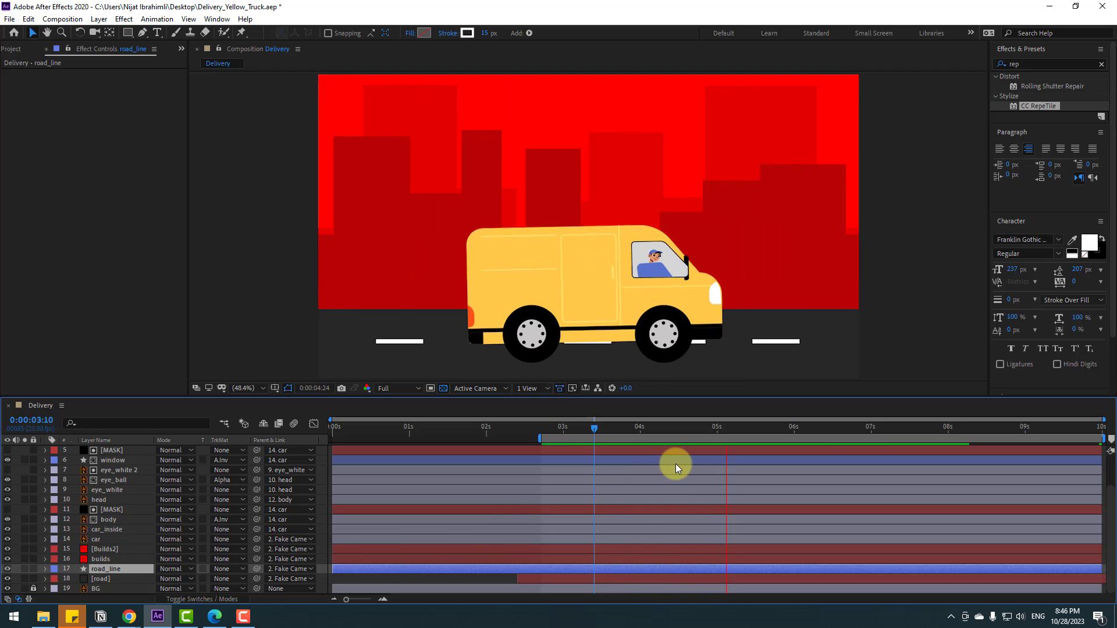
{"action": "left_click", "coordinate": [606, 427]}
- Extend the work area back to the full composition and preview the whole animation
{"action": "scroll", "coordinate": [421, 505], "scroll_direction": "up", "scroll_amount": 2}
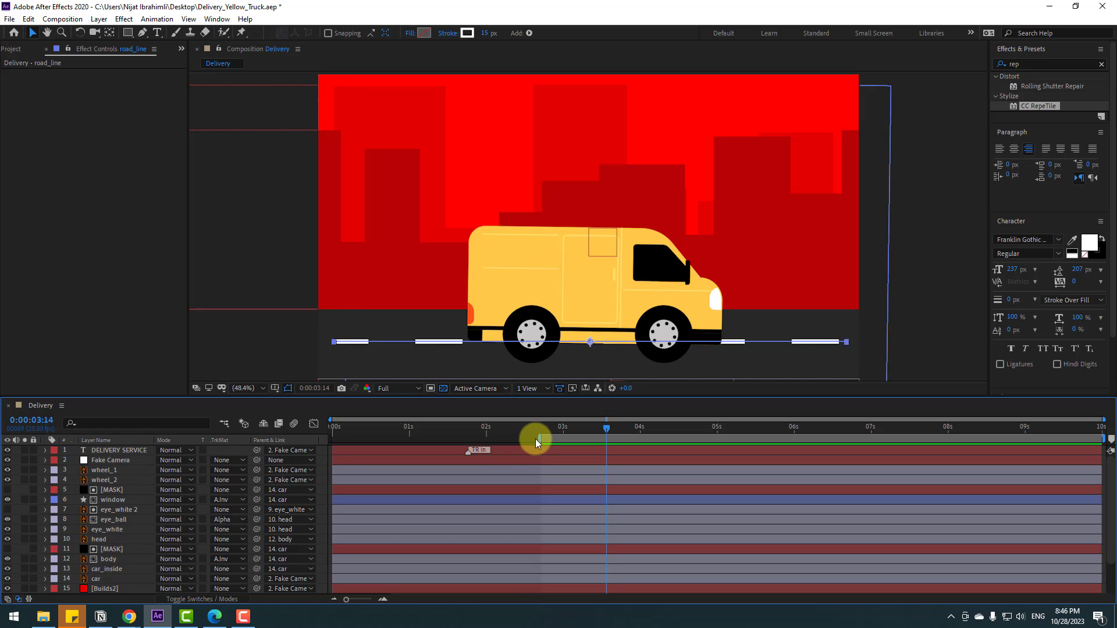
{"action": "double_click", "coordinate": [446, 441]}
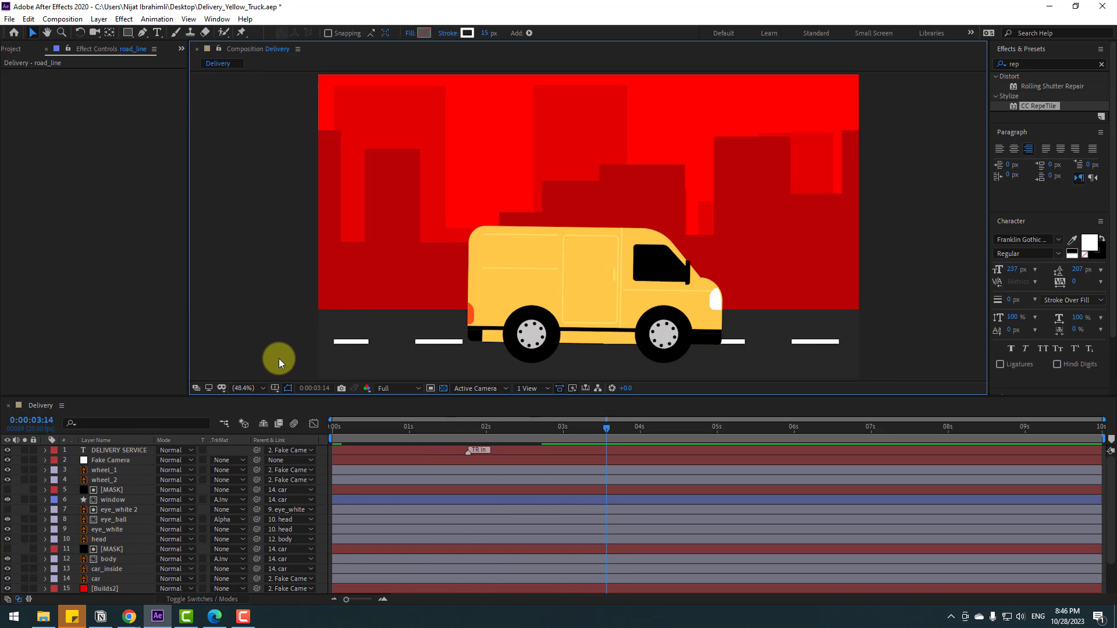
{"action": "key", "text": "space"}
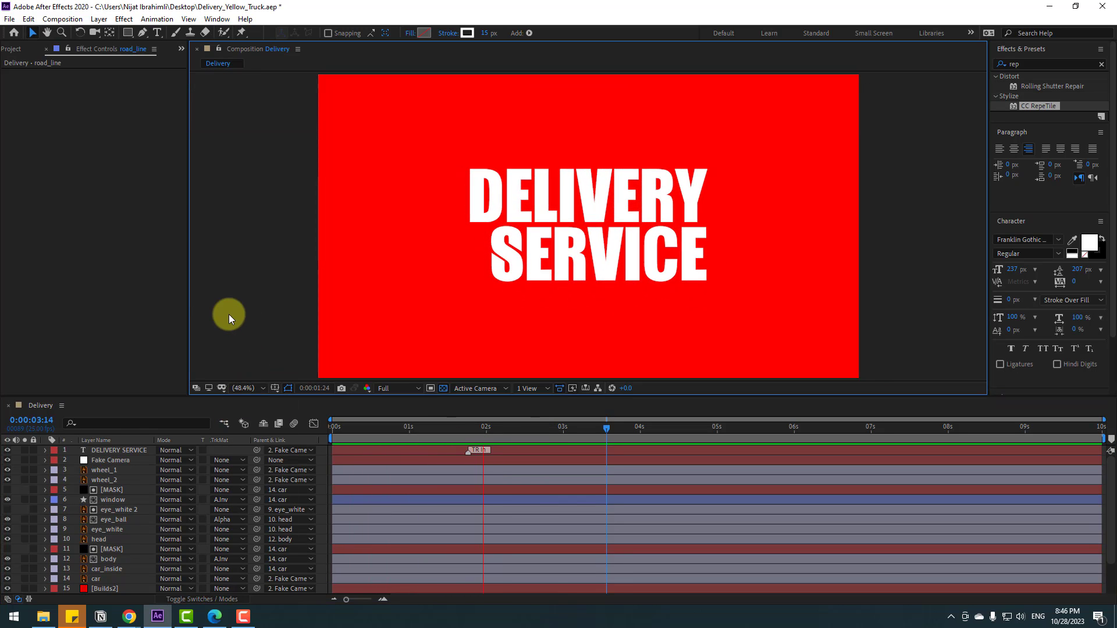